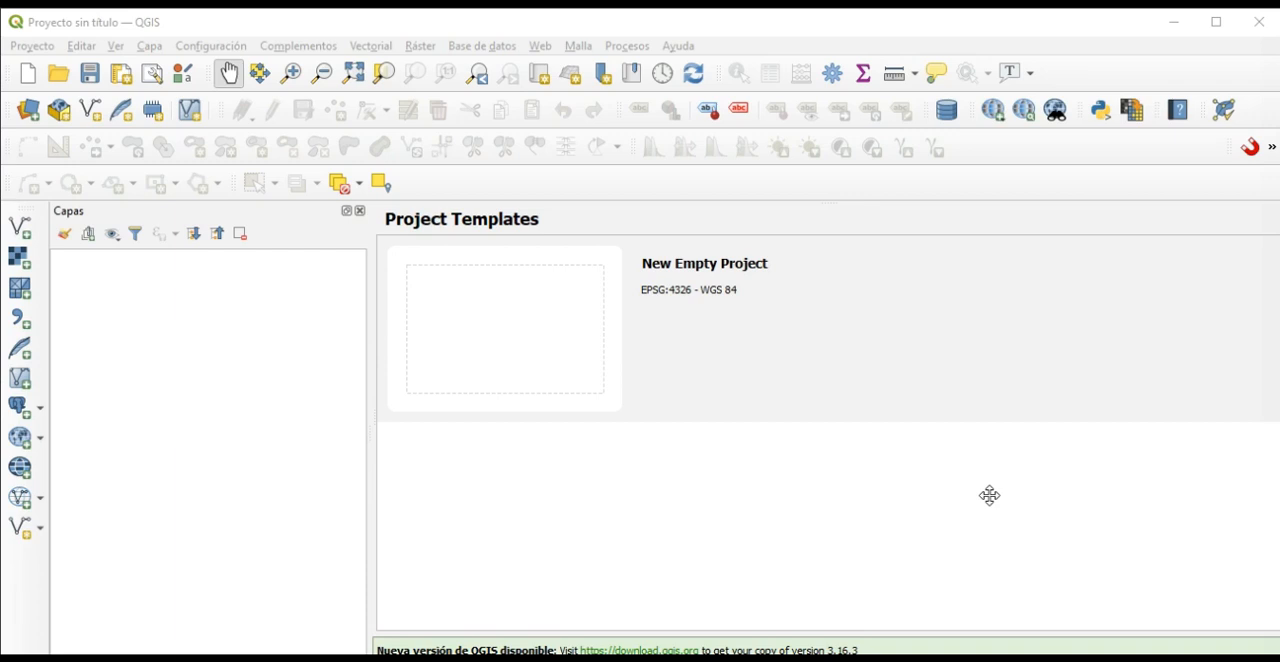
Display the processing toolbox (Caja de herramientas de Procesos).
{"action": "left_click", "coordinate": [630, 47]}
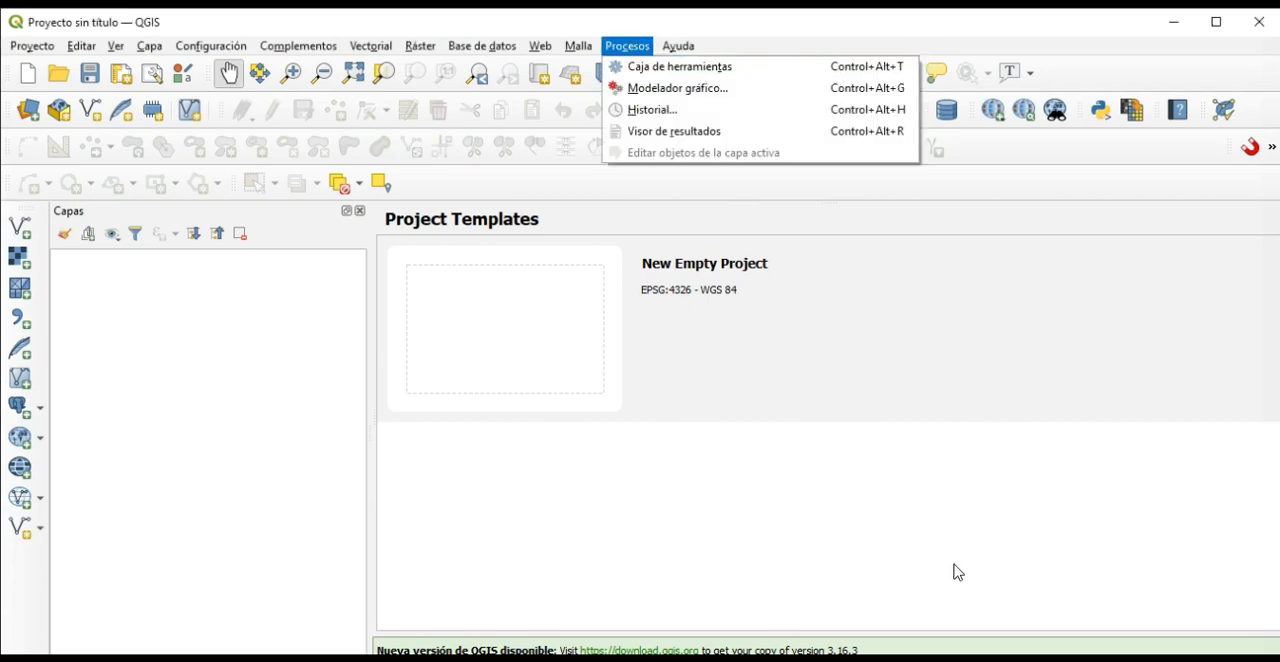
{"action": "left_click", "coordinate": [679, 218]}
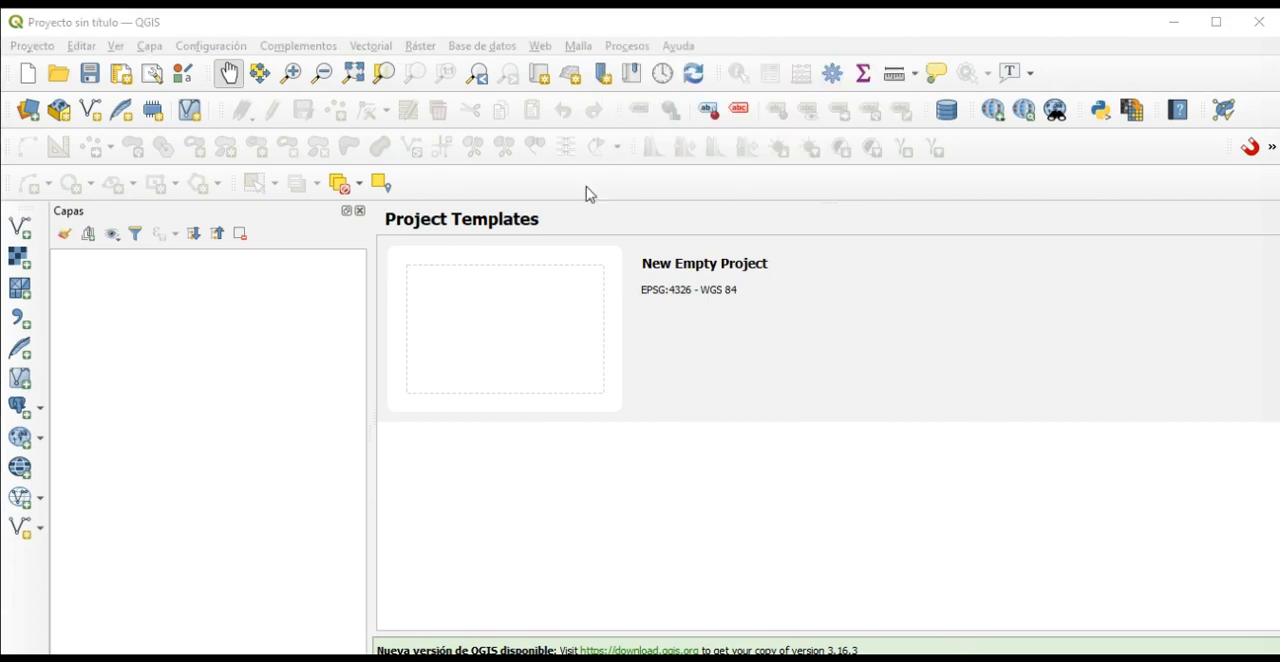
{"action": "left_click", "coordinate": [627, 49]}
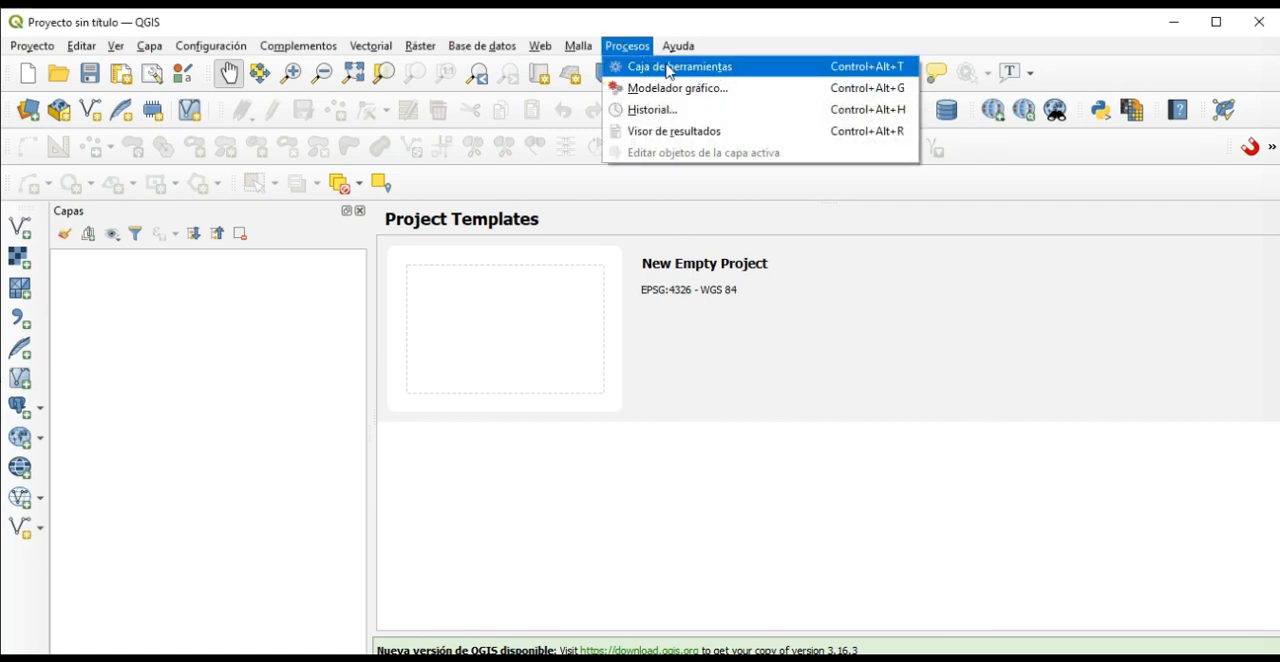
{"action": "left_click", "coordinate": [675, 67]}
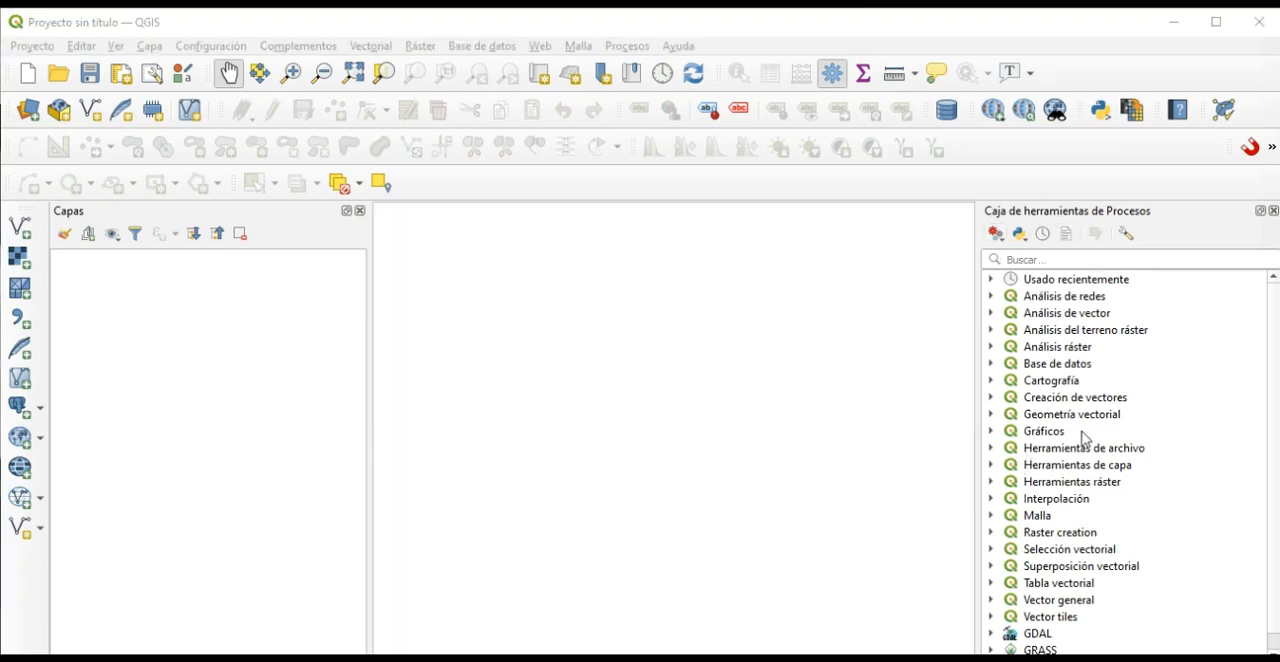
Save the project as Estadística_Espacial in QGZ format in the CLASE_12 folder.
{"action": "left_click", "coordinate": [30, 47]}
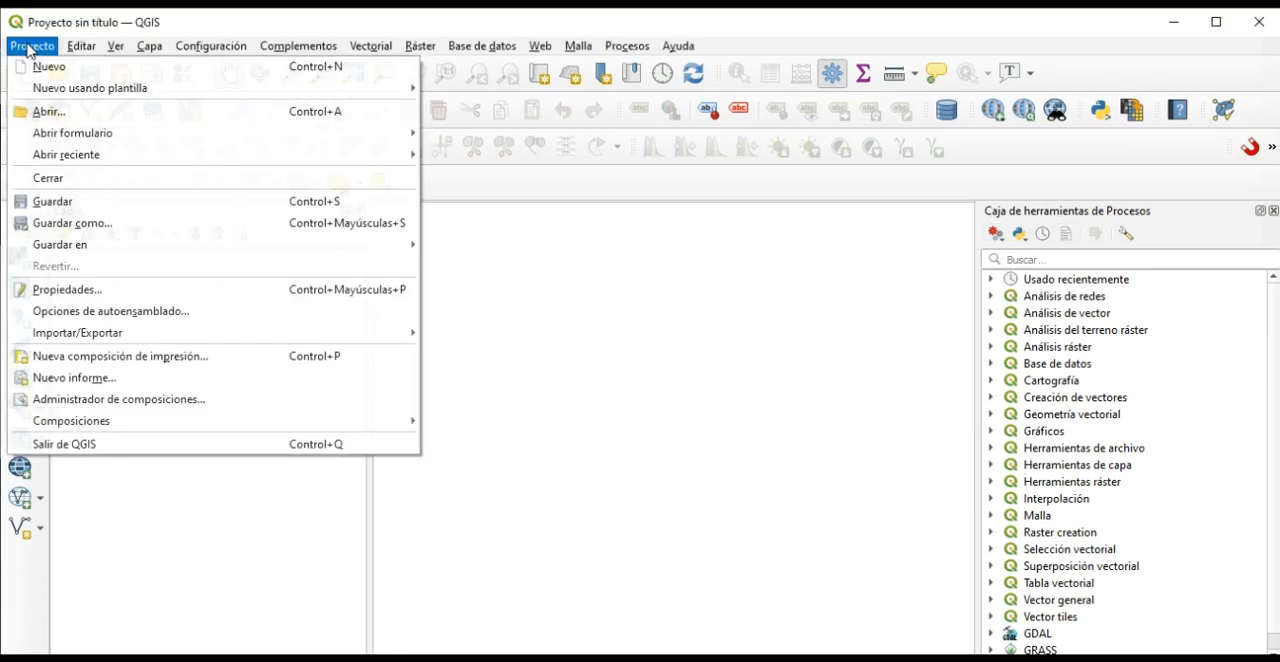
{"action": "left_click", "coordinate": [75, 222]}
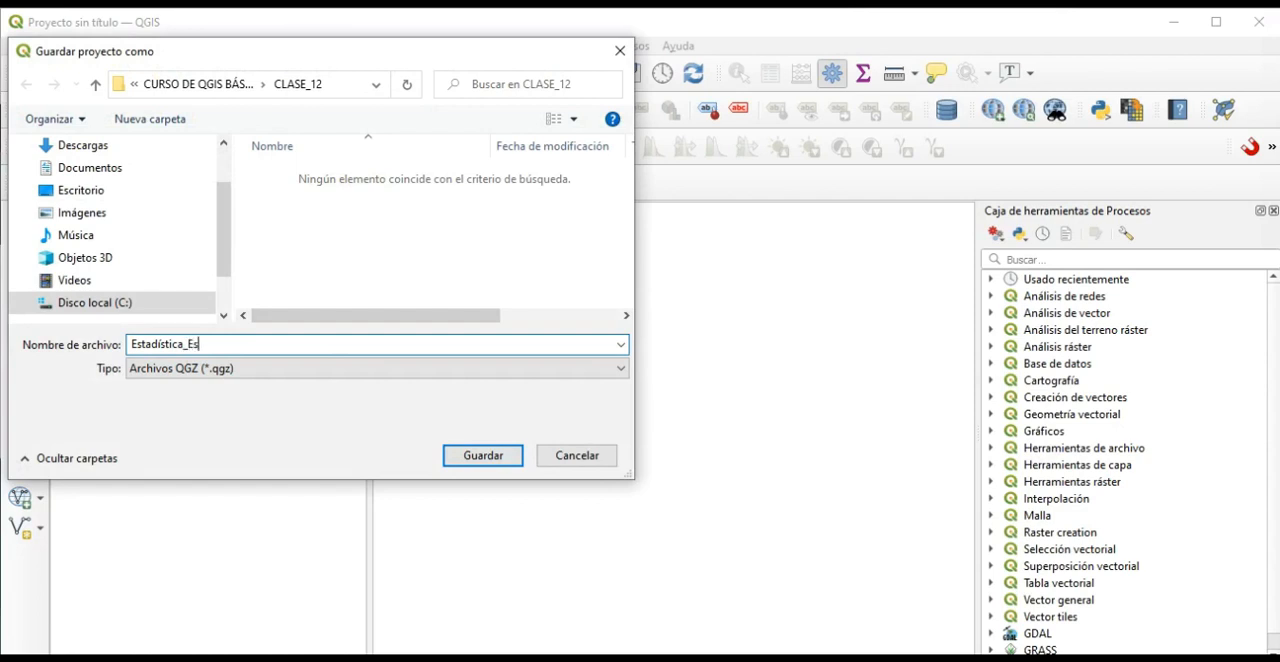
{"action": "left_click", "coordinate": [474, 456]}
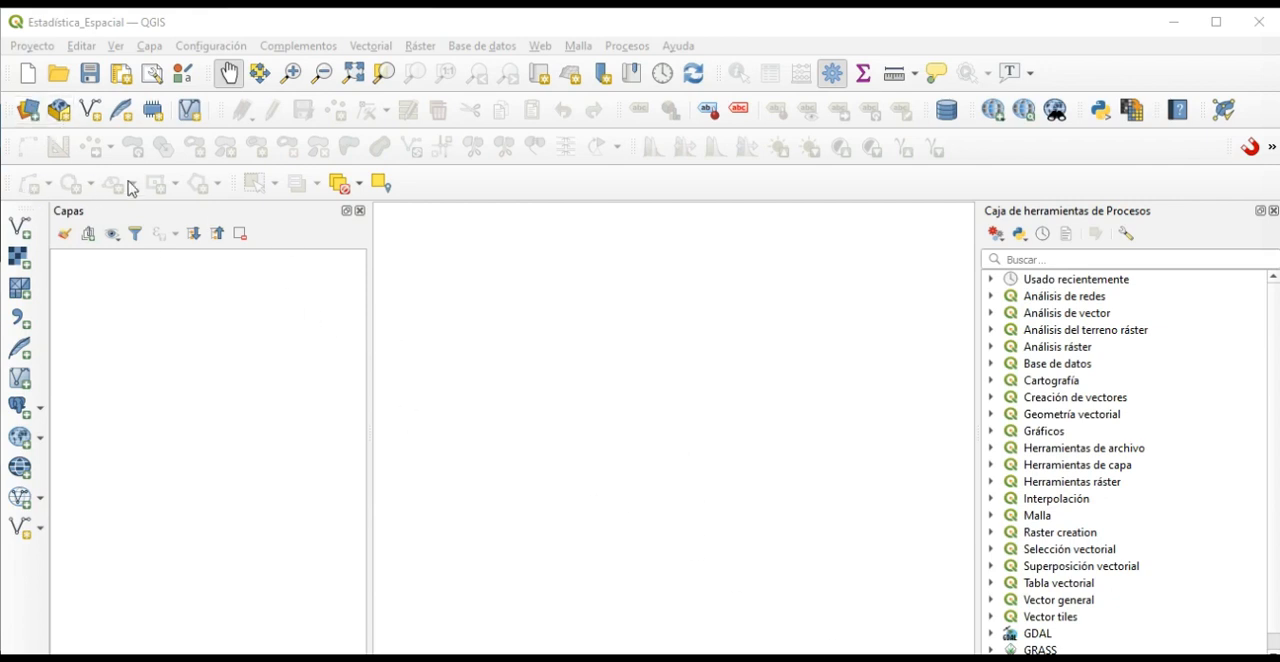
Choose DTM101.tif from the ARC_SCENE folder as the raster data source.
{"action": "left_click", "coordinate": [29, 112]}
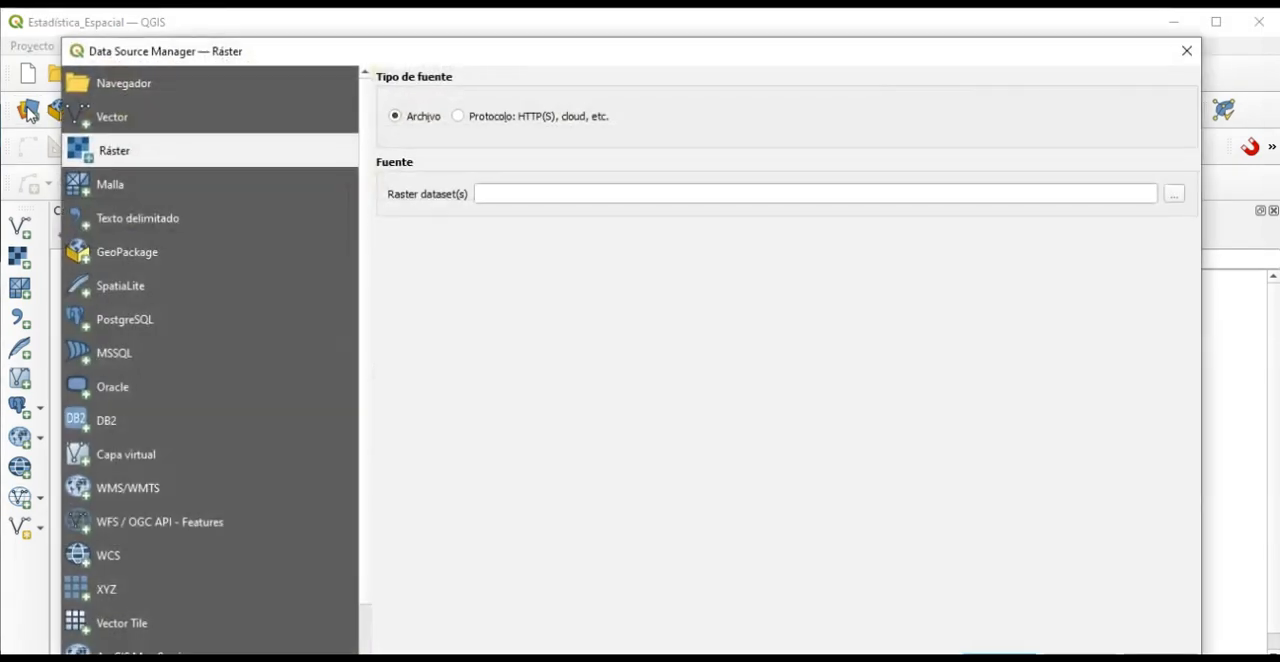
{"action": "left_click", "coordinate": [1174, 193]}
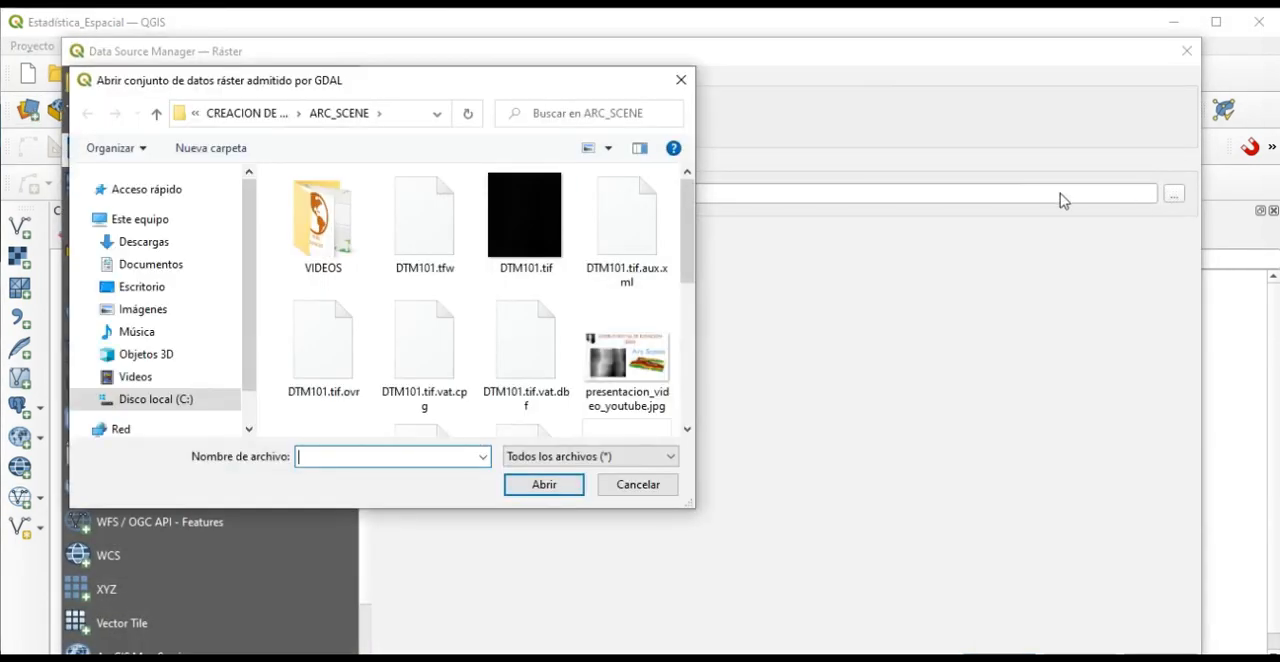
{"action": "left_click", "coordinate": [542, 250]}
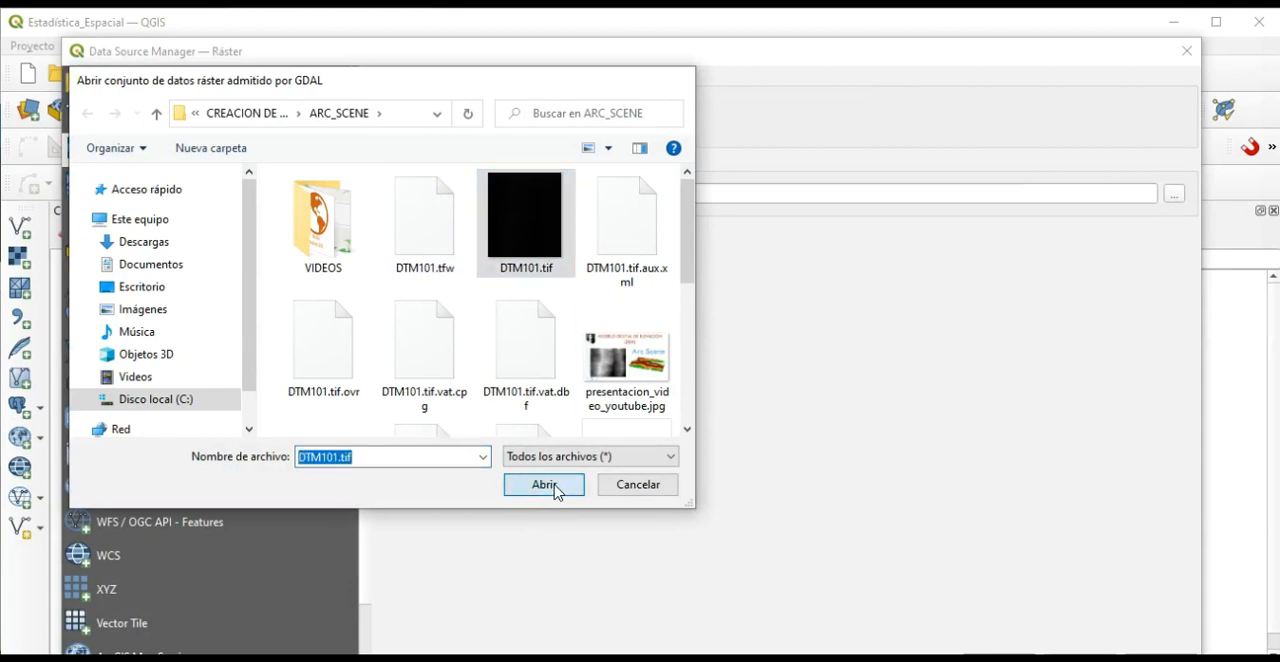
{"action": "left_click", "coordinate": [545, 485]}
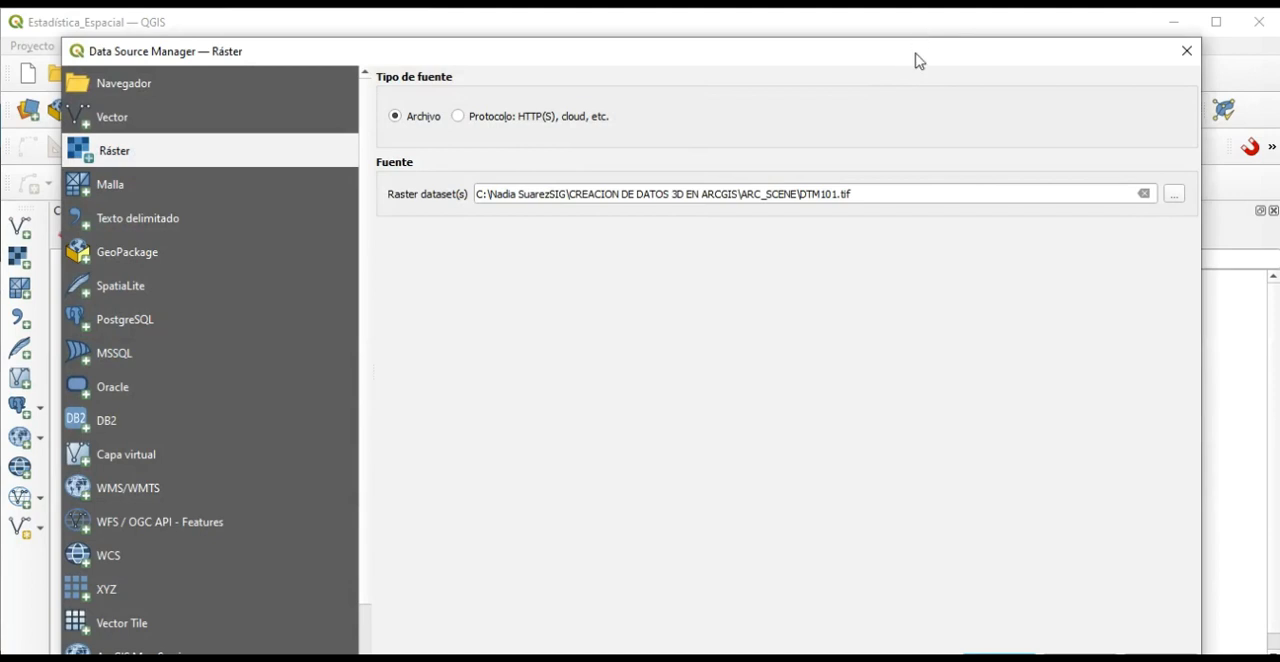
{"action": "left_click_drag", "start_coordinate": [917, 57], "coordinate": [895, 38]}
Add the VIASr.shp shapefile from the ARC_SCENE folder to the project as a vector layer.
{"action": "left_click", "coordinate": [199, 93]}
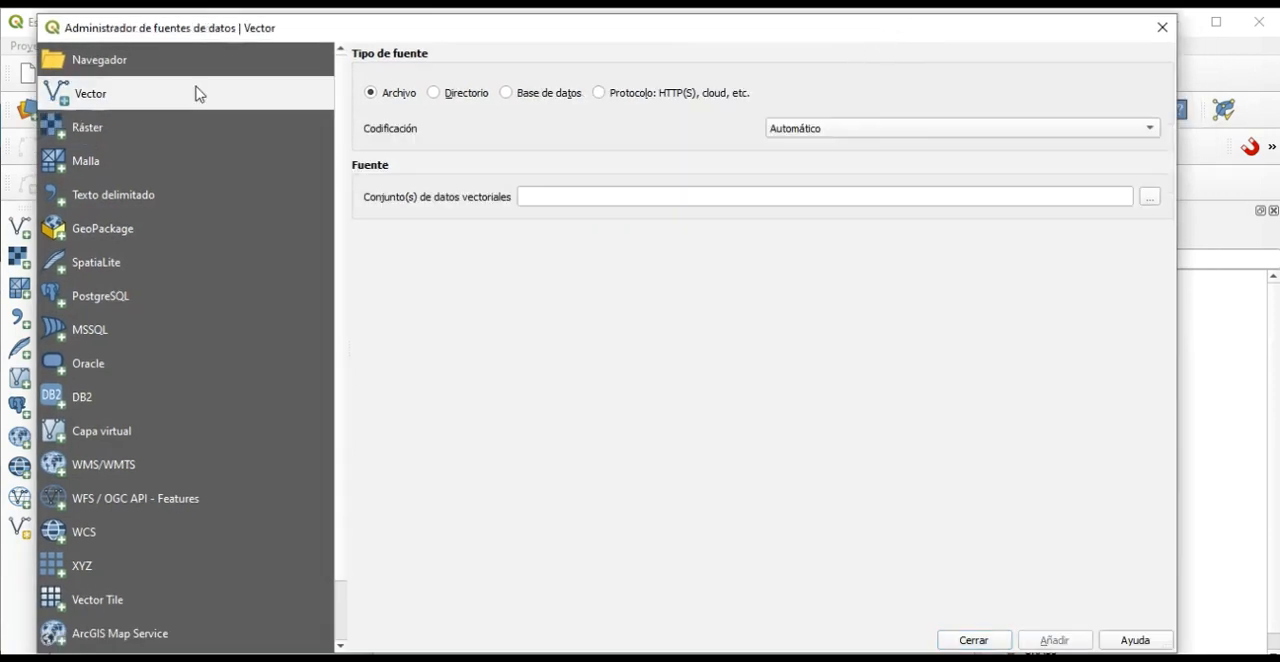
{"action": "left_click", "coordinate": [1149, 198]}
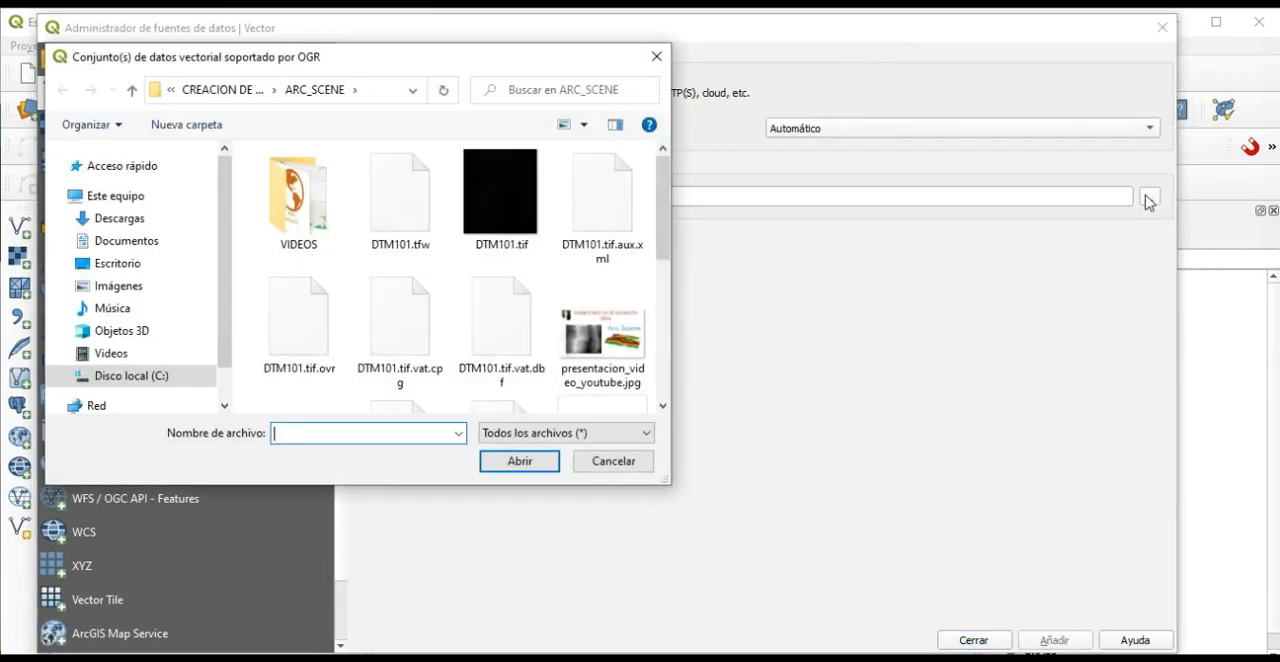
{"action": "scroll", "coordinate": [468, 355], "scroll_direction": "down", "scroll_amount": 5}
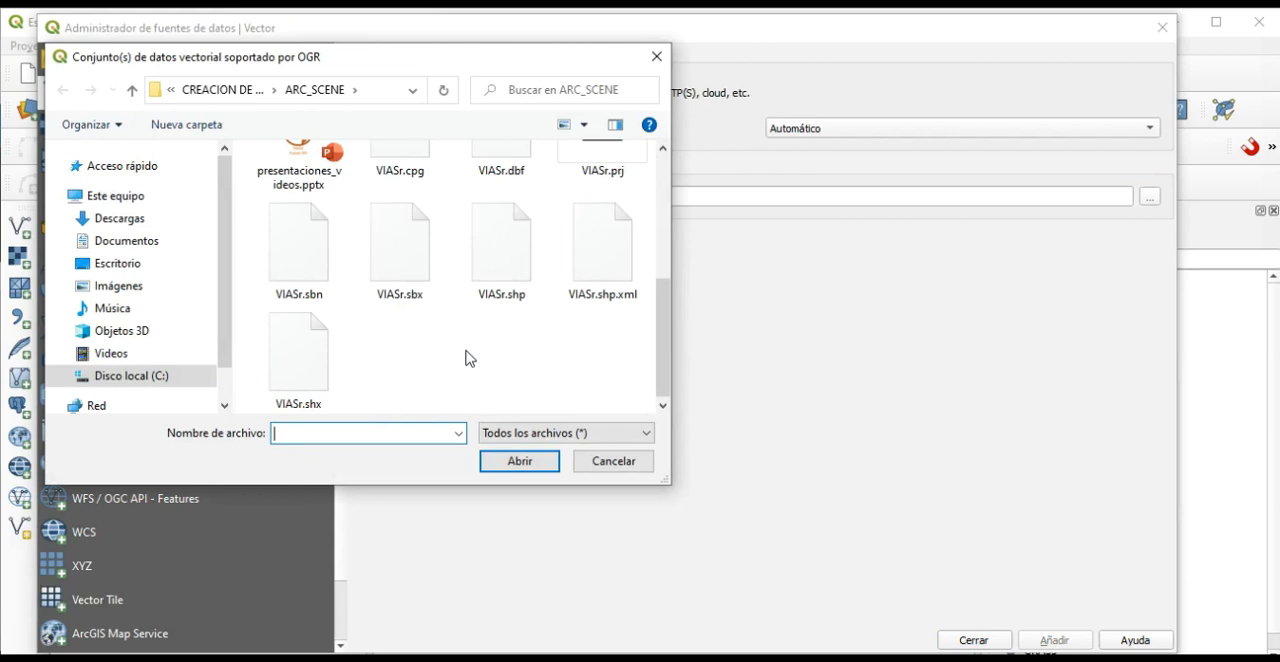
{"action": "left_click", "coordinate": [503, 277]}
{"action": "left_click", "coordinate": [531, 463]}
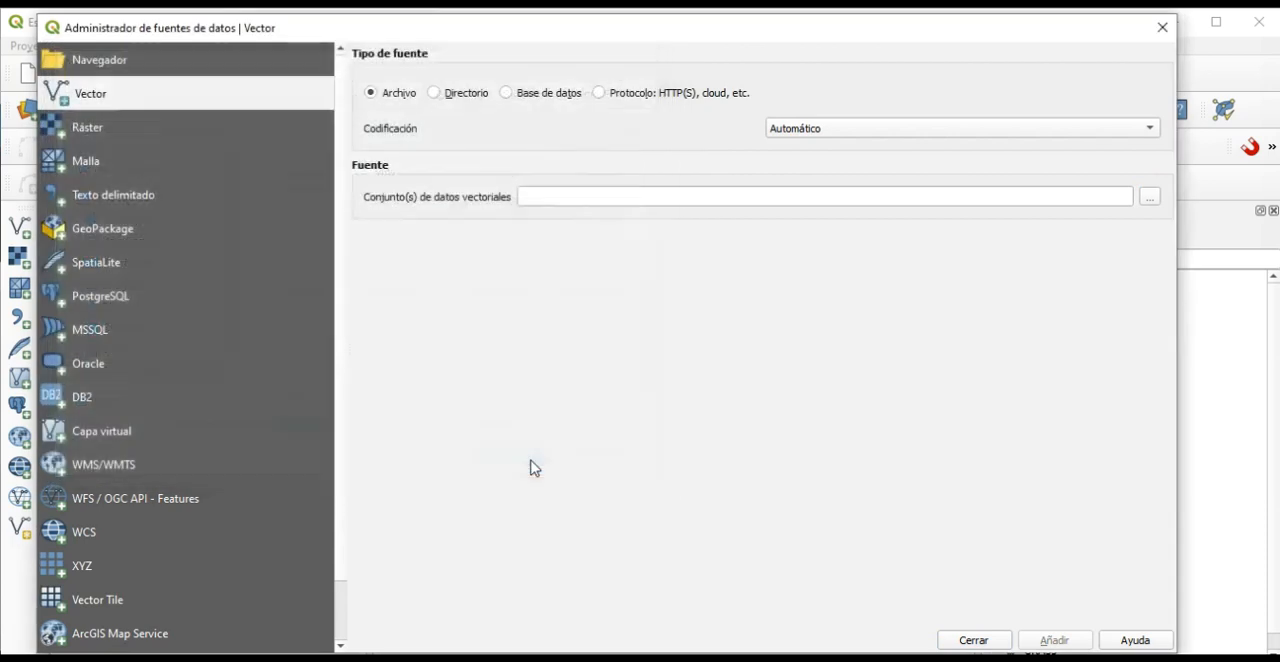
{"action": "left_click", "coordinate": [1055, 638]}
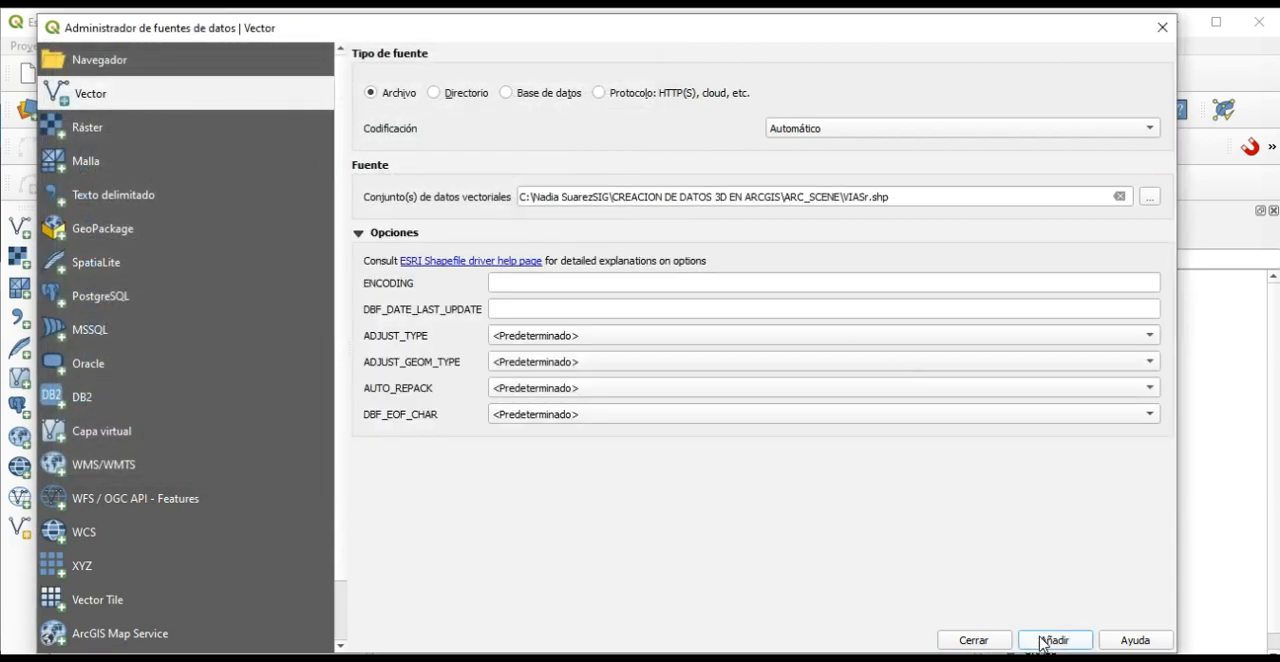
{"action": "left_click", "coordinate": [974, 640]}
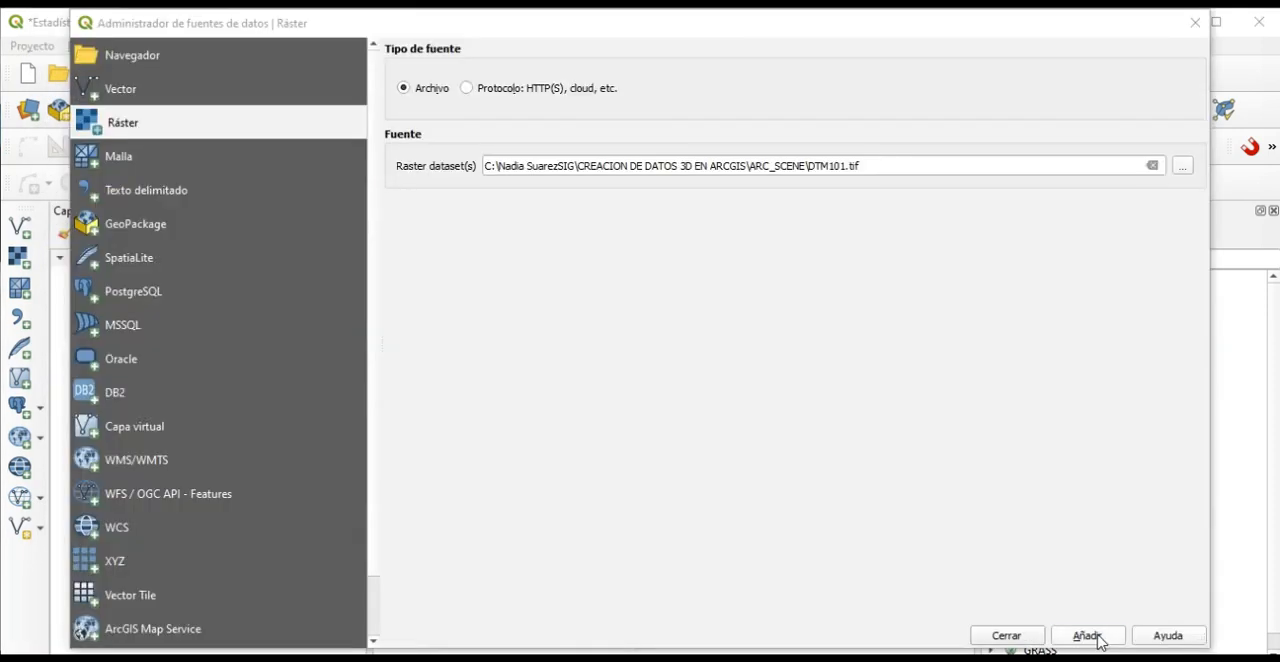
Add the DTM101.tif raster to the project and remove the duplicate DTM101 layer.
{"action": "left_click", "coordinate": [1098, 638]}
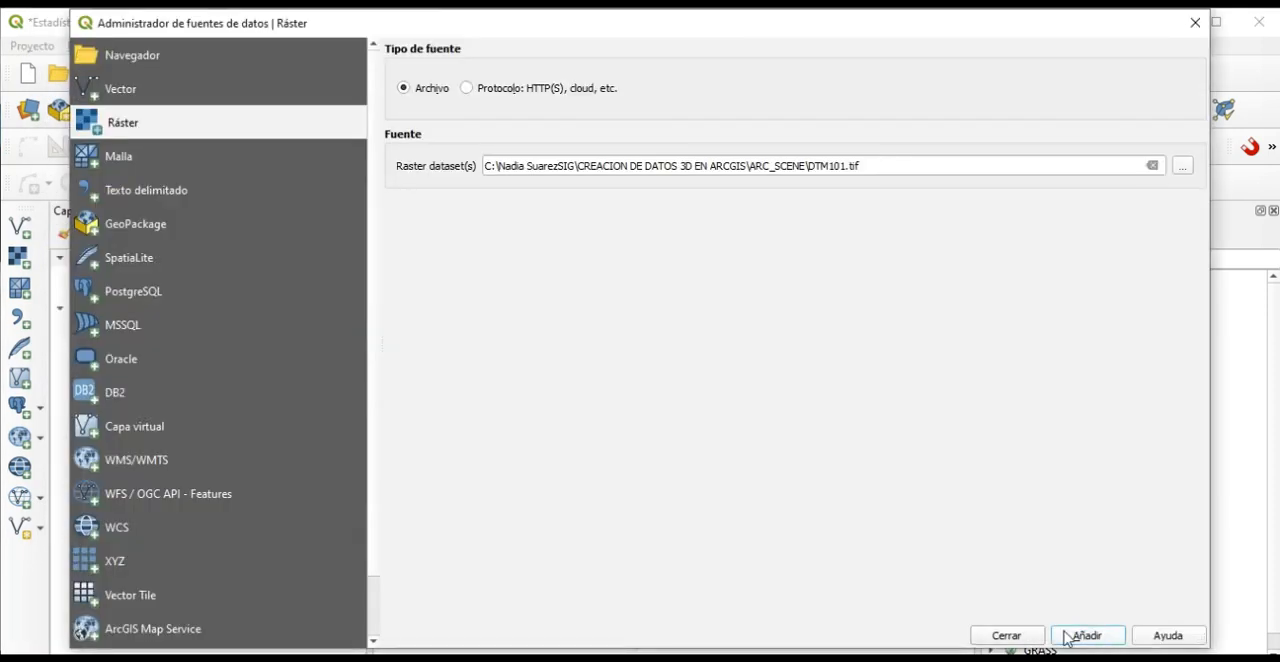
{"action": "left_click", "coordinate": [1012, 638]}
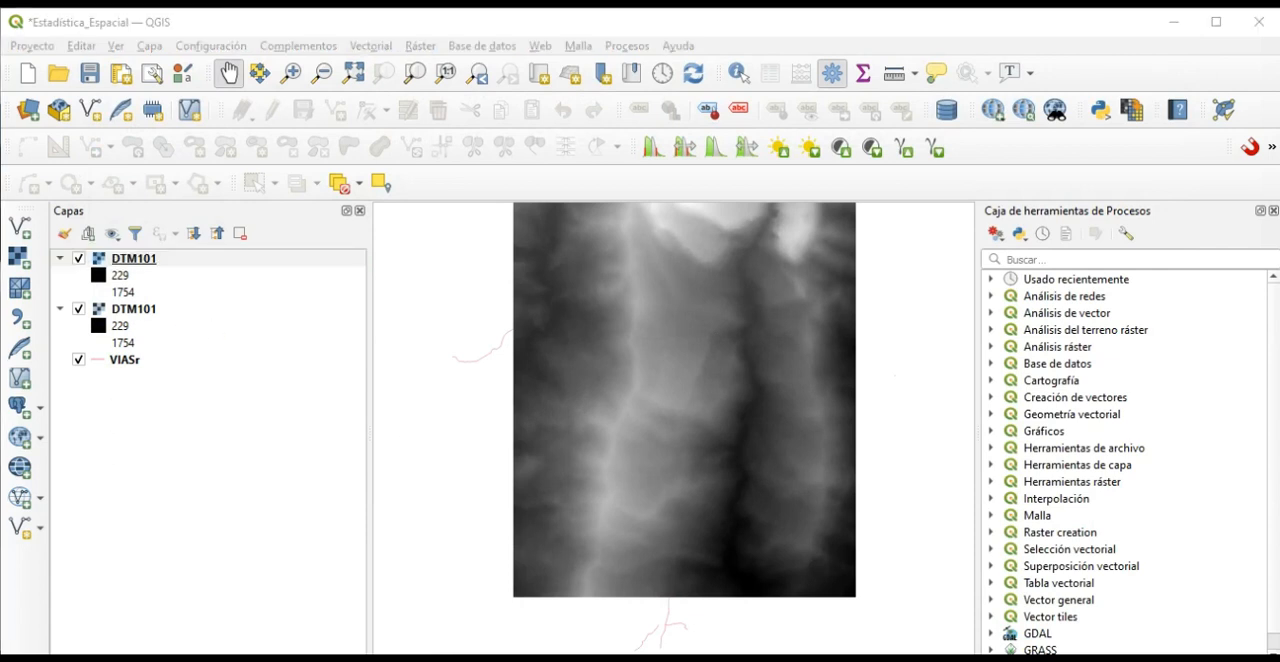
{"action": "left_click", "coordinate": [137, 327]}
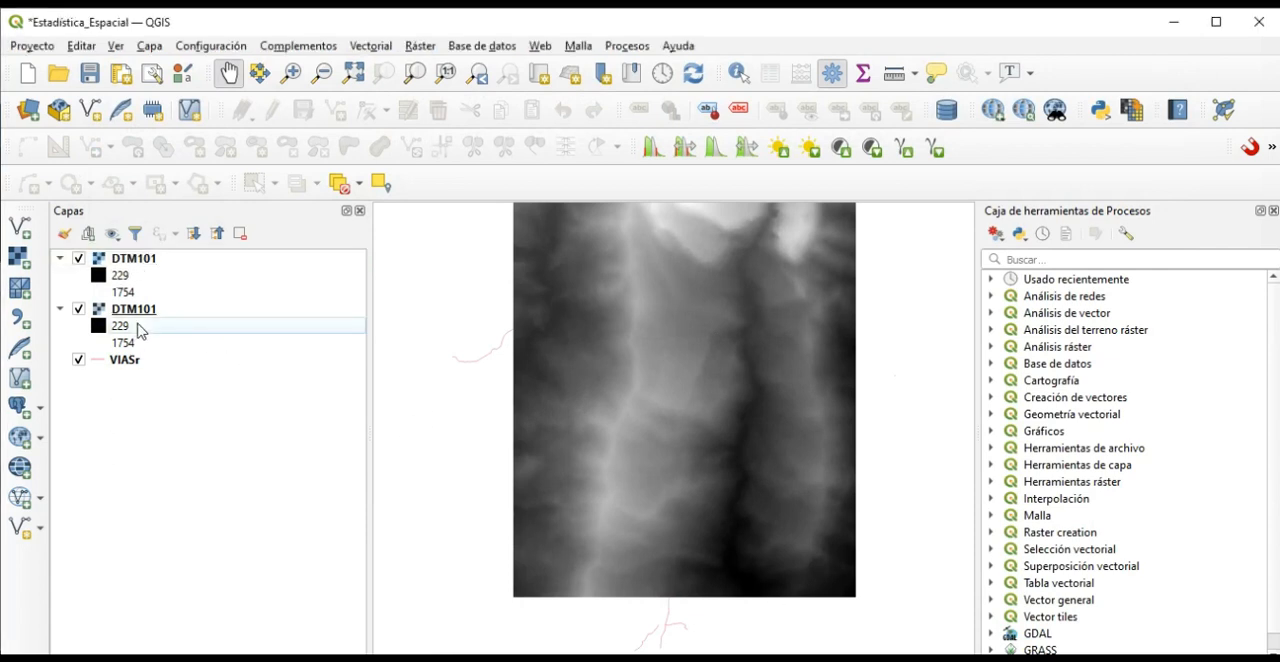
{"action": "left_click", "coordinate": [137, 309]}
{"action": "right_click", "coordinate": [137, 309]}
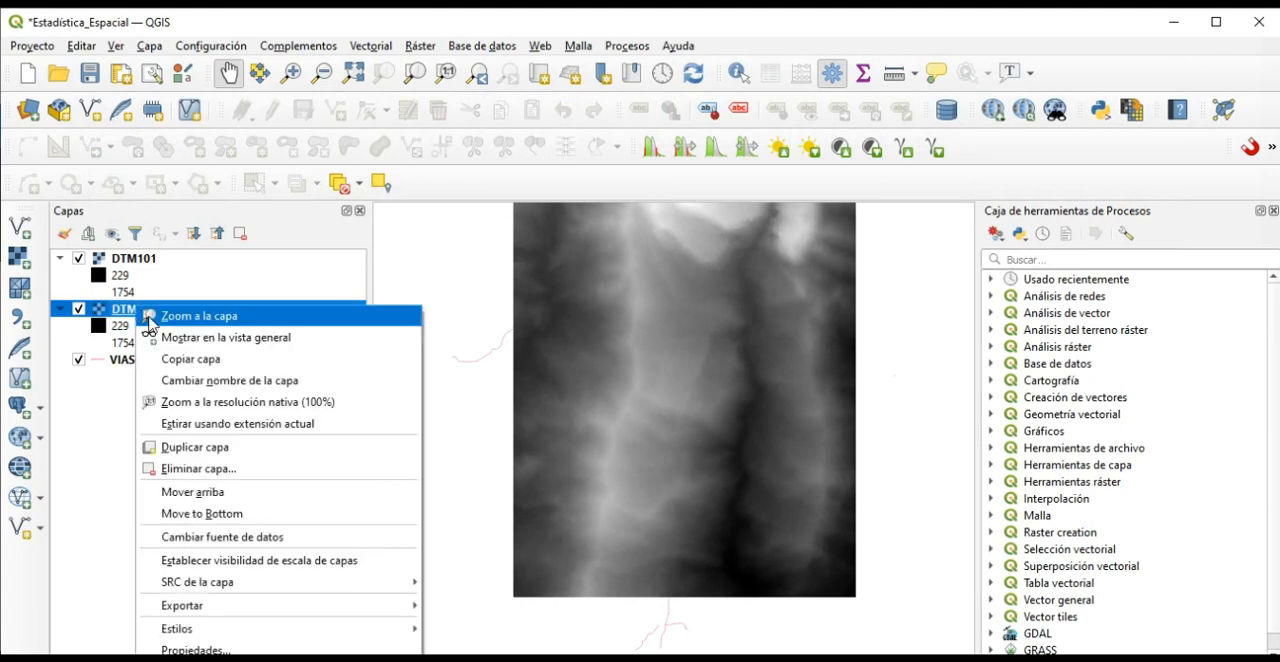
{"action": "left_click", "coordinate": [232, 476]}
{"action": "left_click", "coordinate": [624, 384]}
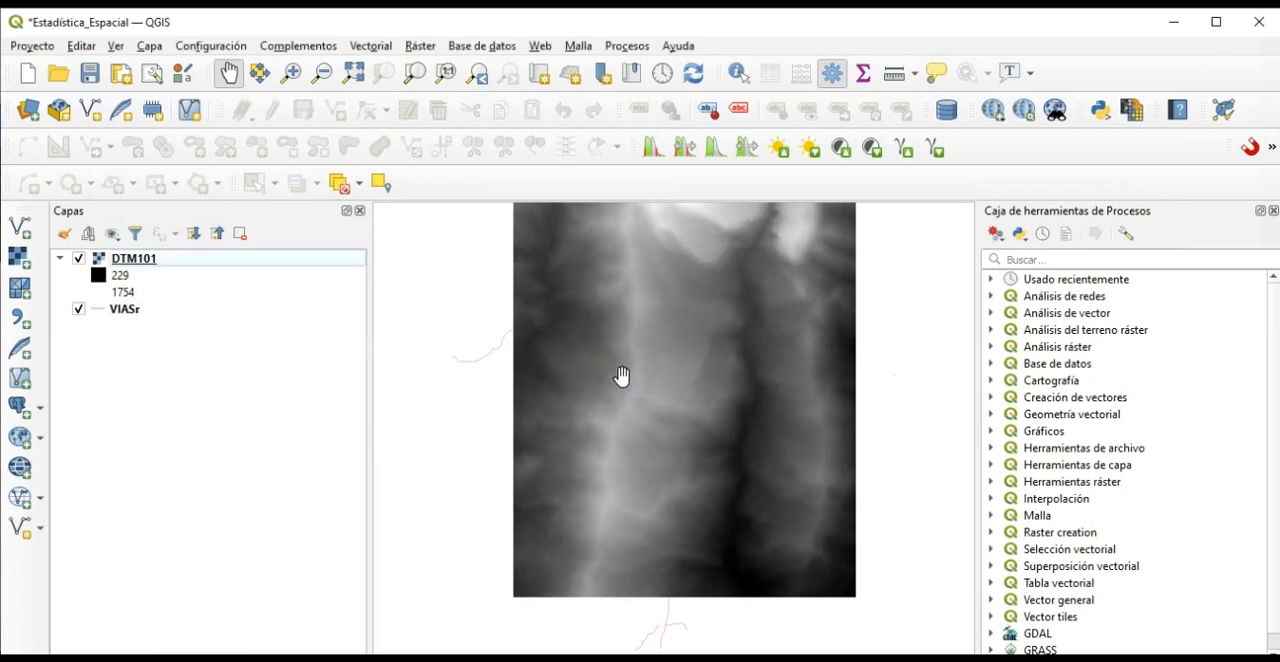
Move the VIASr layer above the DTM101 raster in the layer order so the roads draw over it.
{"action": "left_click_drag", "start_coordinate": [137, 309], "coordinate": [137, 262]}
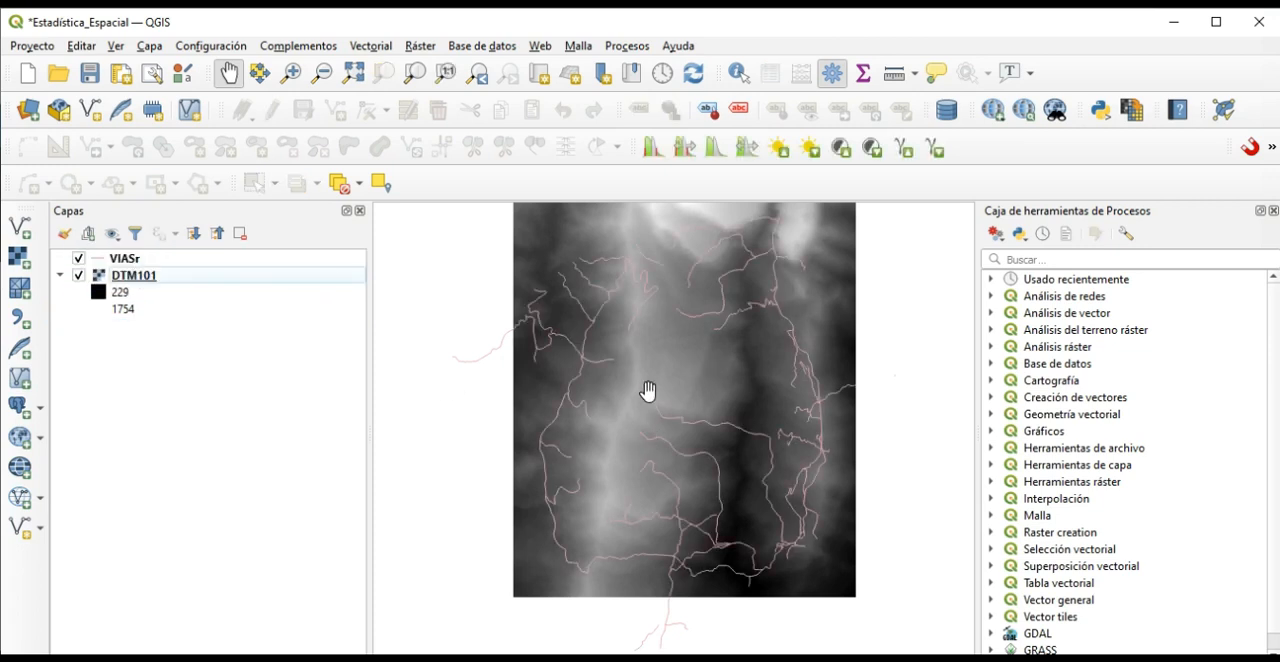
{"action": "scroll", "coordinate": [680, 427], "scroll_direction": "up", "scroll_amount": 2}
{"action": "scroll", "coordinate": [680, 429], "scroll_direction": "down", "scroll_amount": 2}
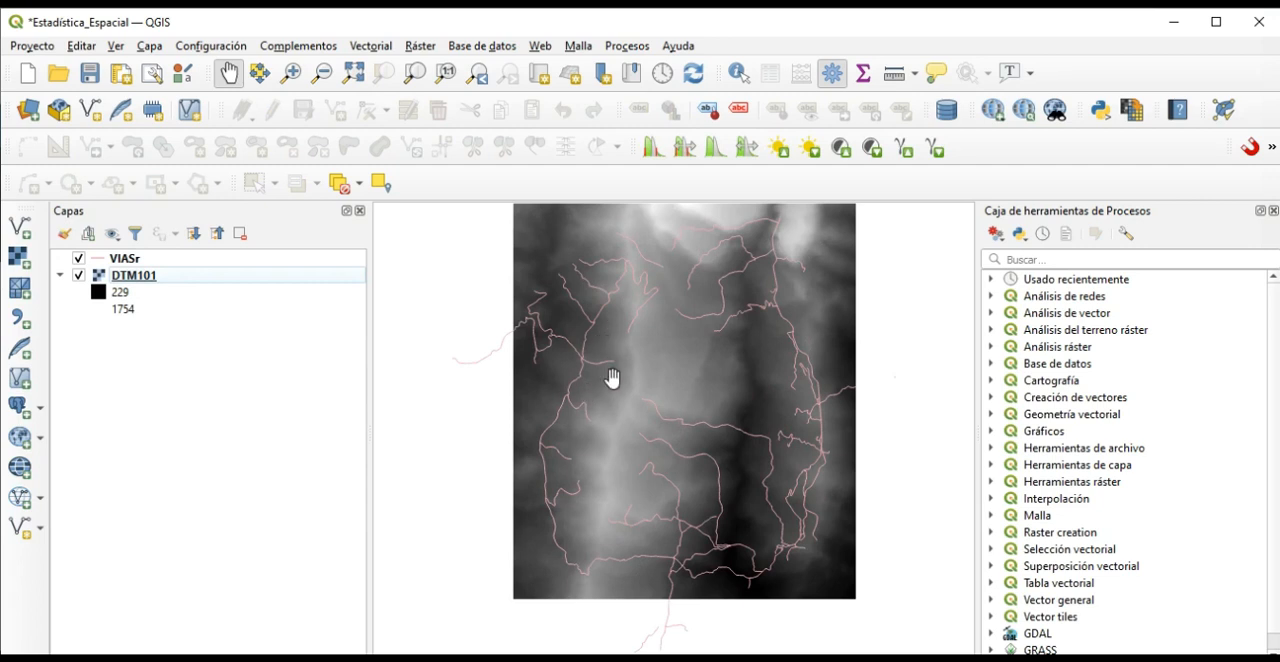
{"action": "left_click_drag", "start_coordinate": [909, 397], "coordinate": [909, 418]}
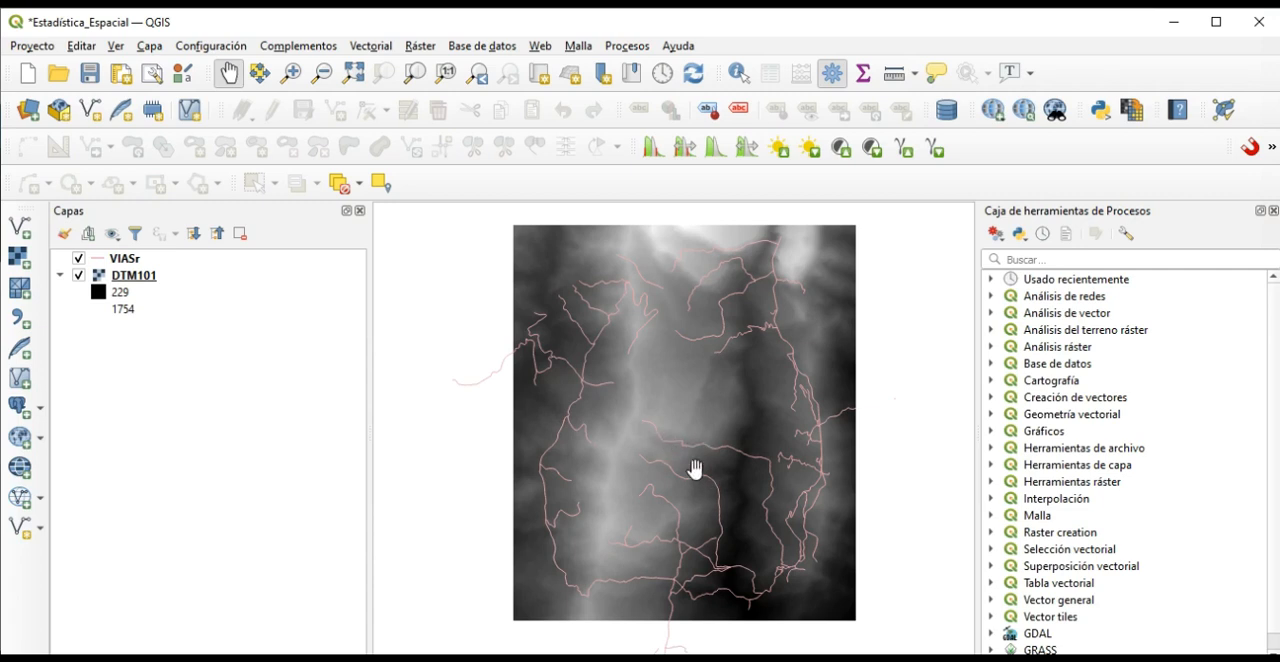
{"action": "left_click_drag", "start_coordinate": [917, 551], "coordinate": [909, 551]}
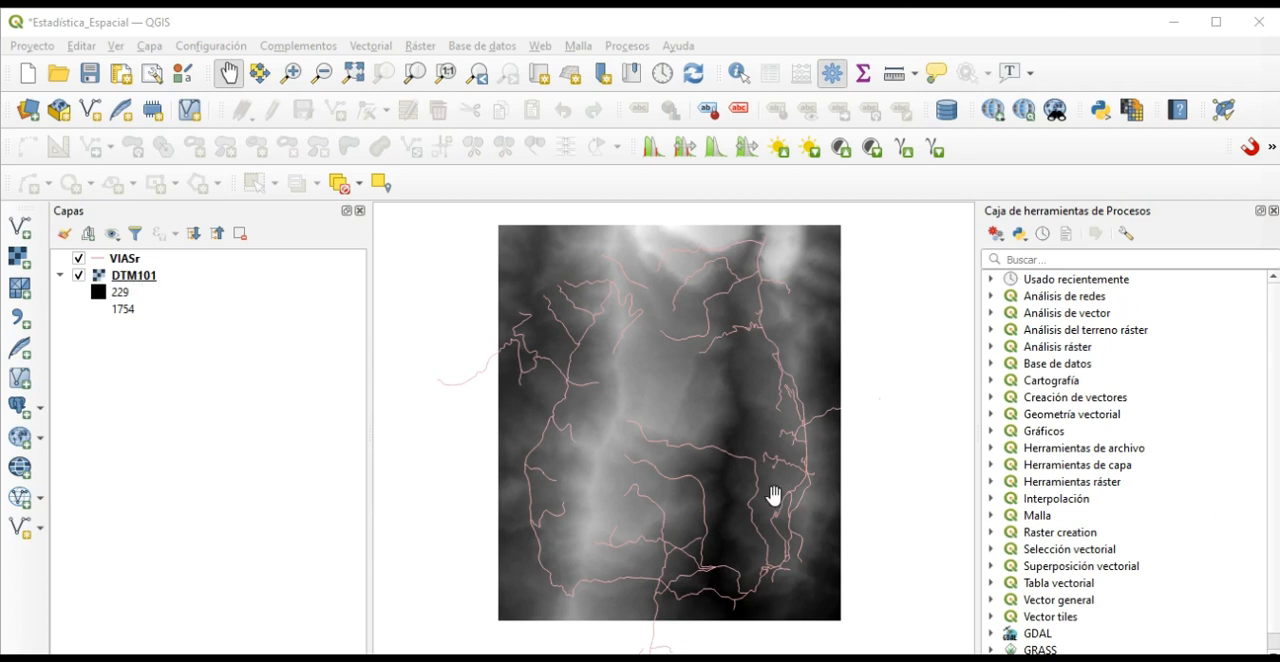
Examine the provider information and coordinate reference system of the VIASr and DTM101 layers in their properties.
{"action": "right_click", "coordinate": [112, 258]}
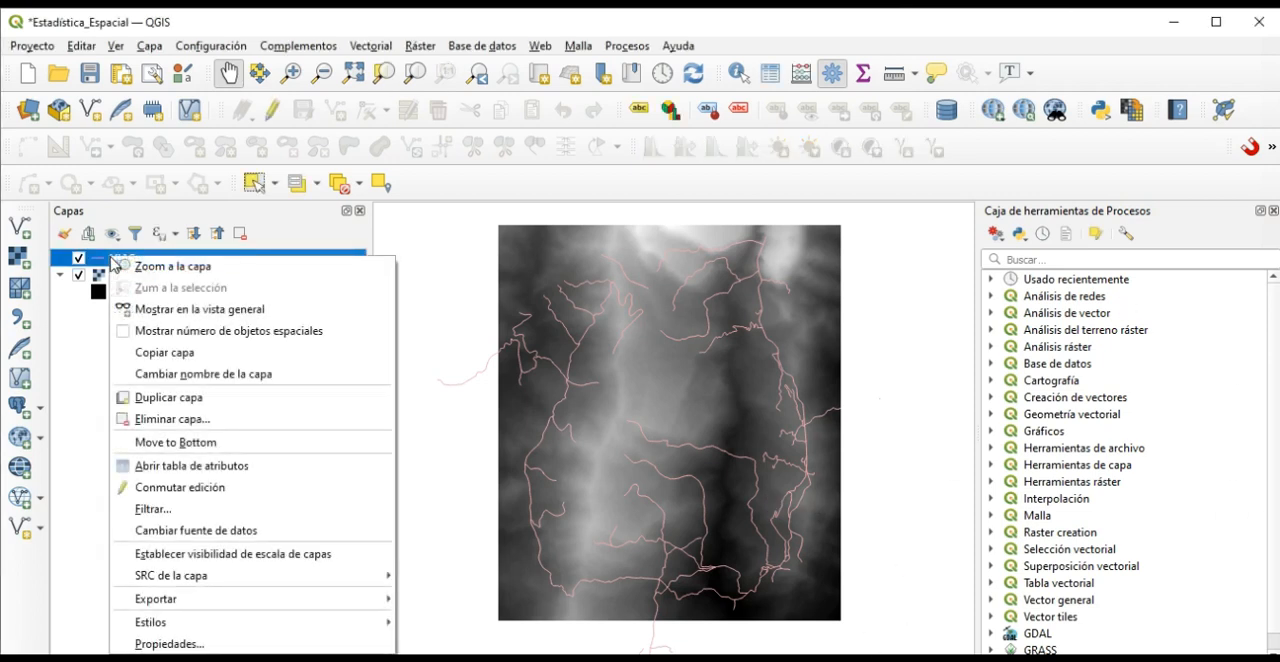
{"action": "left_click", "coordinate": [234, 644]}
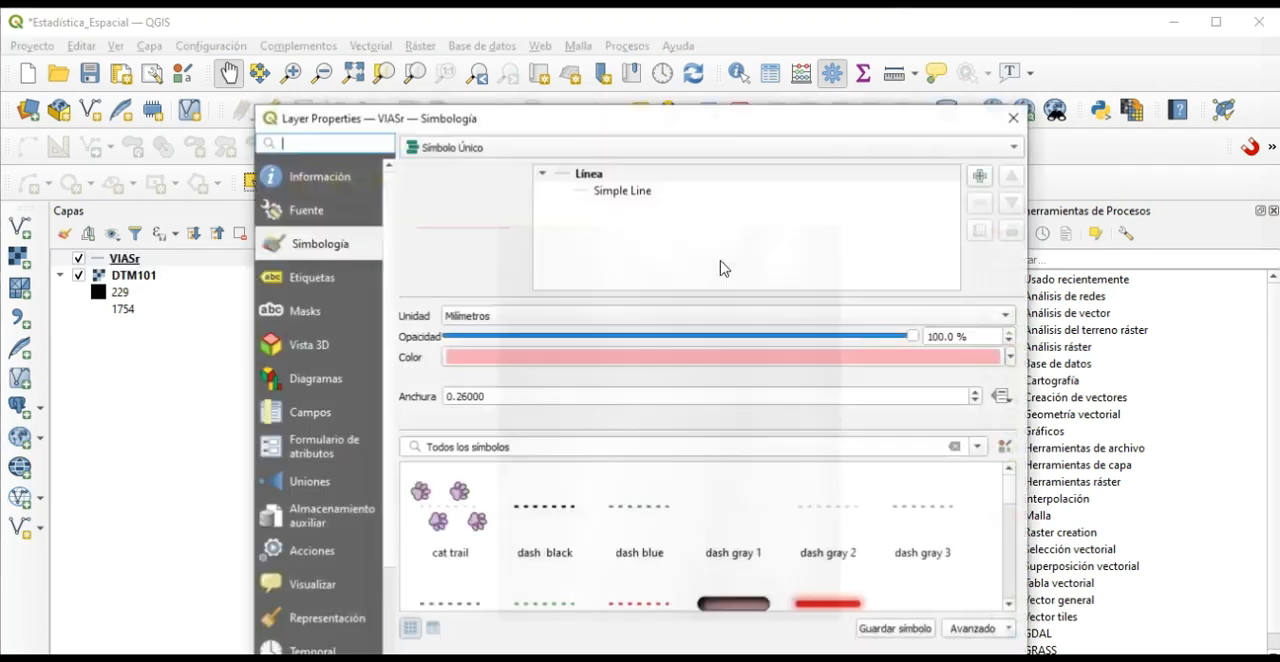
{"action": "left_click", "coordinate": [318, 186]}
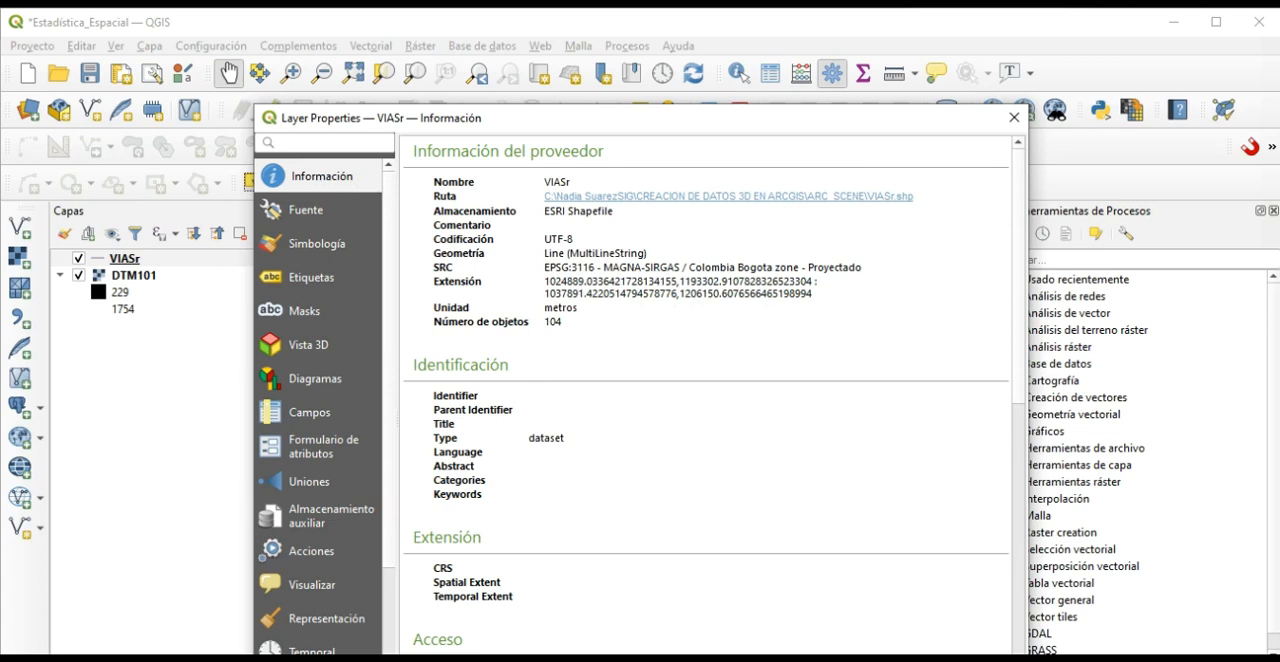
{"action": "key", "text": "Escape"}
{"action": "right_click", "coordinate": [119, 276]}
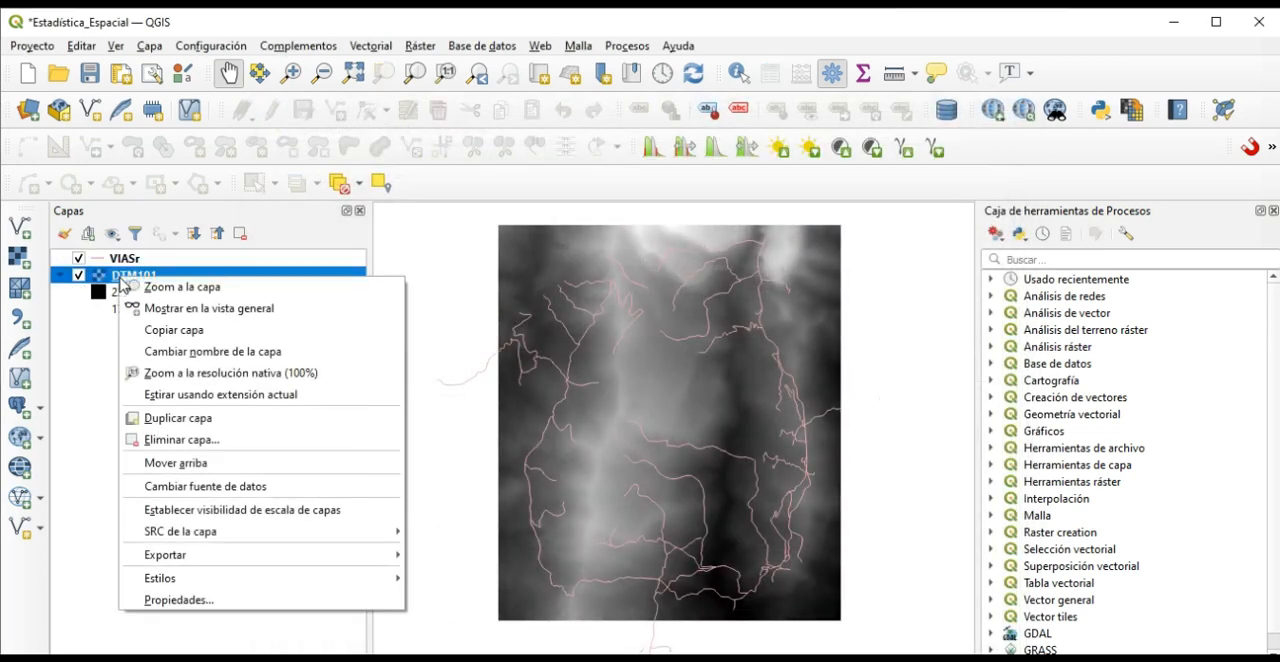
{"action": "left_click", "coordinate": [203, 603]}
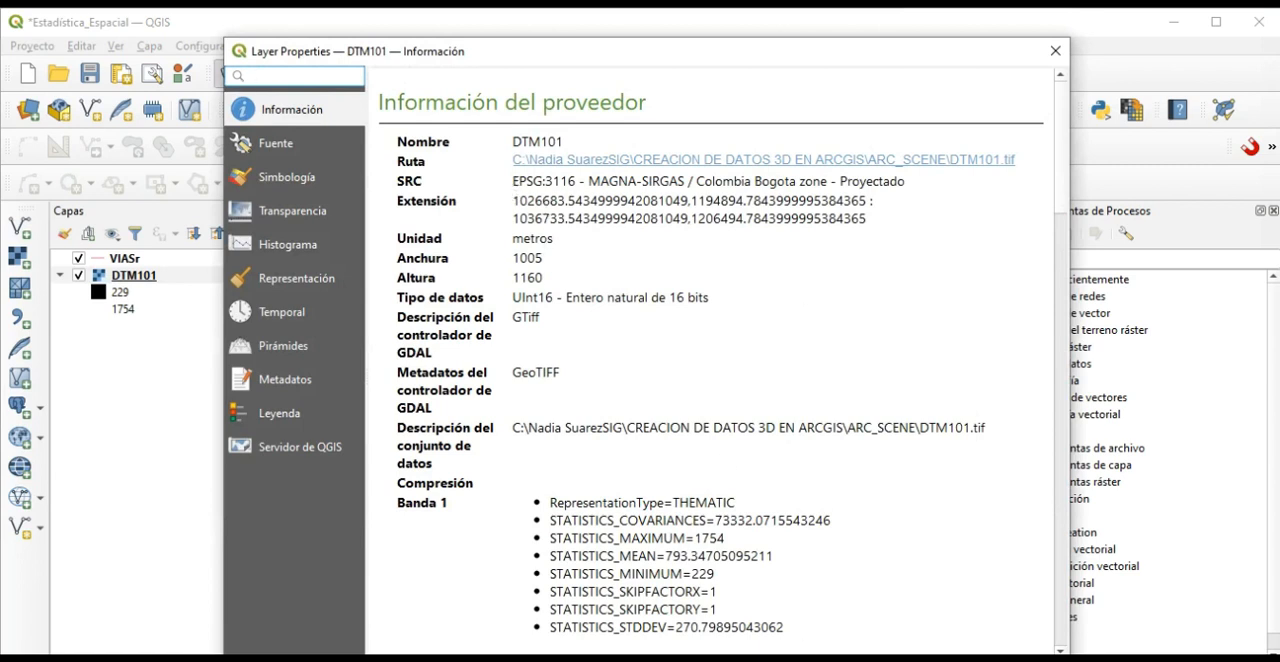
{"action": "key", "text": "Escape"}
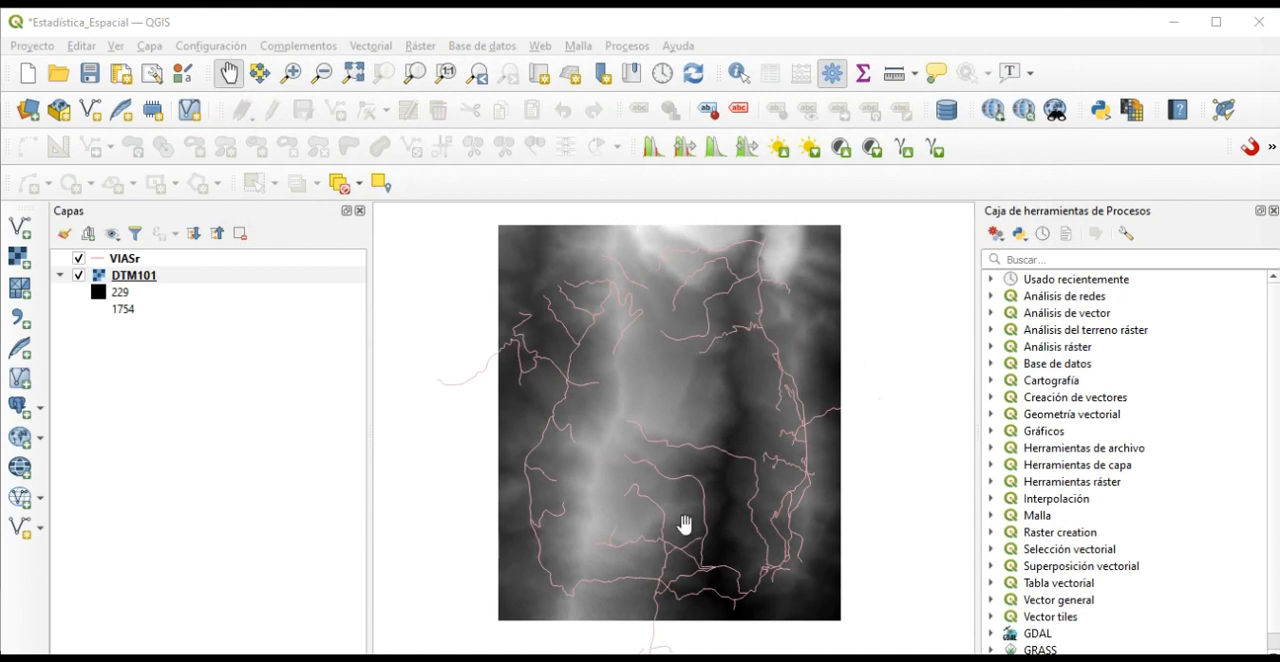
Search the processing toolbox for "geometría míni" and open the Geometría mínima delimtiadora tool.
{"action": "left_click", "coordinate": [1043, 260]}
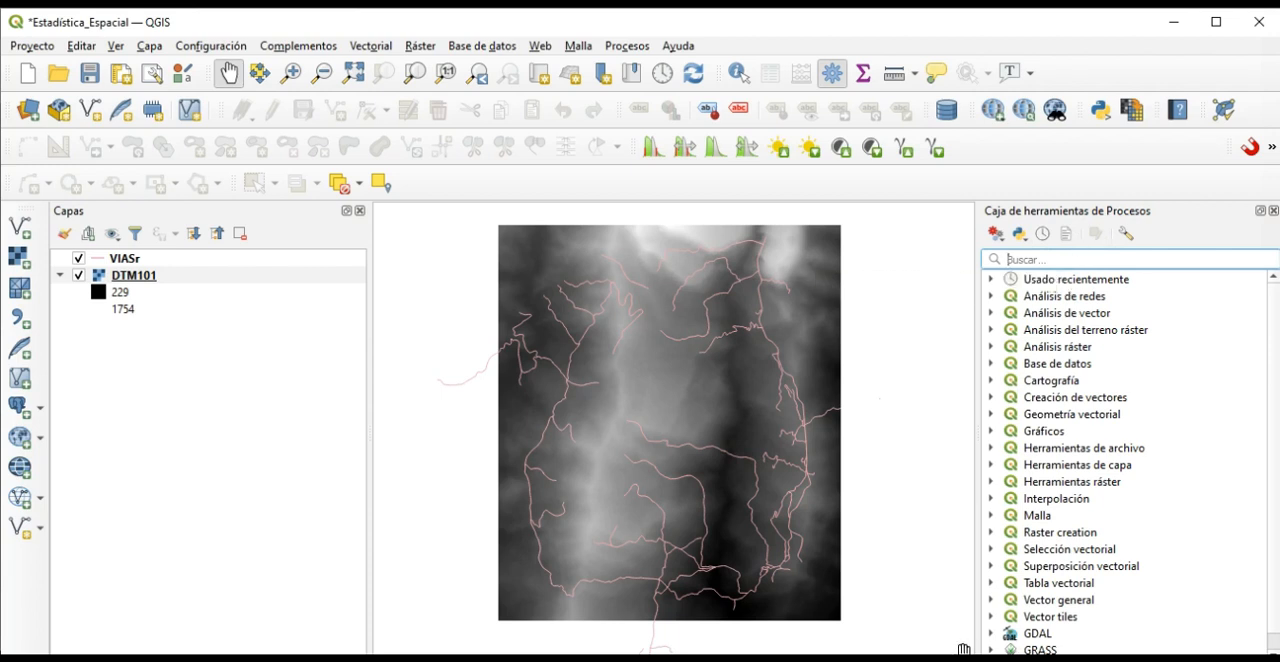
{"action": "type", "text": "geometría"}
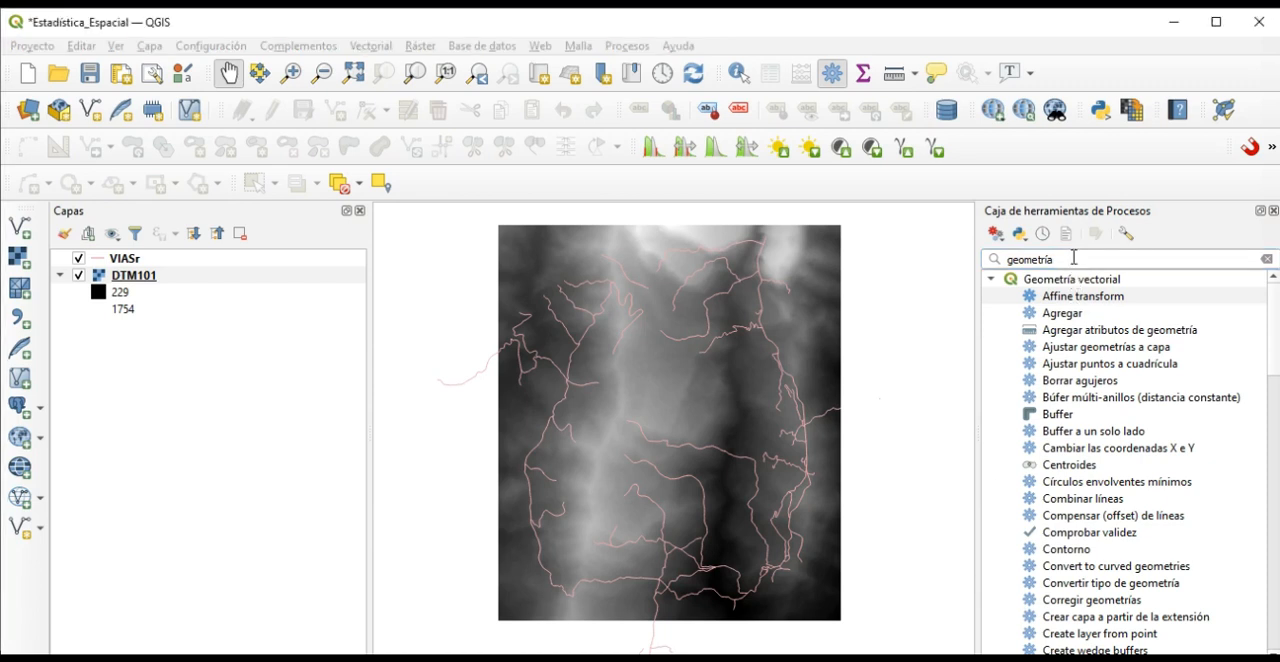
{"action": "type", "text": "m"}
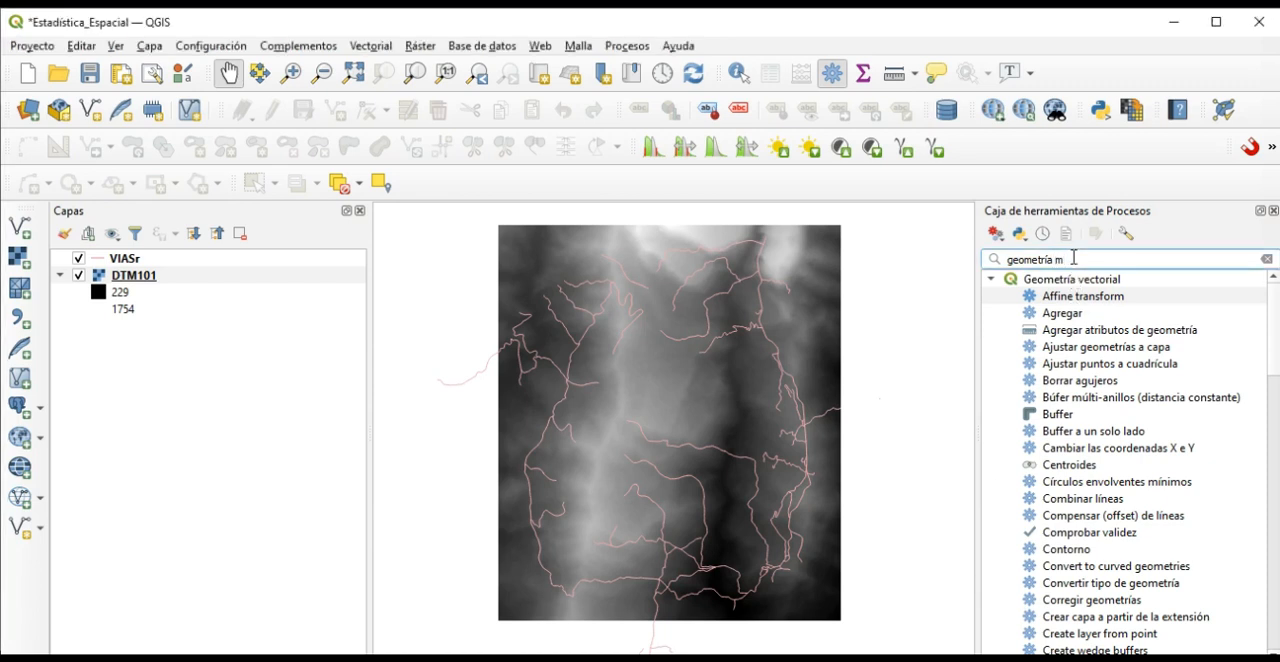
{"action": "type", "text": "ini"}
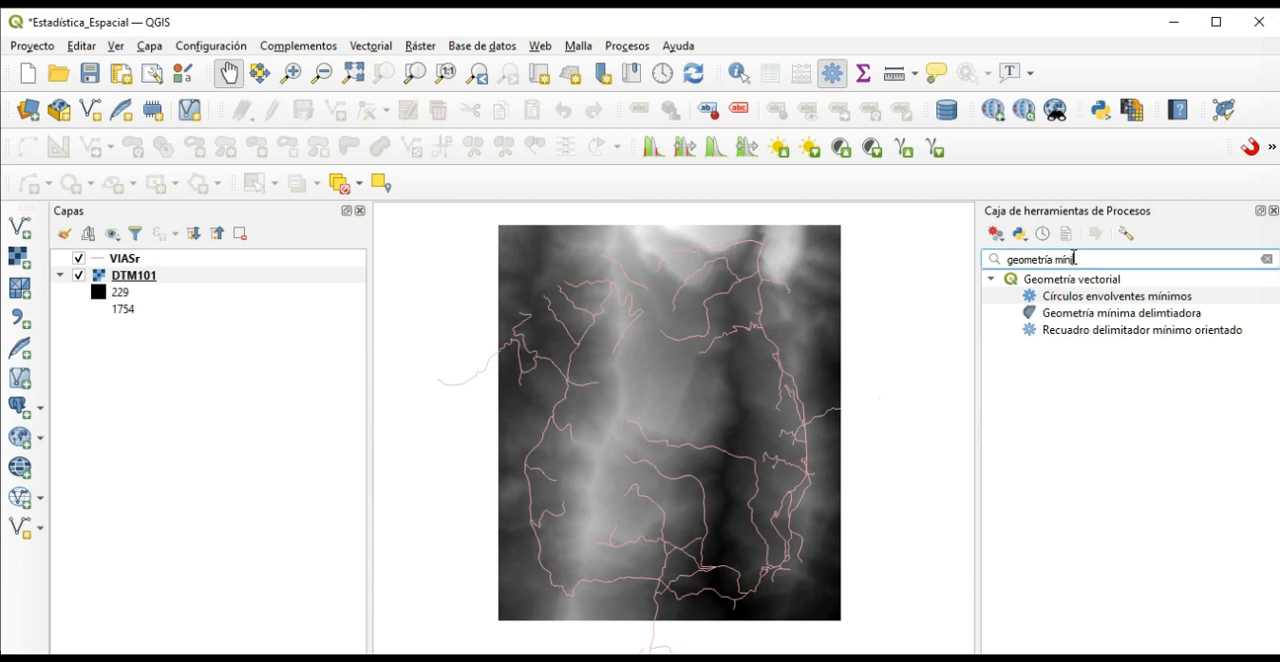
{"action": "left_click", "coordinate": [1095, 316]}
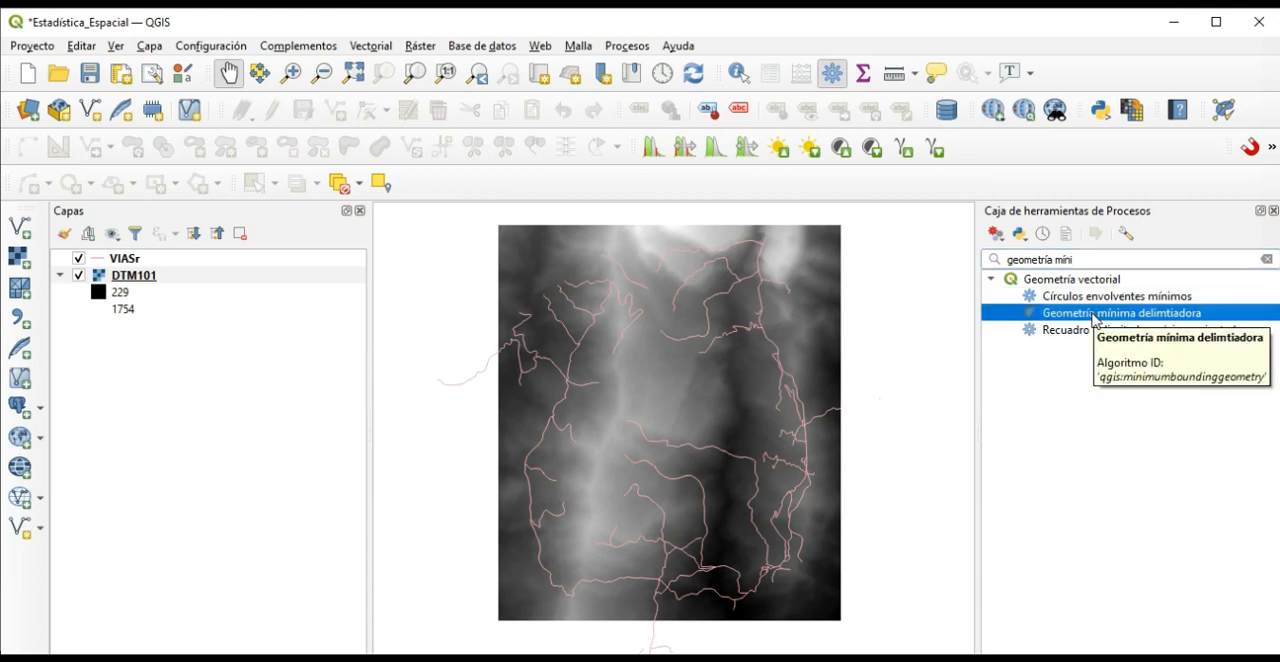
{"action": "double_click", "coordinate": [1095, 318]}
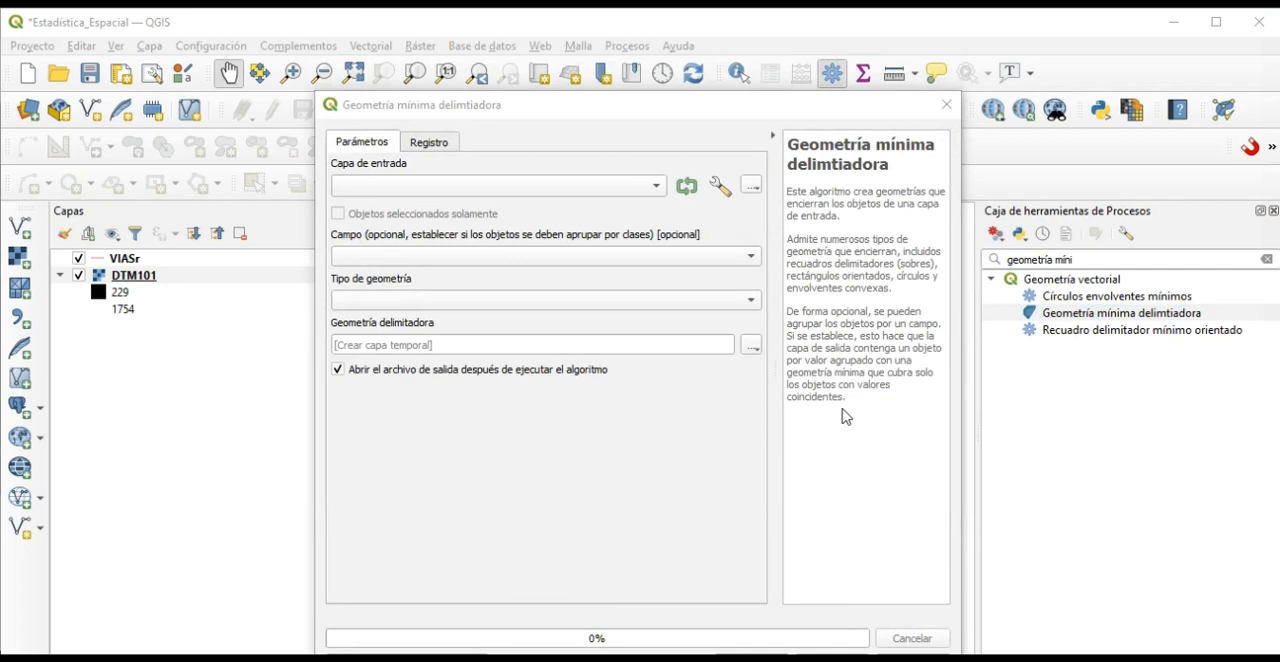
Set VIASr as the input layer and Envolvente convexa as the geometry type for the bounding geometry.
{"action": "left_click", "coordinate": [658, 188]}
{"action": "left_click", "coordinate": [411, 190]}
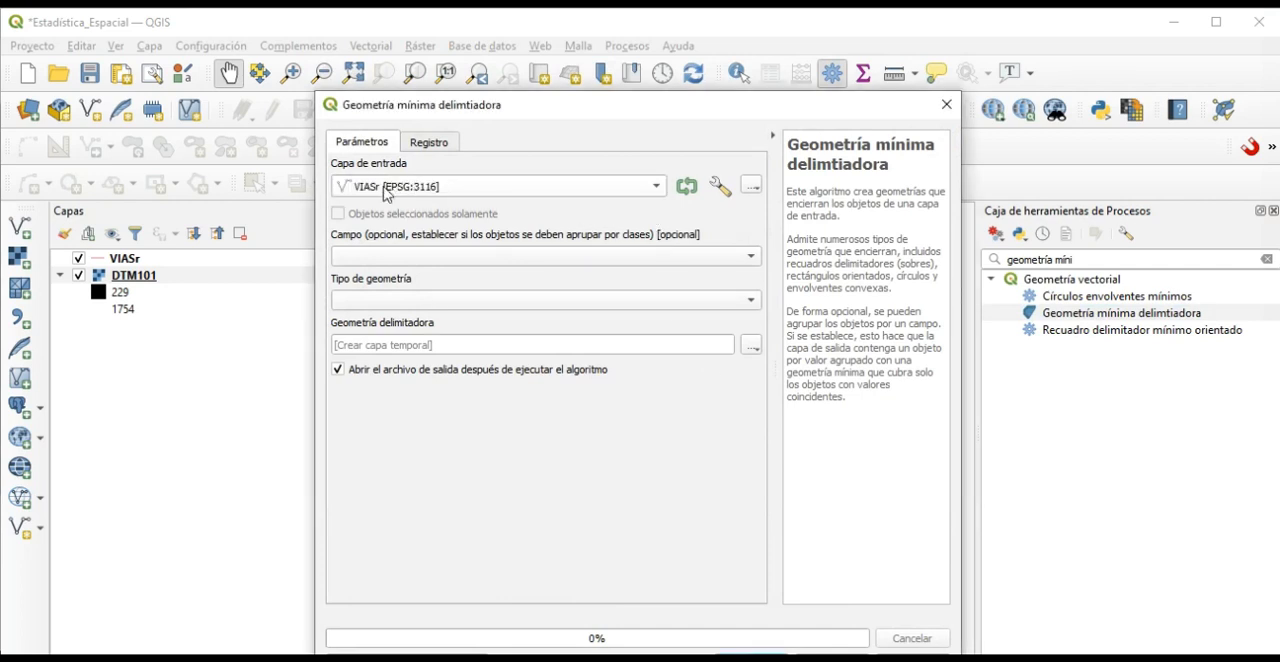
{"action": "left_click", "coordinate": [392, 305]}
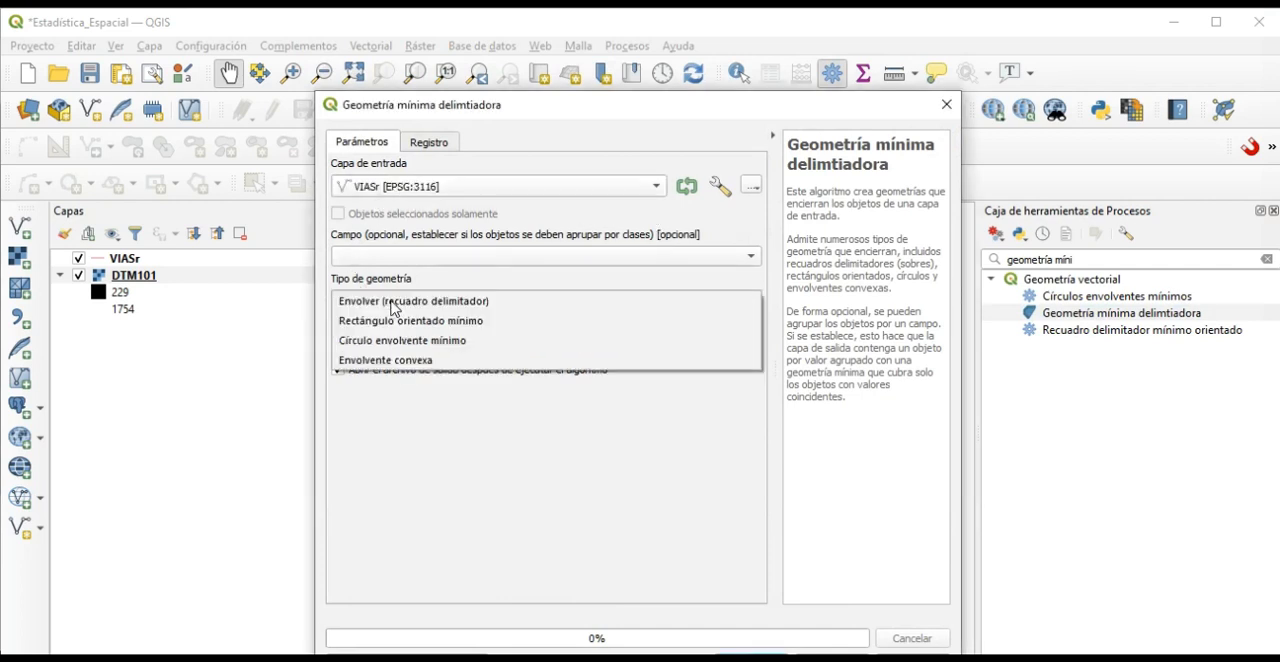
{"action": "left_click", "coordinate": [406, 361]}
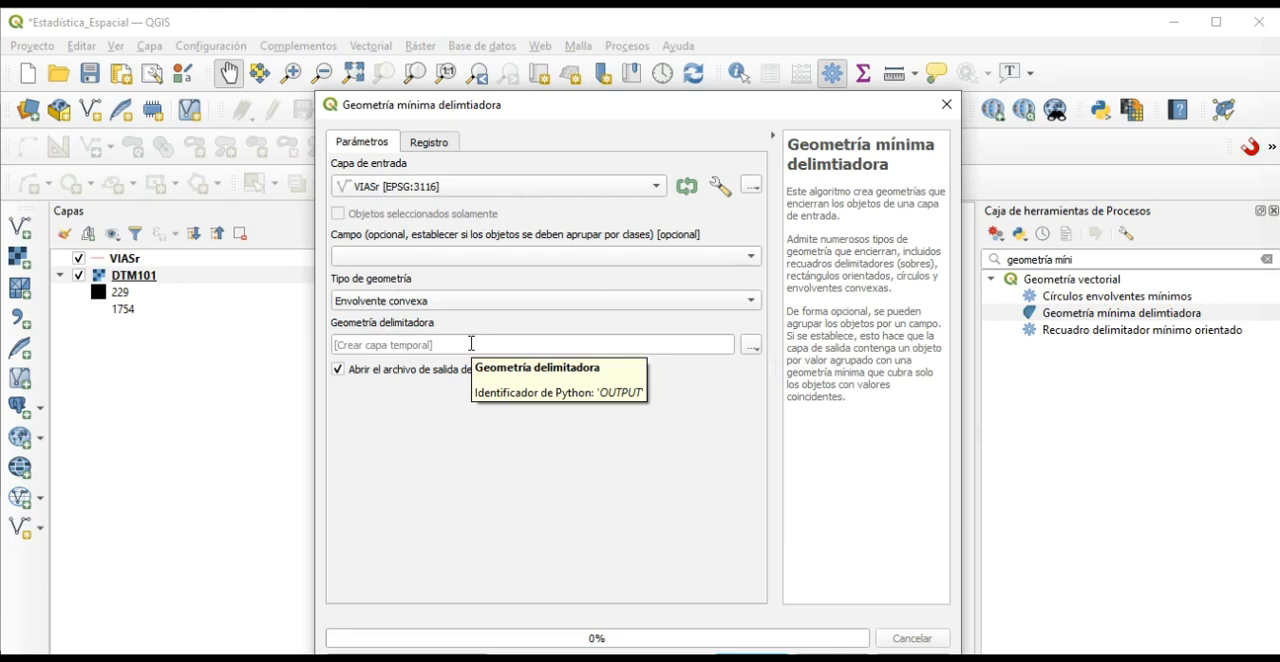
Set the bounding geometry output to a shapefile named Geometría_Límite in the CLASE_12 folder and run the tool.
{"action": "left_click", "coordinate": [751, 345]}
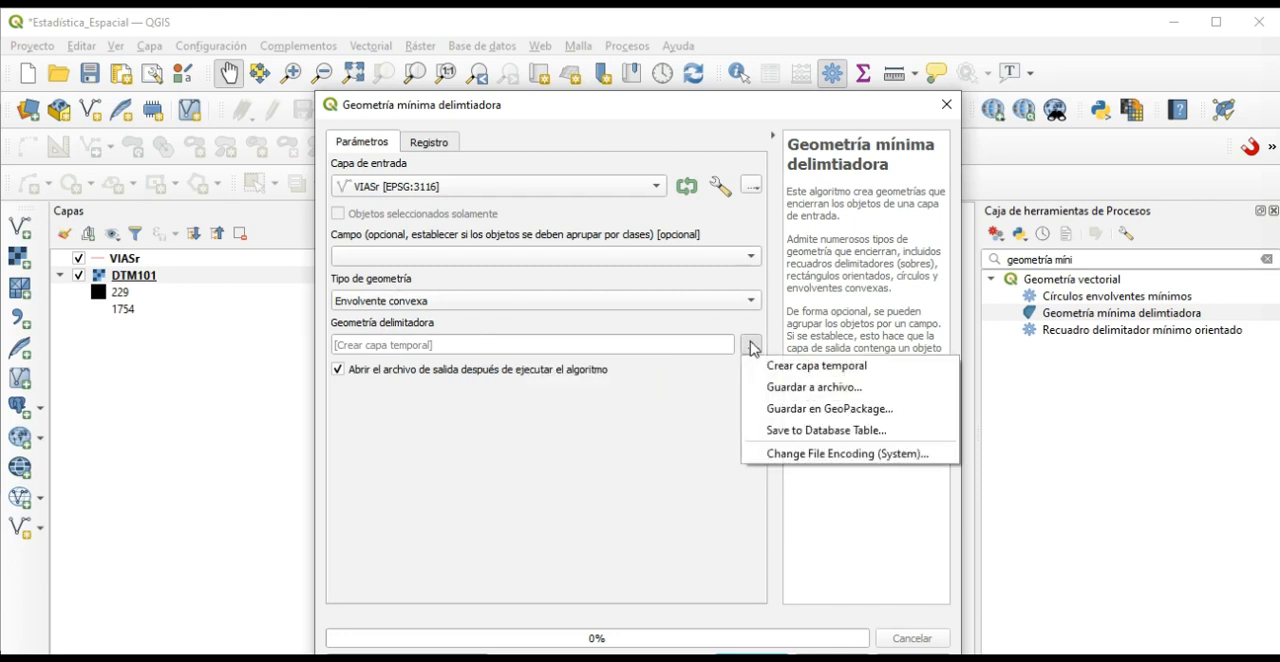
{"action": "left_click", "coordinate": [795, 388]}
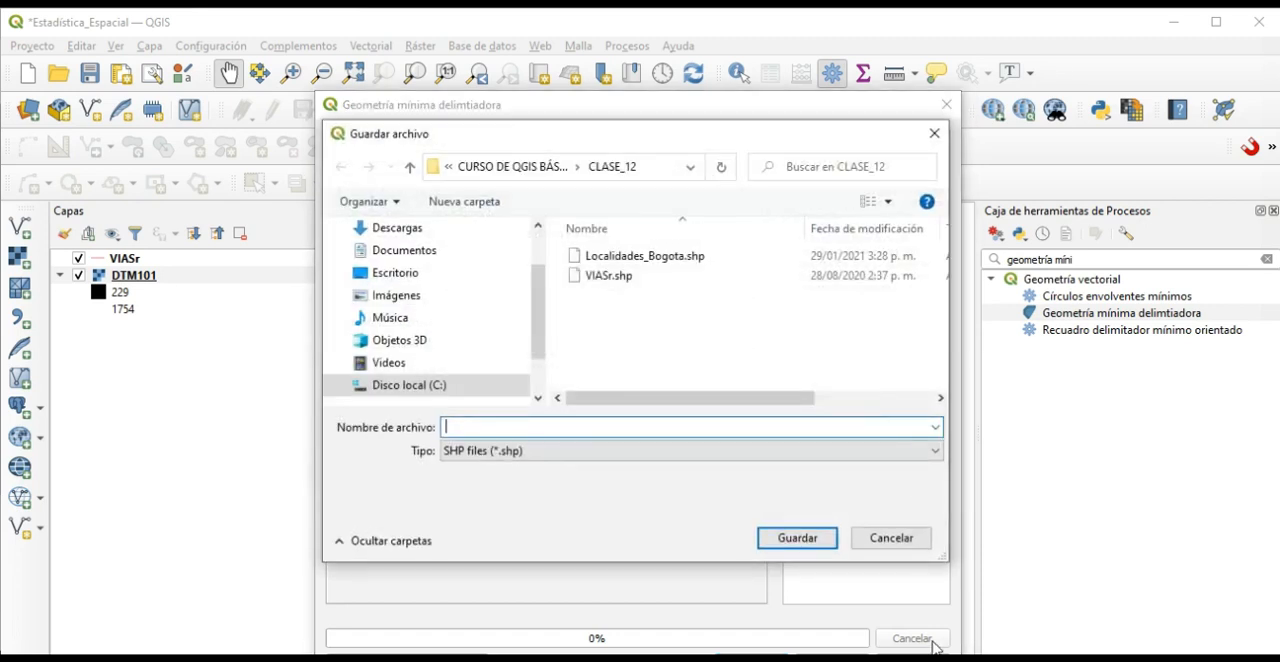
{"action": "left_click", "coordinate": [624, 426]}
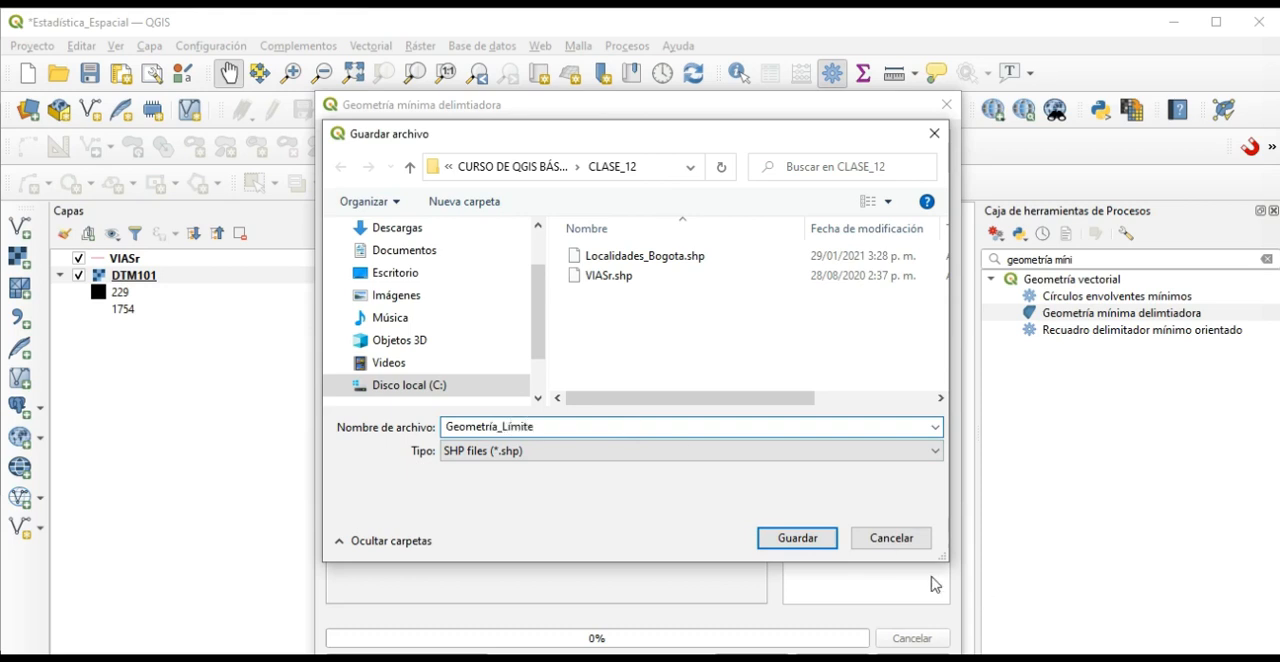
{"action": "left_click", "coordinate": [795, 537]}
{"action": "left_click_drag", "start_coordinate": [698, 116], "coordinate": [702, 54]}
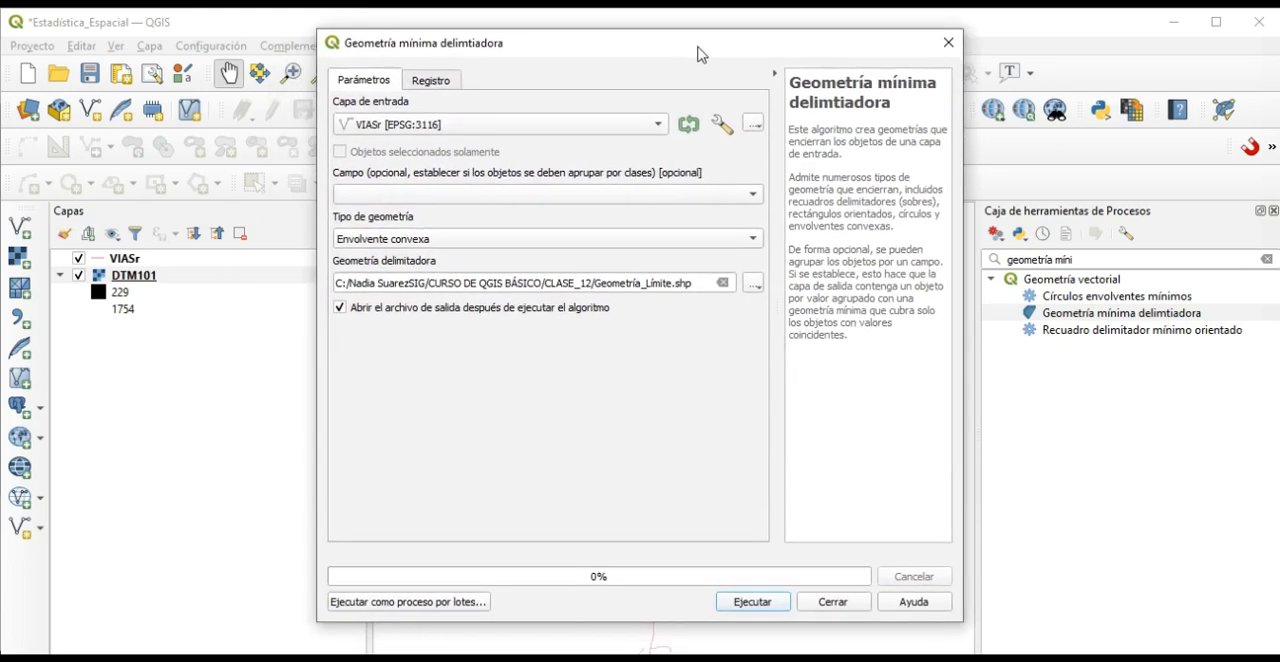
{"action": "left_click", "coordinate": [750, 603]}
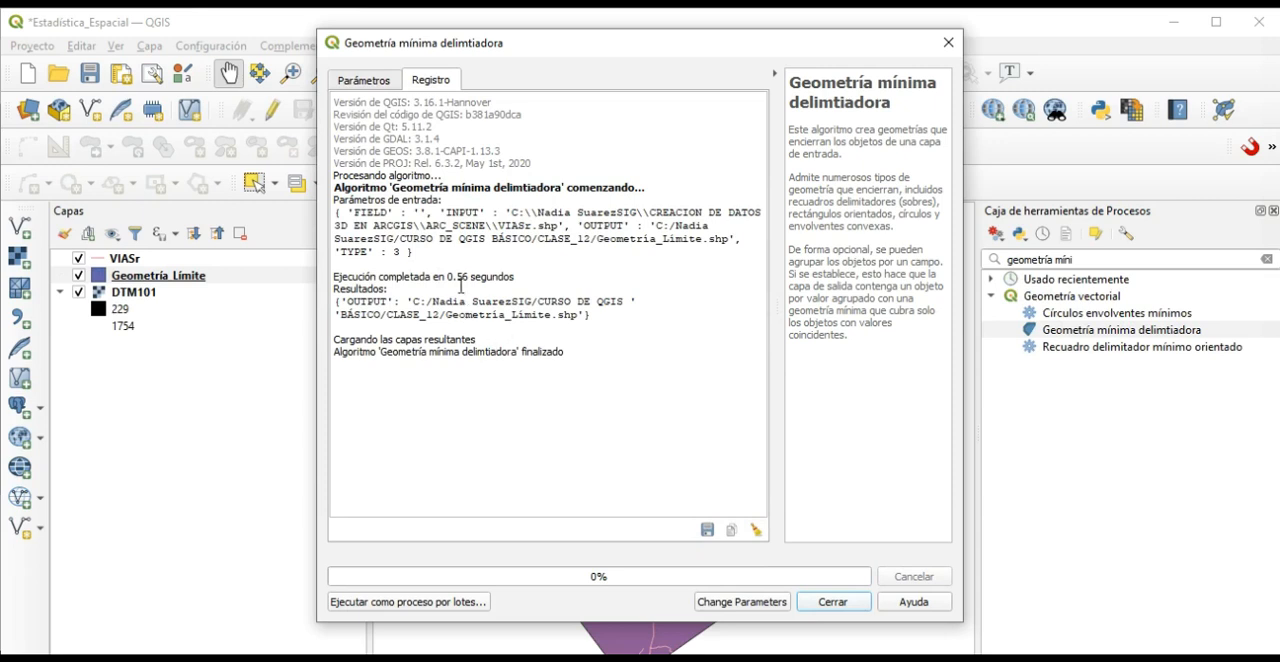
{"action": "left_click", "coordinate": [832, 602]}
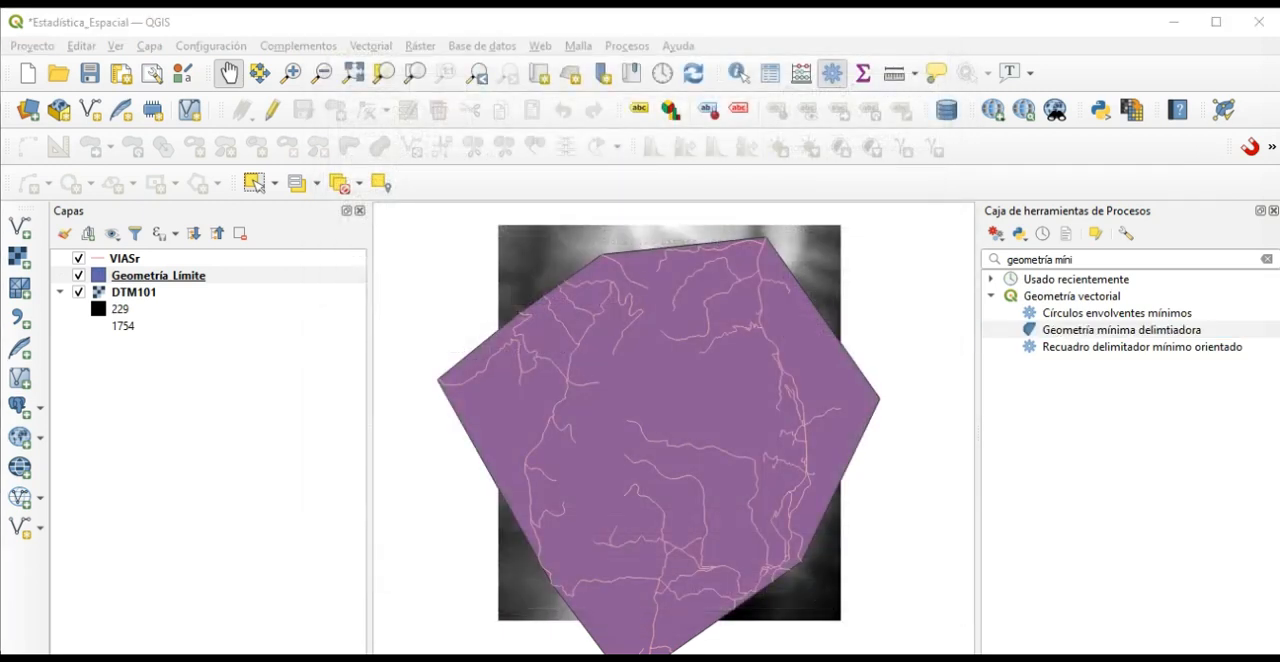
{"action": "left_click_drag", "start_coordinate": [720, 444], "coordinate": [700, 420]}
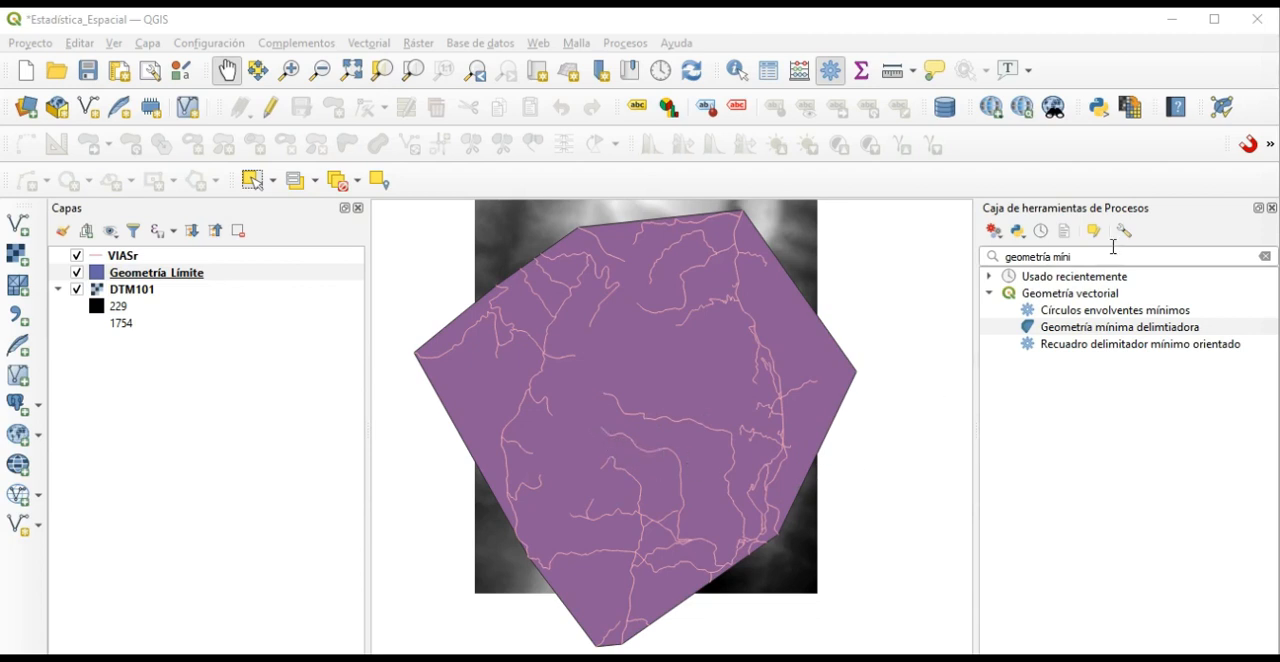
Search the processing toolbox for "creación de" and open the Puntos aleatorios en los límites de la capa tool.
{"action": "left_click_drag", "start_coordinate": [1093, 259], "coordinate": [963, 264]}
{"action": "left_click", "coordinate": [991, 261]}
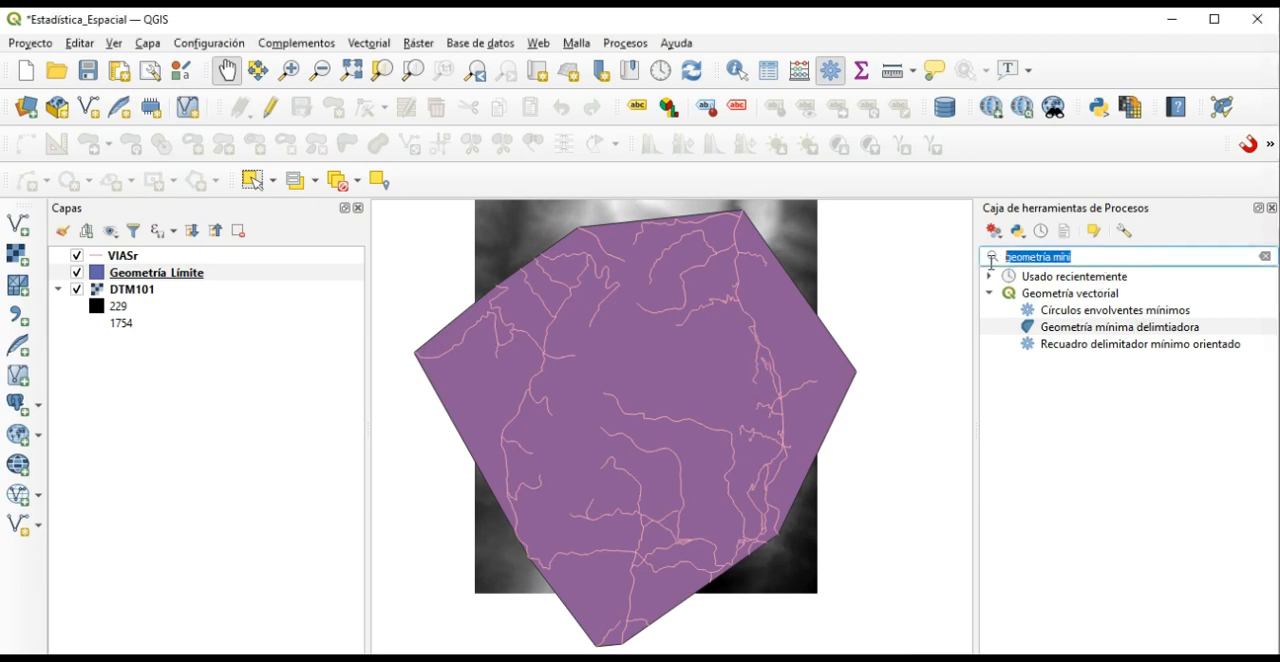
{"action": "type", "text": "creación de"}
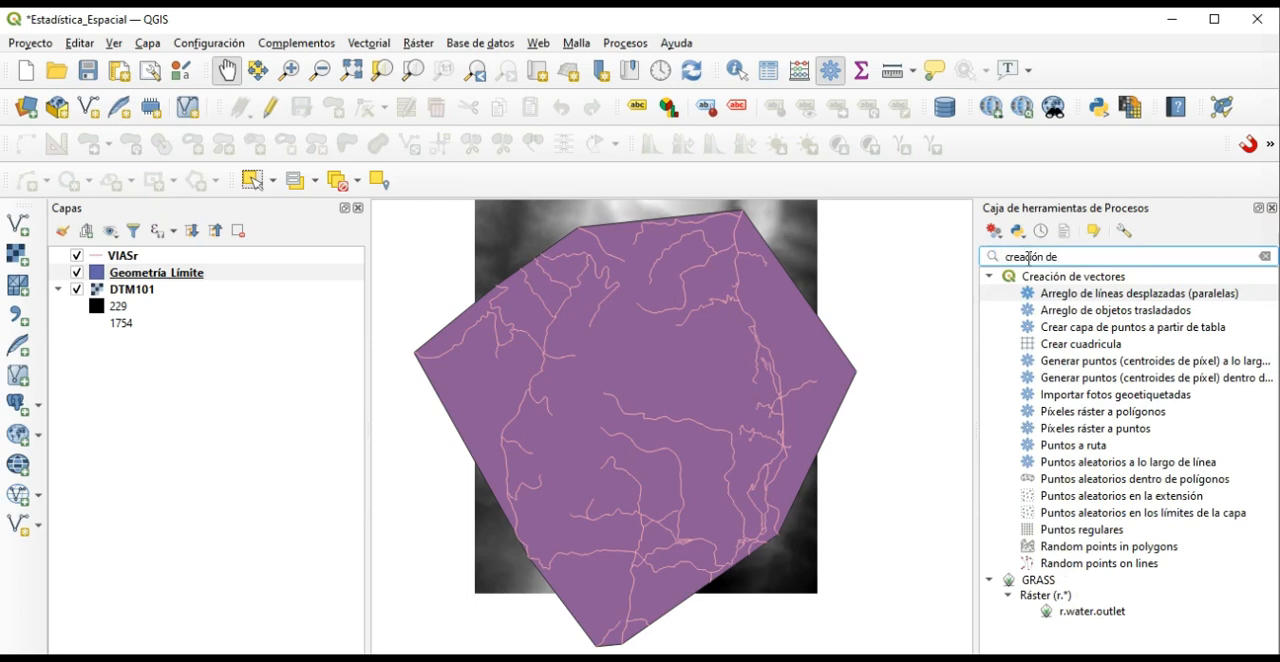
{"action": "left_click", "coordinate": [1072, 280]}
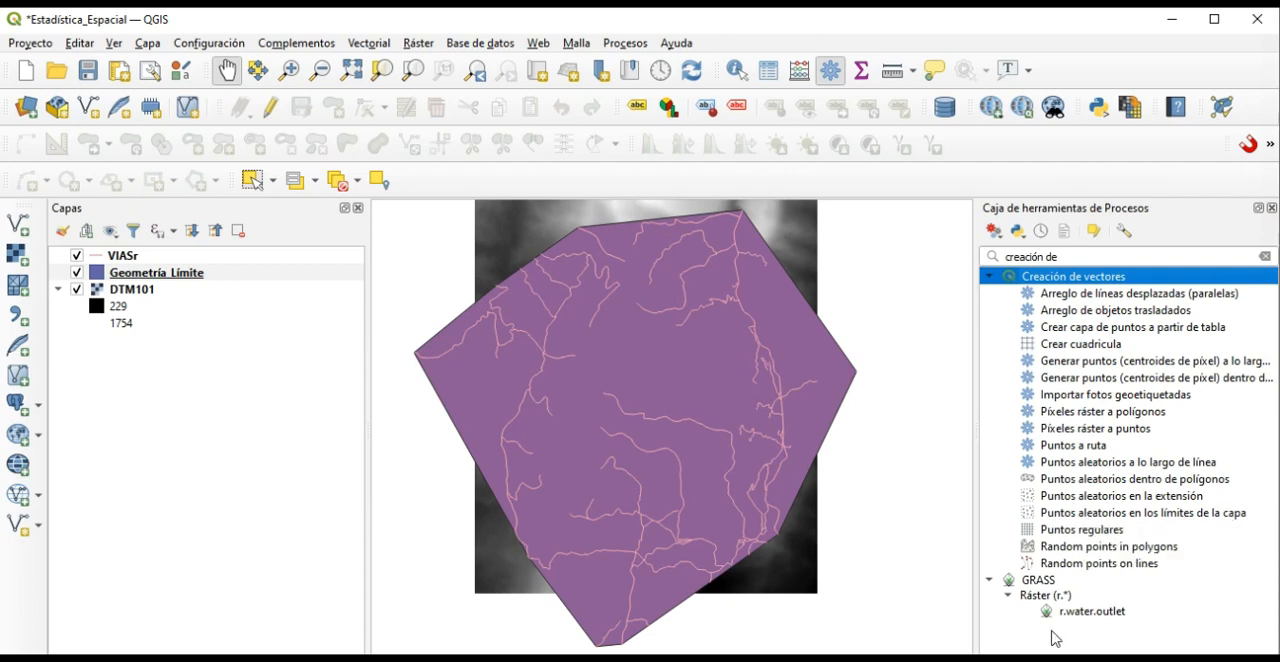
{"action": "left_click", "coordinate": [1127, 514]}
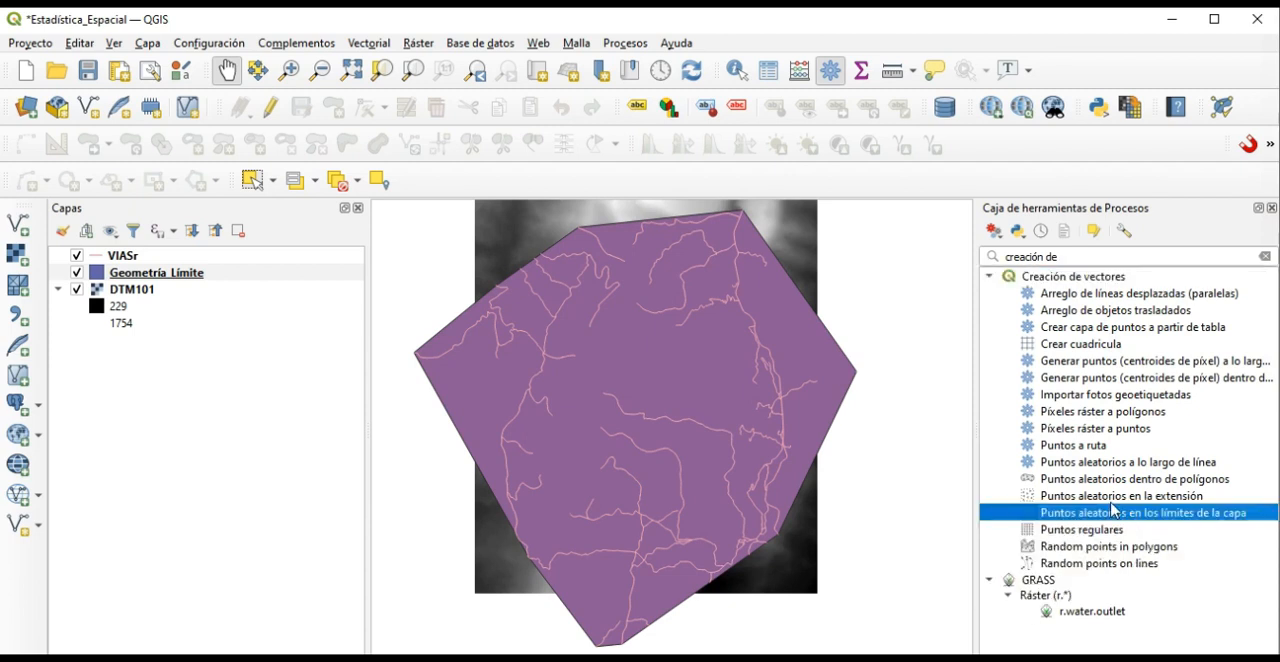
{"action": "double_click", "coordinate": [1118, 522]}
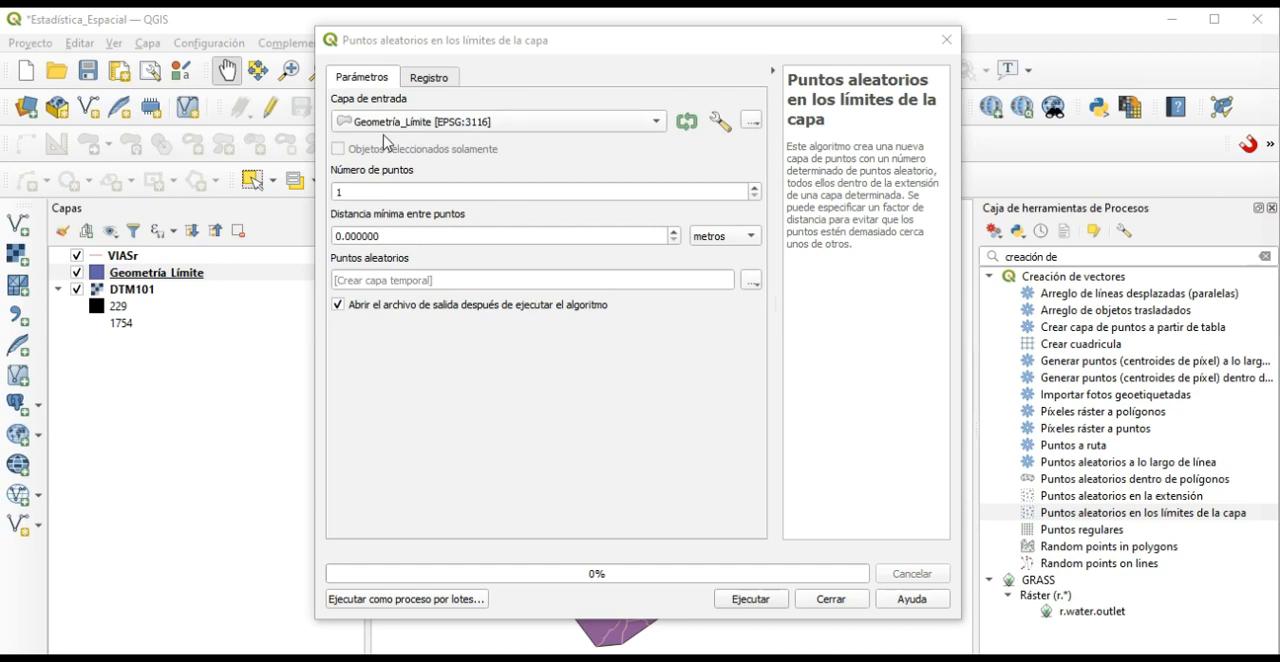
Set the number of random points to 100 for the Geometría_Límite input layer.
{"action": "left_click", "coordinate": [384, 190]}
{"action": "type", "text": "0"}
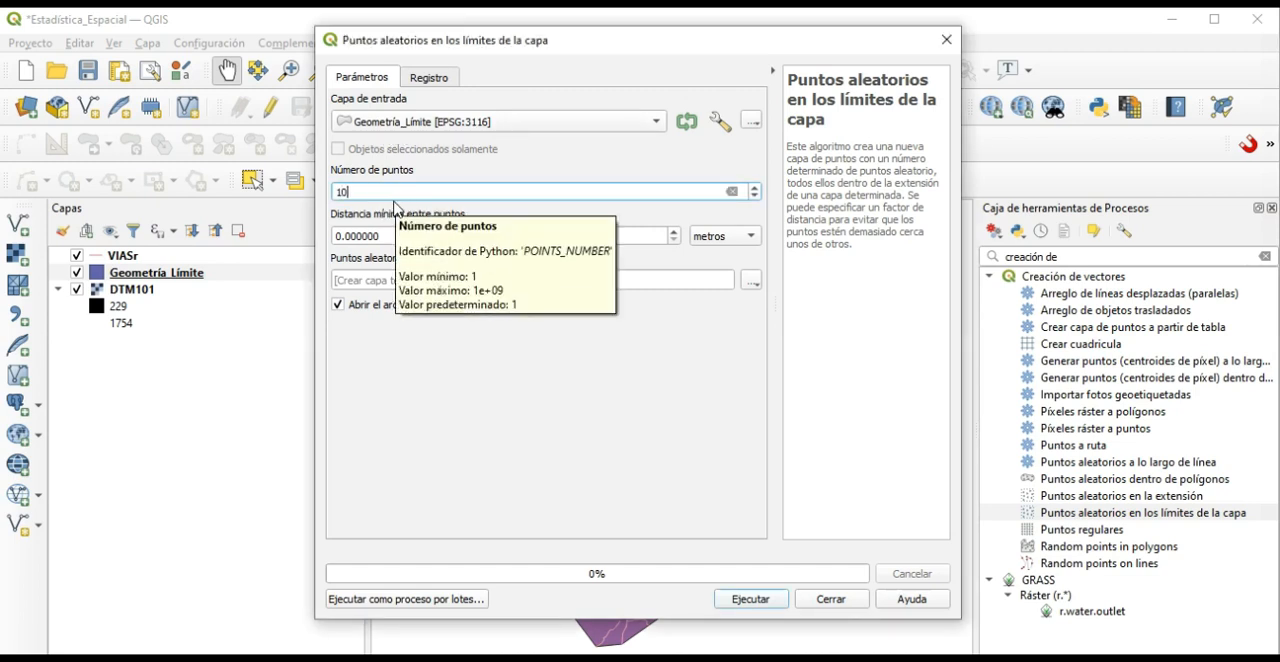
{"action": "type", "text": "0"}
{"action": "left_click", "coordinate": [465, 230]}
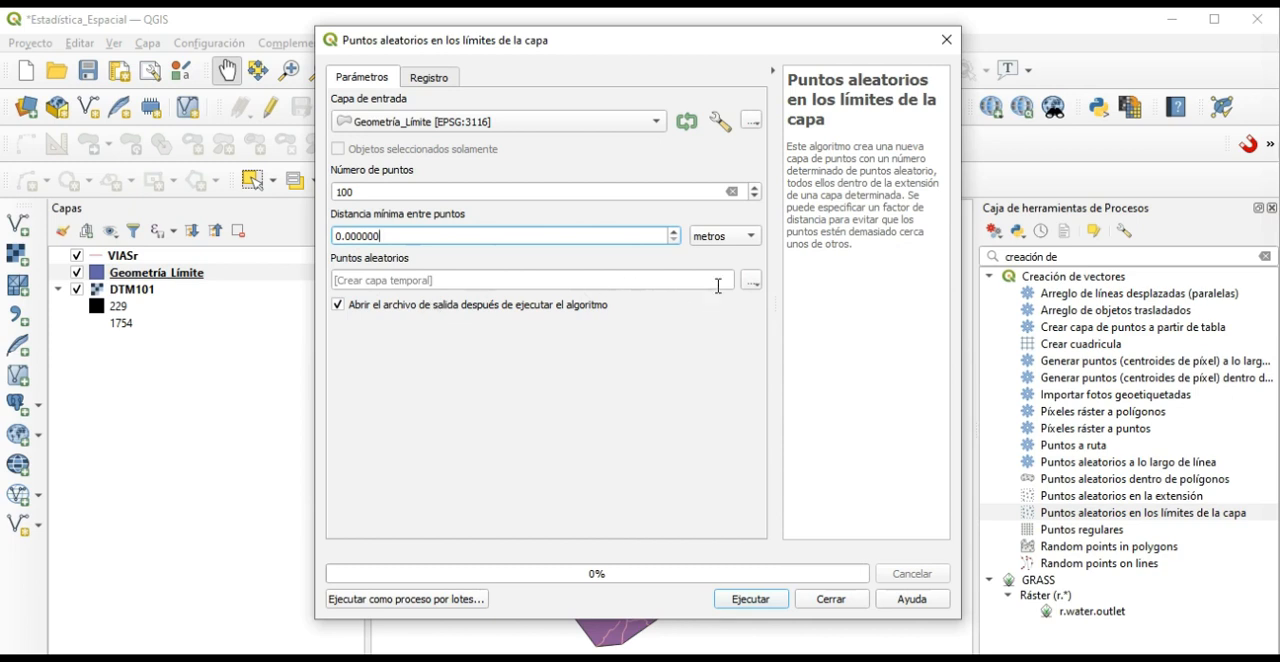
Set the random points output to a shapefile named Puntos_Aleatorios in the CLASE_12 folder and run the tool.
{"action": "left_click", "coordinate": [752, 282]}
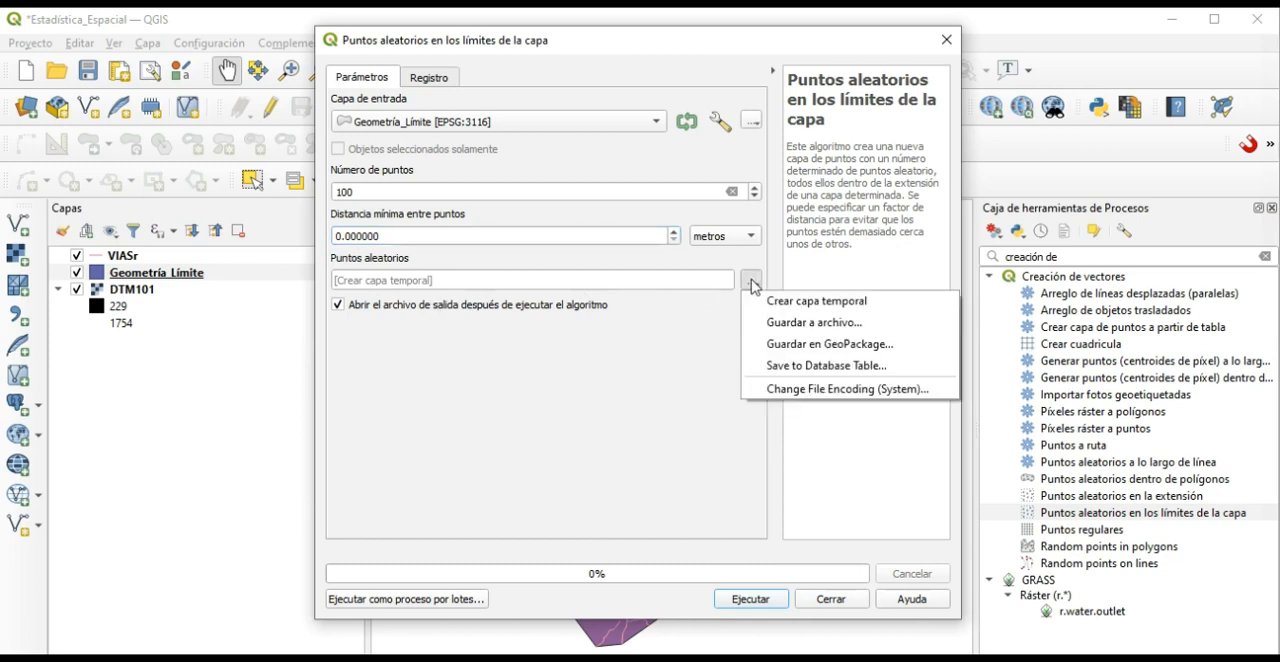
{"action": "left_click", "coordinate": [795, 322]}
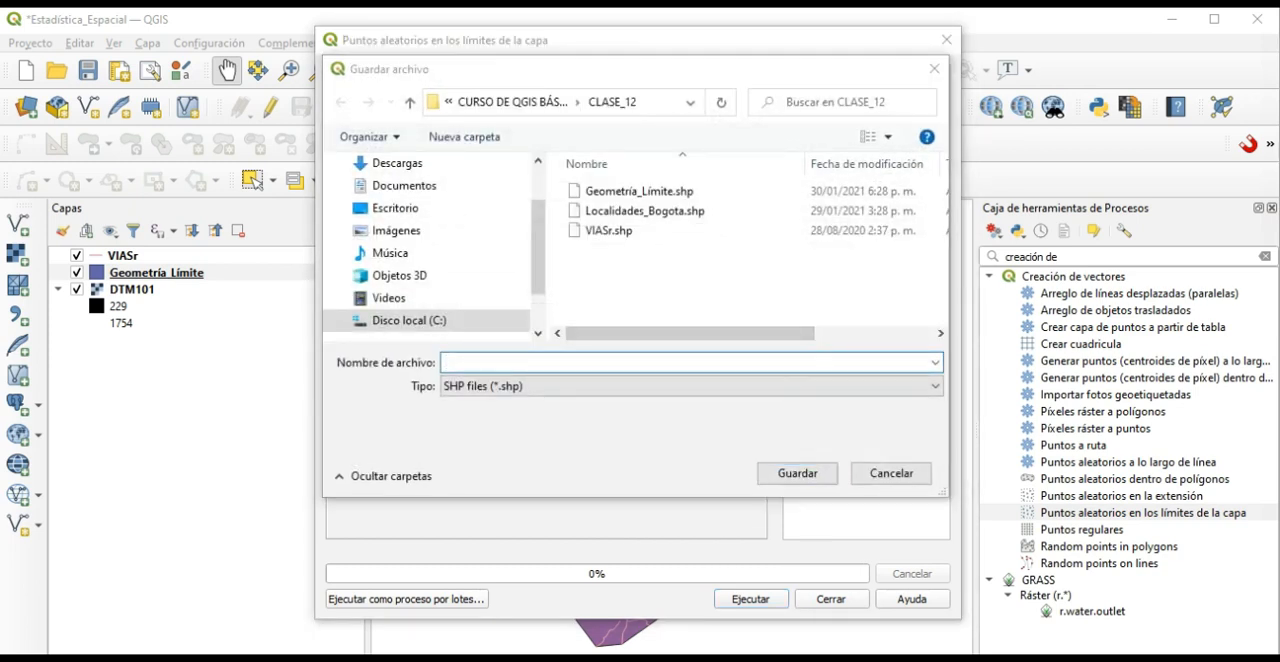
{"action": "left_click", "coordinate": [597, 363]}
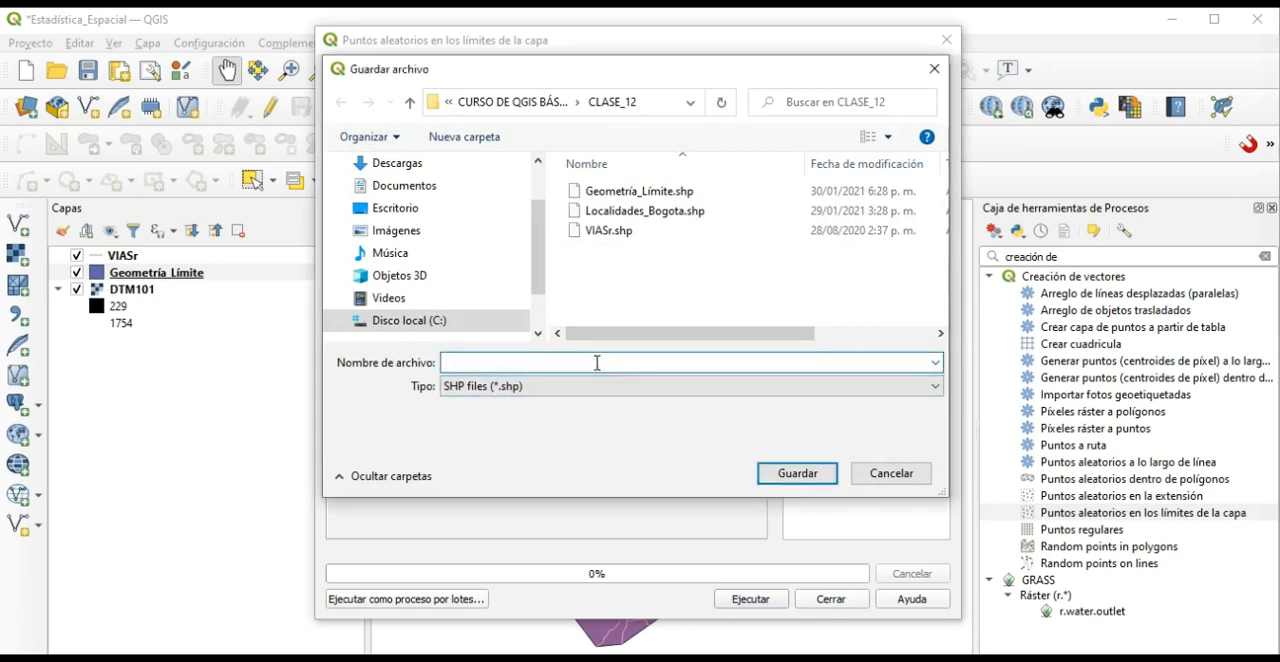
{"action": "type", "text": "Puntos_Aleatorios"}
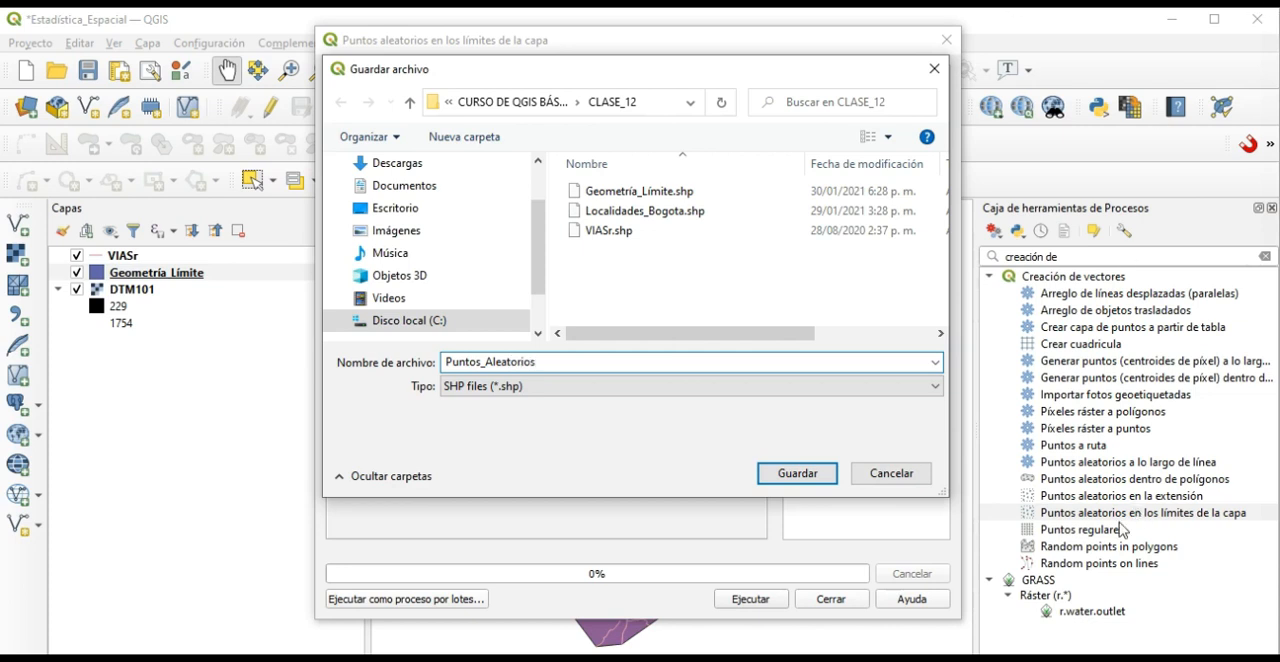
{"action": "left_click", "coordinate": [785, 476]}
{"action": "left_click", "coordinate": [760, 599]}
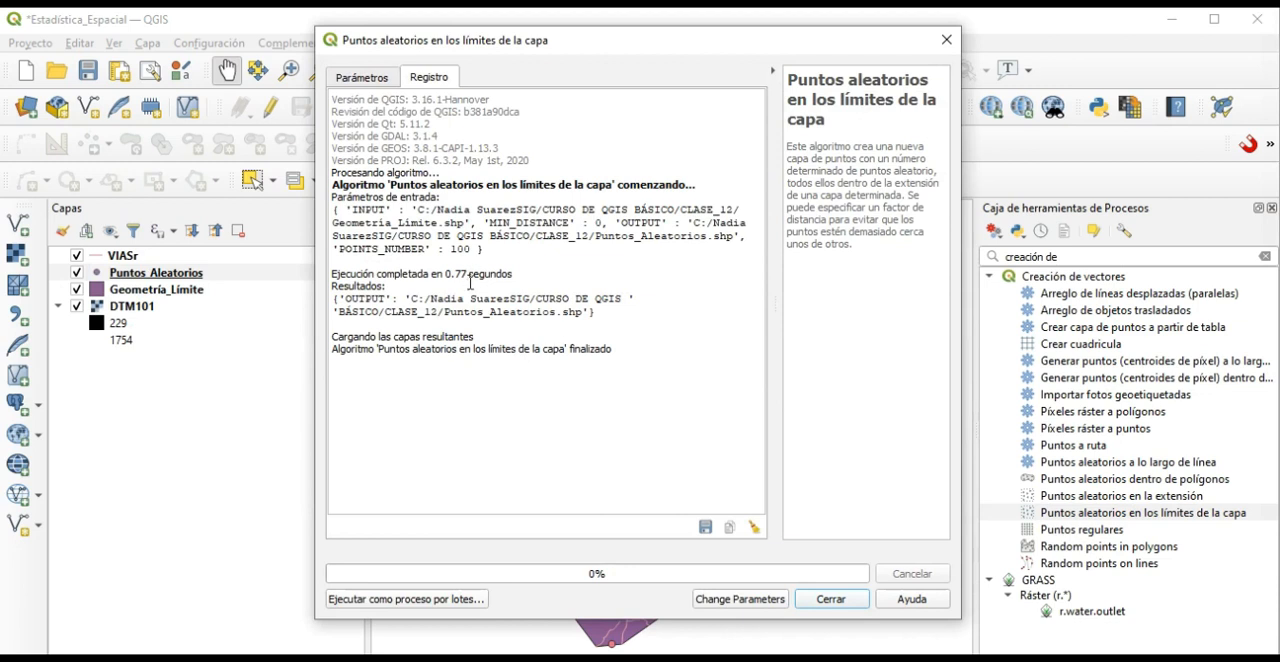
{"action": "left_click", "coordinate": [831, 599]}
Inspect the random points on their own by temporarily hiding the Geometría_Límite, VIASr and DTM101 layers, and show those layers again.
{"action": "scroll", "coordinate": [645, 486], "scroll_direction": "up", "scroll_amount": 3}
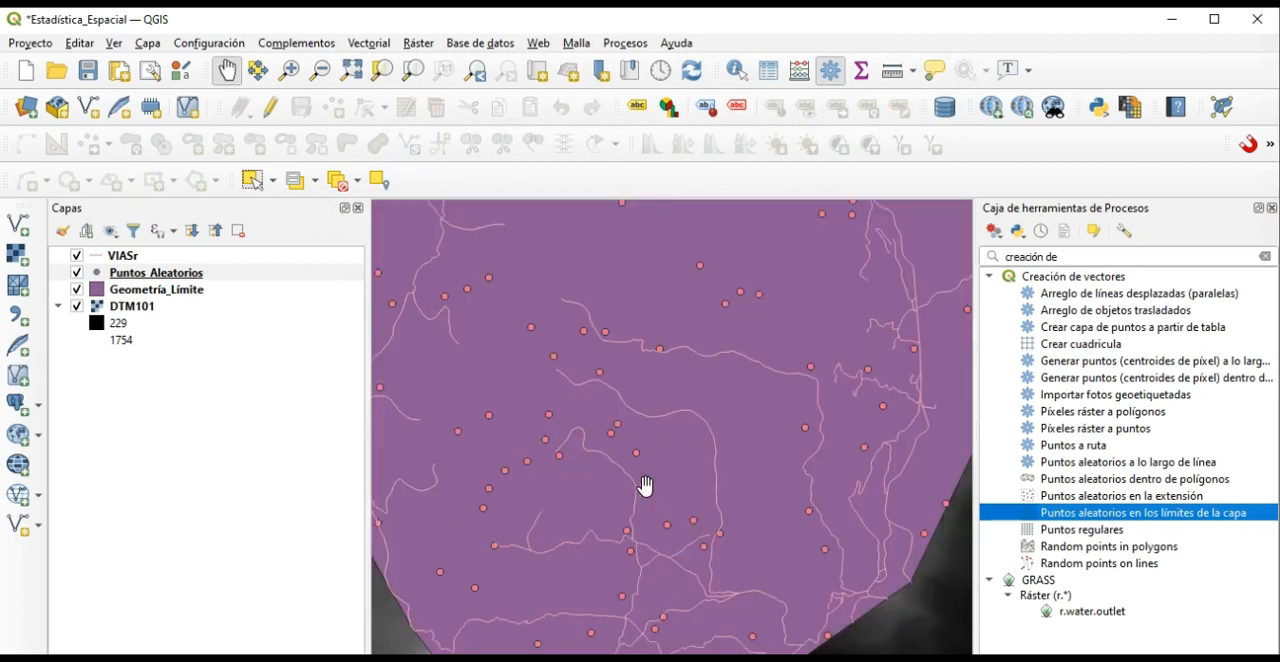
{"action": "scroll", "coordinate": [645, 486], "scroll_direction": "down", "scroll_amount": 3}
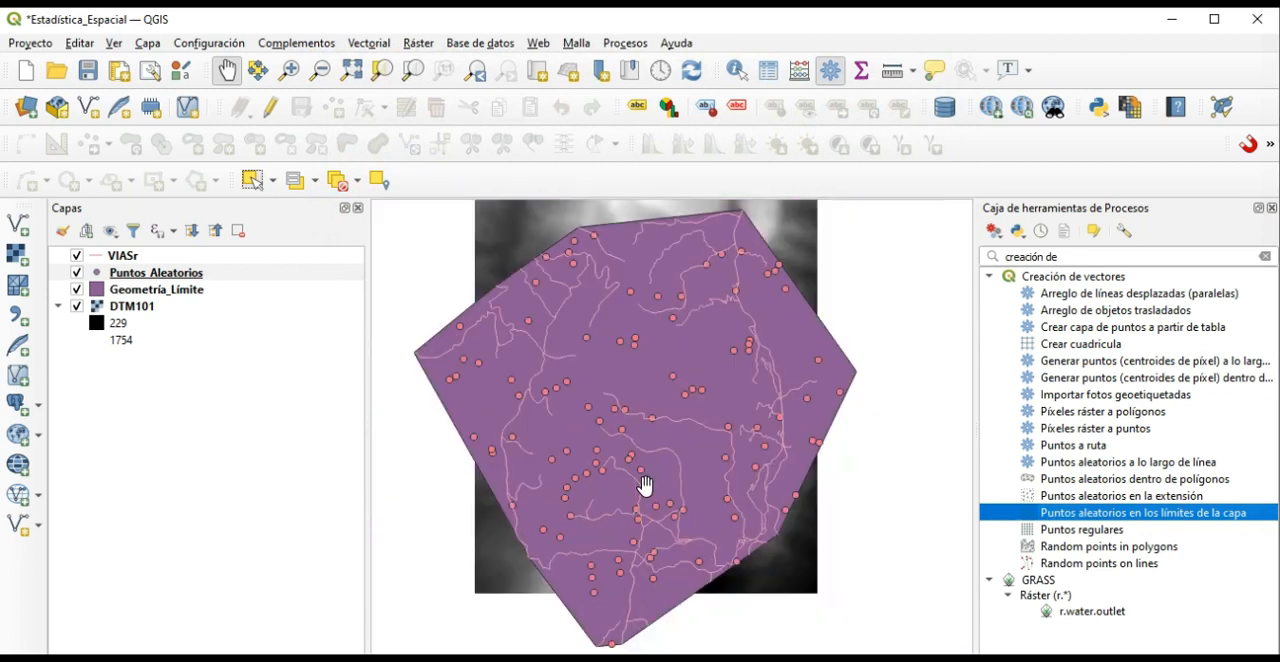
{"action": "left_click", "coordinate": [77, 290]}
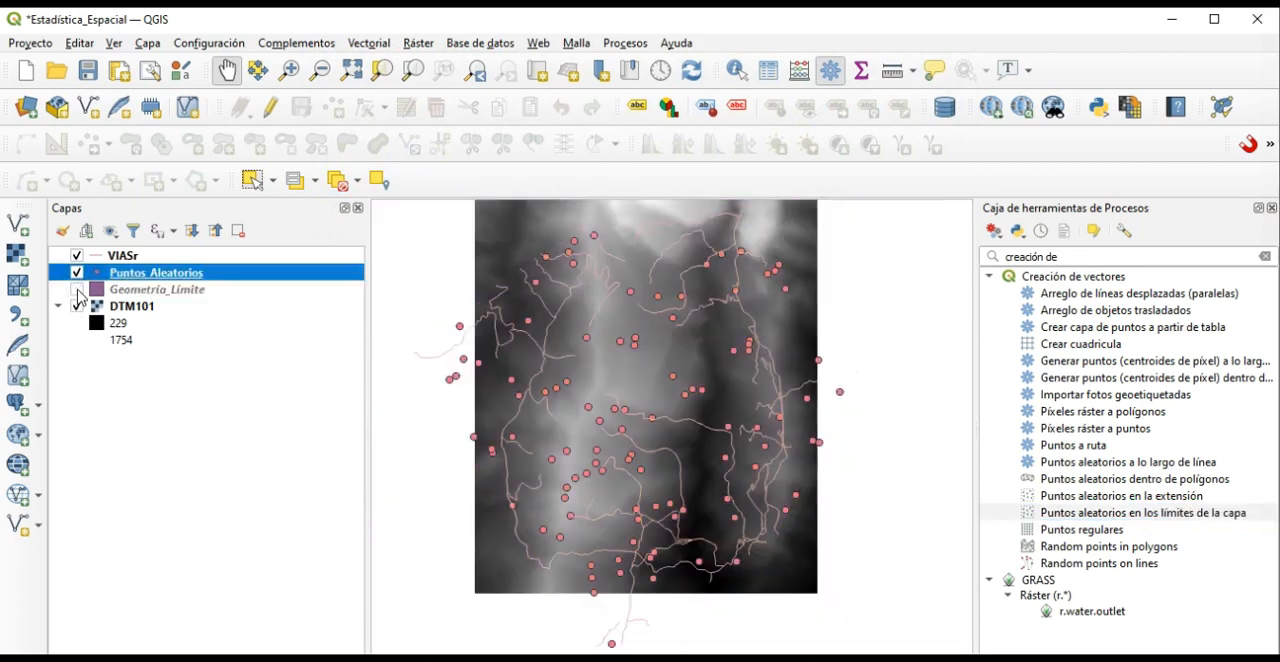
{"action": "left_click", "coordinate": [77, 257]}
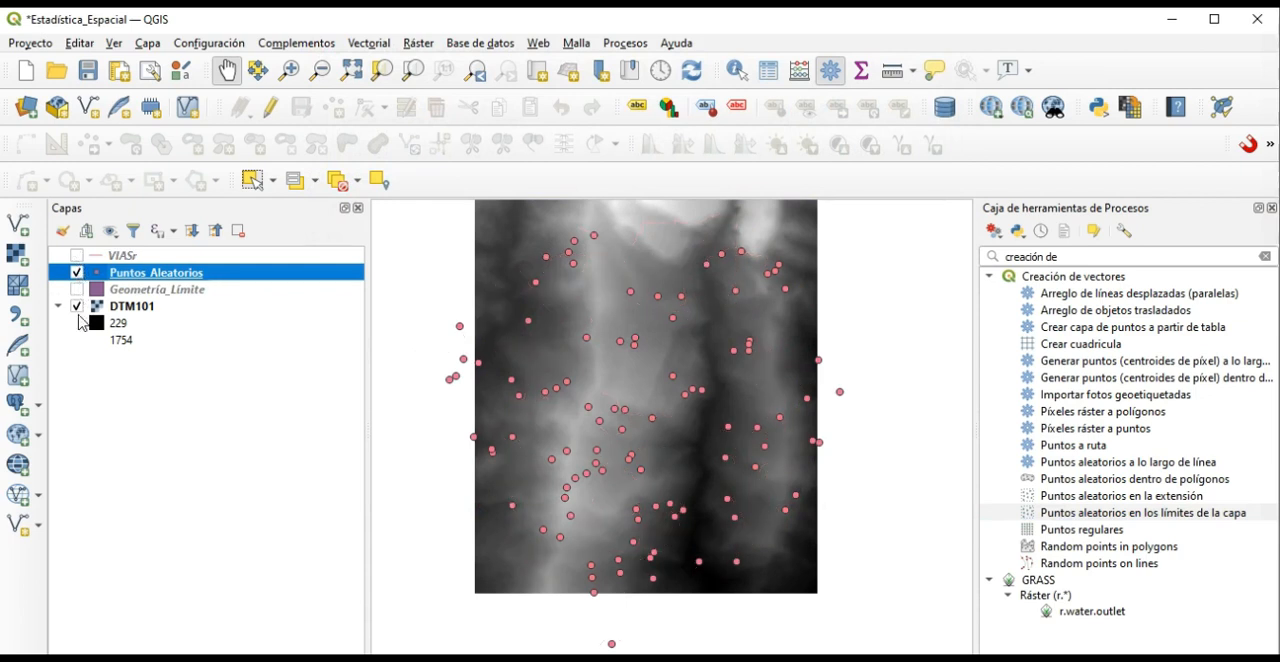
{"action": "left_click", "coordinate": [77, 306]}
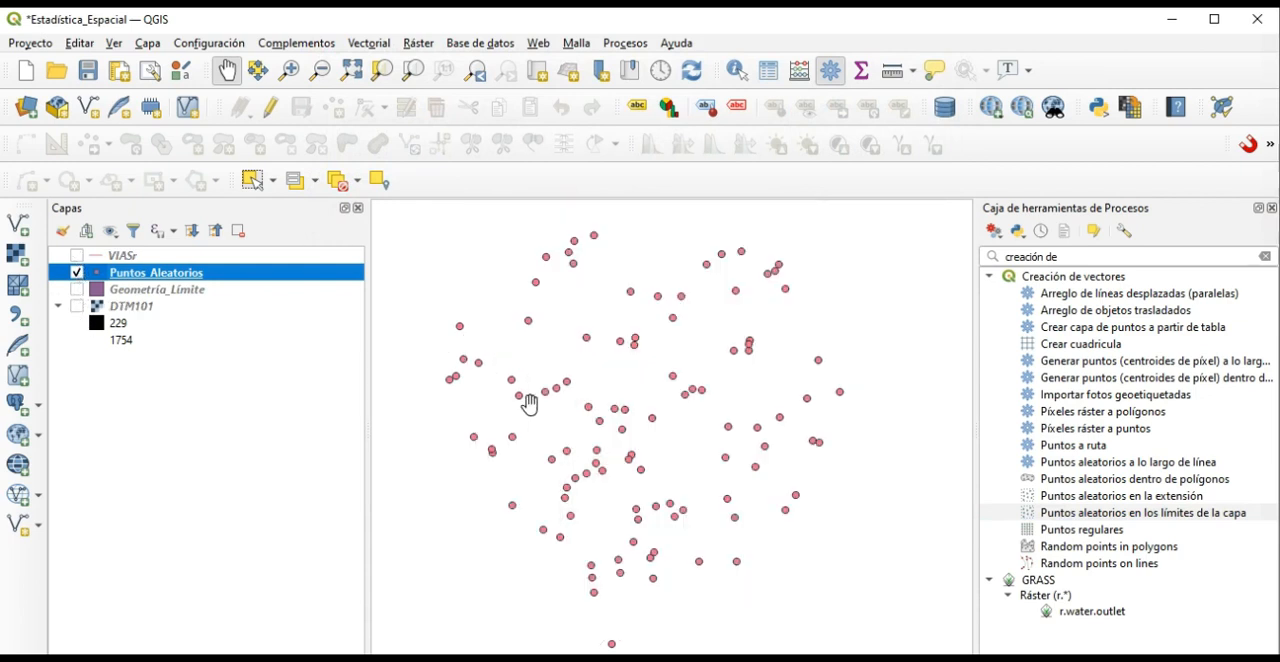
{"action": "left_click", "coordinate": [77, 306]}
{"action": "left_click", "coordinate": [77, 290]}
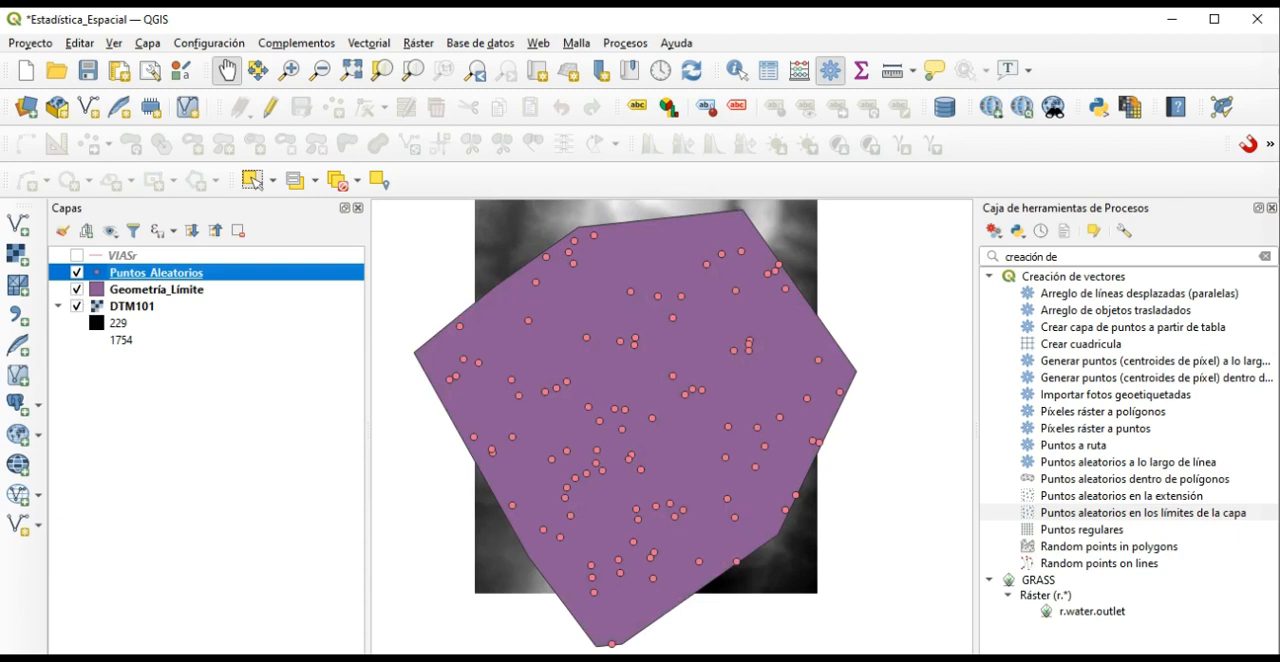
{"action": "left_click", "coordinate": [77, 256]}
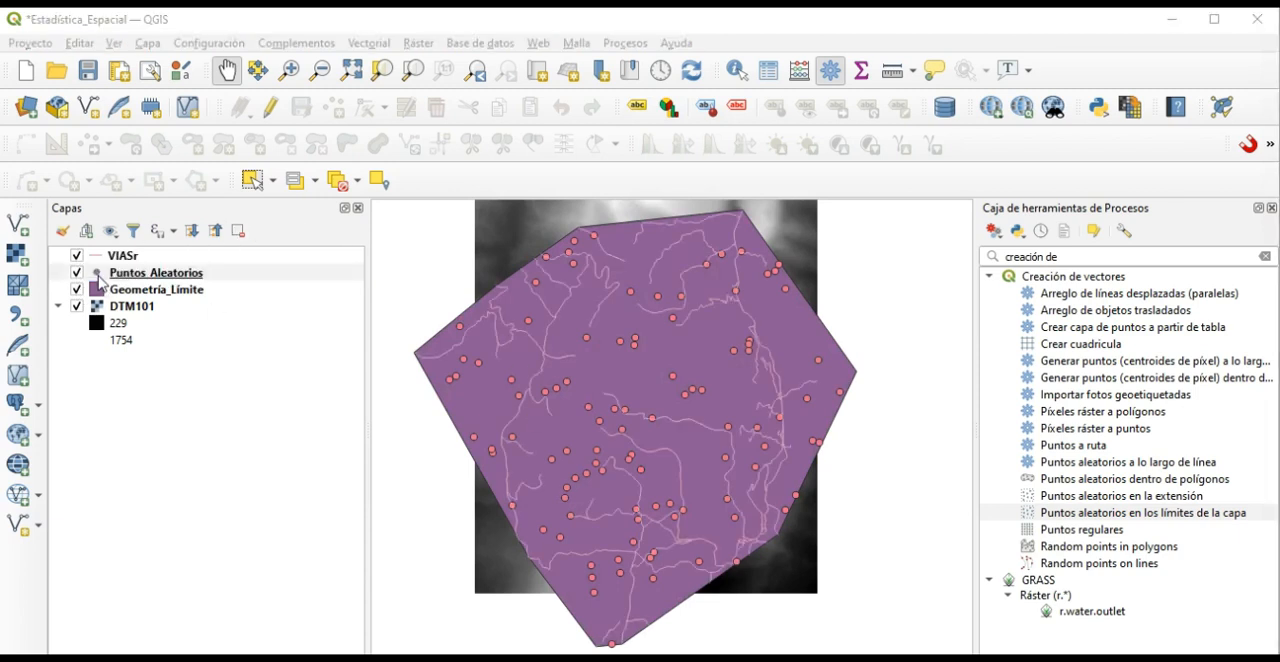
Apply the dot green preset symbol to the Puntos_Aleatorios layer.
{"action": "left_click", "coordinate": [99, 275]}
{"action": "double_click", "coordinate": [99, 278]}
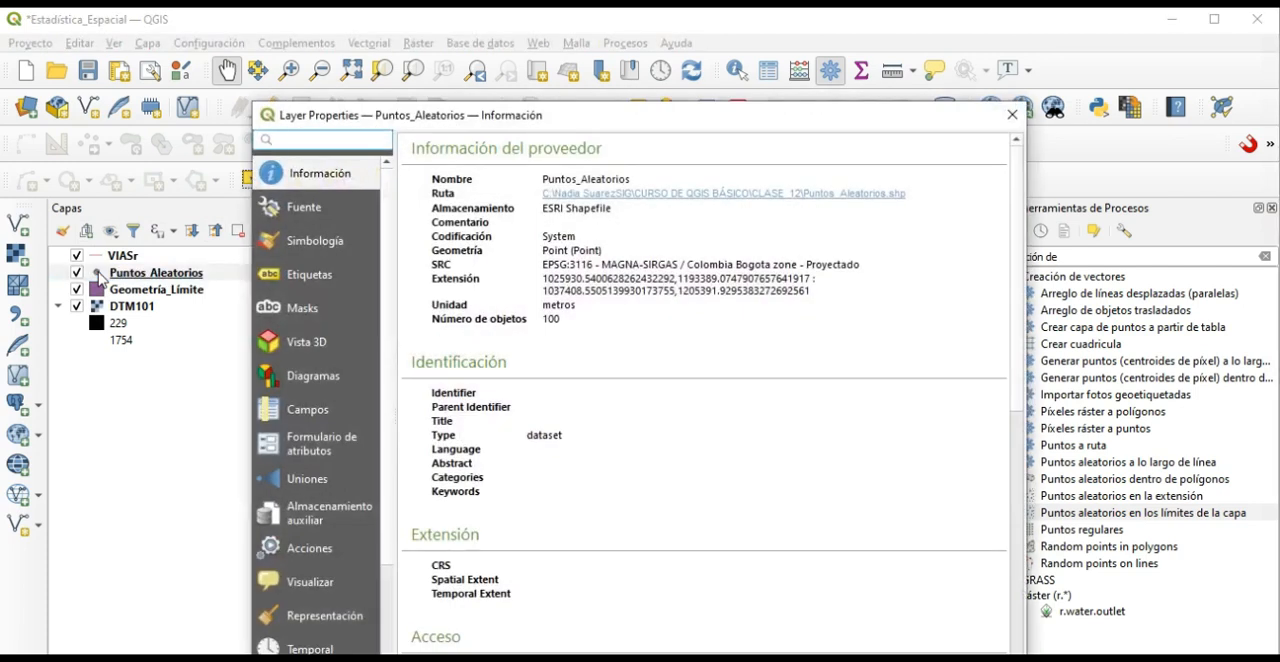
{"action": "left_click", "coordinate": [315, 240]}
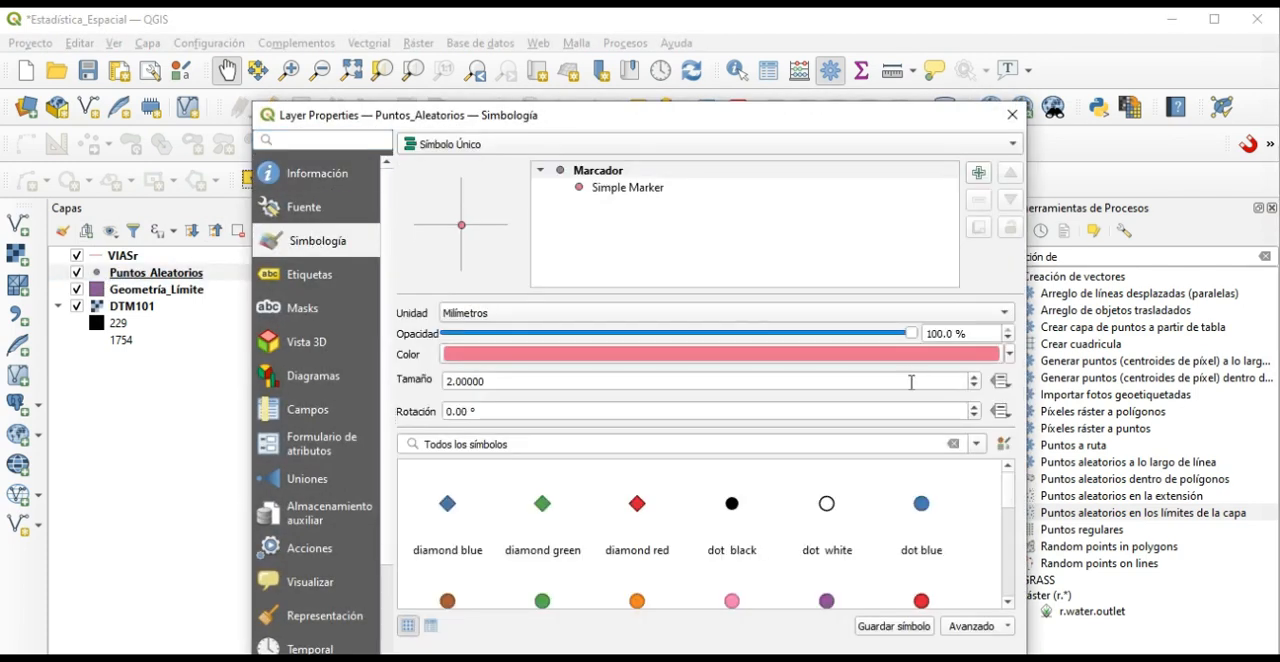
{"action": "left_click", "coordinate": [541, 599]}
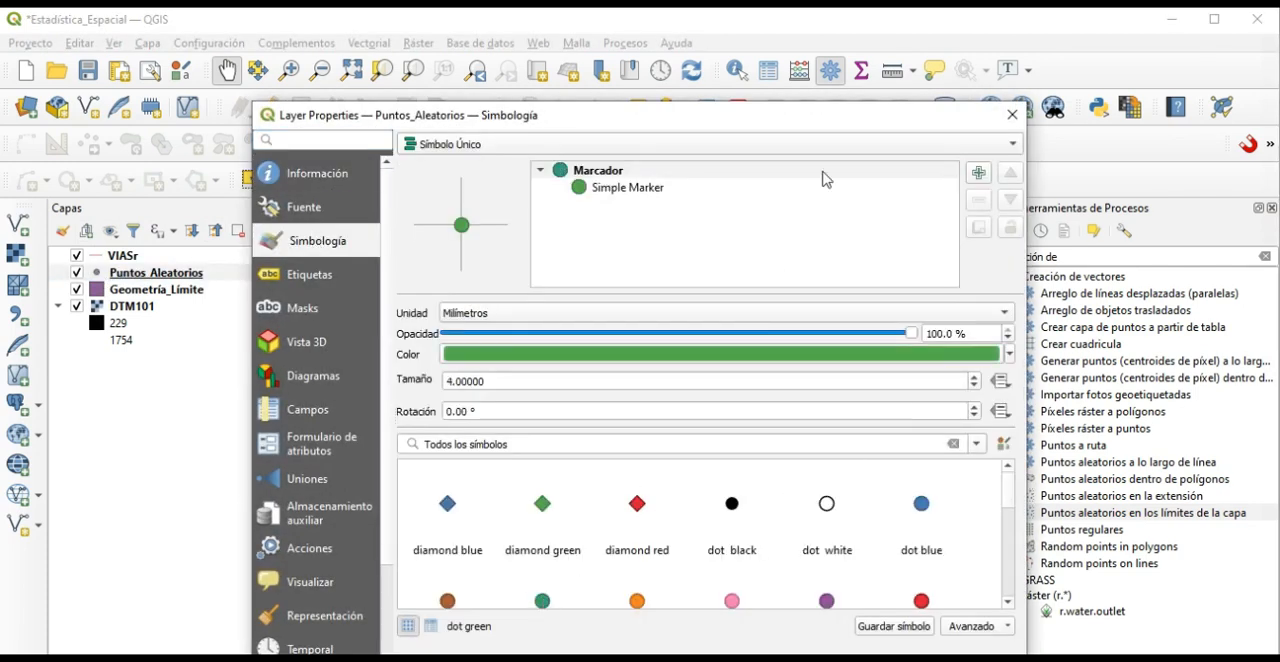
{"action": "left_click_drag", "start_coordinate": [808, 124], "coordinate": [745, 37]}
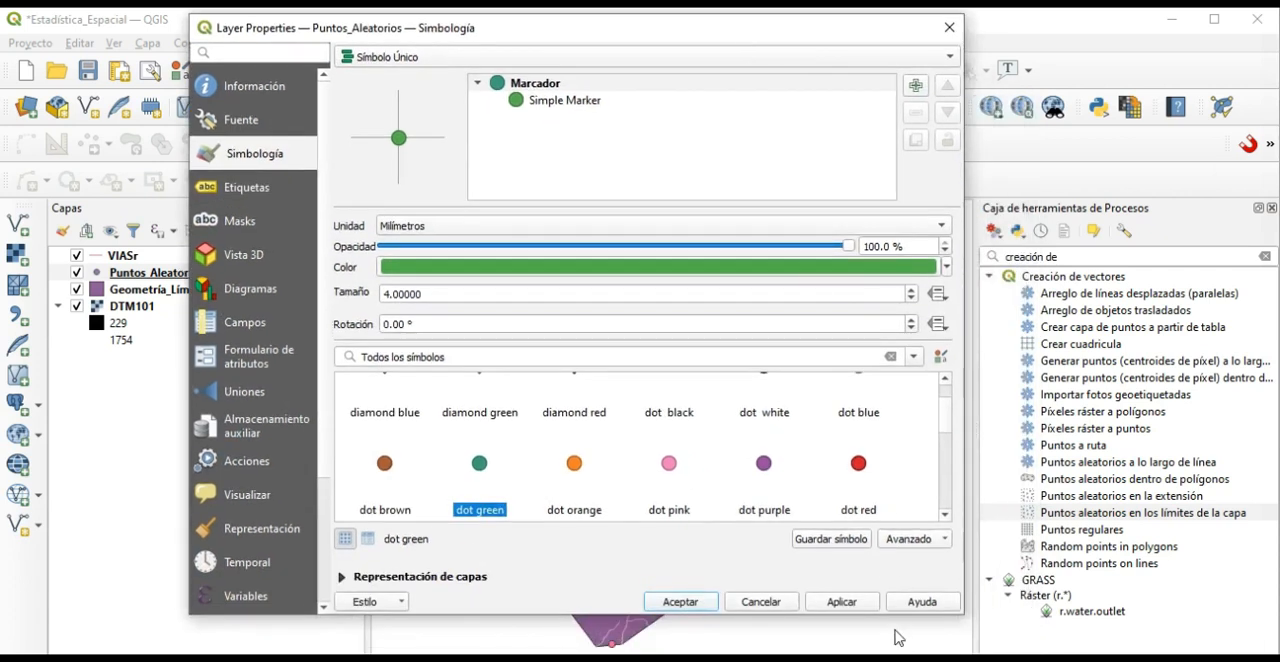
{"action": "left_click", "coordinate": [848, 603]}
{"action": "left_click", "coordinate": [705, 603]}
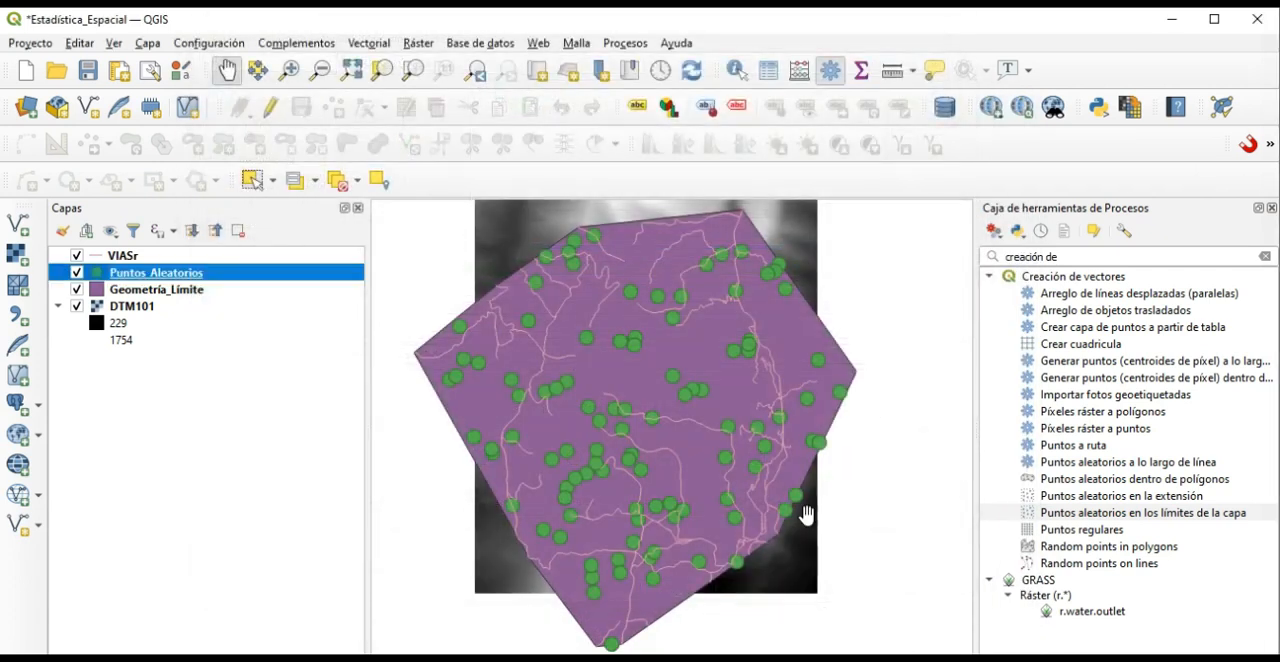
Set the marker size of the Puntos_Aleatorios layer to 3 millimetres.
{"action": "double_click", "coordinate": [103, 282]}
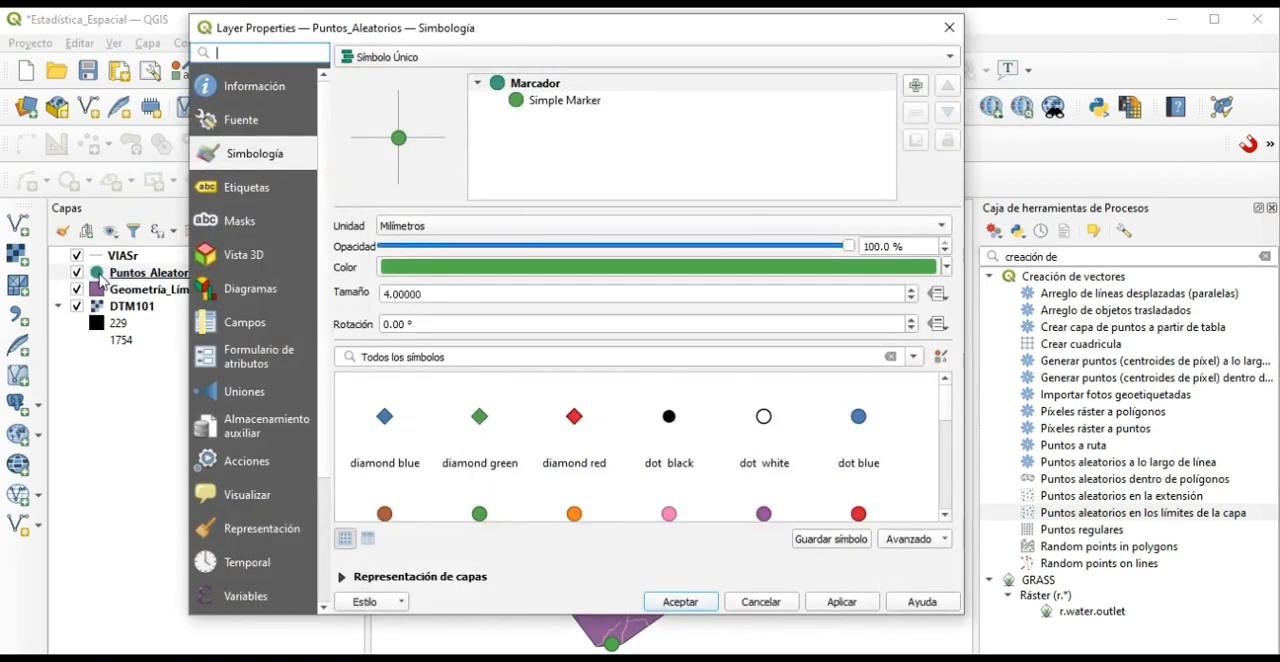
{"action": "left_click", "coordinate": [911, 300]}
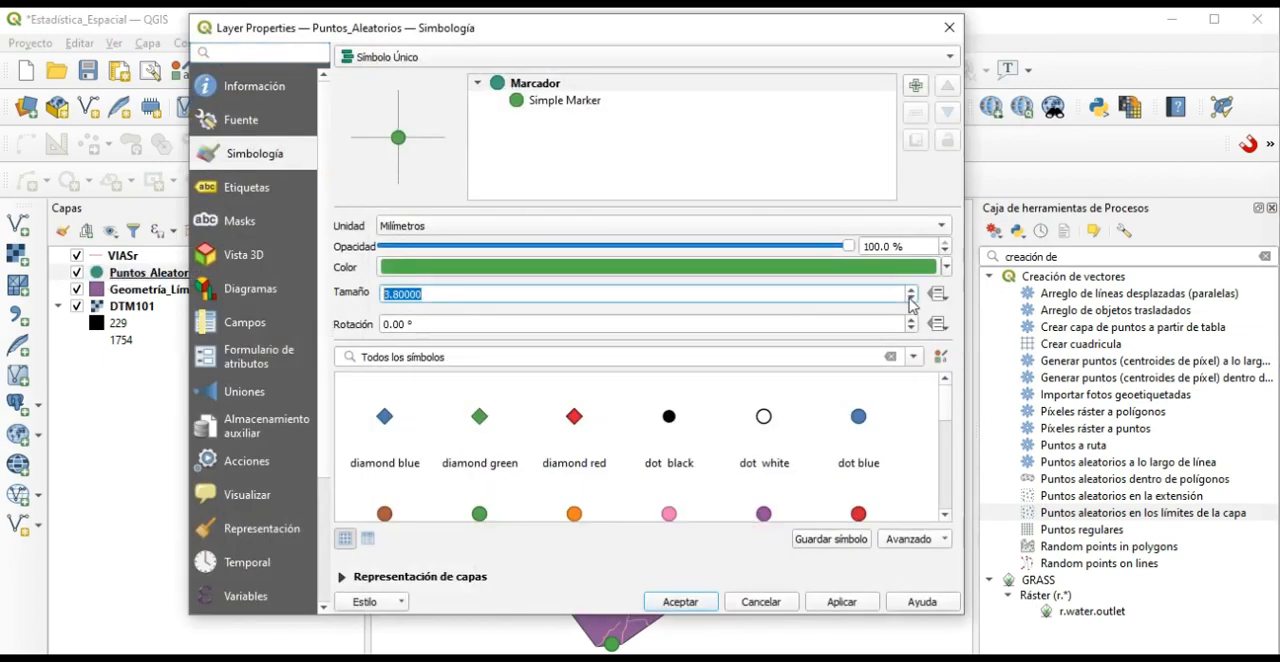
{"action": "left_click", "coordinate": [911, 300]}
{"action": "left_click", "coordinate": [911, 300]}
{"action": "left_click", "coordinate": [842, 602]}
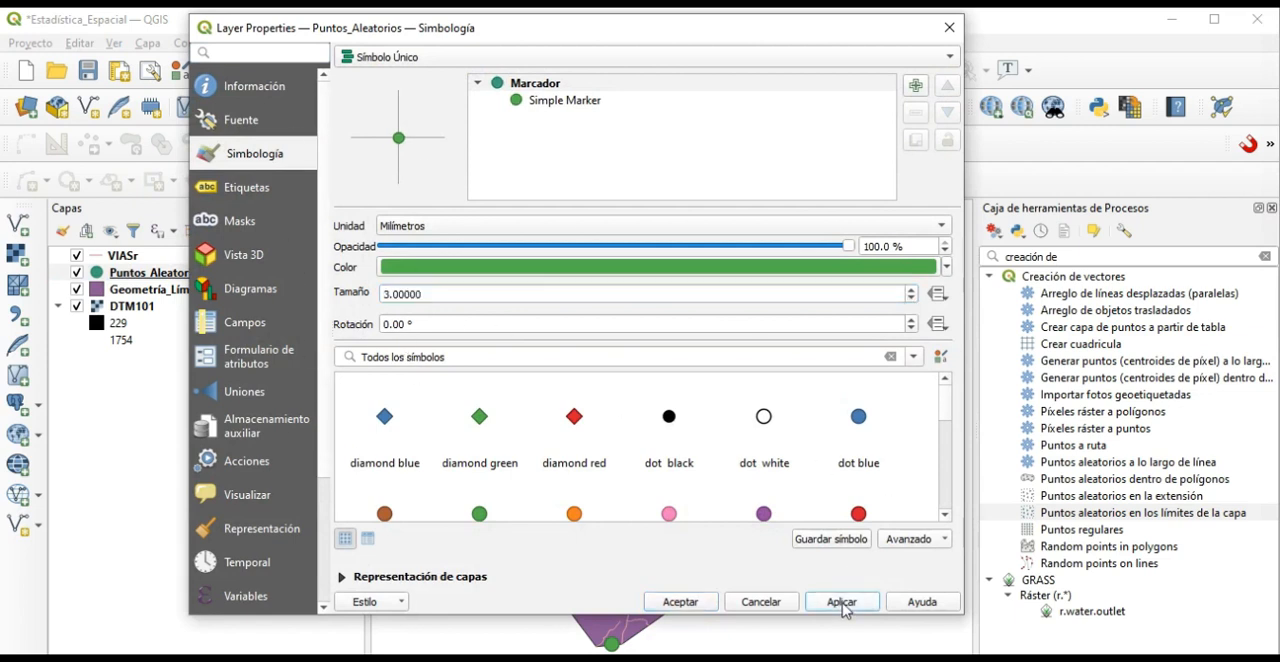
{"action": "left_click", "coordinate": [680, 602]}
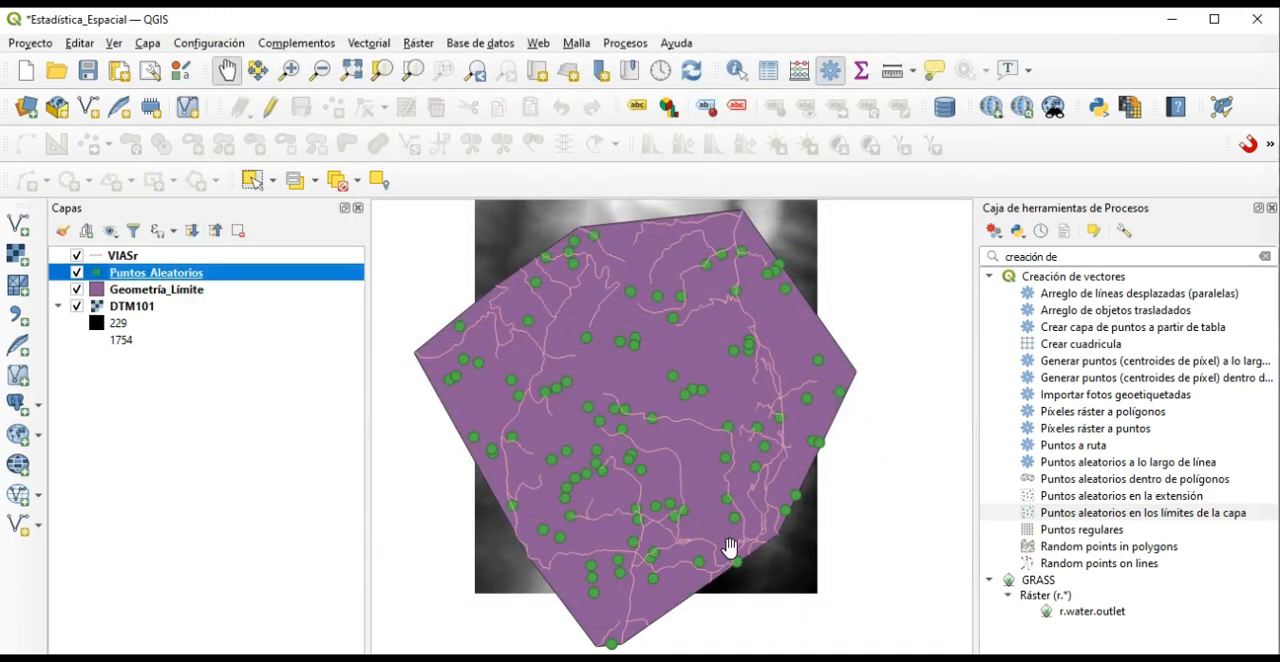
{"action": "scroll", "coordinate": [805, 490], "scroll_direction": "up", "scroll_amount": 2}
{"action": "scroll", "coordinate": [803, 492], "scroll_direction": "down", "scroll_amount": 3}
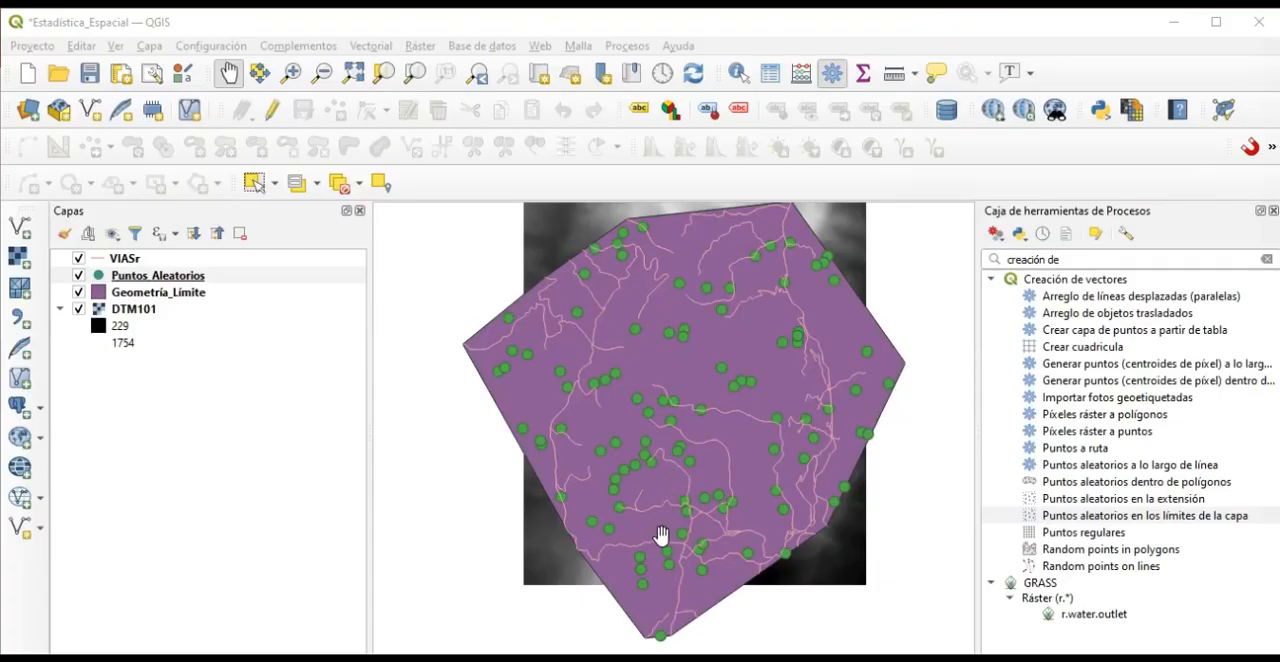
Hide the Geometría_Límite, Puntos_Aleatorios and VIASr layers to examine the DTM101 raster on its own.
{"action": "left_click", "coordinate": [78, 291]}
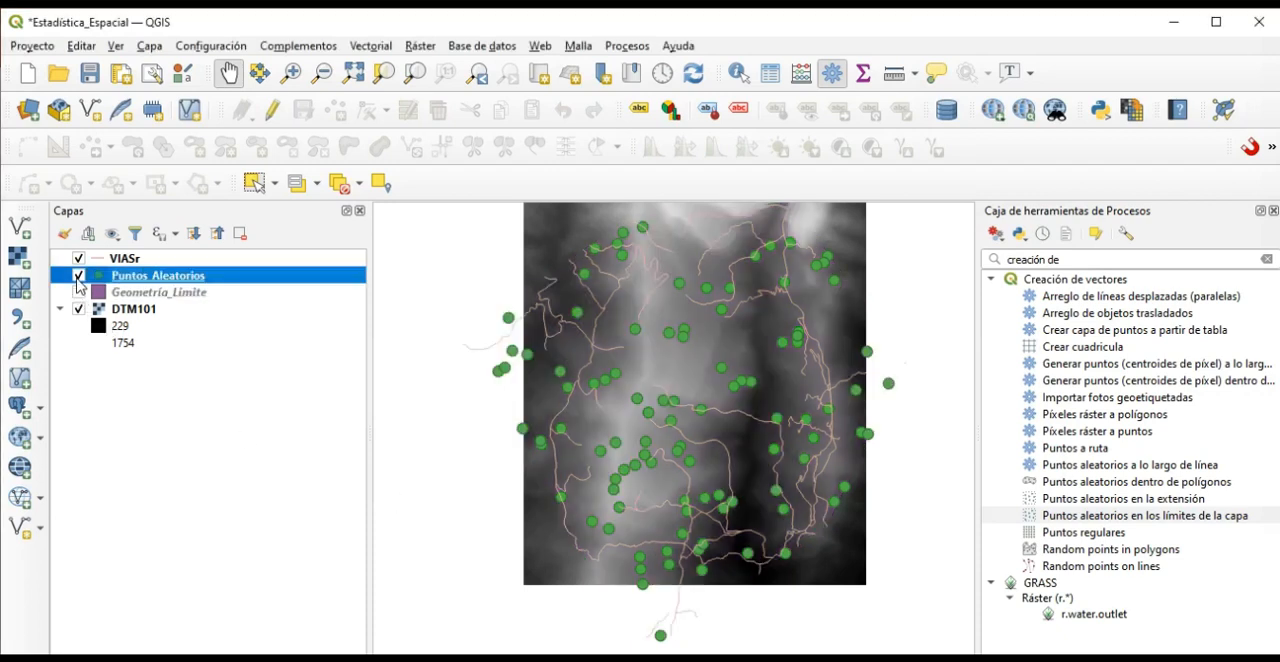
{"action": "left_click", "coordinate": [78, 275]}
{"action": "left_click", "coordinate": [78, 258]}
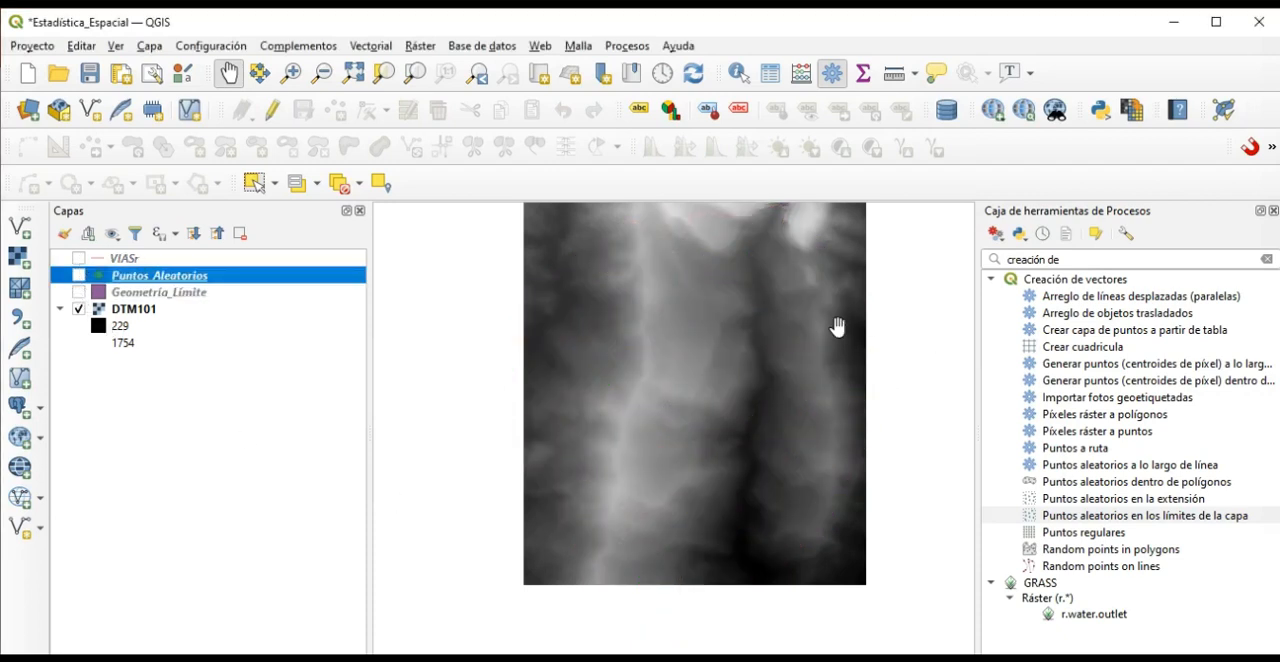
{"action": "mouse_move", "coordinate": [843, 371]}
{"action": "left_mouse_down"}
{"action": "mouse_move", "coordinate": [826, 368]}
{"action": "mouse_move", "coordinate": [864, 372]}
{"action": "left_mouse_up"}
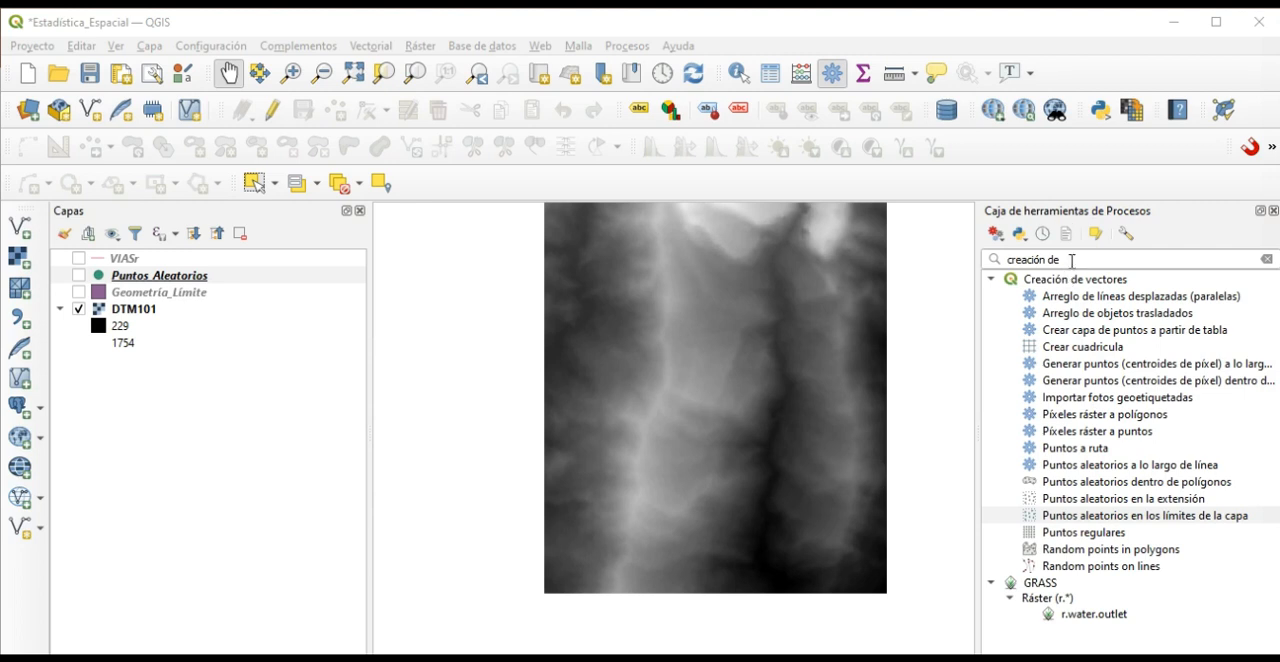
{"action": "left_click_drag", "start_coordinate": [1062, 259], "coordinate": [969, 256]}
{"action": "type", "text": "analisis"}
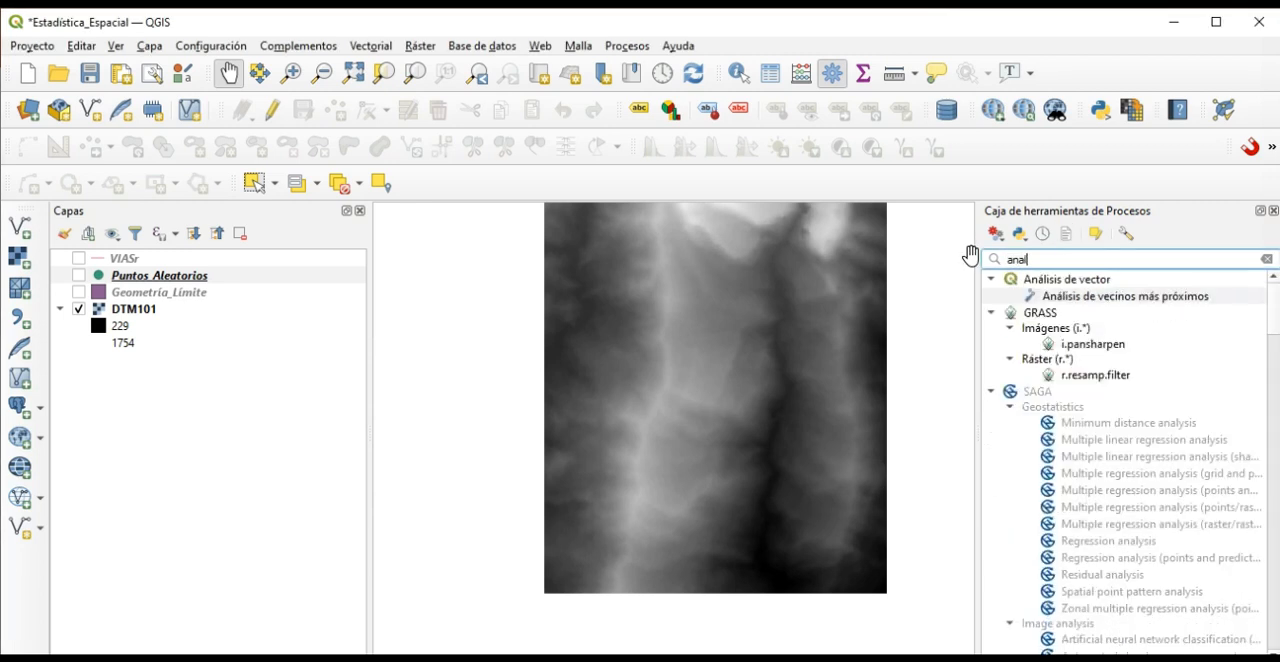
{"action": "key", "text": "BackSpace"}
{"action": "key", "text": "BackSpace"}
{"action": "key", "text": "BackSpace"}
{"action": "key", "text": "BackSpace"}
{"action": "key", "text": "BackSpace"}
{"action": "key", "text": "BackSpace"}
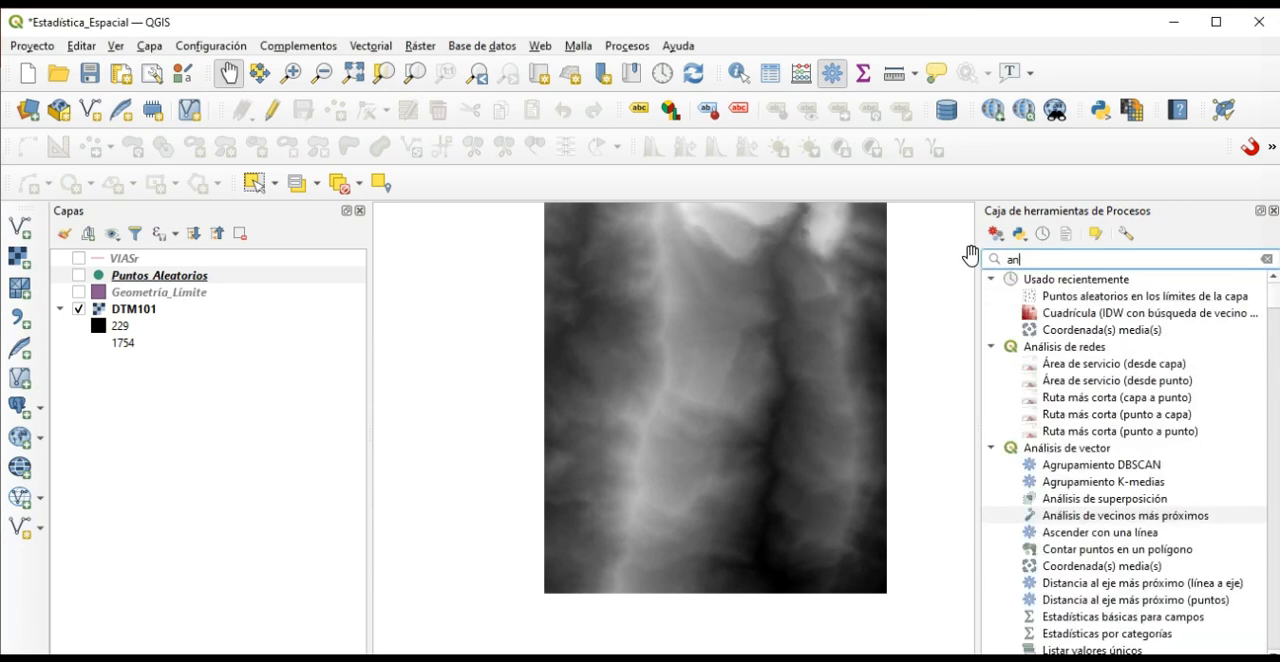
{"action": "type", "text": "á"}
{"action": "key", "text": "BackSpace"}
{"action": "key", "text": "BackSpace"}
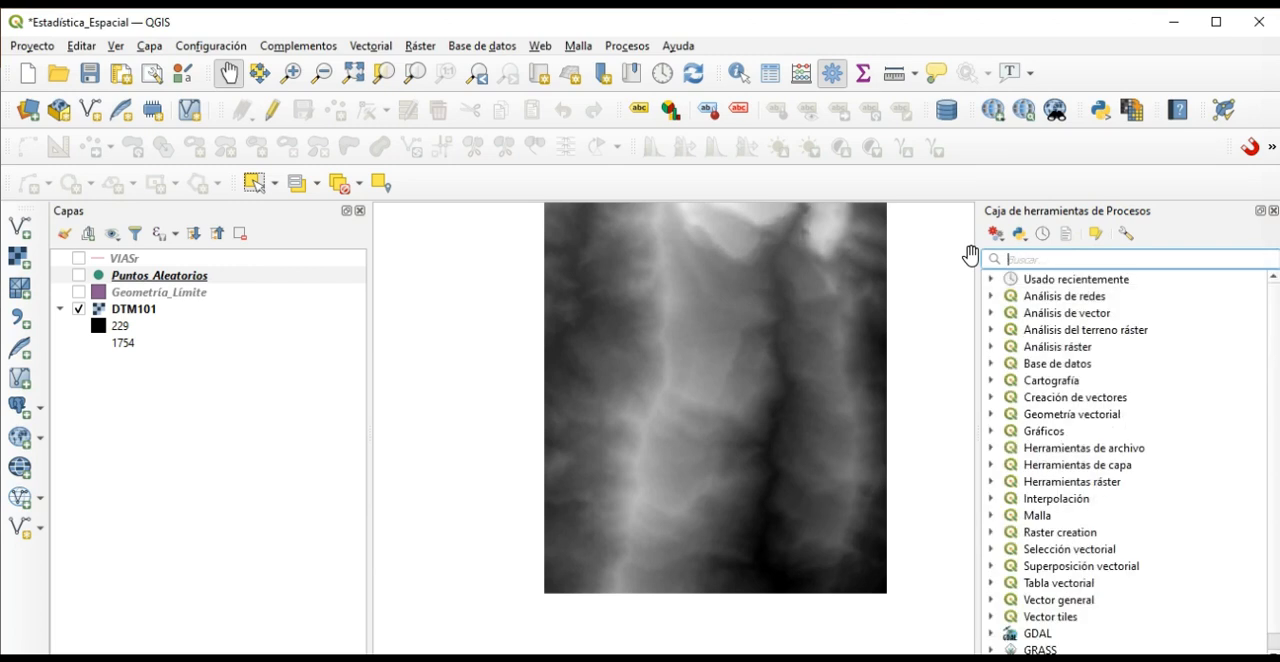
Search the processing toolbox for "análisis rast" and open the Muestra de valores ráster tool.
{"action": "type", "text": "análisis"}
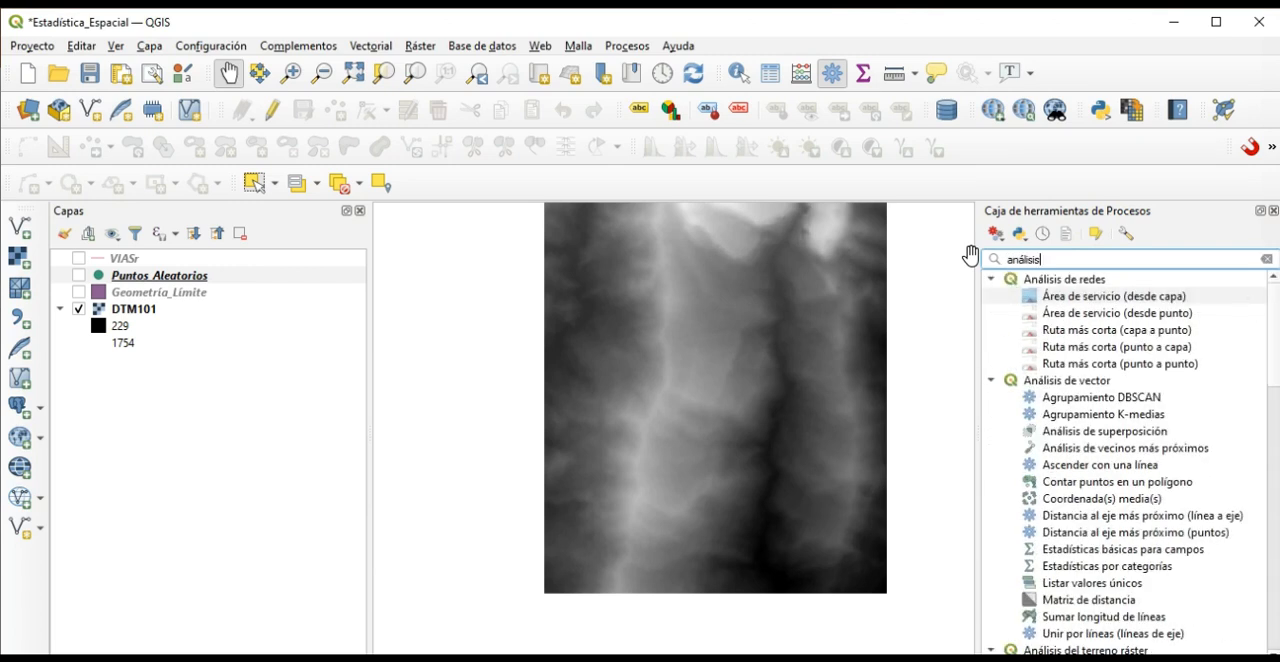
{"action": "type", "text": " rast"}
{"action": "left_click", "coordinate": [1093, 280]}
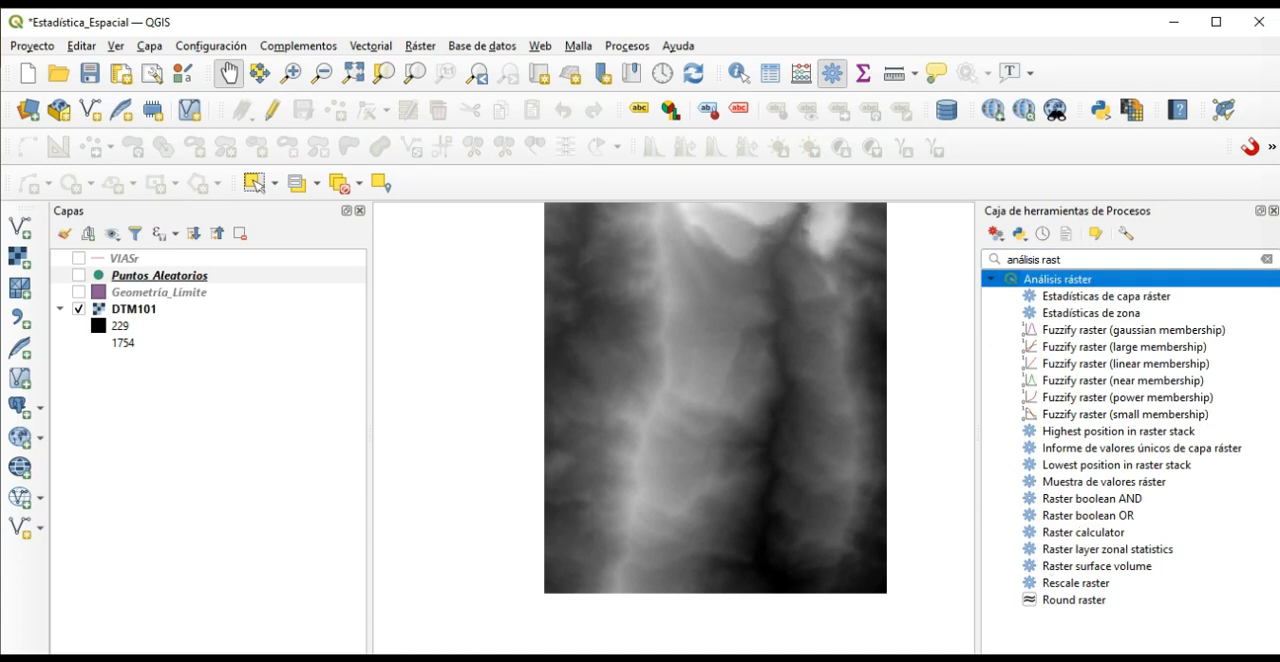
{"action": "left_click", "coordinate": [1083, 484]}
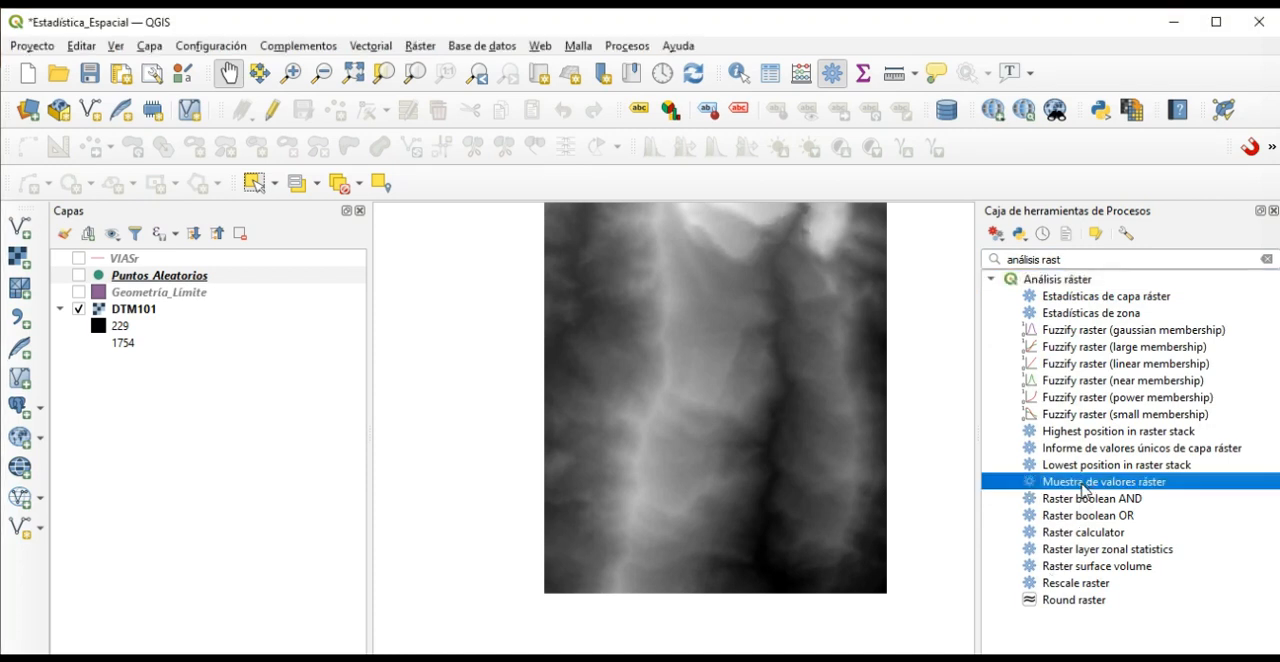
{"action": "double_click", "coordinate": [1083, 484]}
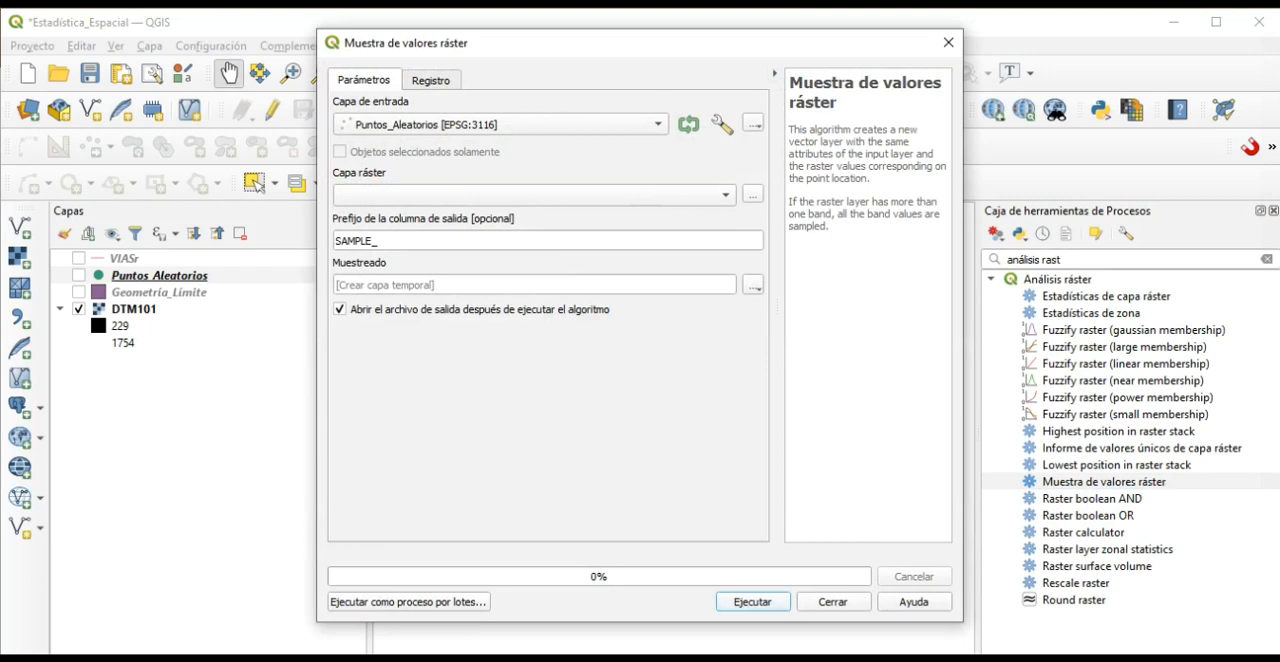
Choose Puntos_Aleatorios as the input layer and DTM101 as the raster layer to sample.
{"action": "left_click", "coordinate": [405, 131]}
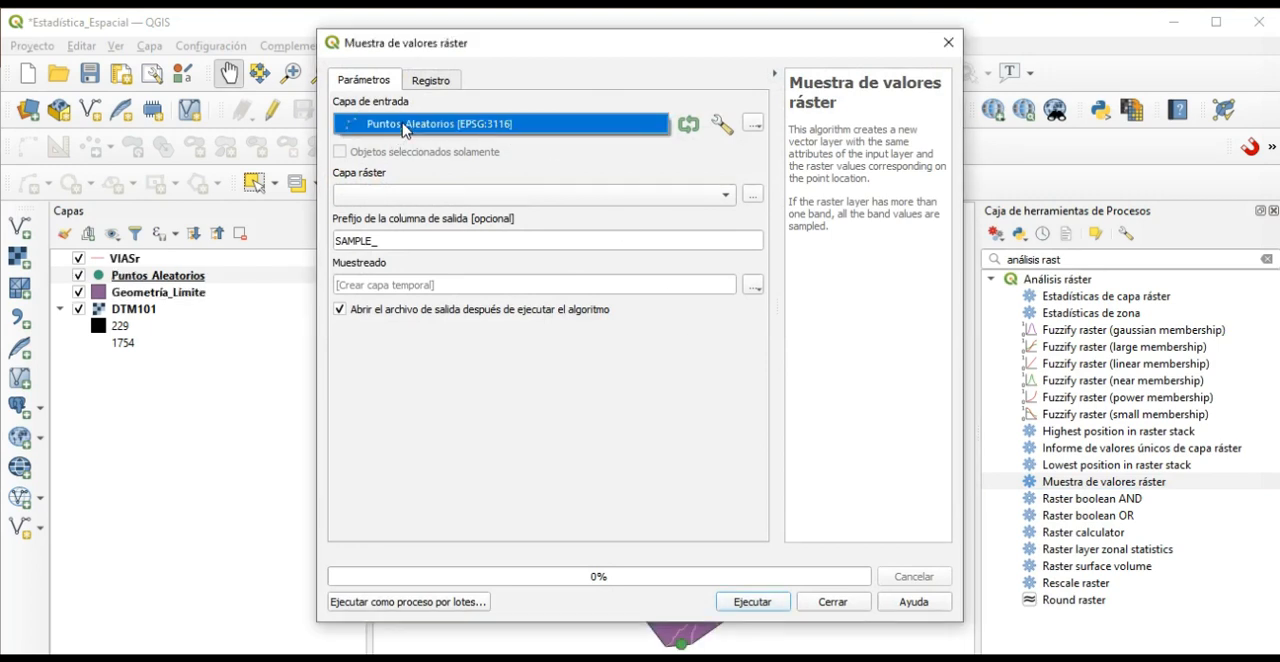
{"action": "left_click", "coordinate": [406, 130]}
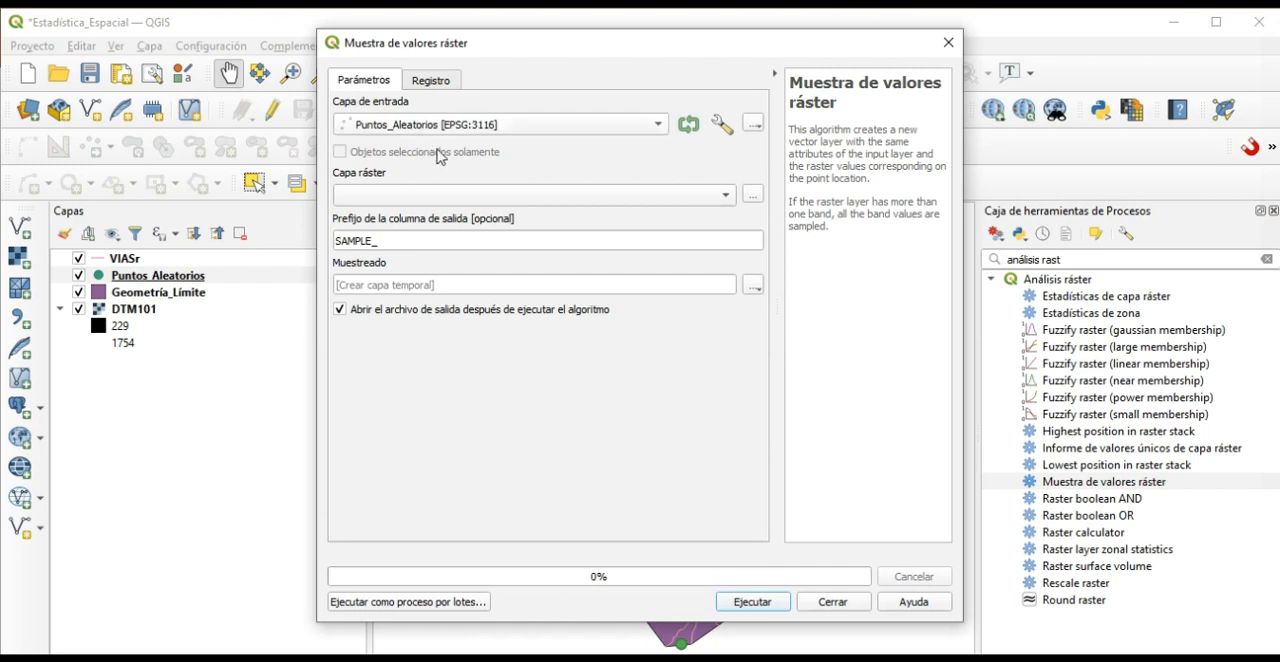
{"action": "left_click", "coordinate": [953, 659]}
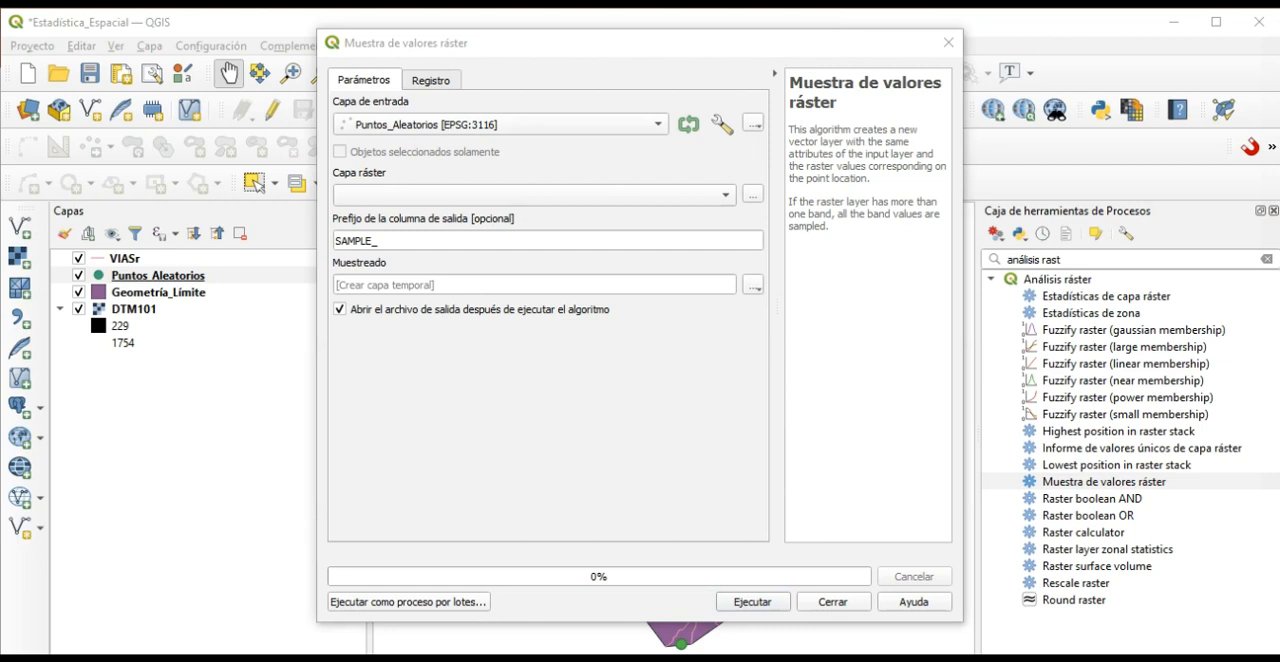
{"action": "left_click", "coordinate": [714, 195]}
{"action": "left_click", "coordinate": [407, 207]}
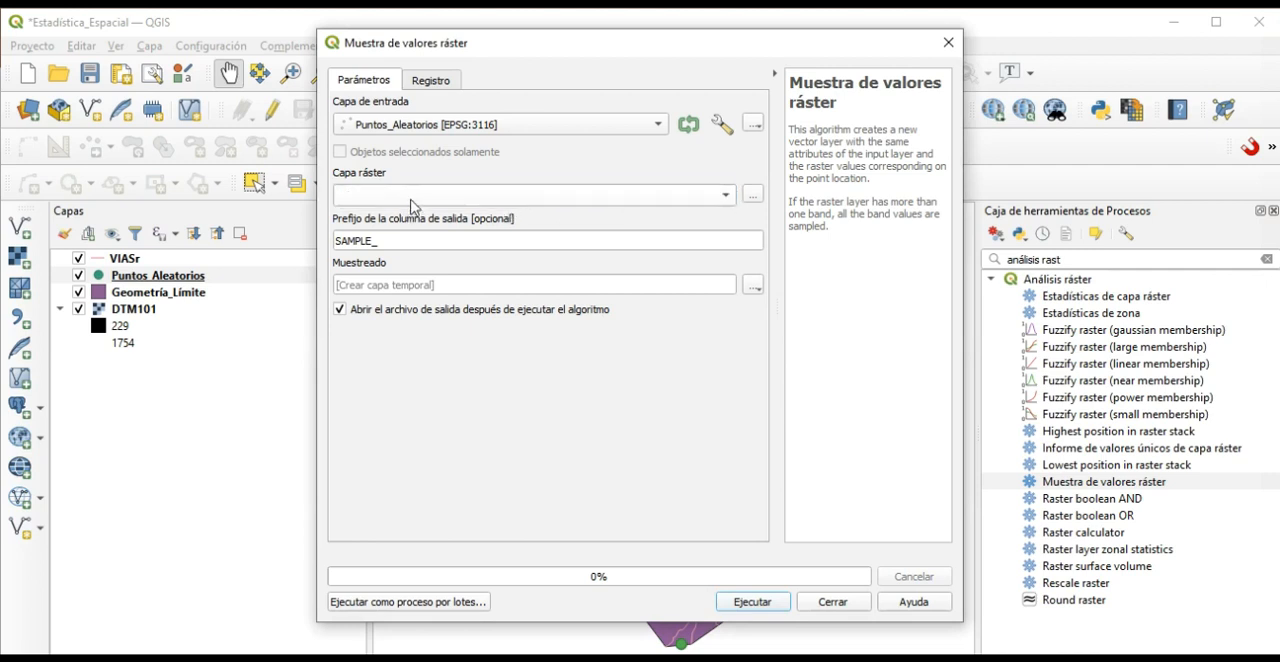
{"action": "left_click", "coordinate": [455, 195]}
{"action": "left_click", "coordinate": [438, 199]}
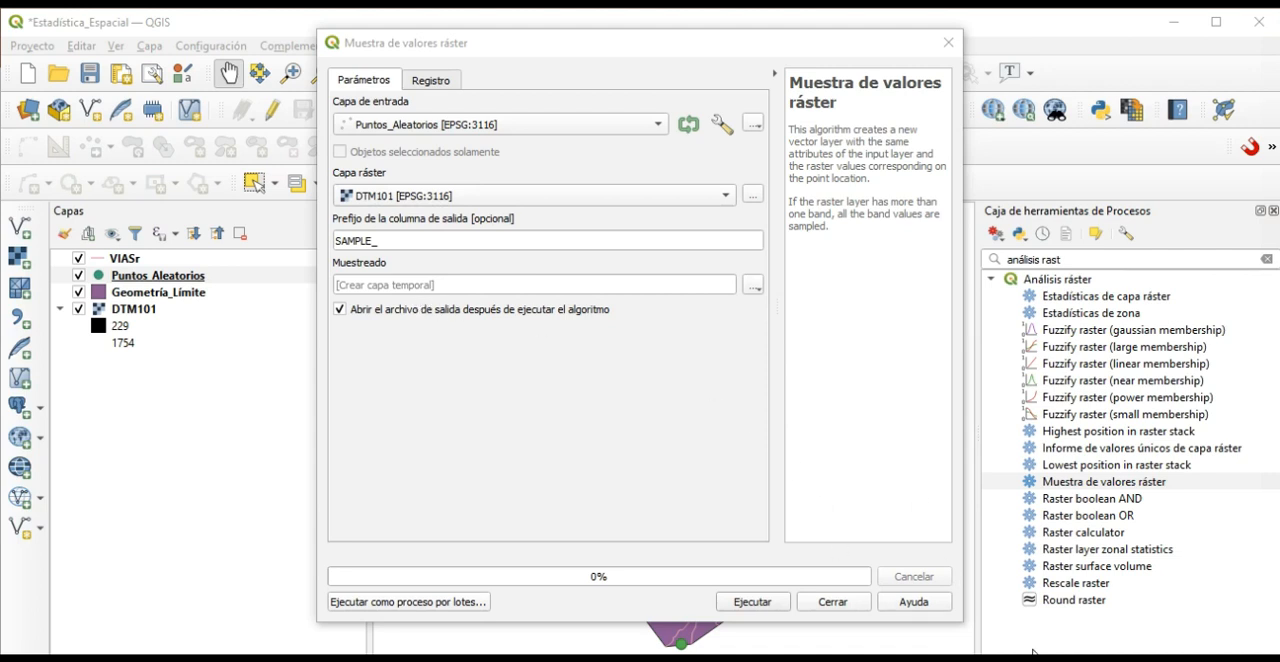
Set the sampled output to a shapefile named Valores_Muestra in the CLASE_12 folder, run the tool and close it.
{"action": "left_click", "coordinate": [754, 289]}
{"action": "left_click", "coordinate": [776, 331]}
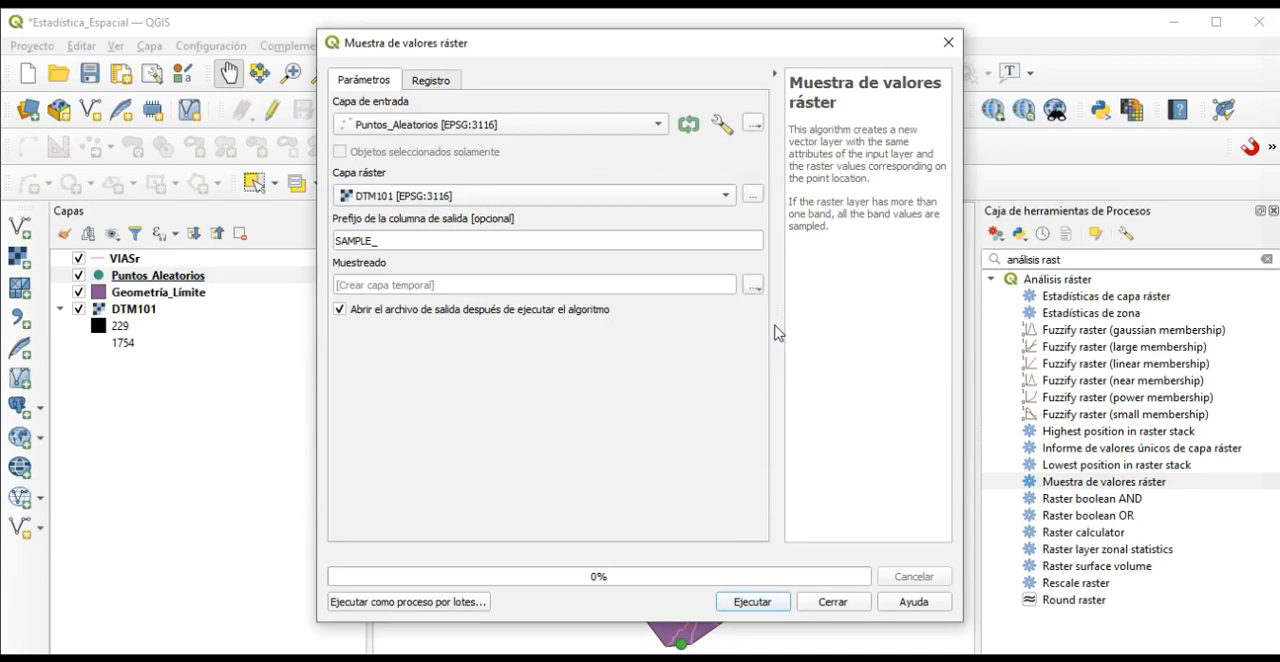
{"action": "type", "text": "Valores_Muestra"}
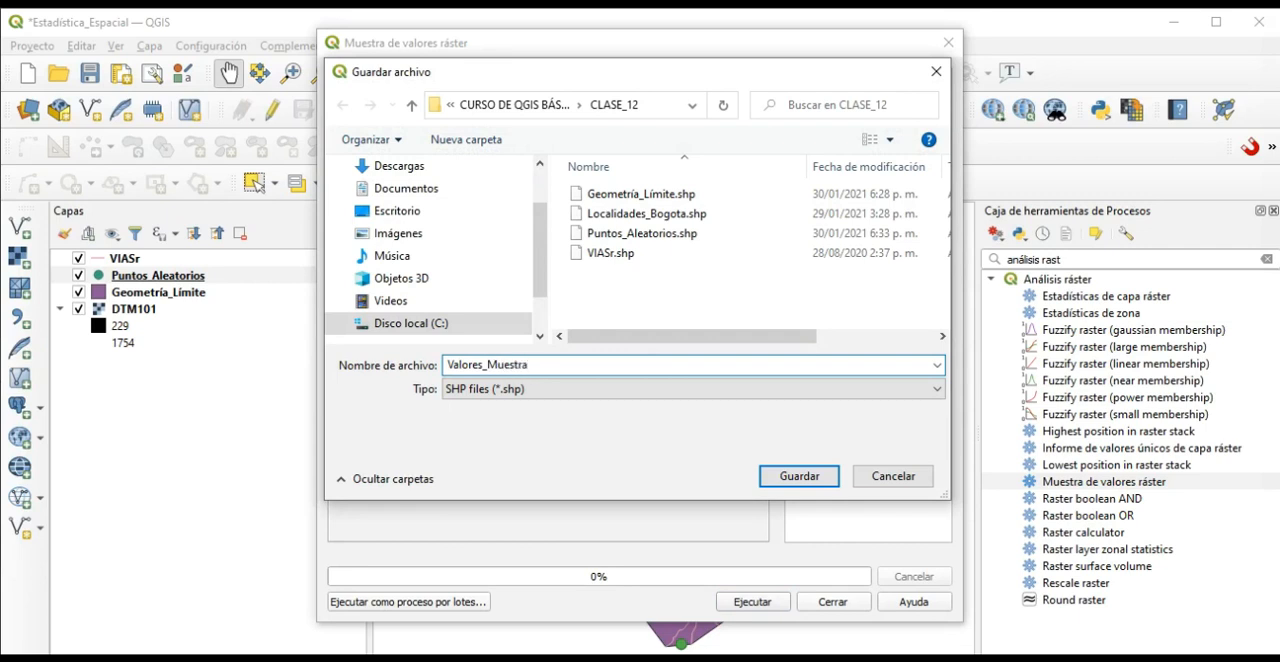
{"action": "left_click", "coordinate": [812, 474]}
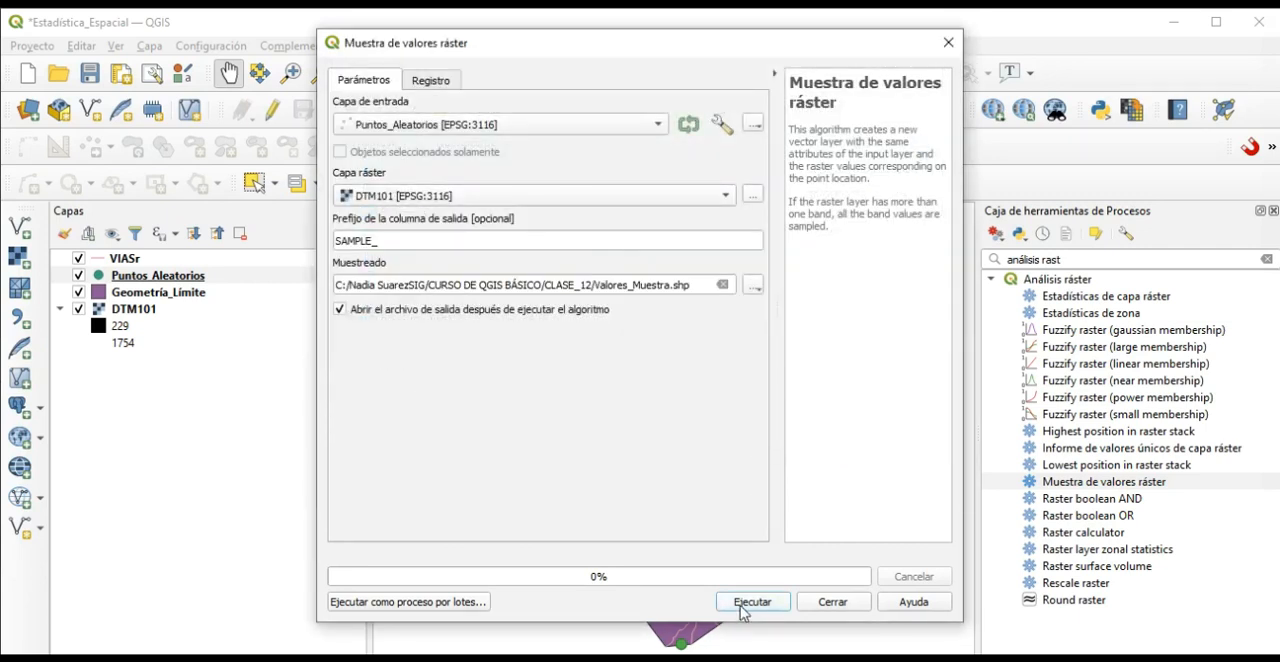
{"action": "left_click", "coordinate": [752, 602]}
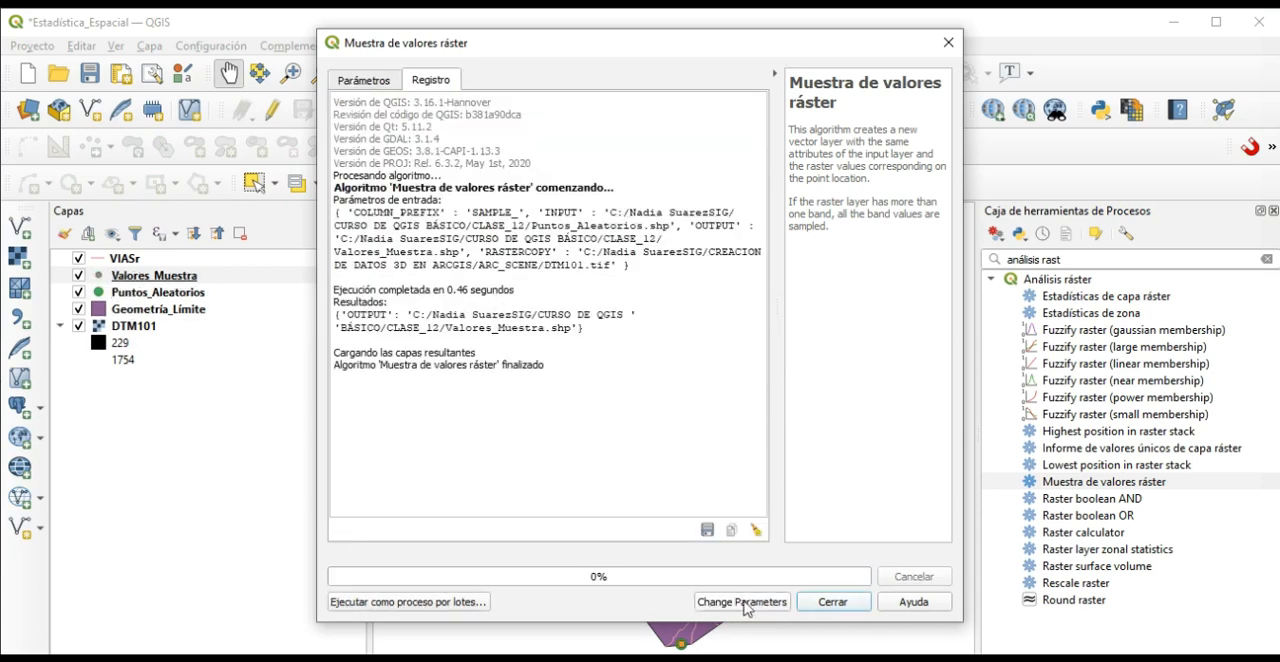
{"action": "left_click", "coordinate": [832, 602]}
Compare the Valores_Muestra points with the random points by toggling the visibility of the Puntos_Aleatorios layer.
{"action": "key", "text": "F6"}
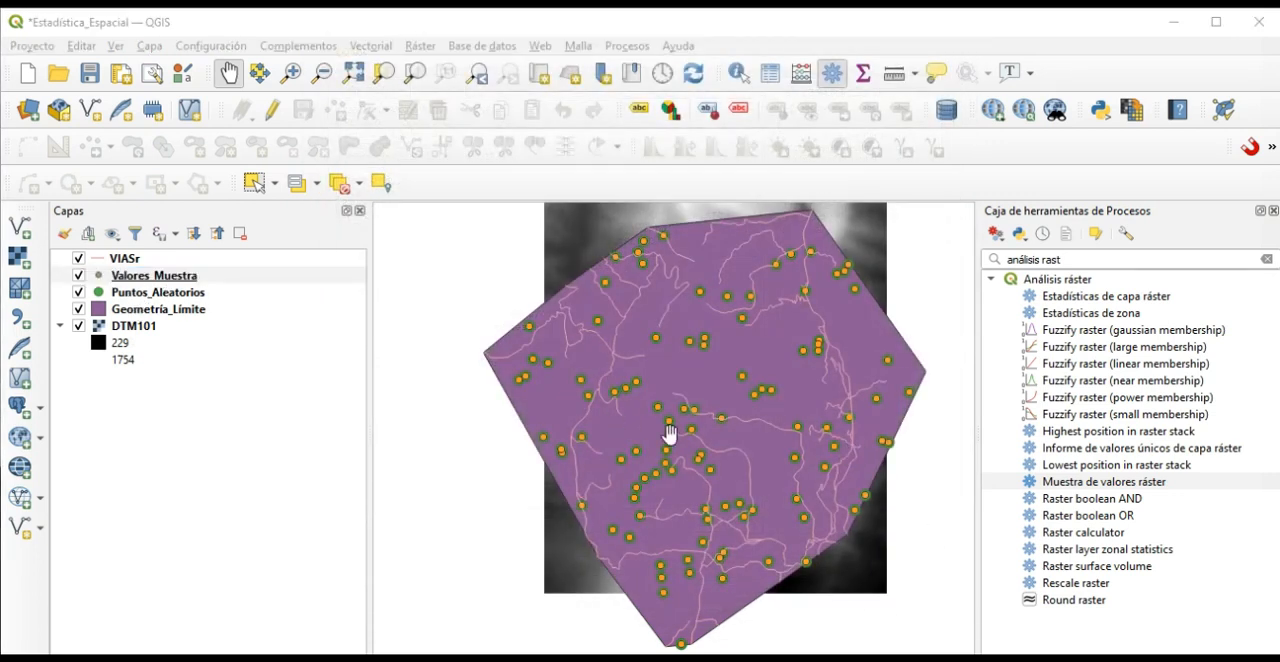
{"action": "left_click_drag", "start_coordinate": [735, 422], "coordinate": [718, 426]}
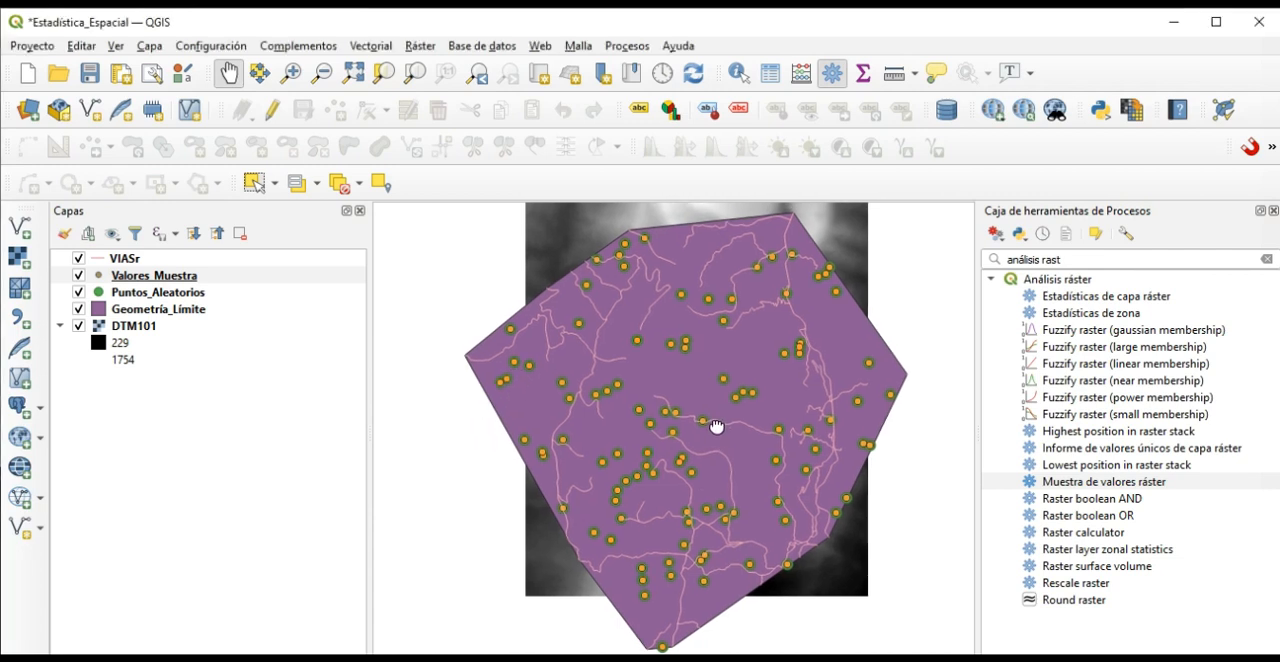
{"action": "left_click", "coordinate": [79, 293]}
{"action": "left_click", "coordinate": [79, 293]}
{"action": "left_click", "coordinate": [79, 293]}
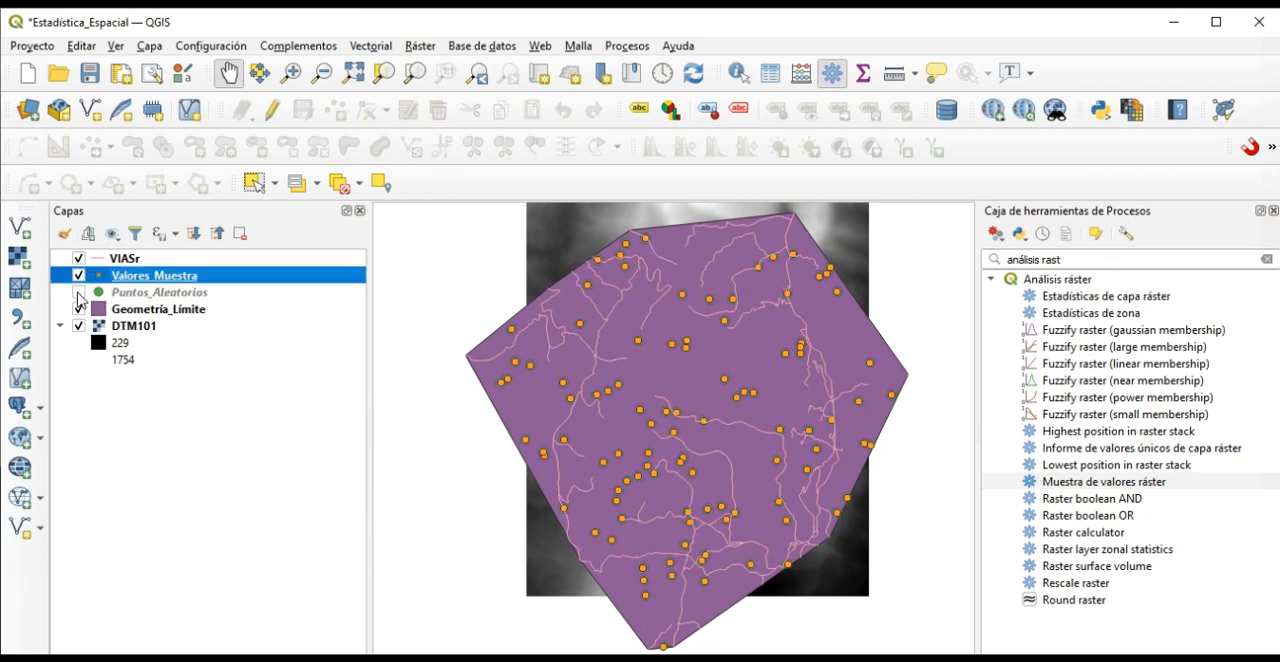
{"action": "left_click", "coordinate": [79, 293]}
Open the attribute table of the Valores_Muestra layer to examine the sampled raster values.
{"action": "double_click", "coordinate": [154, 275]}
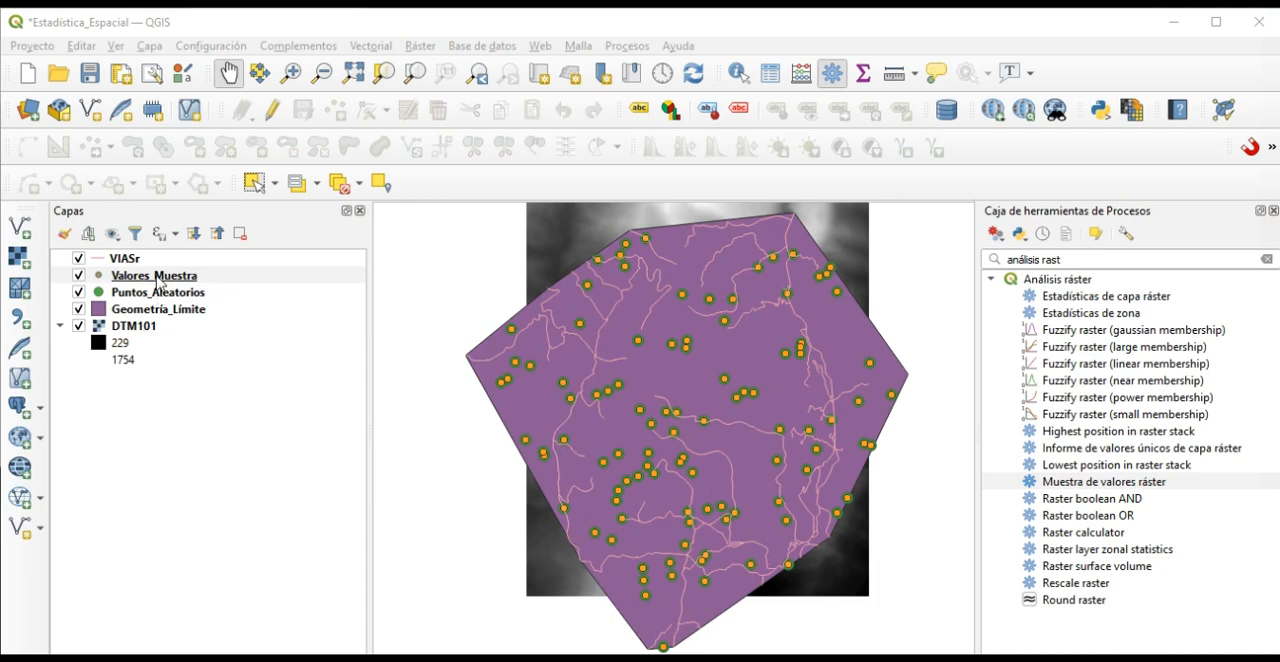
{"action": "left_click", "coordinate": [158, 279]}
{"action": "right_click", "coordinate": [157, 276]}
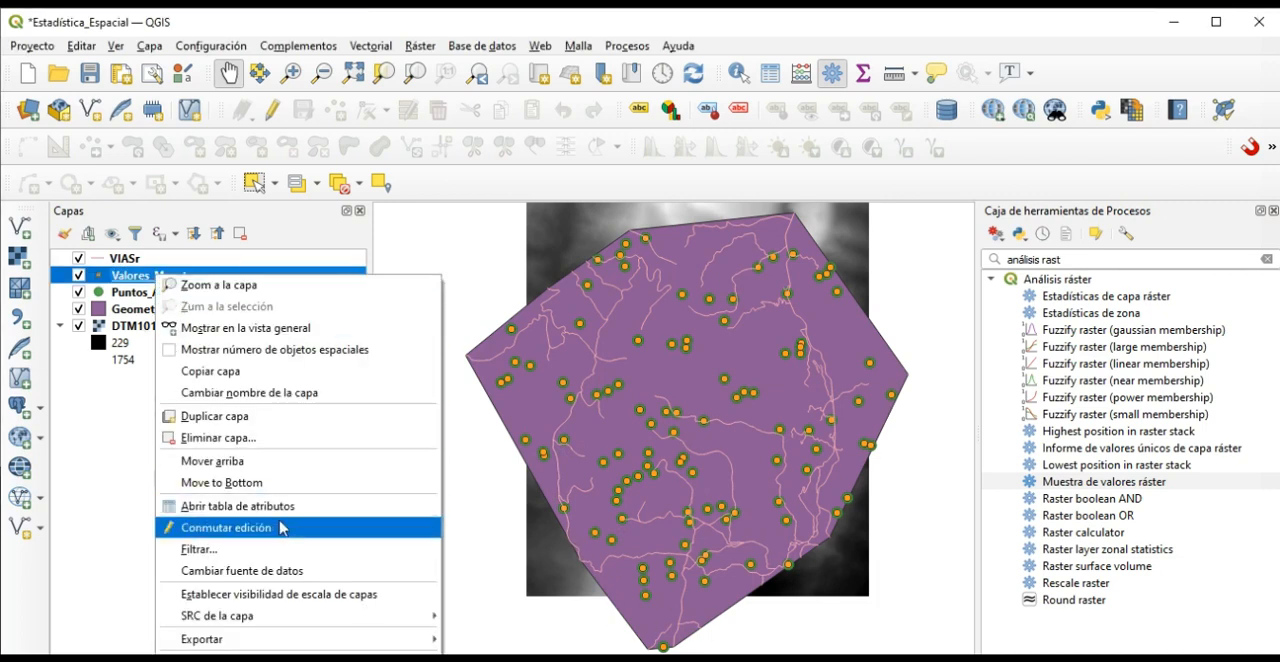
{"action": "left_click", "coordinate": [287, 506]}
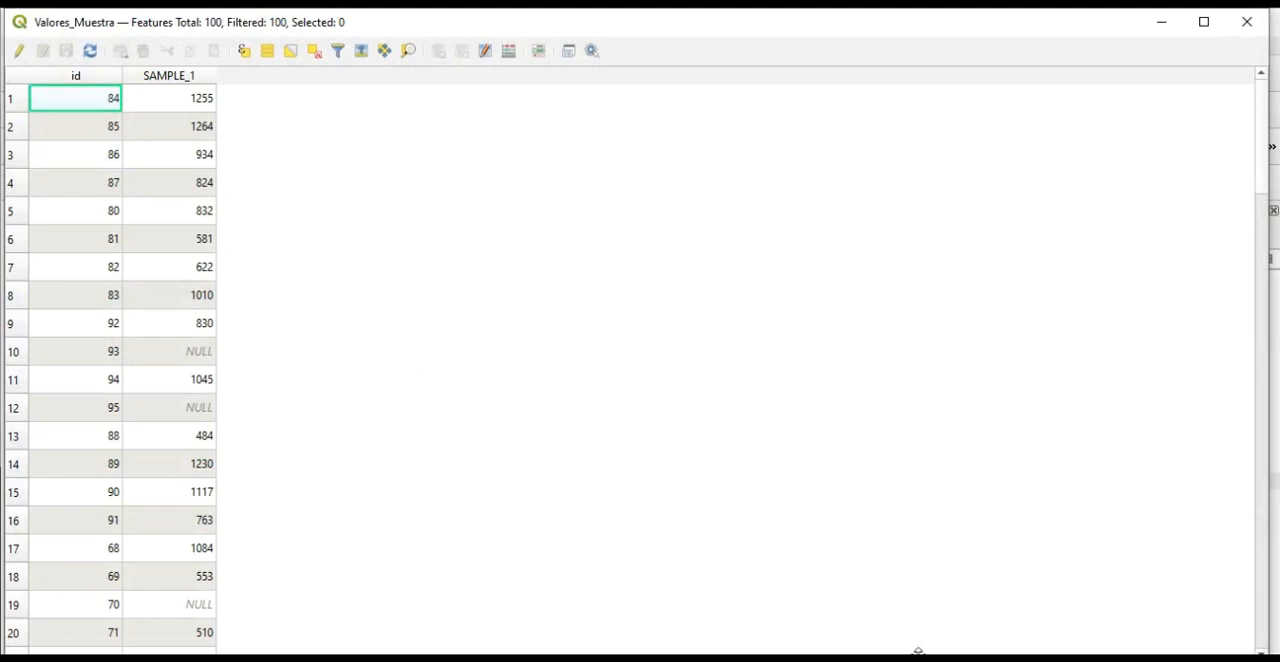
Examine the sampled elevations and NULL entries throughout the Valores_Muestra attribute table, and close the table.
{"action": "scroll", "coordinate": [171, 163], "scroll_direction": "down", "scroll_amount": 4}
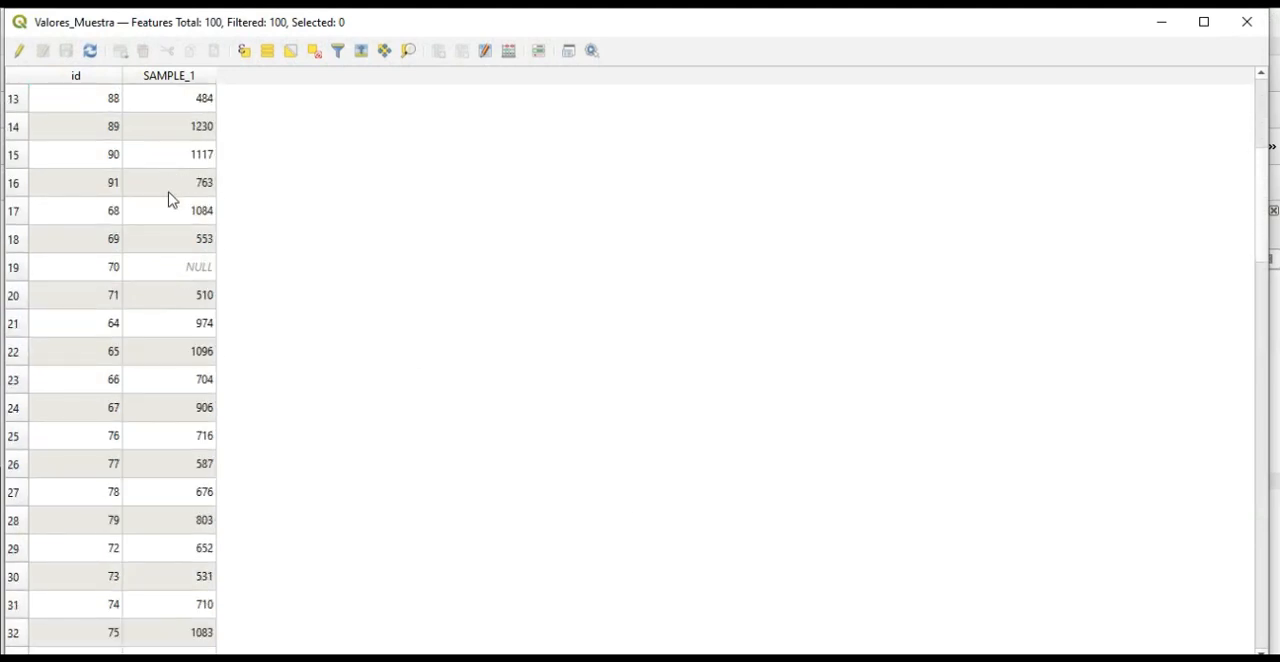
{"action": "scroll", "coordinate": [171, 200], "scroll_direction": "up", "scroll_amount": 4}
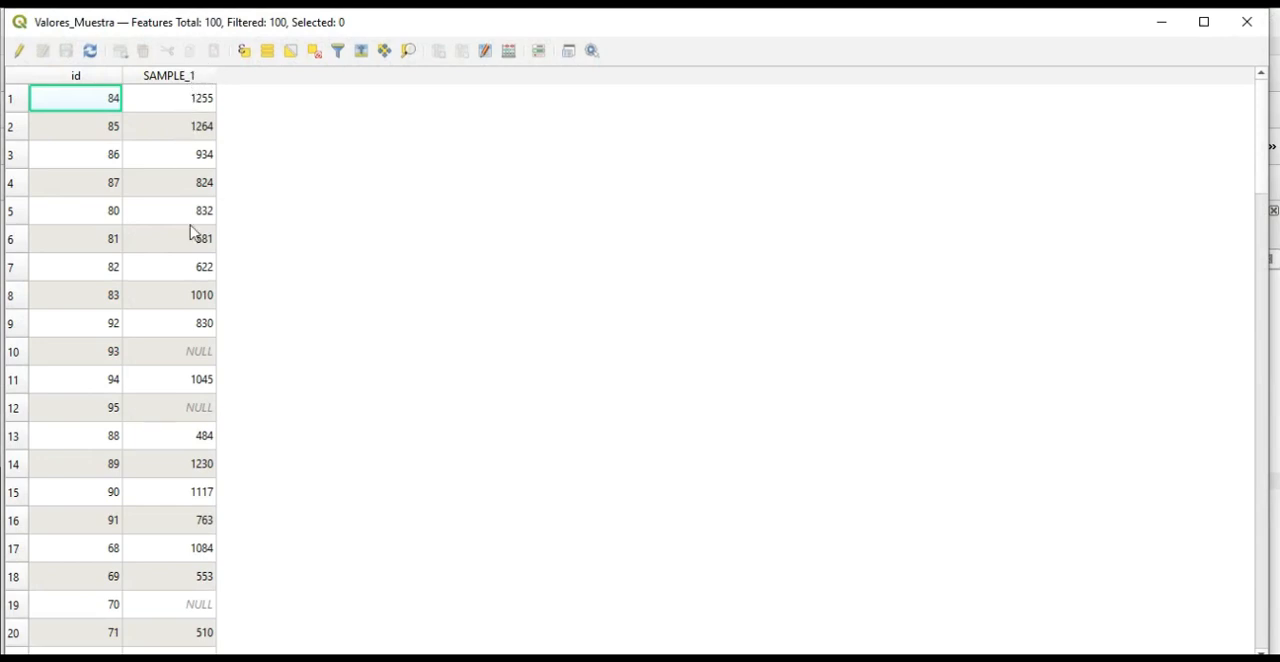
{"action": "scroll", "coordinate": [172, 250], "scroll_direction": "down", "scroll_amount": 2}
{"action": "scroll", "coordinate": [171, 272], "scroll_direction": "up", "scroll_amount": 2}
{"action": "scroll", "coordinate": [171, 283], "scroll_direction": "down", "scroll_amount": 1}
{"action": "scroll", "coordinate": [171, 283], "scroll_direction": "up", "scroll_amount": 1}
{"action": "scroll", "coordinate": [171, 283], "scroll_direction": "down", "scroll_amount": 7}
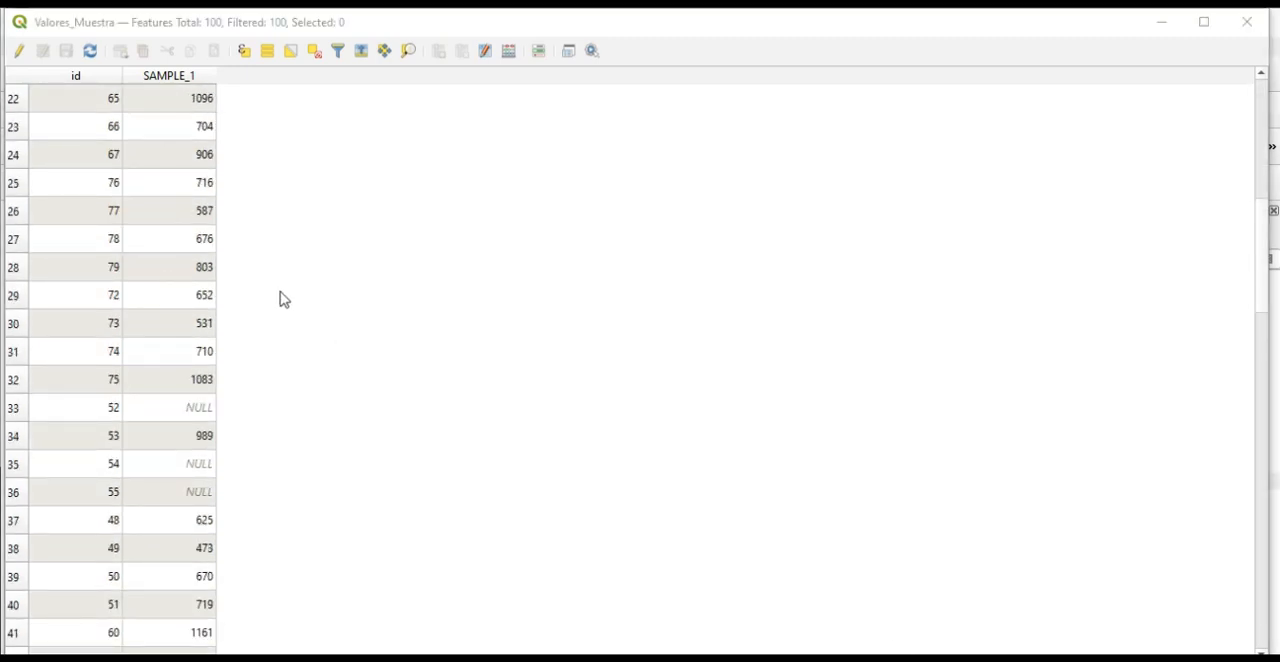
{"action": "scroll", "coordinate": [205, 300], "scroll_direction": "down", "scroll_amount": 5}
{"action": "scroll", "coordinate": [205, 300], "scroll_direction": "down", "scroll_amount": 14}
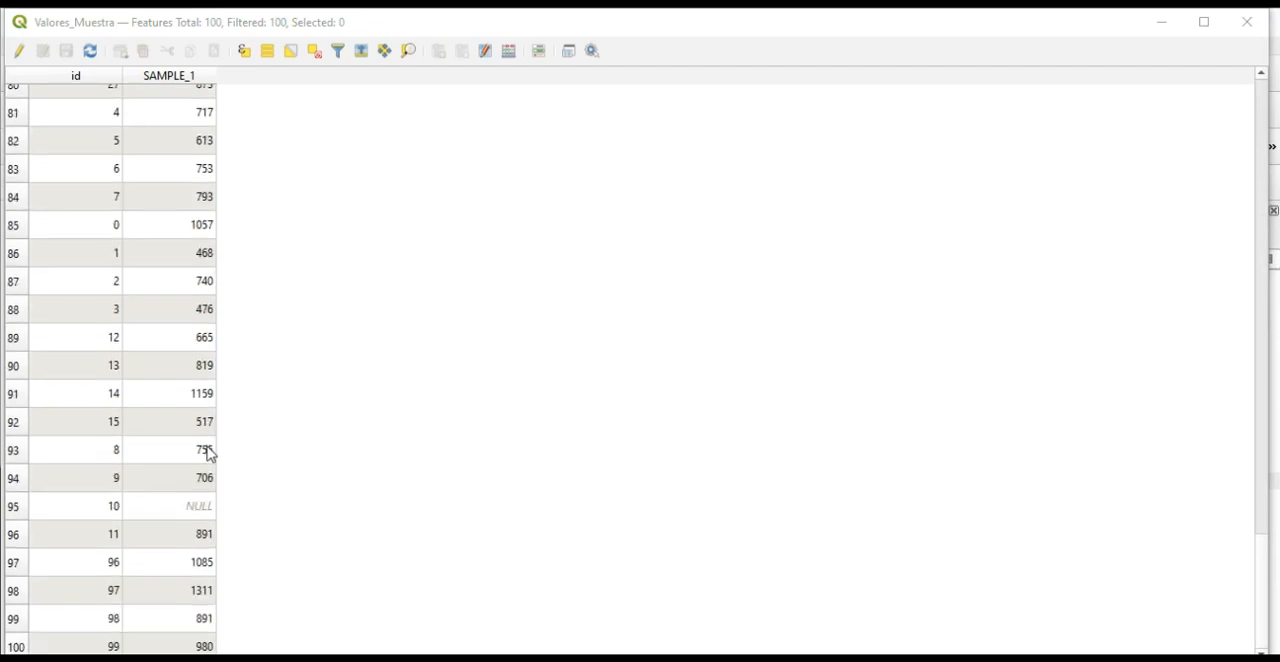
{"action": "scroll", "coordinate": [215, 345], "scroll_direction": "up", "scroll_amount": 20}
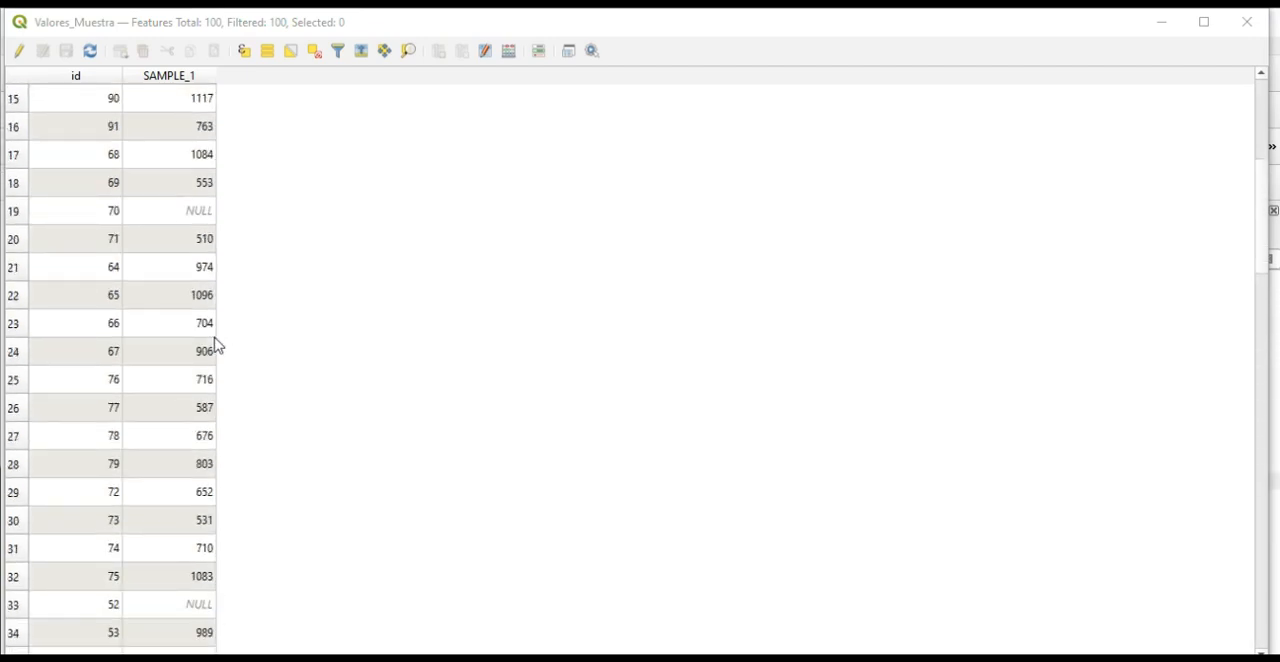
{"action": "left_click", "coordinate": [1247, 21]}
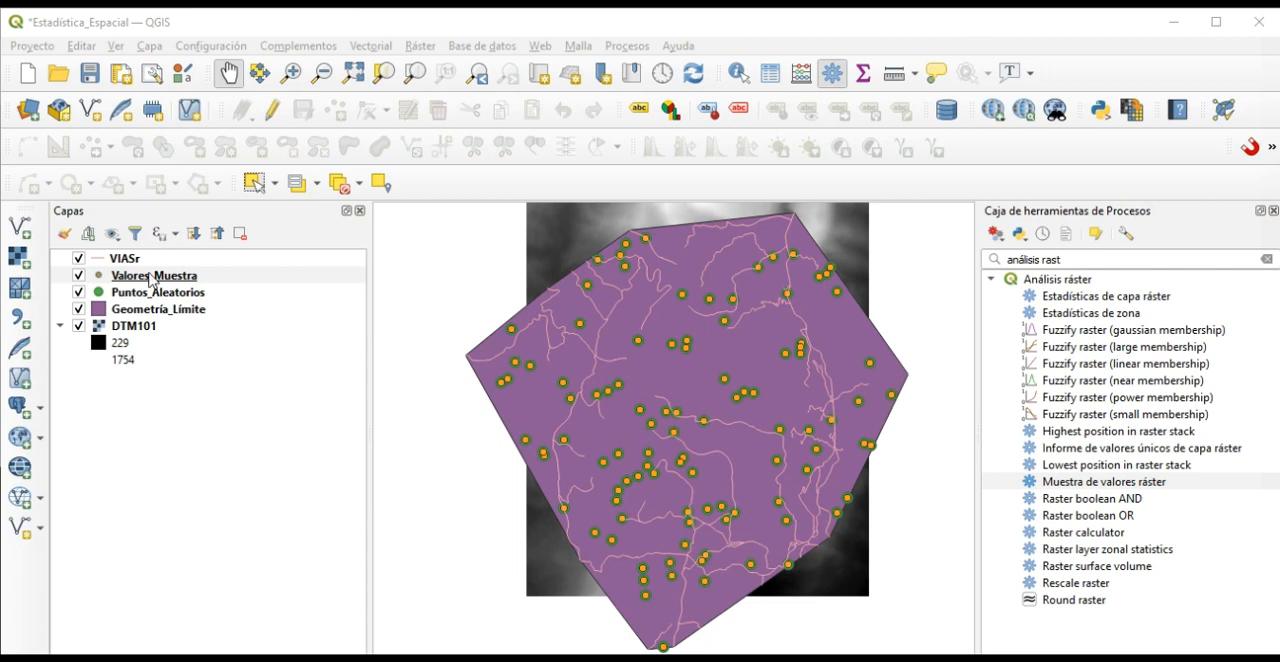
Switch the Valores_Muestra layer's symbology to Graduado, using the SAMPLE_1 field as the value.
{"action": "left_click", "coordinate": [146, 285]}
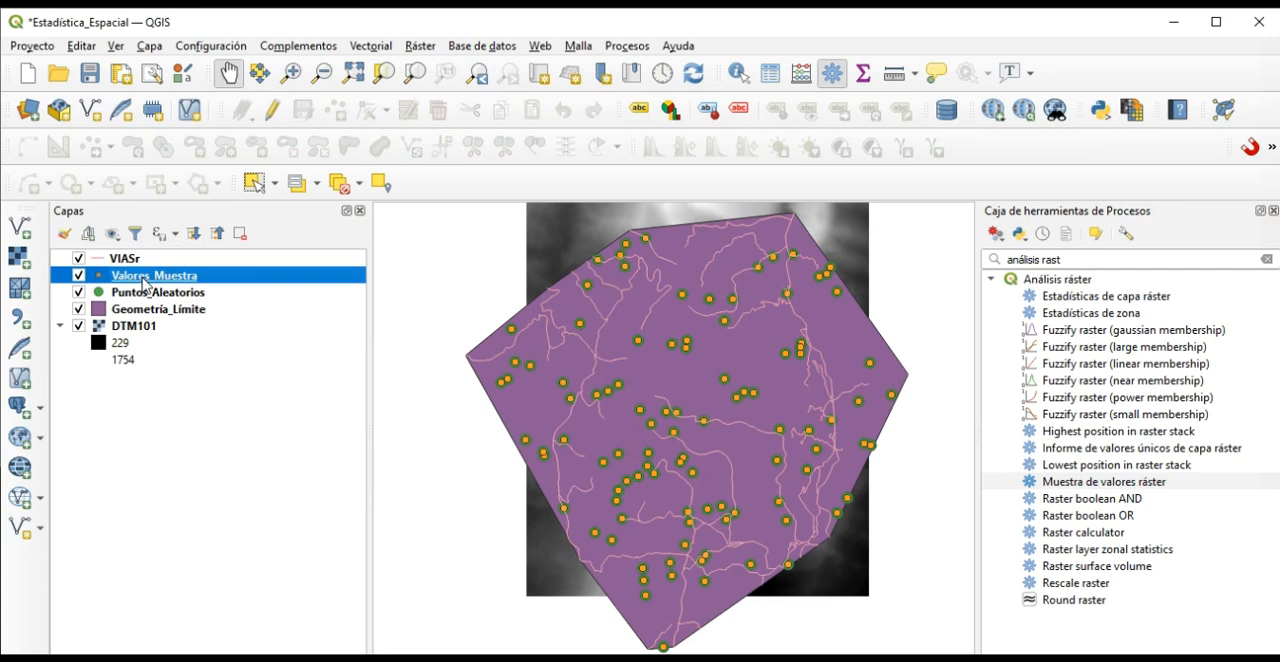
{"action": "double_click", "coordinate": [146, 285]}
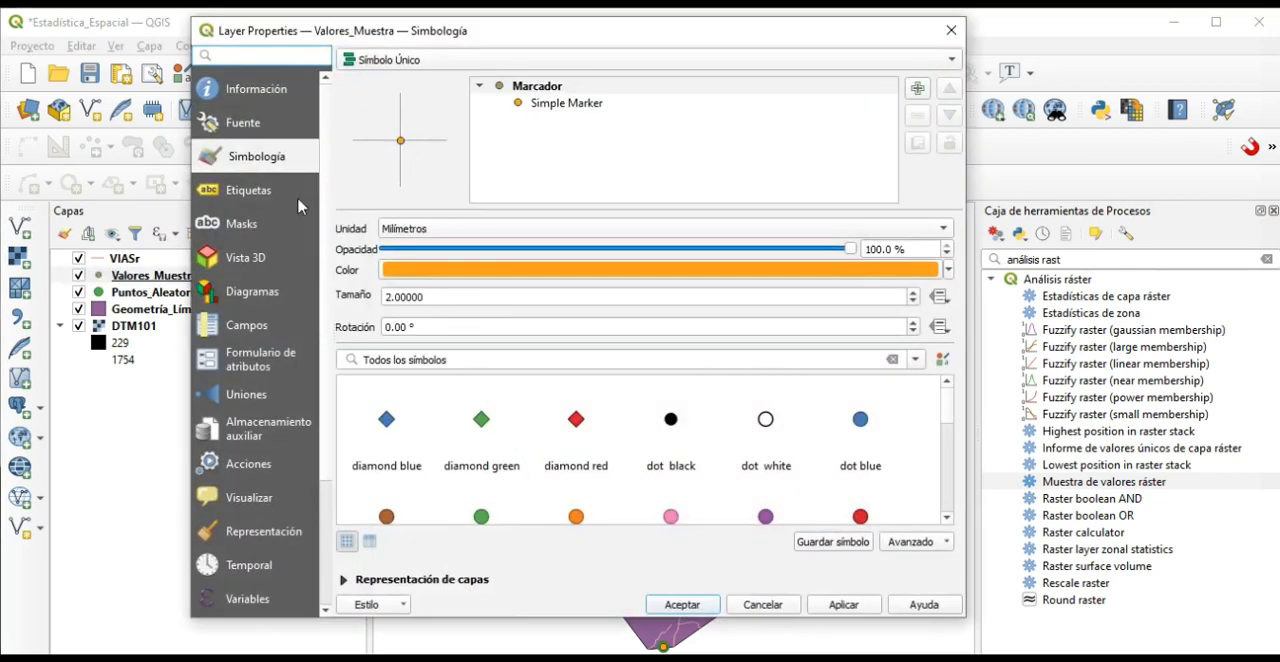
{"action": "left_click", "coordinate": [420, 60]}
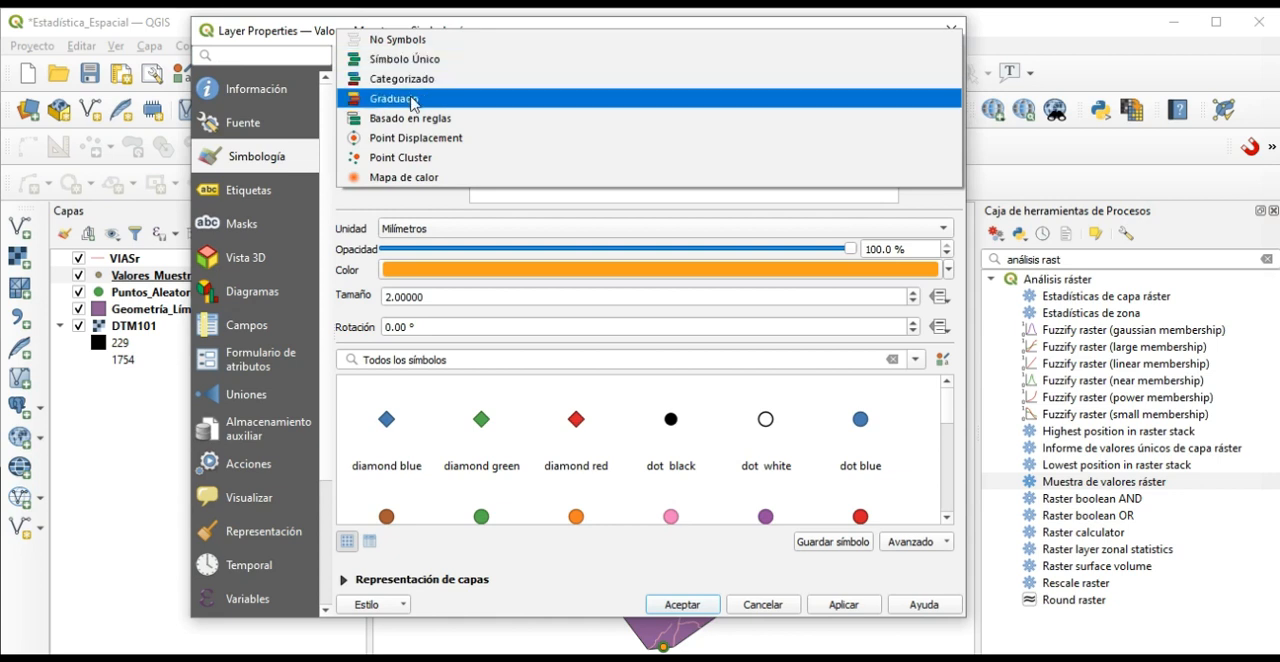
{"action": "left_click", "coordinate": [412, 99]}
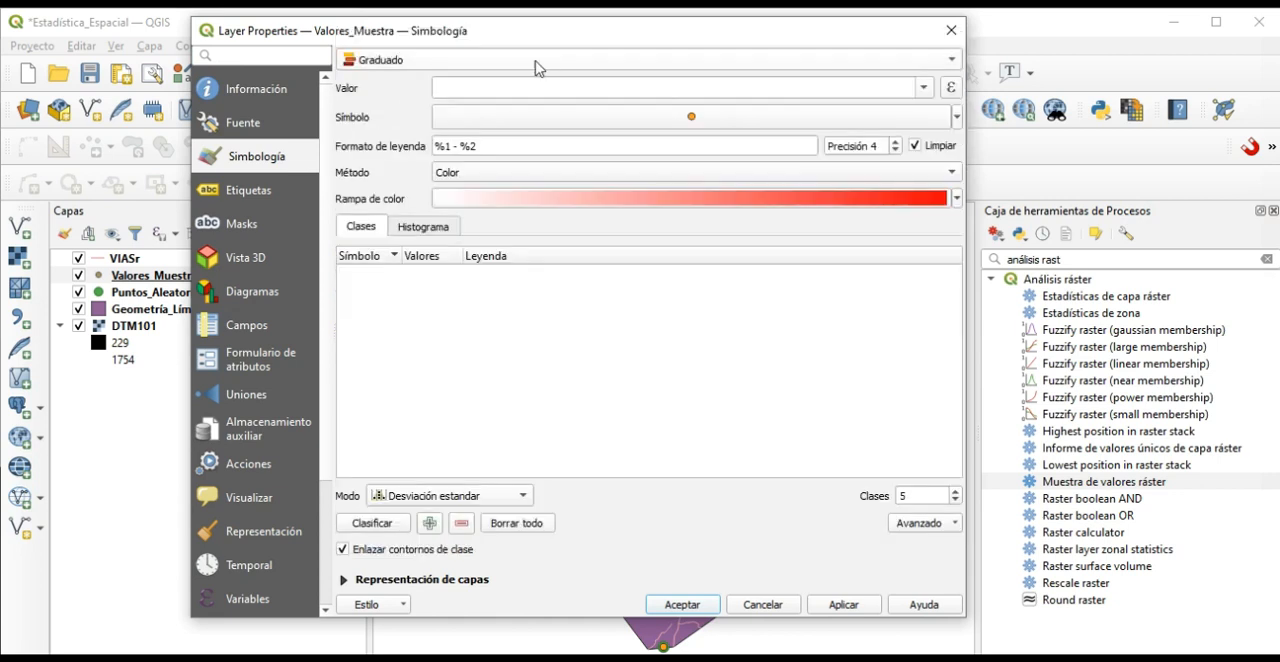
{"action": "left_click", "coordinate": [922, 91]}
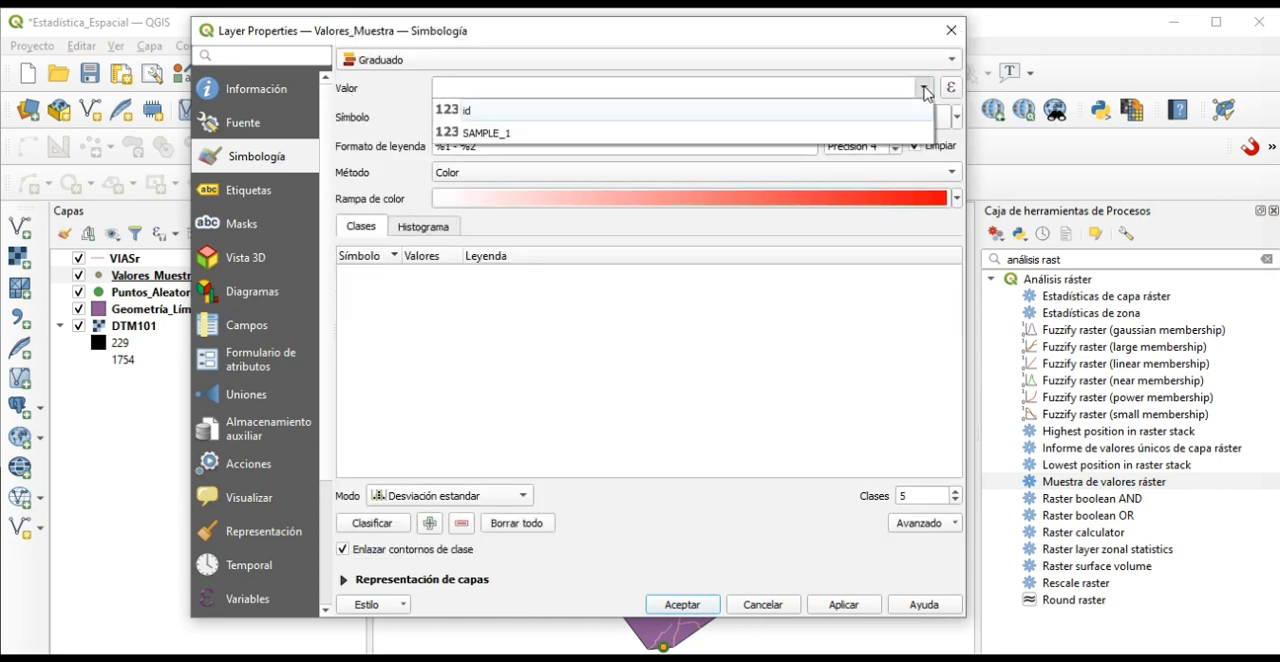
{"action": "left_click", "coordinate": [494, 136]}
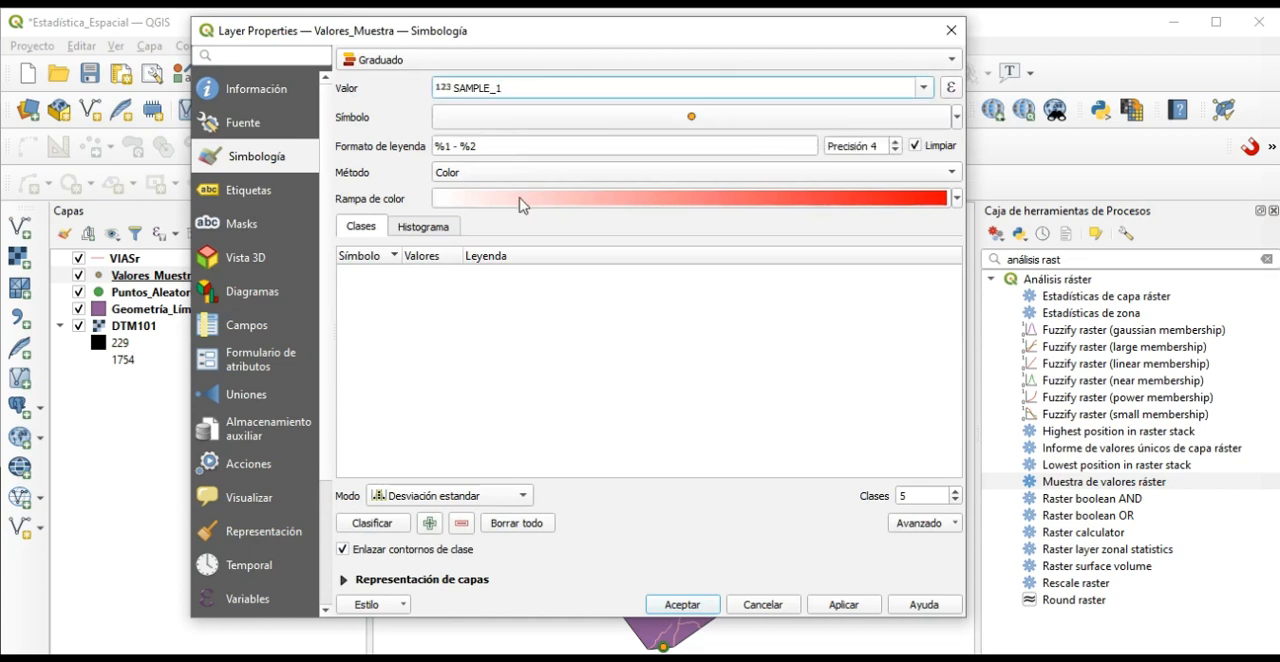
Classify the SAMPLE_1 values into 4 classes with the Intervalo igual mode and apply the symbology.
{"action": "left_click", "coordinate": [525, 499]}
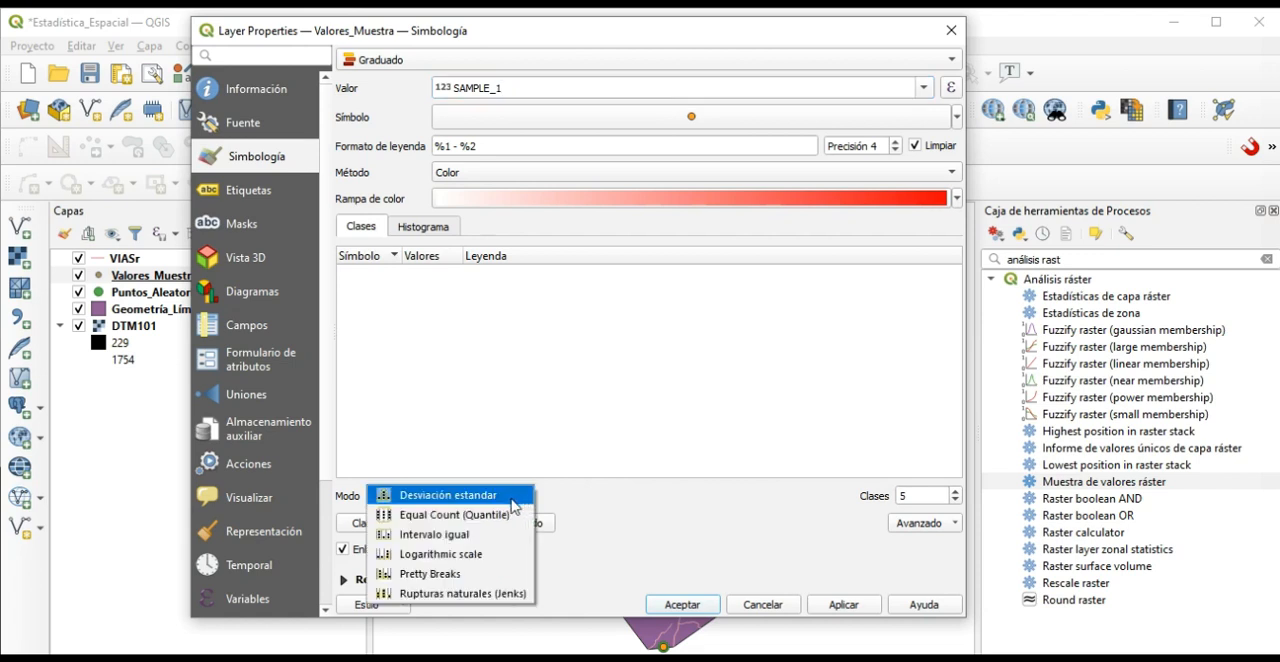
{"action": "left_click", "coordinate": [428, 534]}
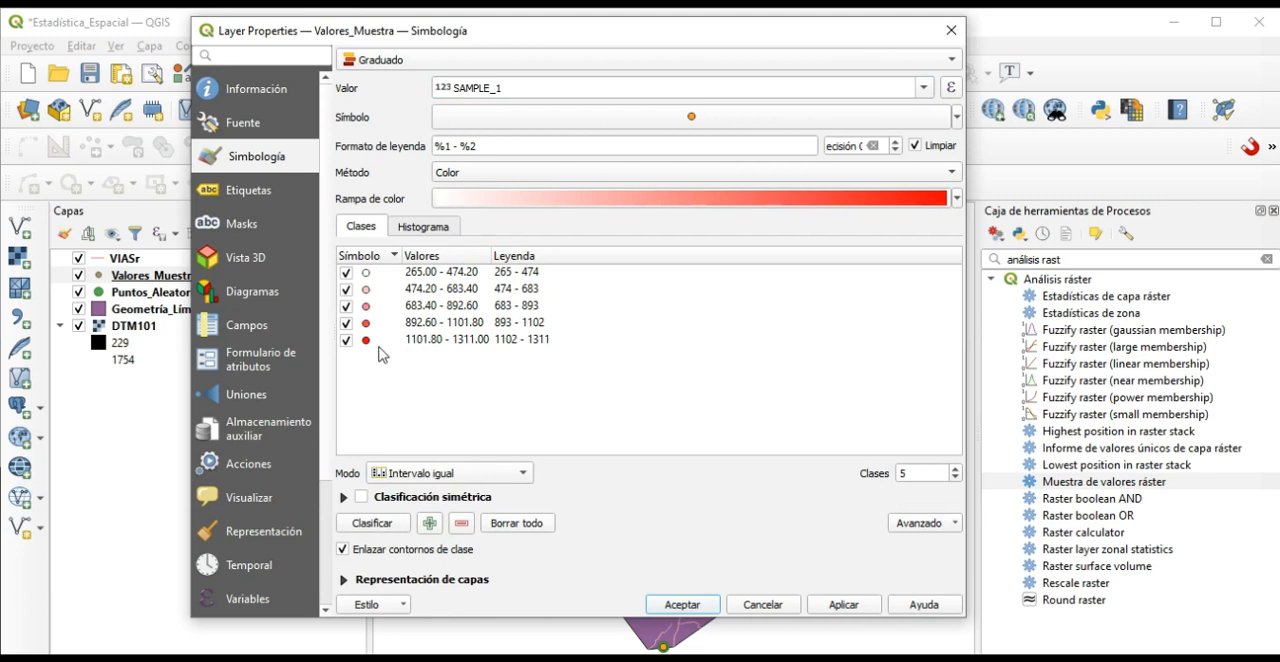
{"action": "left_click", "coordinate": [955, 479]}
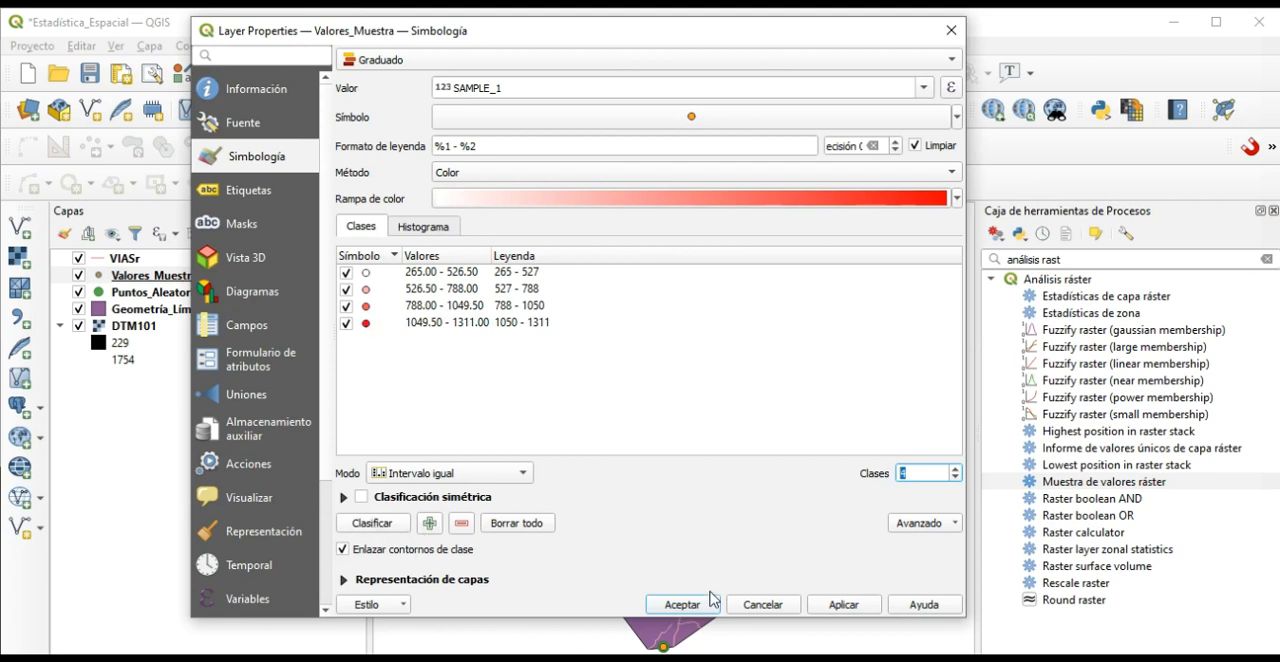
{"action": "left_click", "coordinate": [843, 606]}
{"action": "left_click", "coordinate": [688, 607]}
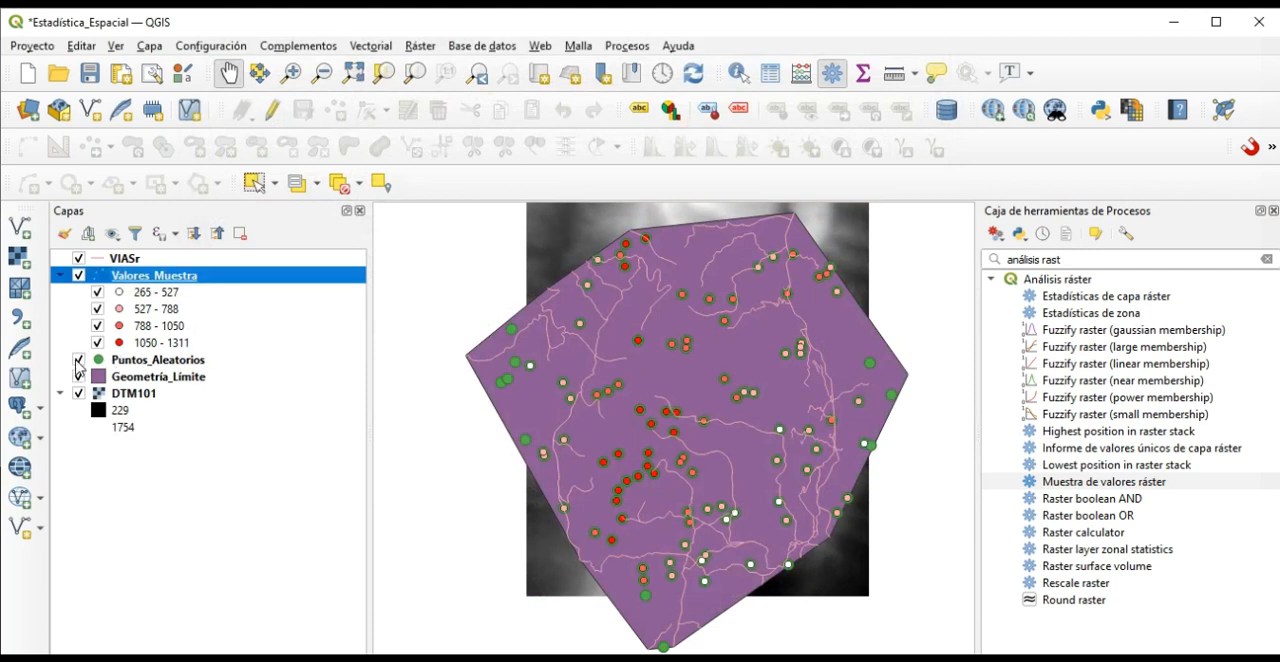
Hide the Puntos_Aleatorios layer and set the opacity of the Geometría_Límite polygon to 28.2 %.
{"action": "left_click", "coordinate": [78, 360]}
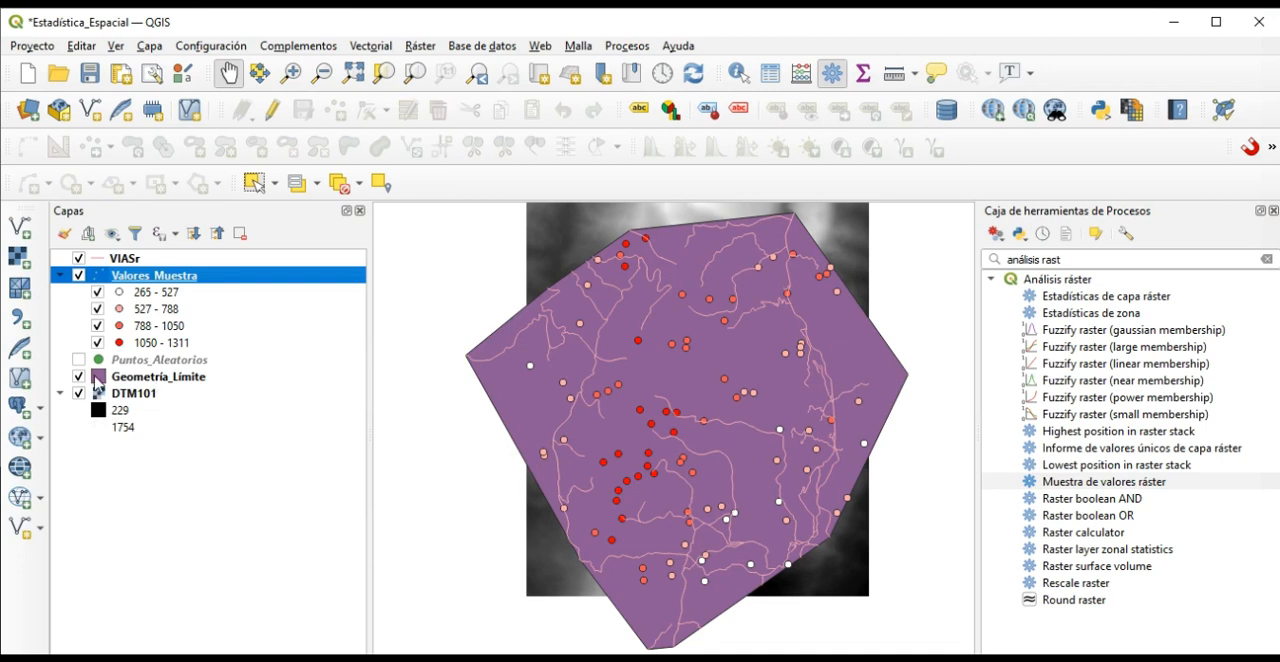
{"action": "left_click", "coordinate": [100, 378]}
{"action": "double_click", "coordinate": [100, 380]}
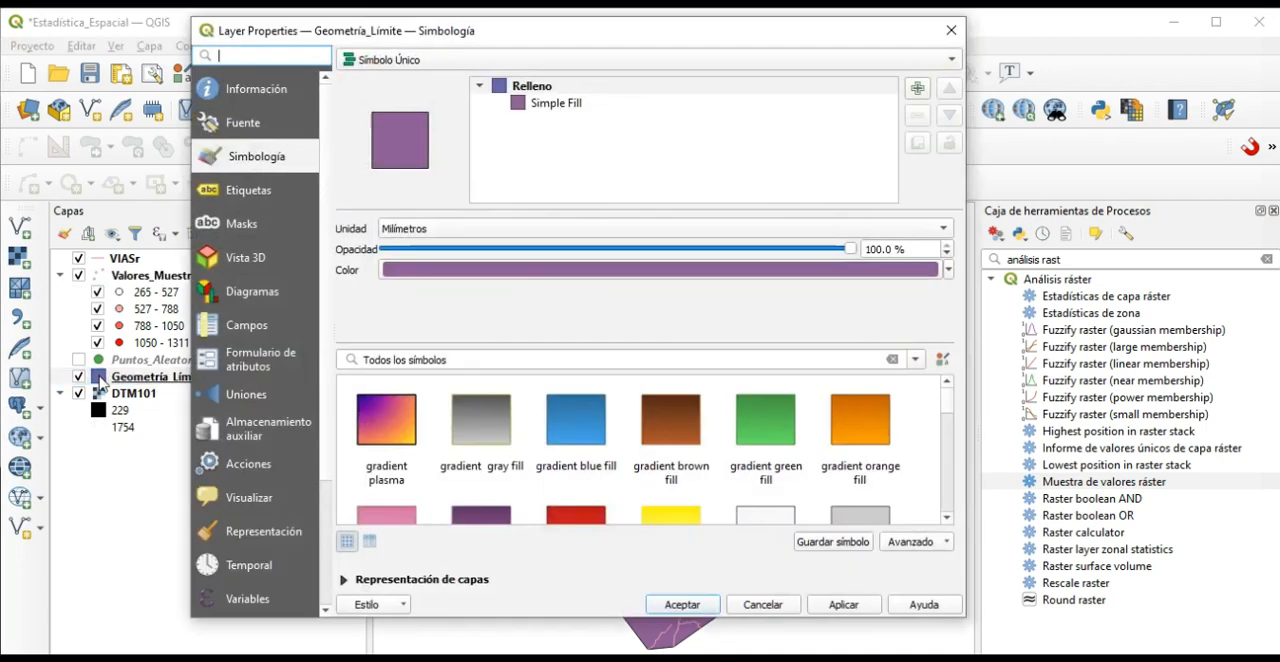
{"action": "left_click_drag", "start_coordinate": [852, 252], "coordinate": [516, 251]}
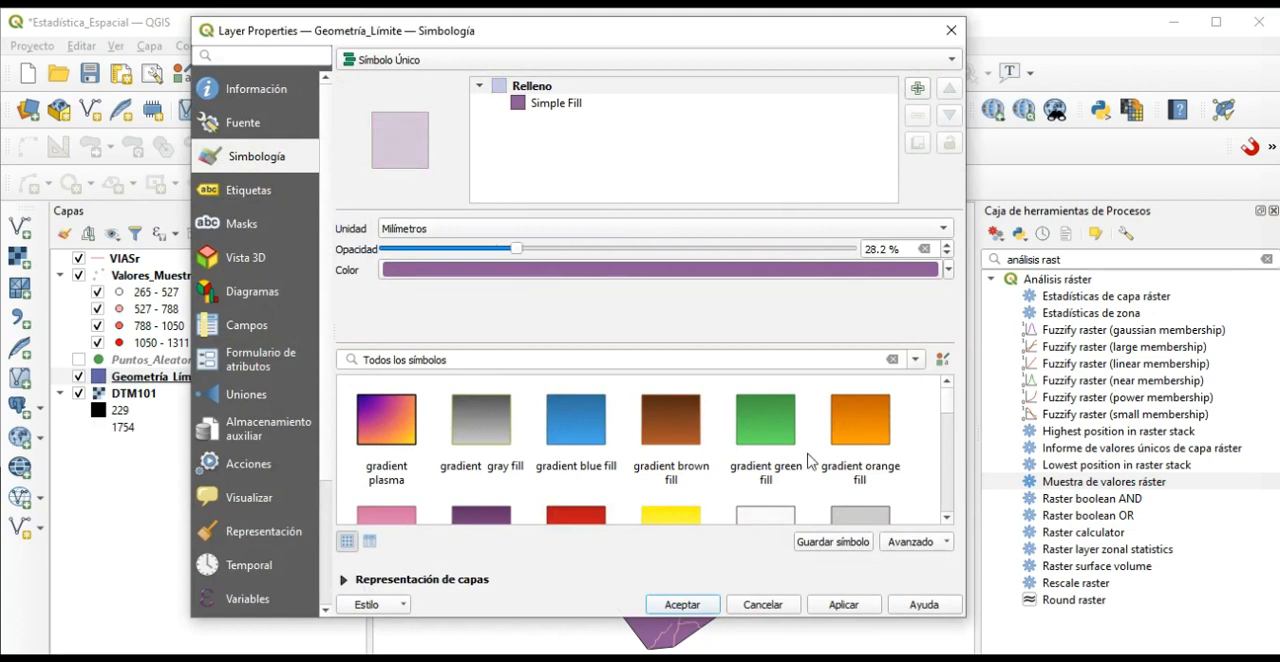
{"action": "left_click", "coordinate": [845, 605]}
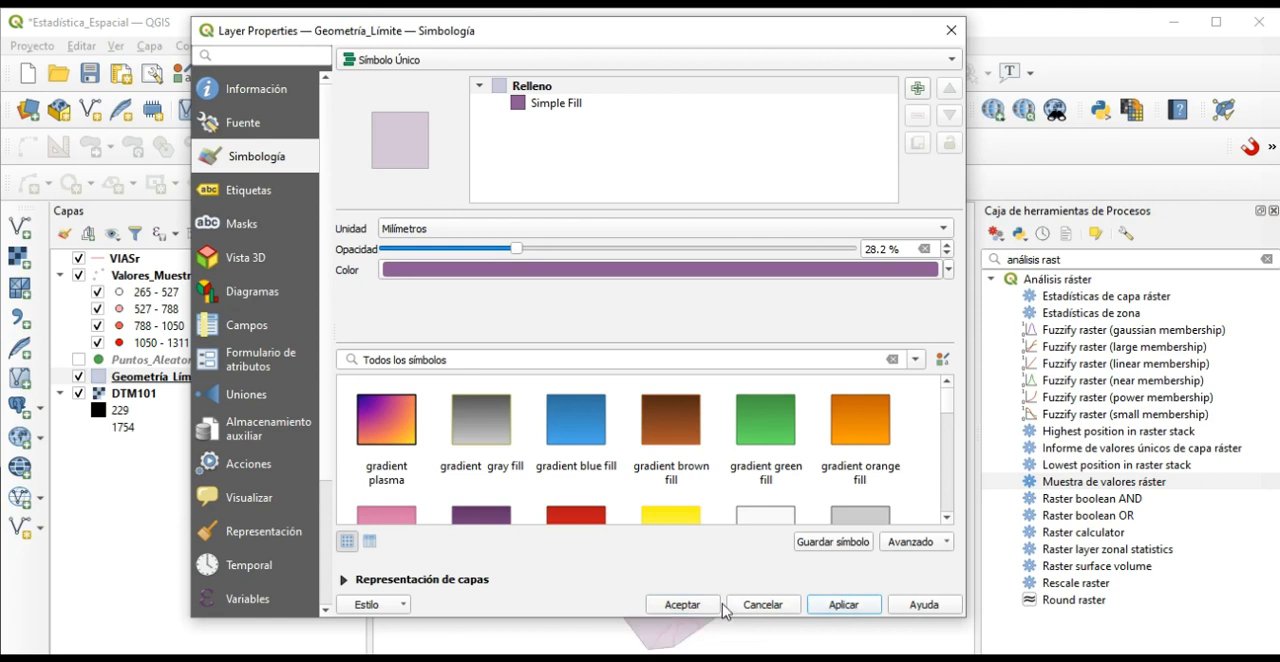
{"action": "left_click", "coordinate": [684, 605]}
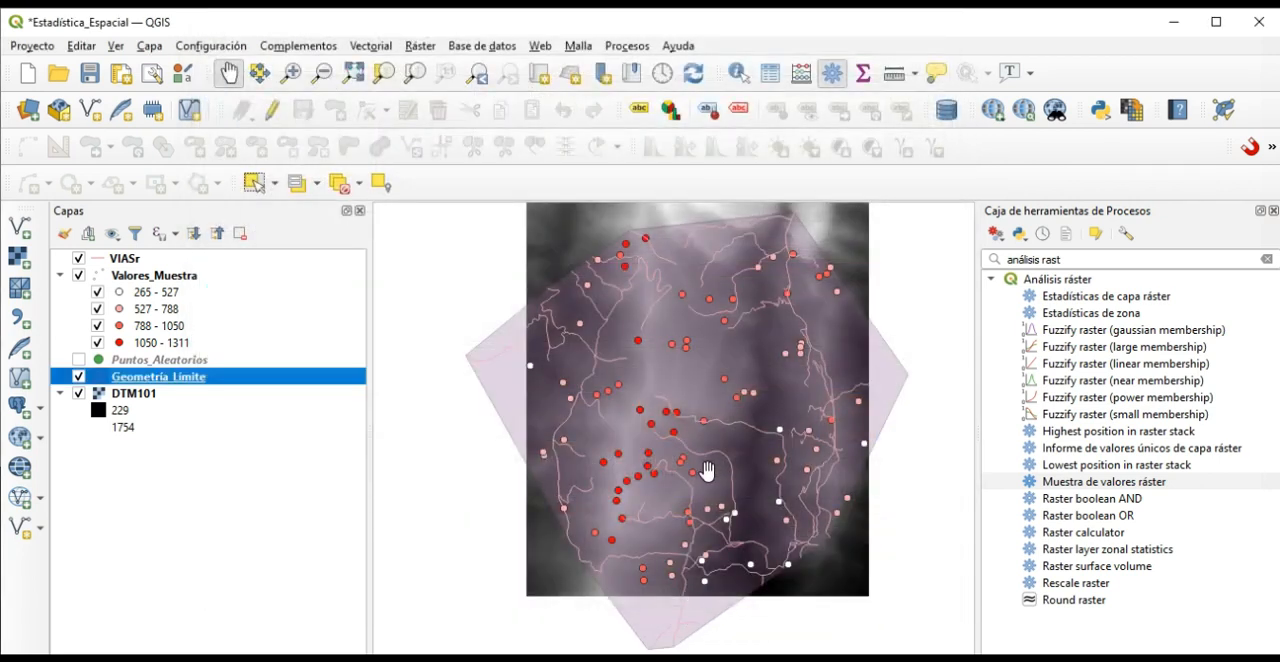
Examine on the map how the graduated Valores_Muestra points relate to the light and dark areas of the DTM101 raster.
{"action": "left_click_drag", "start_coordinate": [900, 511], "coordinate": [846, 514]}
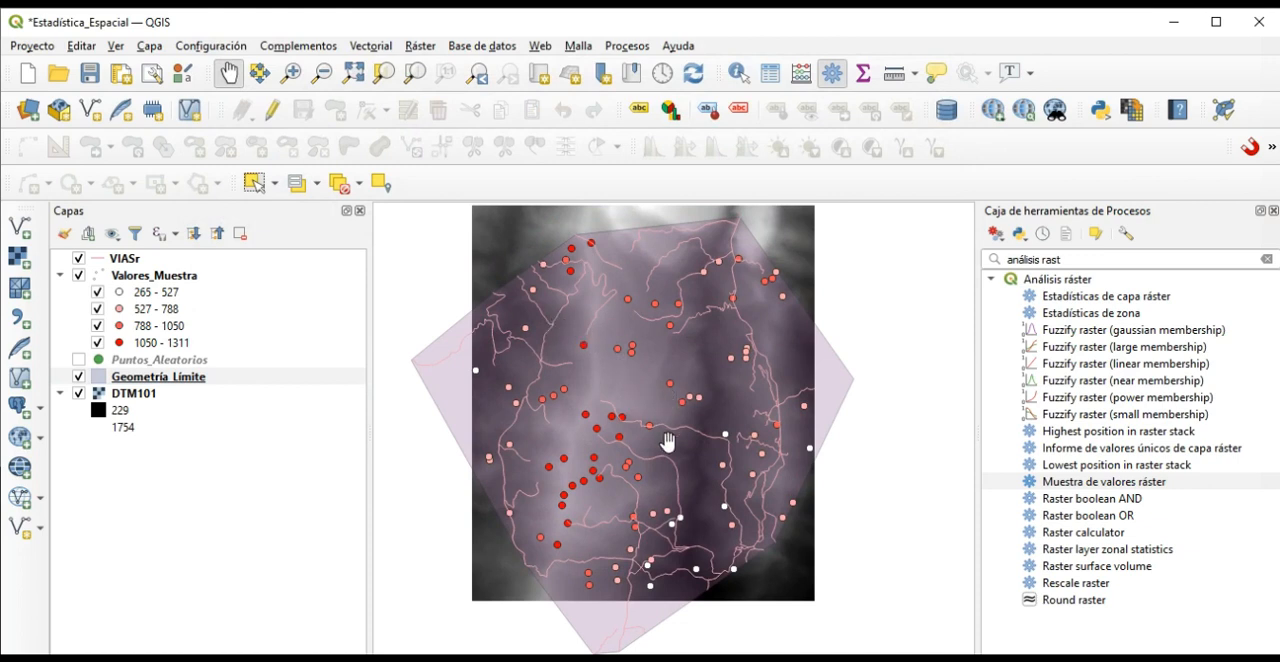
{"action": "scroll", "coordinate": [666, 446], "scroll_direction": "up", "scroll_amount": 1}
{"action": "scroll", "coordinate": [666, 449], "scroll_direction": "down", "scroll_amount": 1}
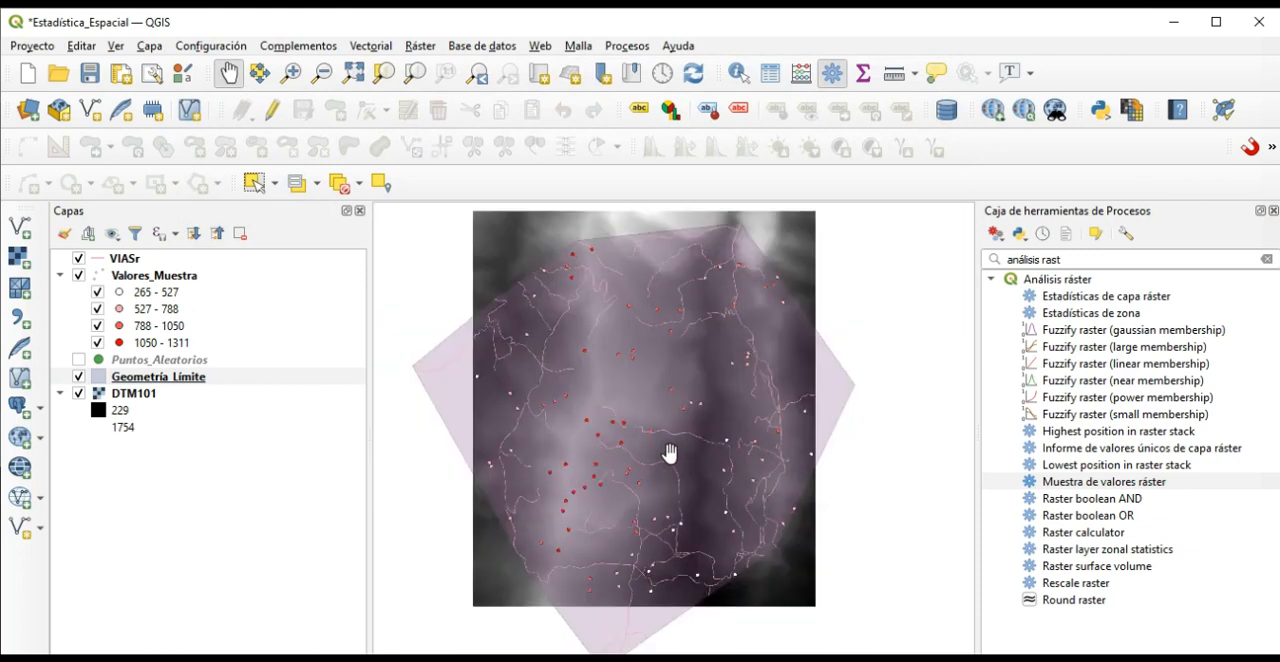
{"action": "scroll", "coordinate": [669, 453], "scroll_direction": "up", "scroll_amount": 1}
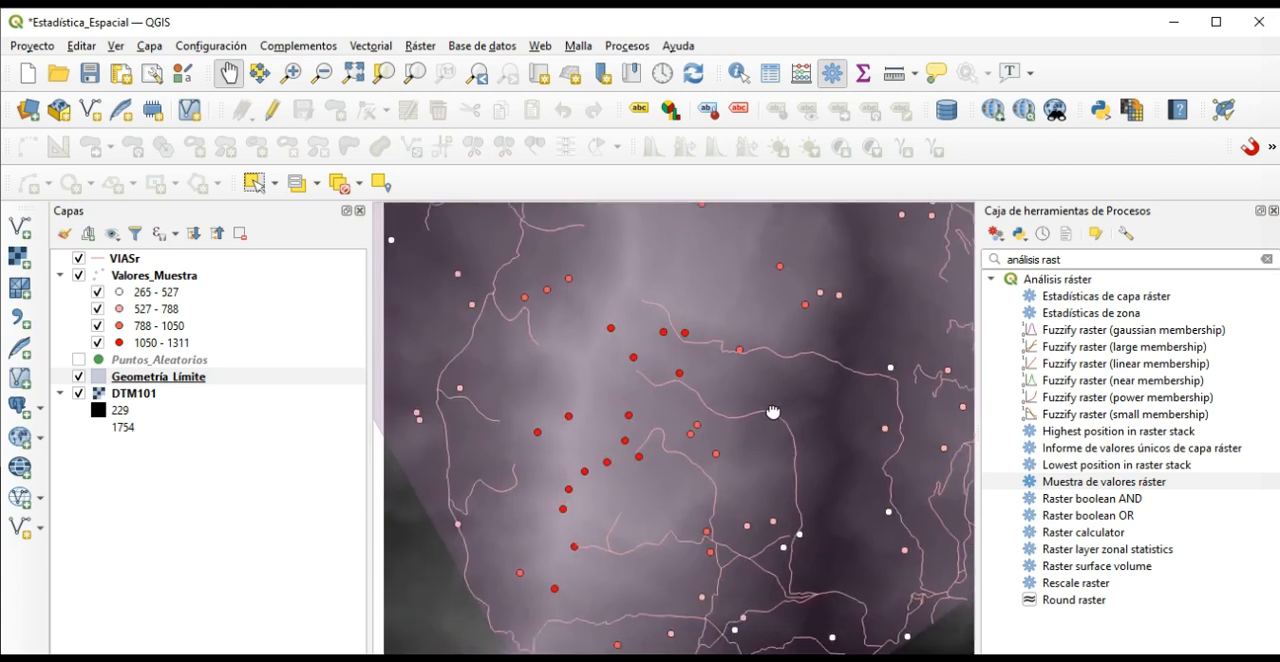
{"action": "scroll", "coordinate": [707, 460], "scroll_direction": "down", "scroll_amount": 1}
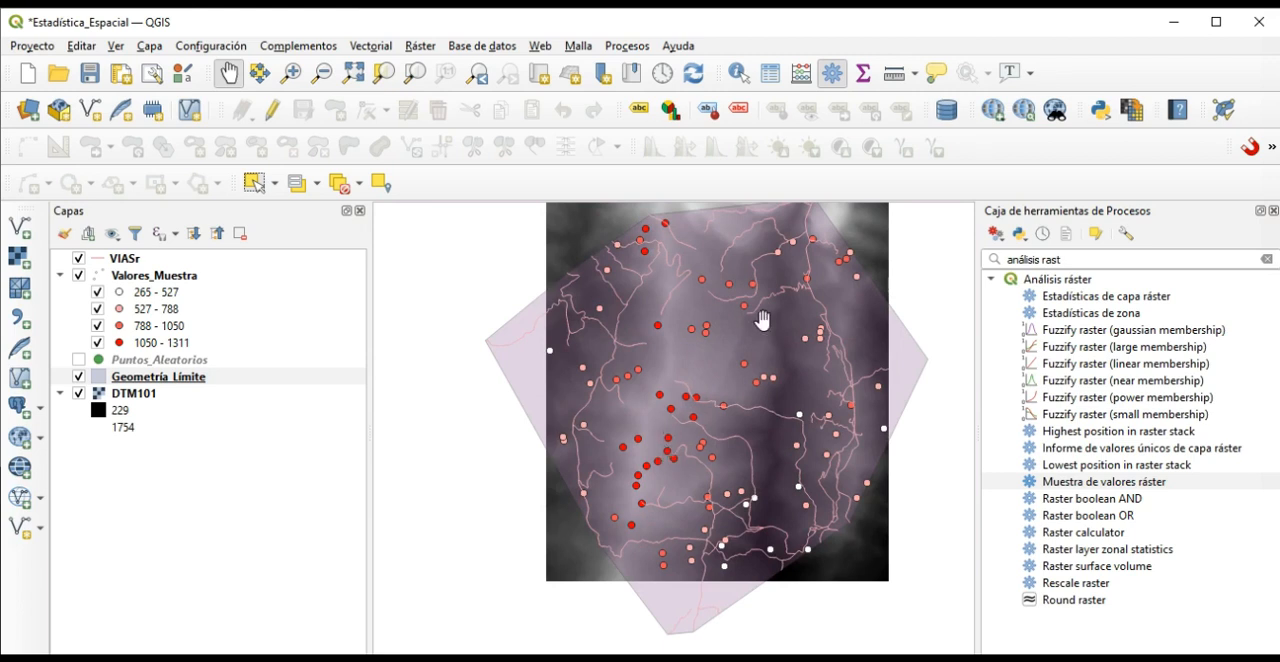
{"action": "scroll", "coordinate": [700, 495], "scroll_direction": "up", "scroll_amount": 1}
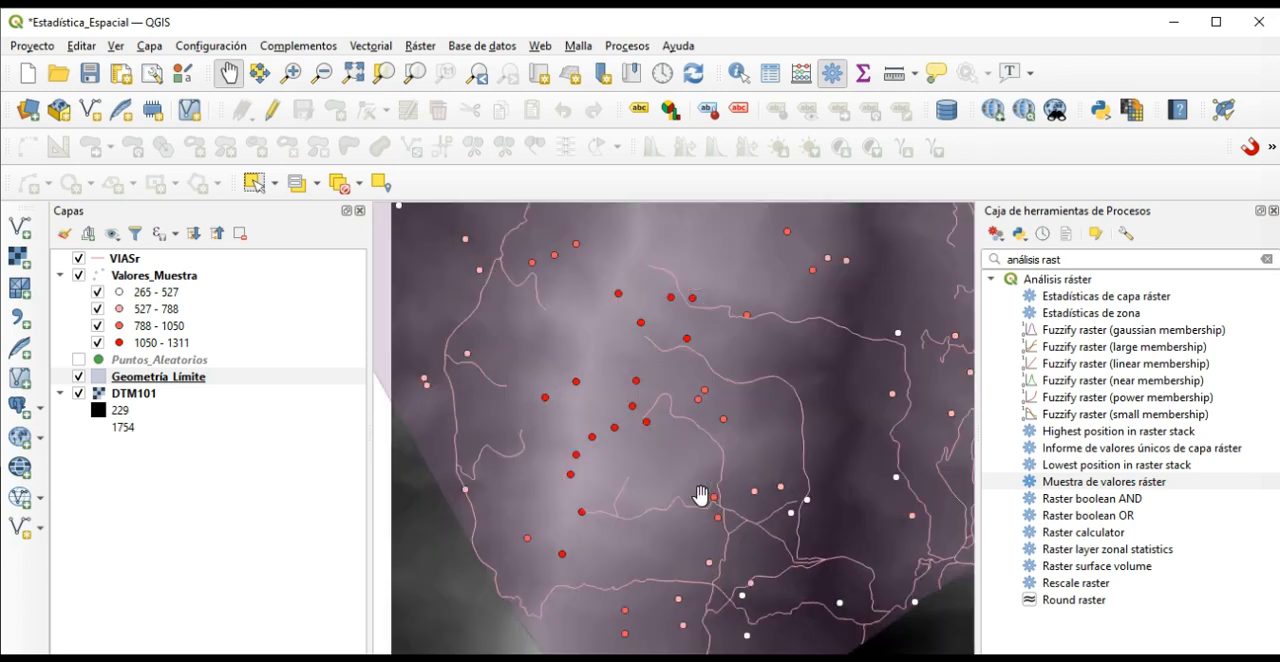
{"action": "left_click_drag", "start_coordinate": [691, 449], "coordinate": [702, 505]}
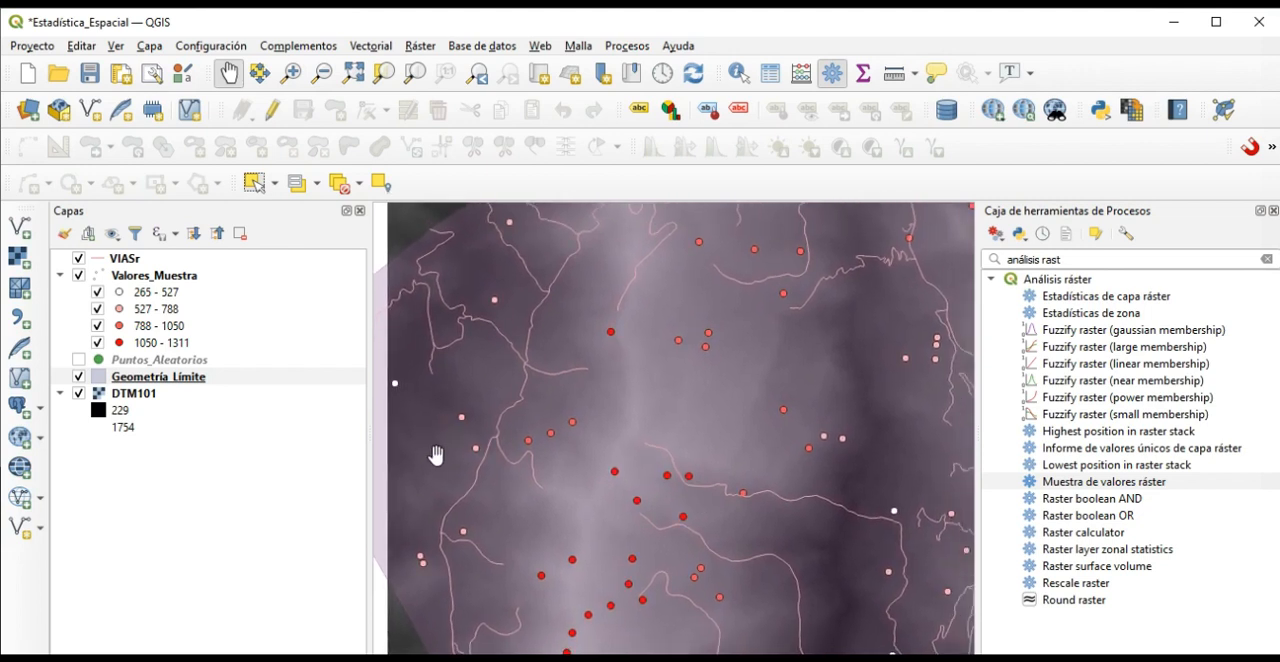
{"action": "left_click_drag", "start_coordinate": [638, 415], "coordinate": [742, 438]}
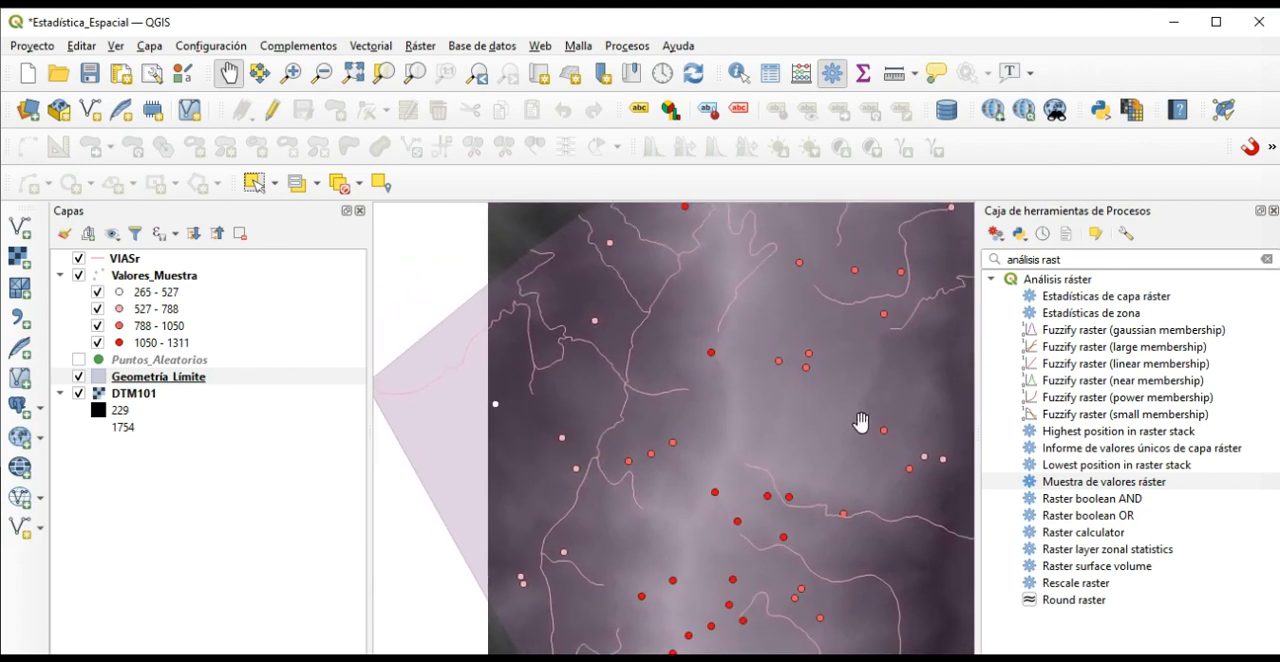
{"action": "scroll", "coordinate": [740, 430], "scroll_direction": "down", "scroll_amount": 2}
{"action": "scroll", "coordinate": [737, 420], "scroll_direction": "up", "scroll_amount": 2}
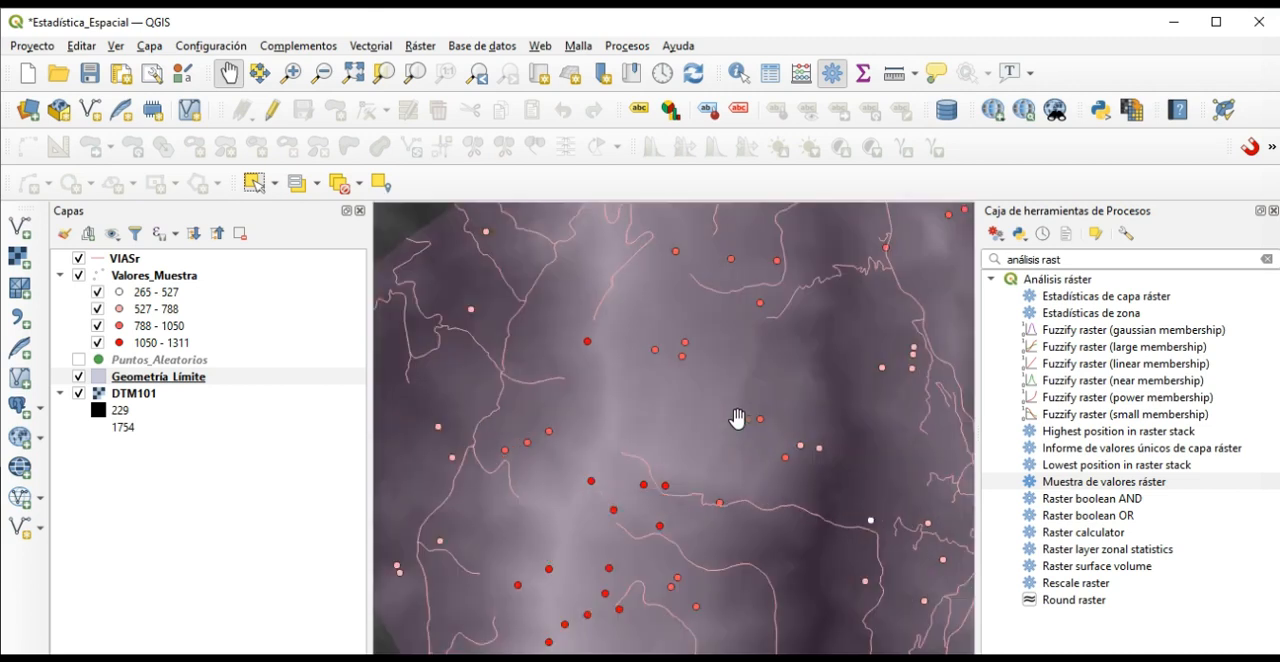
{"action": "scroll", "coordinate": [737, 423], "scroll_direction": "down", "scroll_amount": 2}
{"action": "scroll", "coordinate": [737, 429], "scroll_direction": "up", "scroll_amount": 2}
{"action": "scroll", "coordinate": [737, 431], "scroll_direction": "down", "scroll_amount": 2}
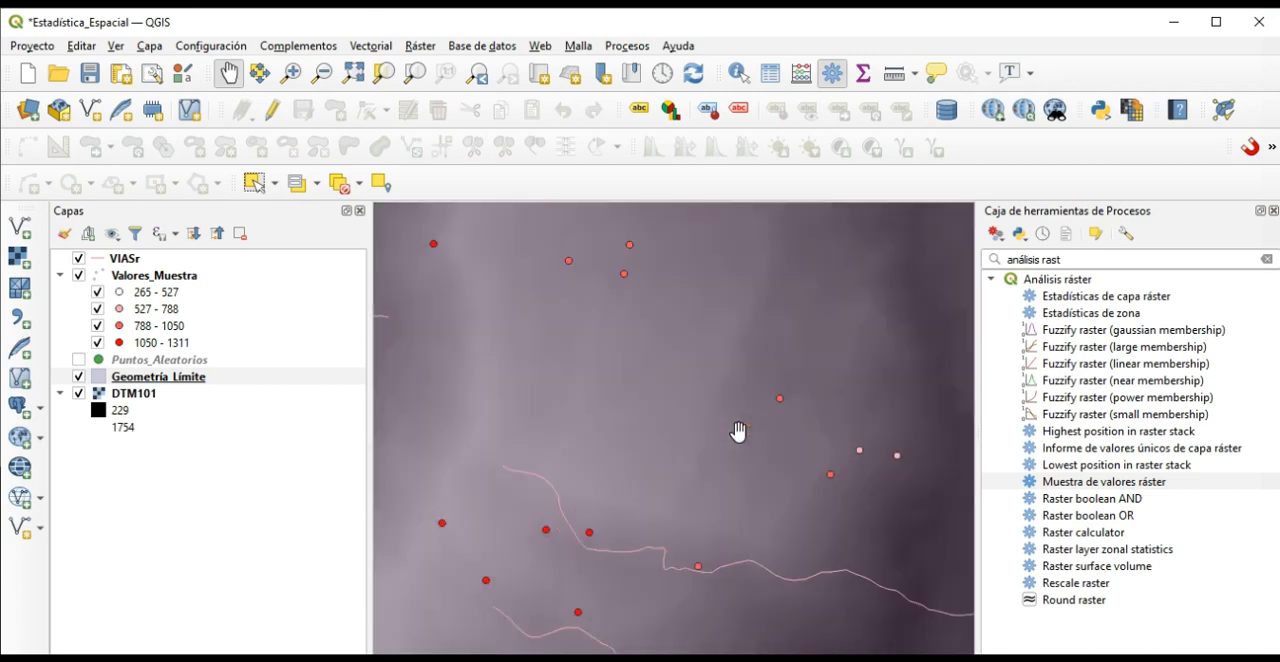
{"action": "scroll", "coordinate": [737, 433], "scroll_direction": "up", "scroll_amount": 2}
{"action": "mouse_move", "coordinate": [737, 433]}
{"action": "left_mouse_down"}
{"action": "mouse_move", "coordinate": [748, 345]}
{"action": "mouse_move", "coordinate": [746, 431]}
{"action": "left_mouse_up"}
{"action": "scroll", "coordinate": [737, 400], "scroll_direction": "down", "scroll_amount": 2}
{"action": "scroll", "coordinate": [748, 423], "scroll_direction": "up", "scroll_amount": 2}
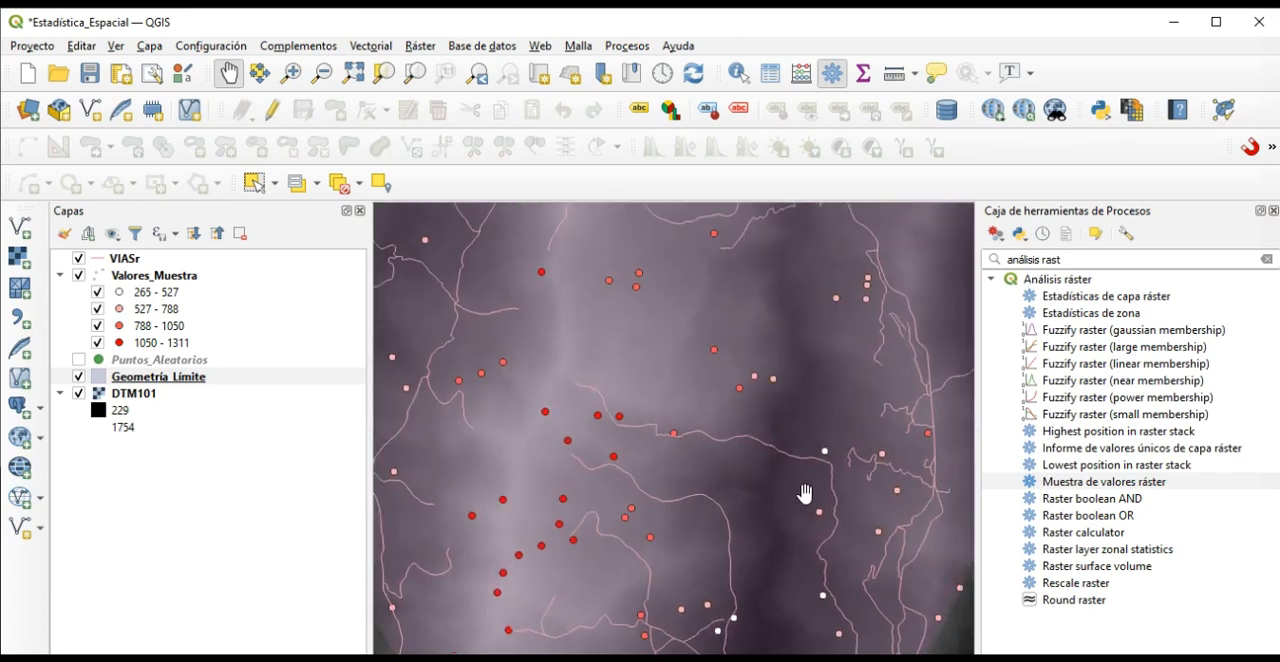
{"action": "scroll", "coordinate": [824, 510], "scroll_direction": "down", "scroll_amount": 2}
{"action": "scroll", "coordinate": [750, 468], "scroll_direction": "up", "scroll_amount": 1}
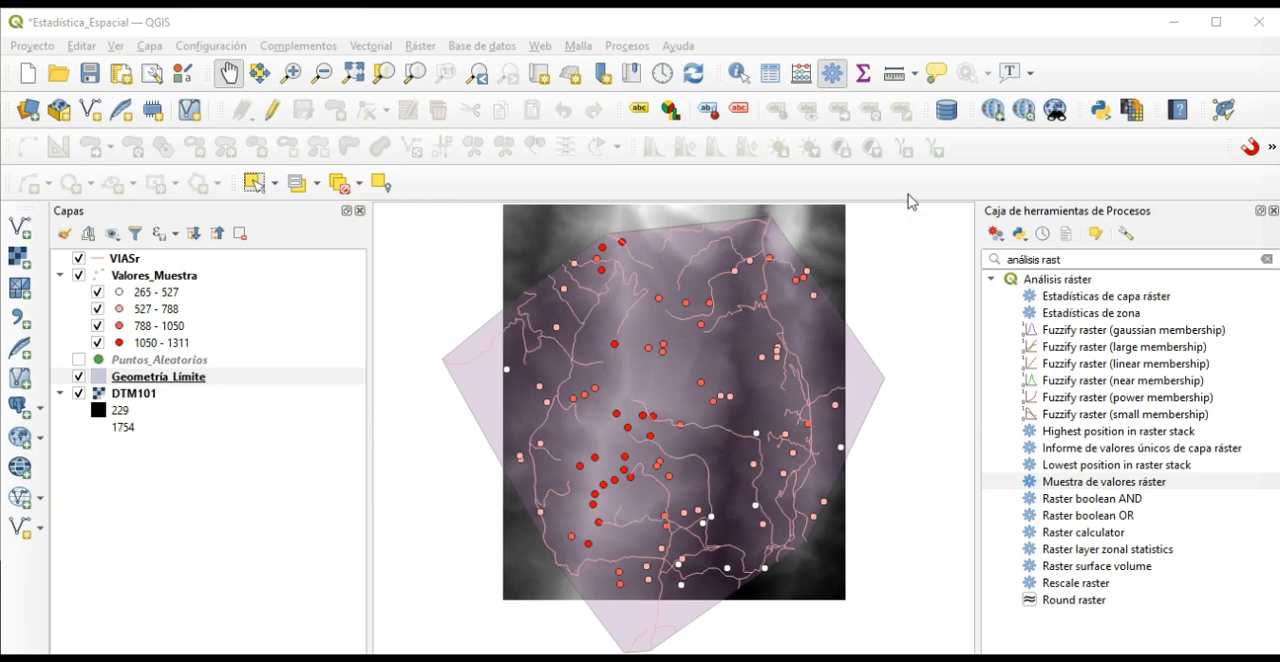
Display the Estadísticas panel in the workspace.
{"action": "right_click", "coordinate": [1125, 75]}
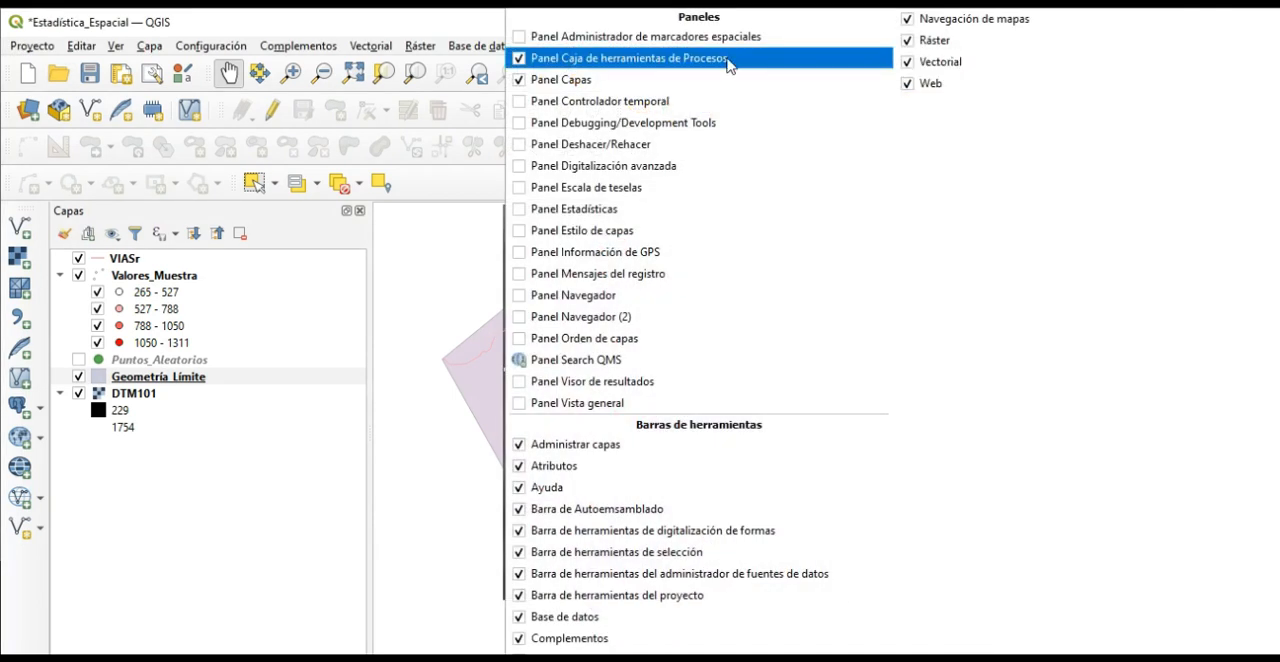
{"action": "left_click", "coordinate": [519, 212]}
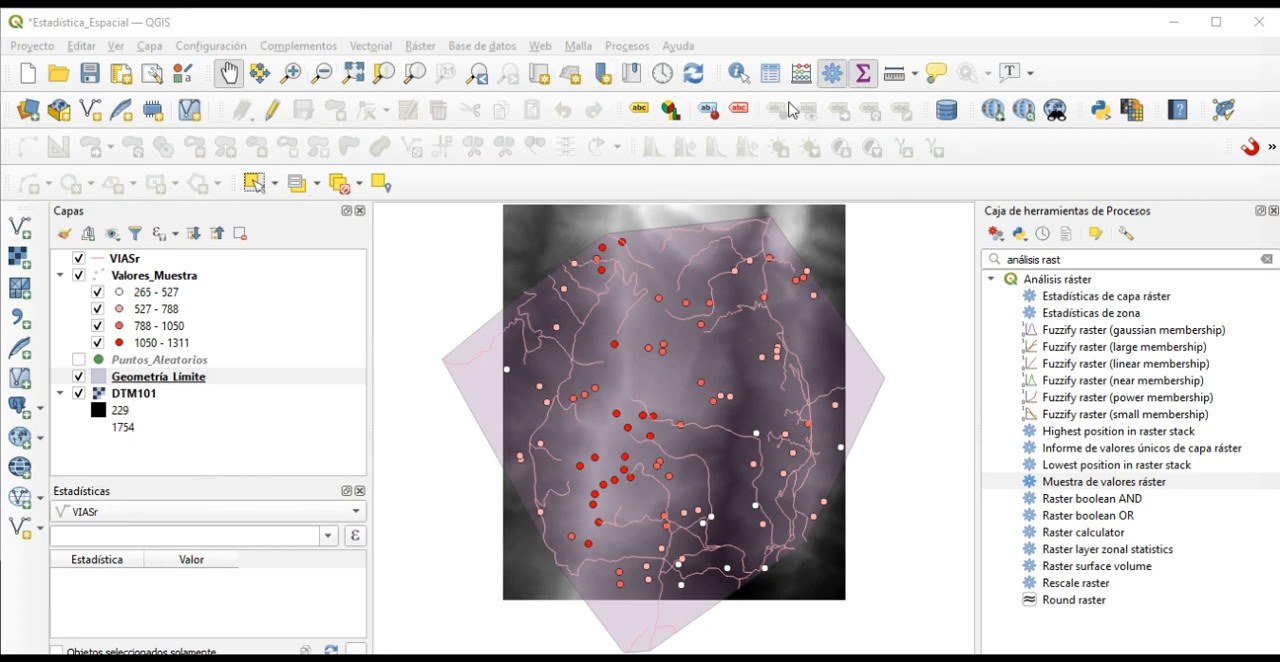
{"action": "left_click", "coordinate": [866, 79]}
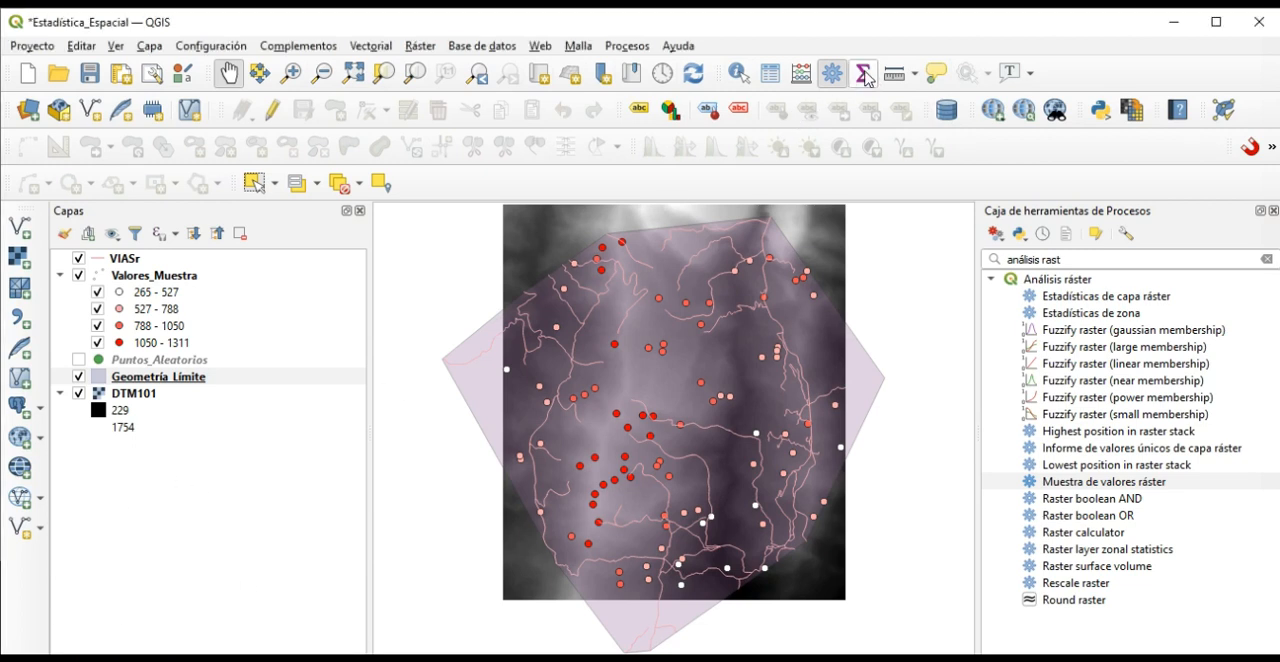
{"action": "left_click", "coordinate": [866, 79]}
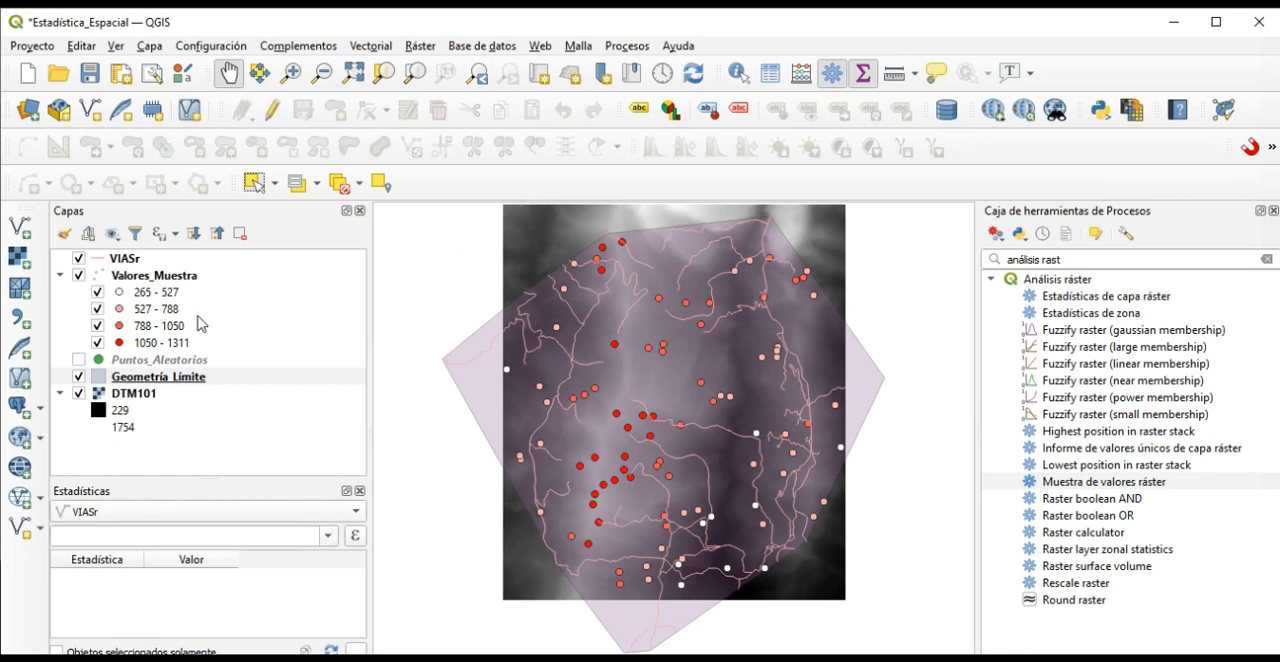
Compute statistics for the SAMPLE_1 field of the Valores_Muestra layer and enlarge the statistics list.
{"action": "left_click", "coordinate": [286, 511]}
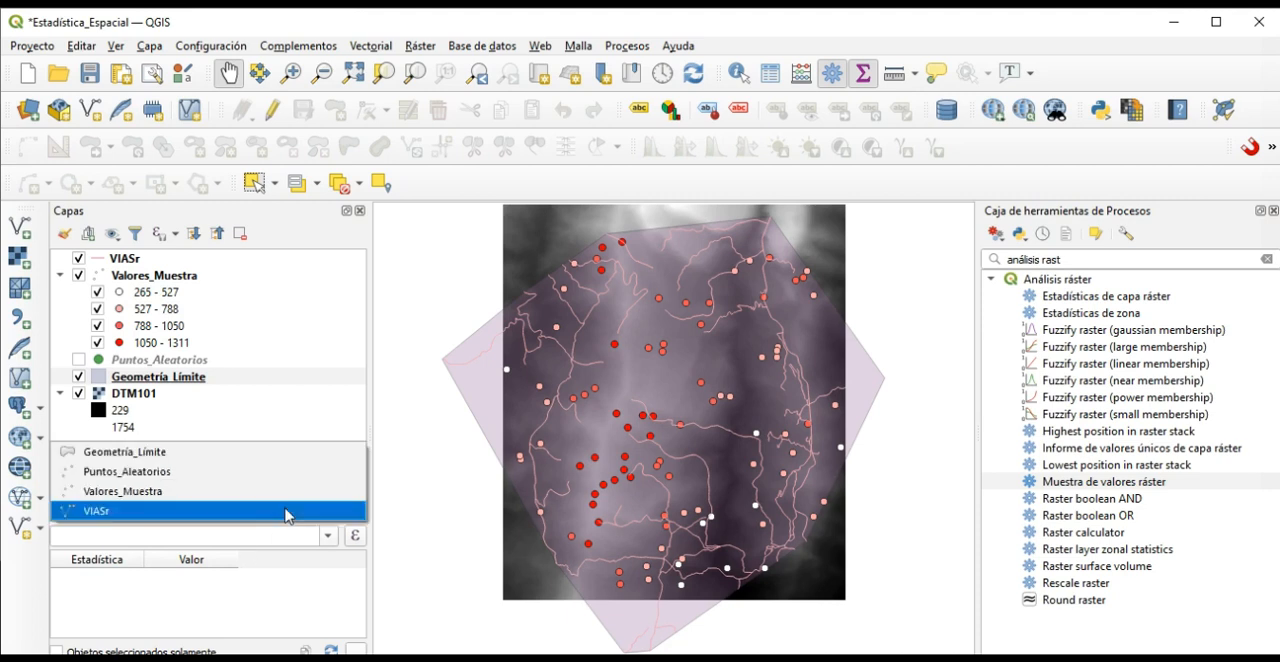
{"action": "left_click", "coordinate": [210, 491]}
{"action": "left_click", "coordinate": [329, 537]}
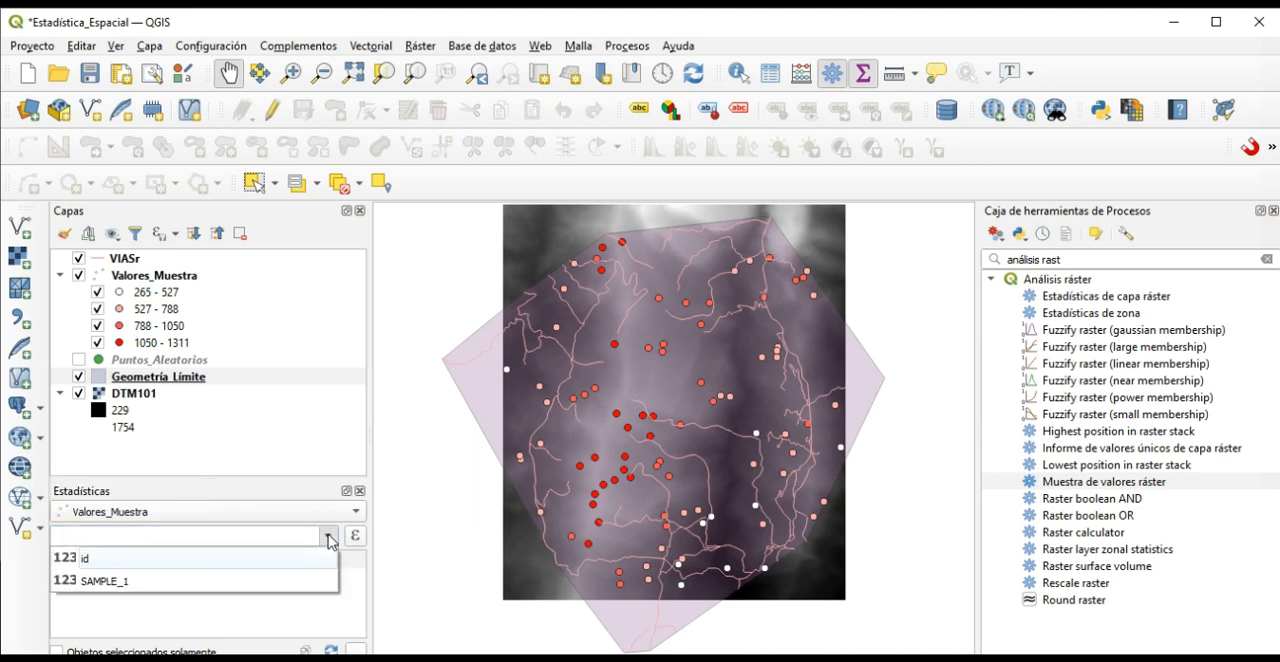
{"action": "left_click", "coordinate": [95, 588]}
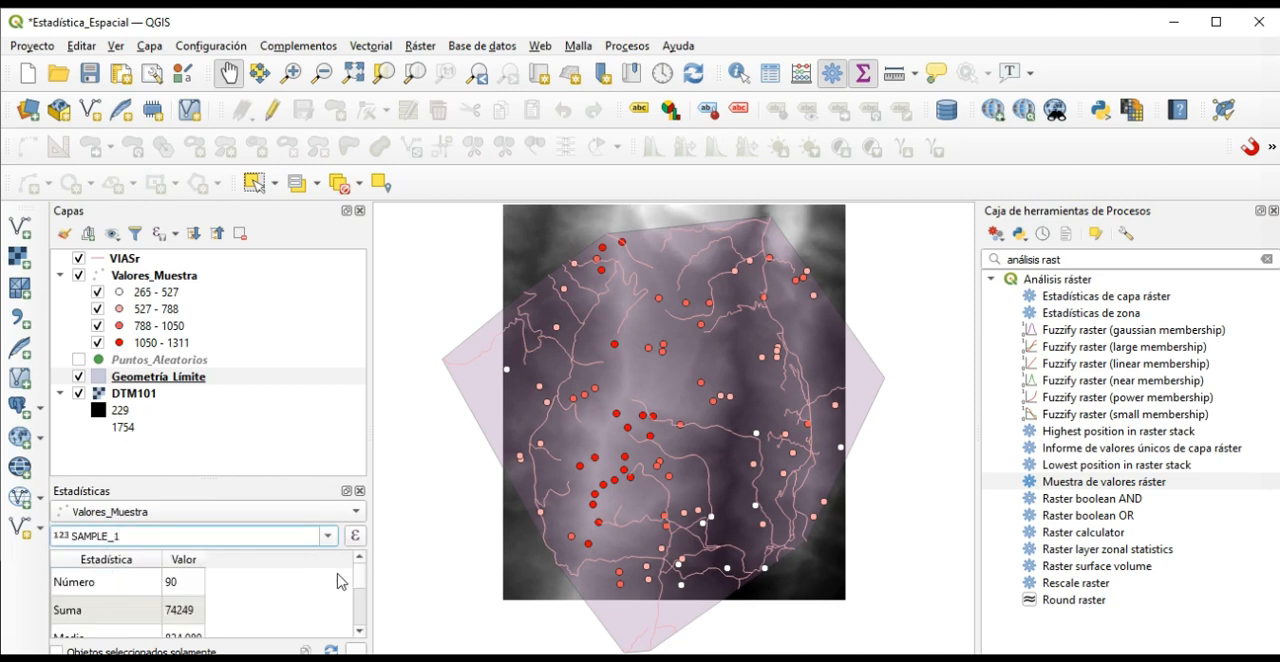
{"action": "left_click_drag", "start_coordinate": [195, 476], "coordinate": [242, 293]}
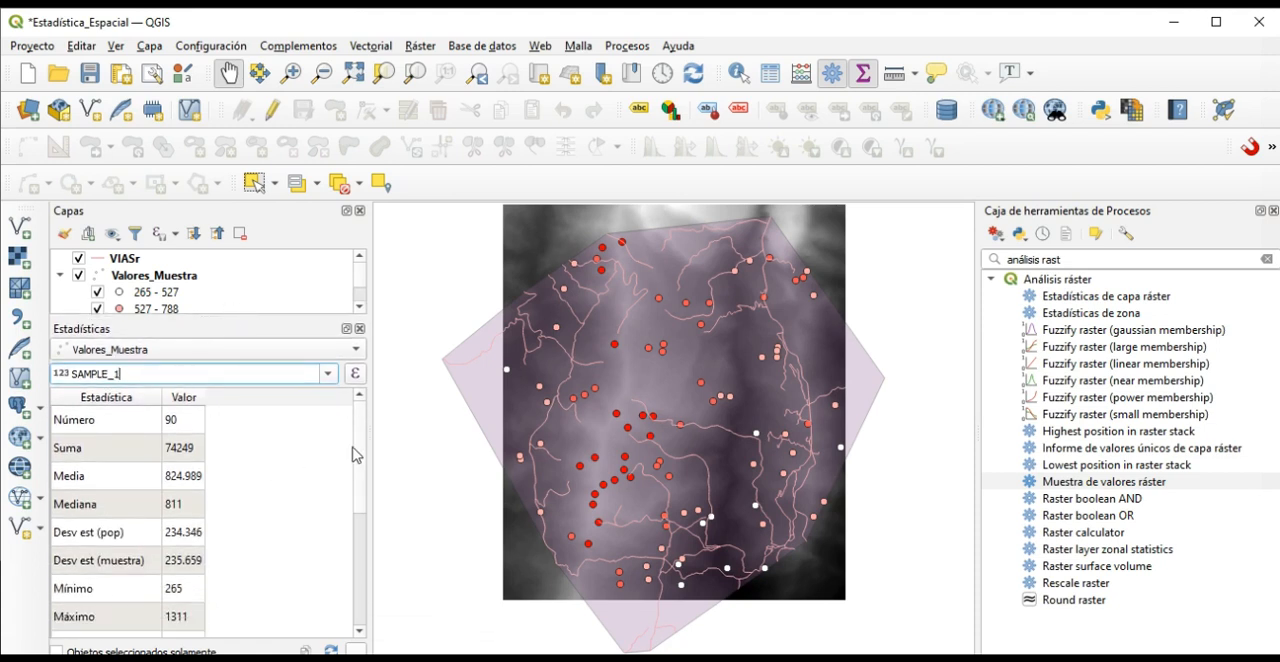
Examine the complete list of SAMPLE_1 statistics, from Número to Faltan valores (nulos).
{"action": "left_click_drag", "start_coordinate": [360, 424], "coordinate": [357, 570]}
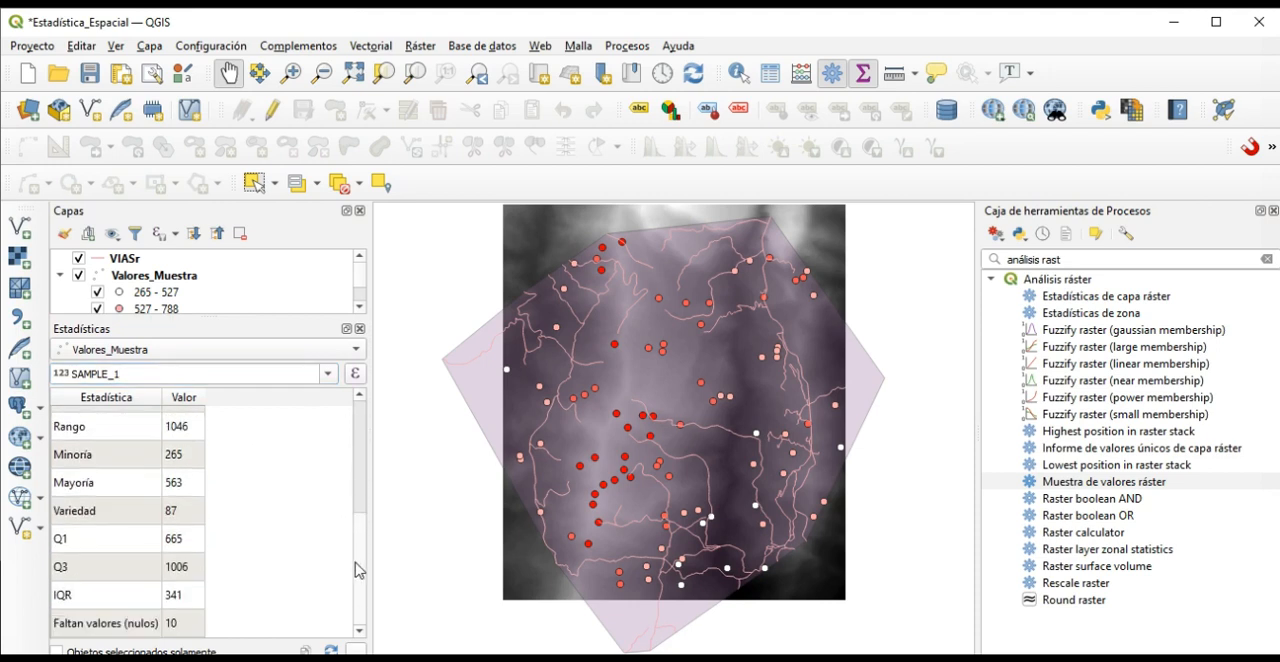
{"action": "scroll", "coordinate": [358, 582], "scroll_direction": "up", "scroll_amount": 1}
{"action": "scroll", "coordinate": [358, 582], "scroll_direction": "down", "scroll_amount": 1}
{"action": "left_click_drag", "start_coordinate": [358, 545], "coordinate": [363, 423]}
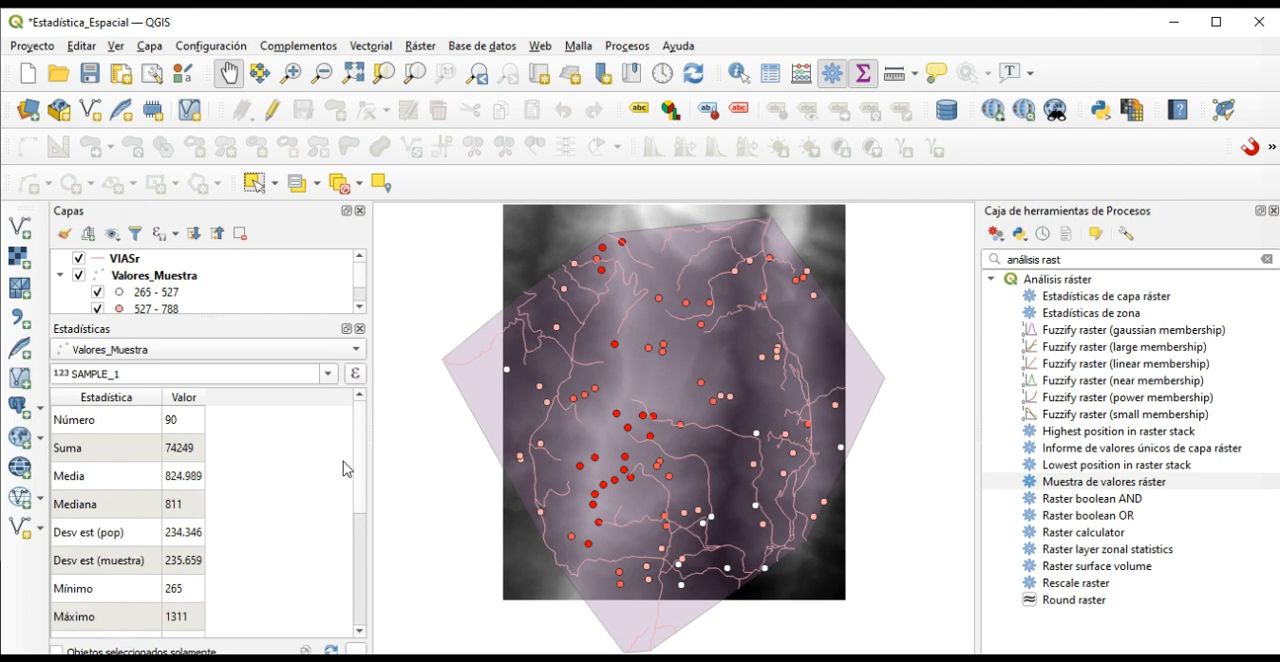
{"action": "scroll", "coordinate": [362, 478], "scroll_direction": "down", "scroll_amount": 1}
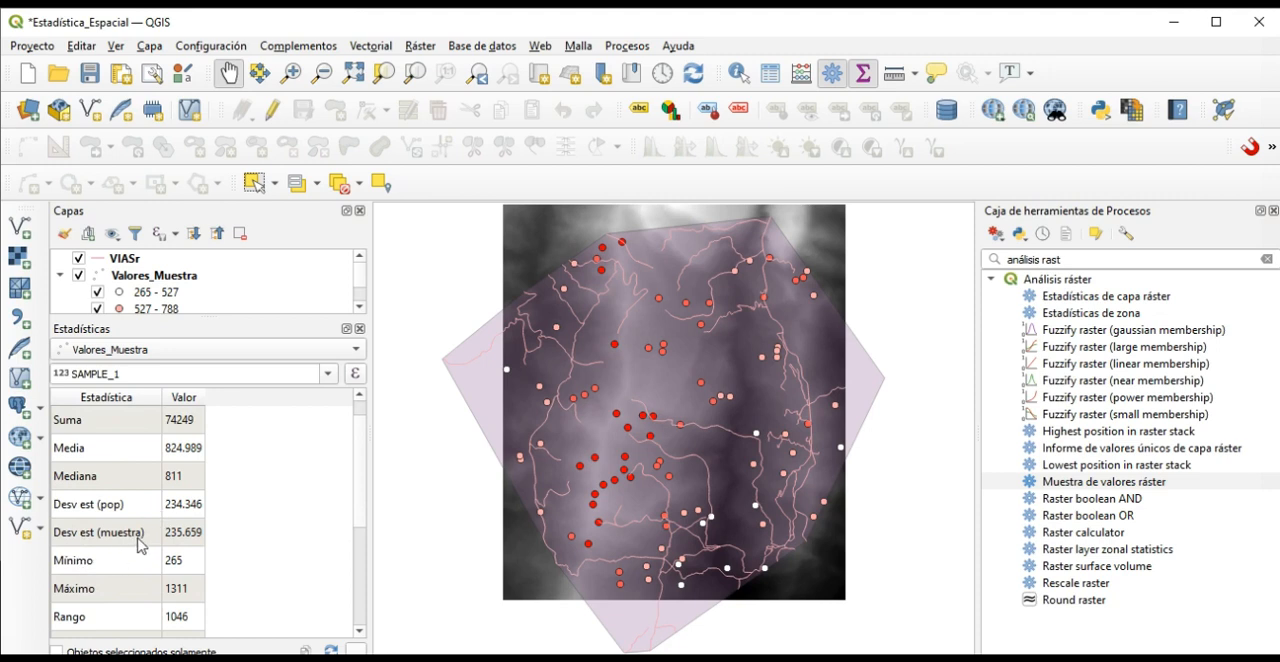
{"action": "left_click_drag", "start_coordinate": [363, 472], "coordinate": [363, 492]}
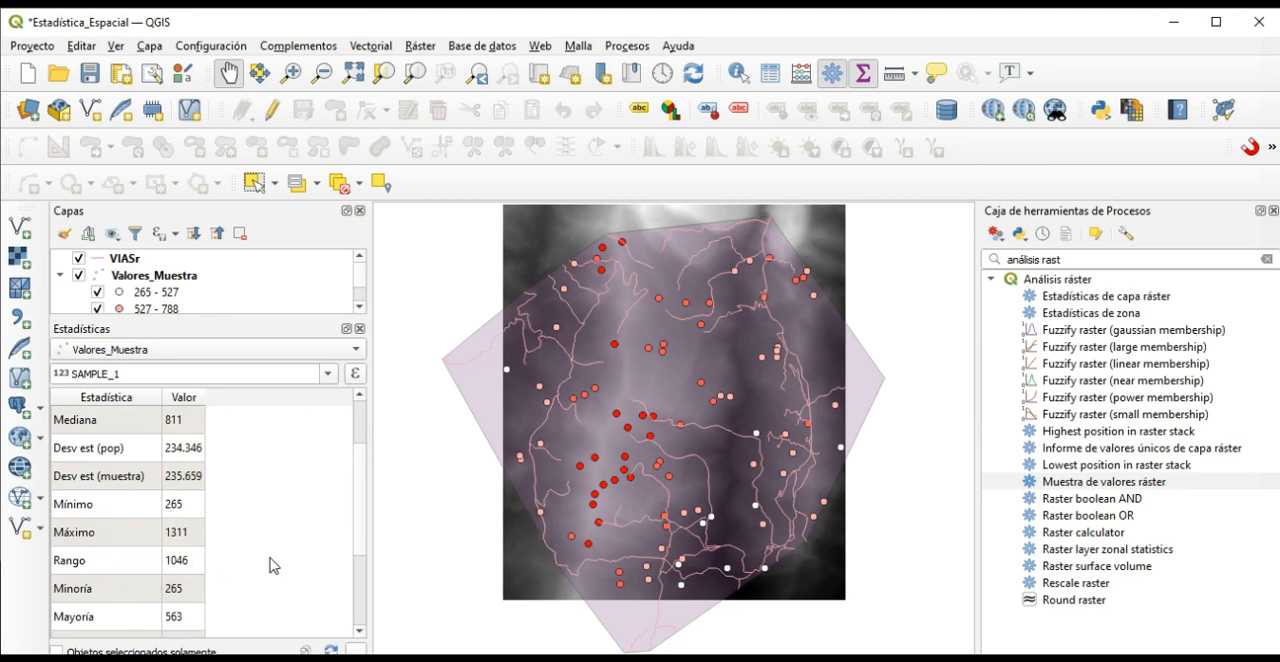
{"action": "left_click_drag", "start_coordinate": [360, 500], "coordinate": [360, 559]}
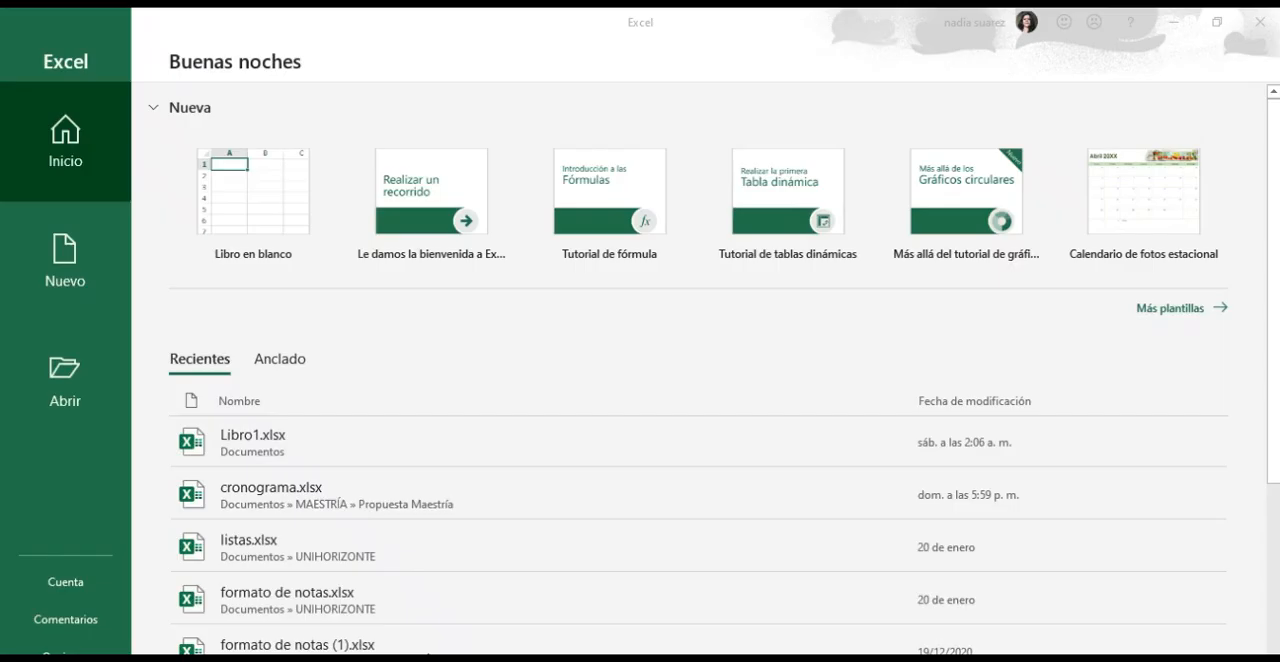
Create a blank Excel workbook and paste the copied SAMPLE_1 statistics table starting at cell F4.
{"action": "left_click", "coordinate": [275, 194]}
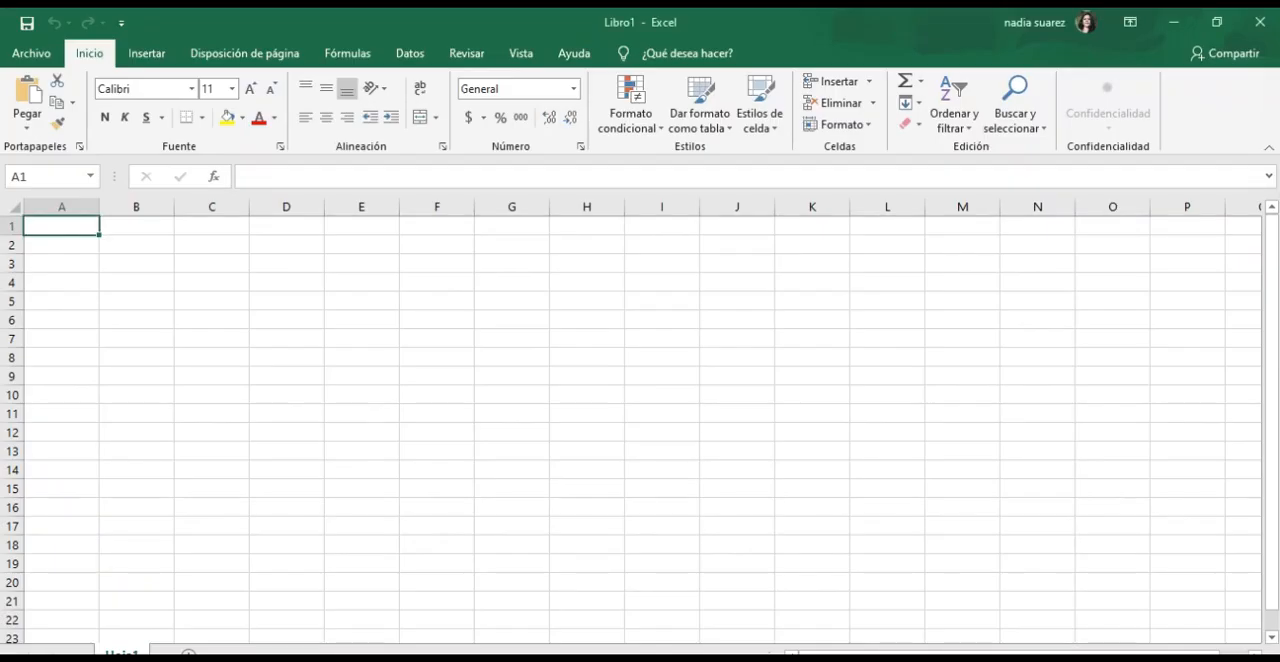
{"action": "left_click", "coordinate": [438, 281]}
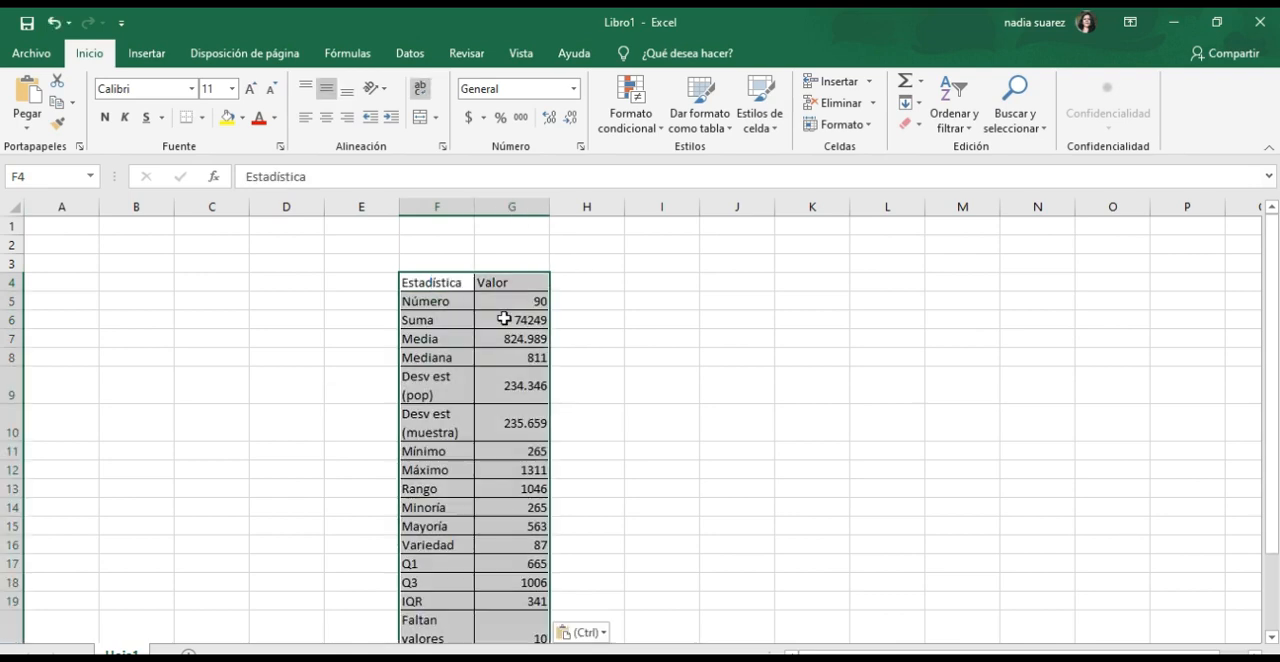
{"action": "scroll", "coordinate": [594, 455], "scroll_direction": "down", "scroll_amount": 3}
{"action": "scroll", "coordinate": [597, 470], "scroll_direction": "up", "scroll_amount": 2}
{"action": "left_click", "coordinate": [627, 436]}
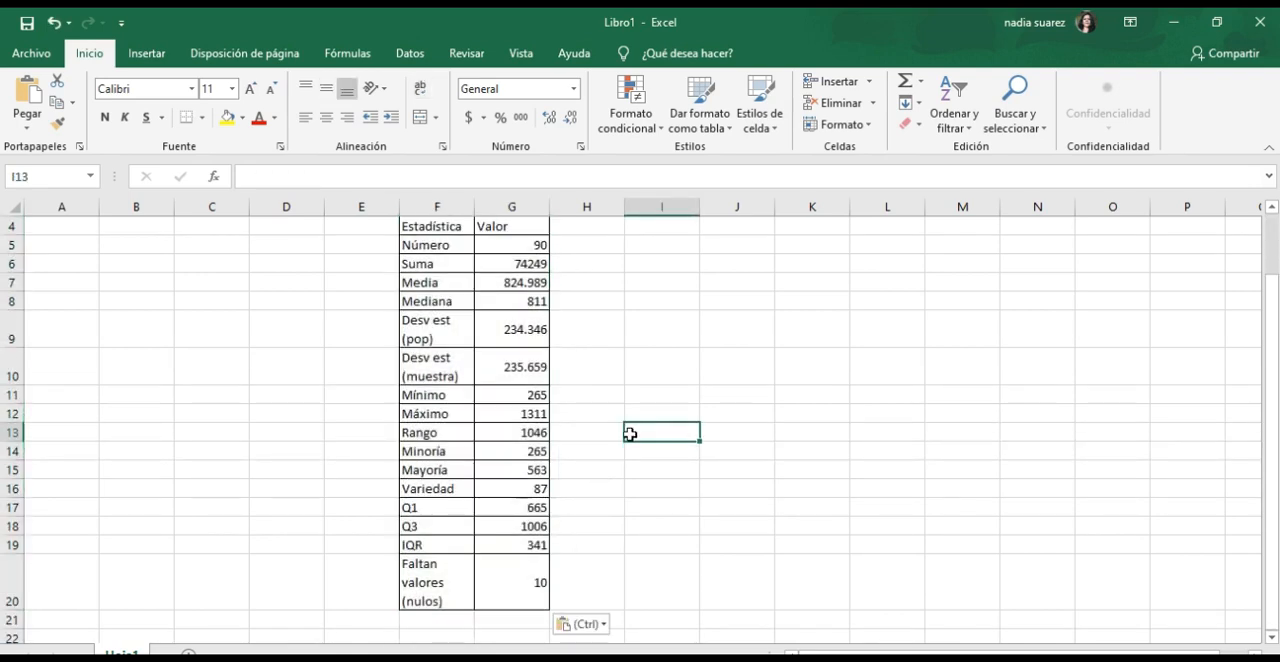
Examine the pasted statistics row by row in the worksheet, including central tendency, dispersion, extremes, quartiles and null values.
{"action": "scroll", "coordinate": [606, 460], "scroll_direction": "up", "scroll_amount": 1}
{"action": "scroll", "coordinate": [580, 448], "scroll_direction": "down", "scroll_amount": 1}
{"action": "scroll", "coordinate": [502, 424], "scroll_direction": "up", "scroll_amount": 1}
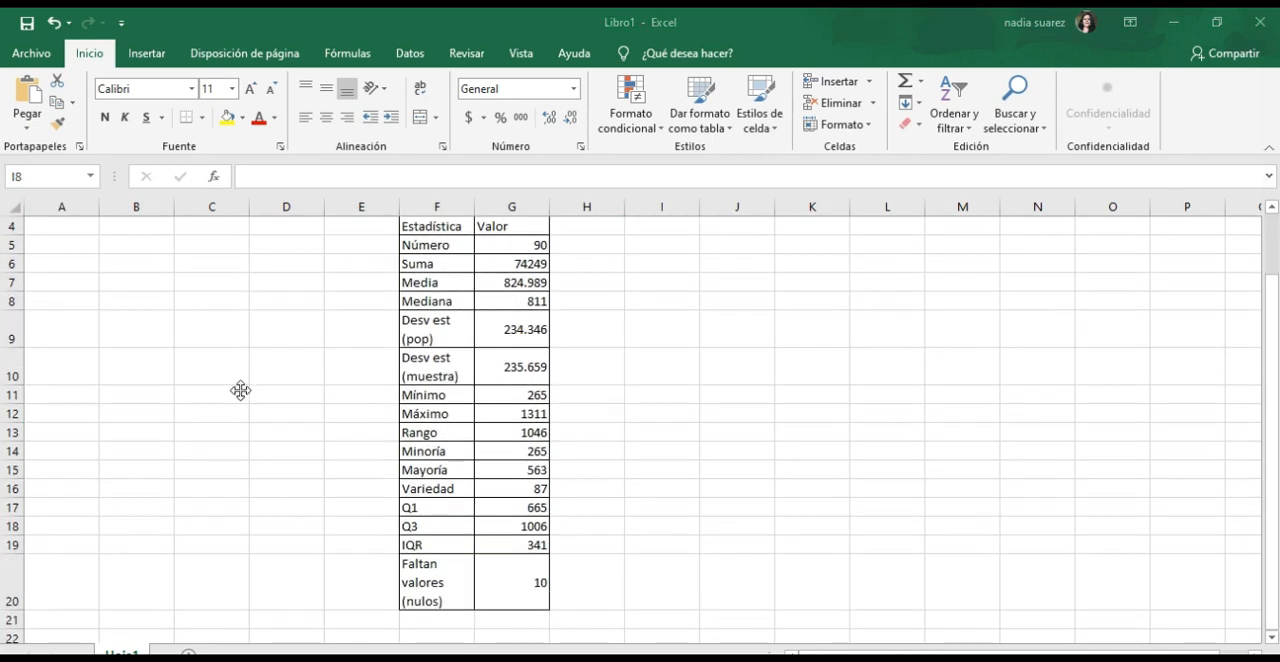
{"action": "scroll", "coordinate": [241, 393], "scroll_direction": "up", "scroll_amount": 1}
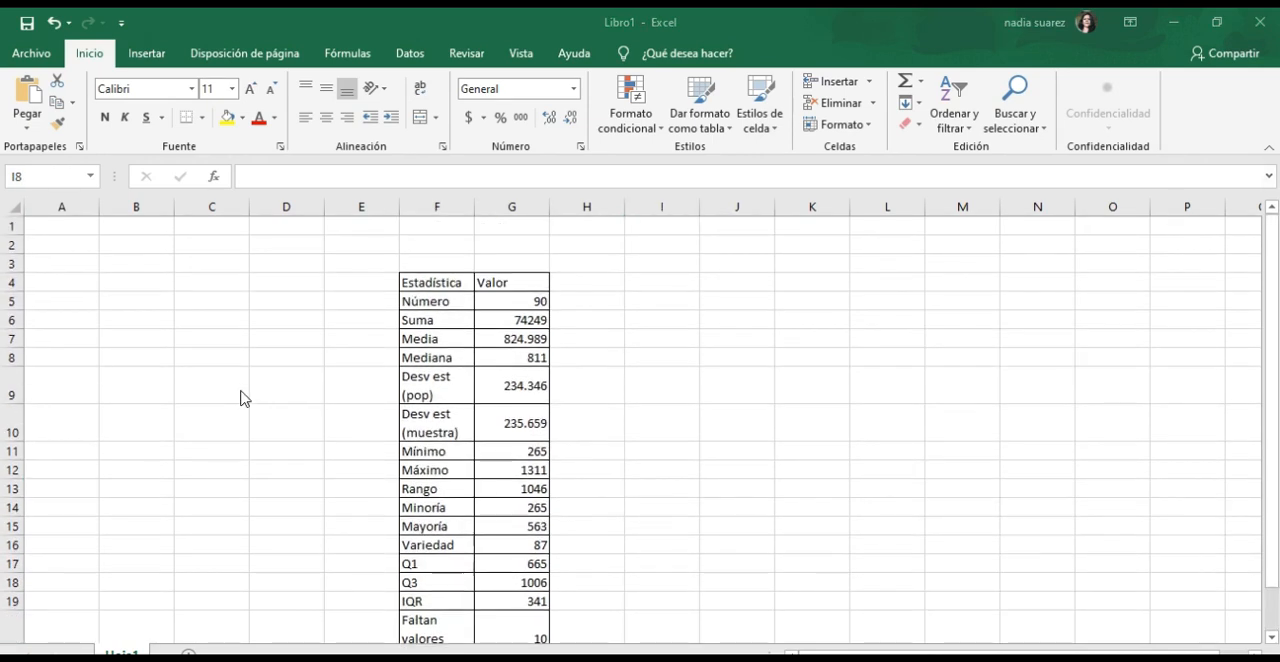
{"action": "left_click", "coordinate": [606, 430]}
{"action": "left_click", "coordinate": [603, 428]}
{"action": "left_click", "coordinate": [594, 376]}
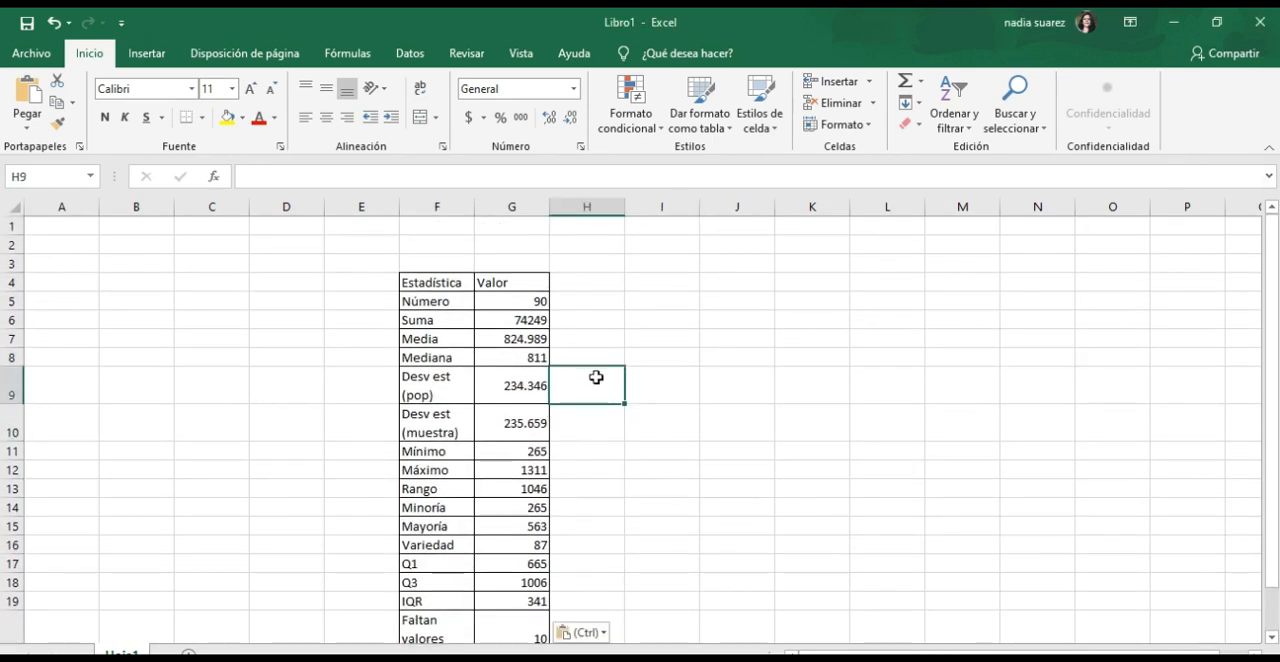
{"action": "left_click", "coordinate": [591, 355]}
{"action": "left_click", "coordinate": [593, 341]}
{"action": "left_click", "coordinate": [594, 318]}
{"action": "left_click", "coordinate": [595, 300]}
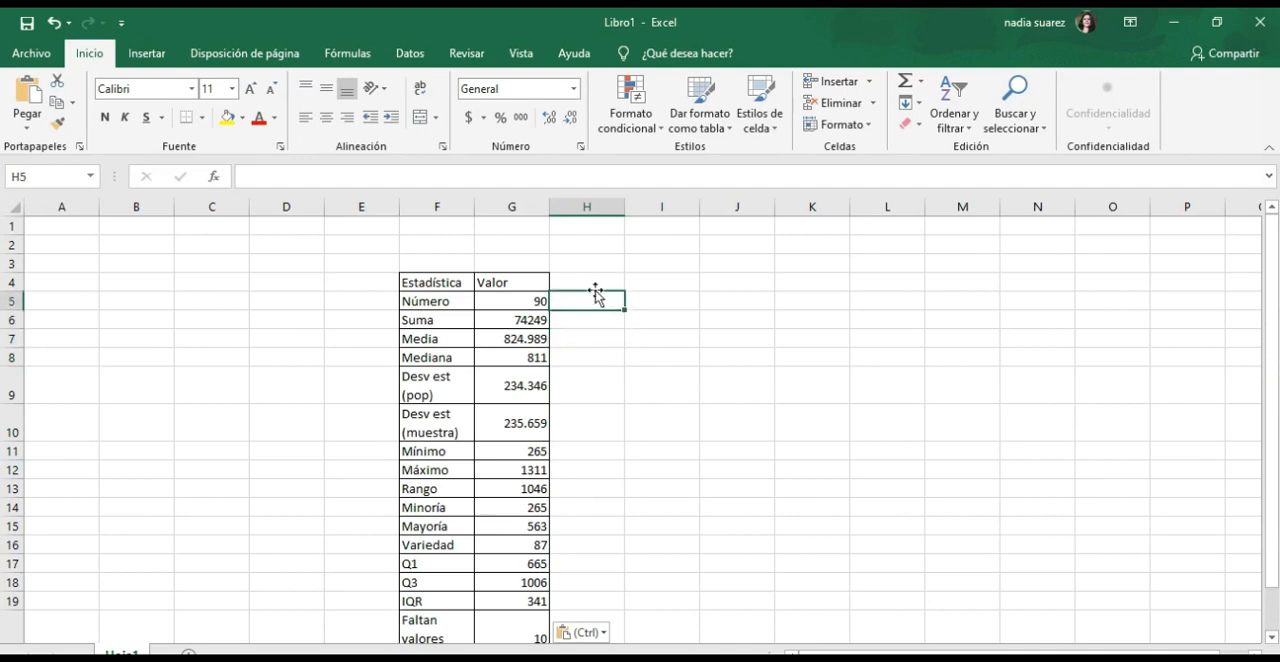
{"action": "left_click", "coordinate": [594, 283]}
{"action": "scroll", "coordinate": [488, 452], "scroll_direction": "down", "scroll_amount": 2}
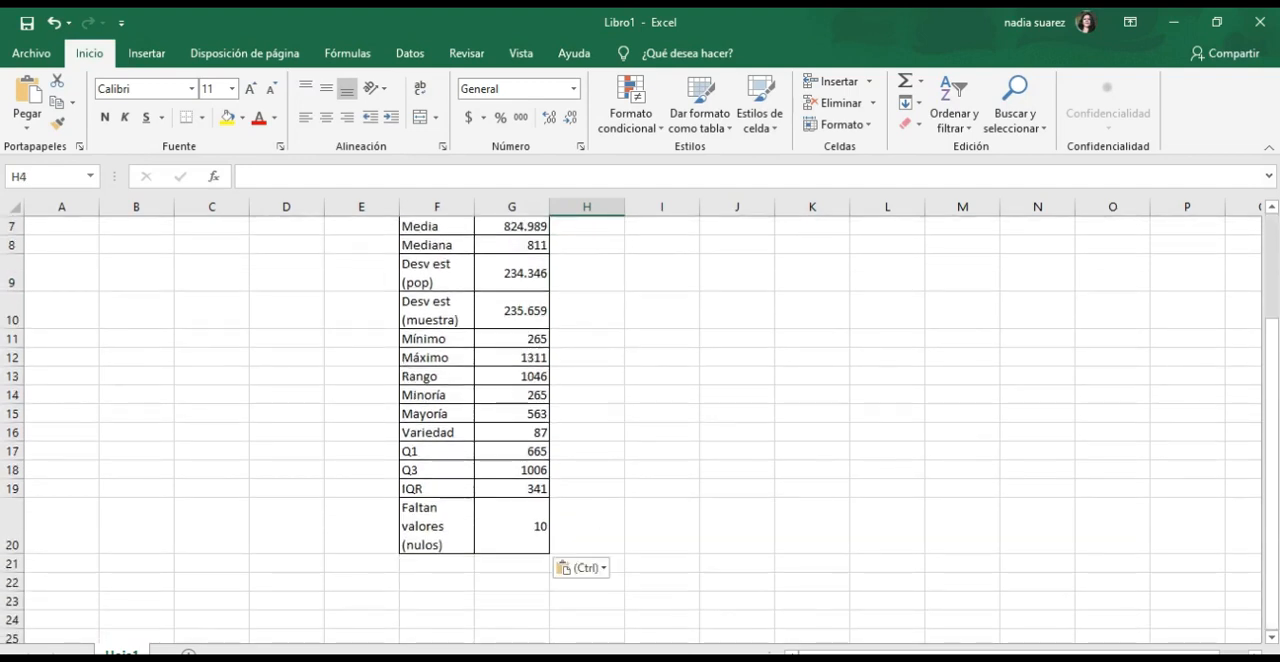
{"action": "scroll", "coordinate": [593, 340], "scroll_direction": "up", "scroll_amount": 2}
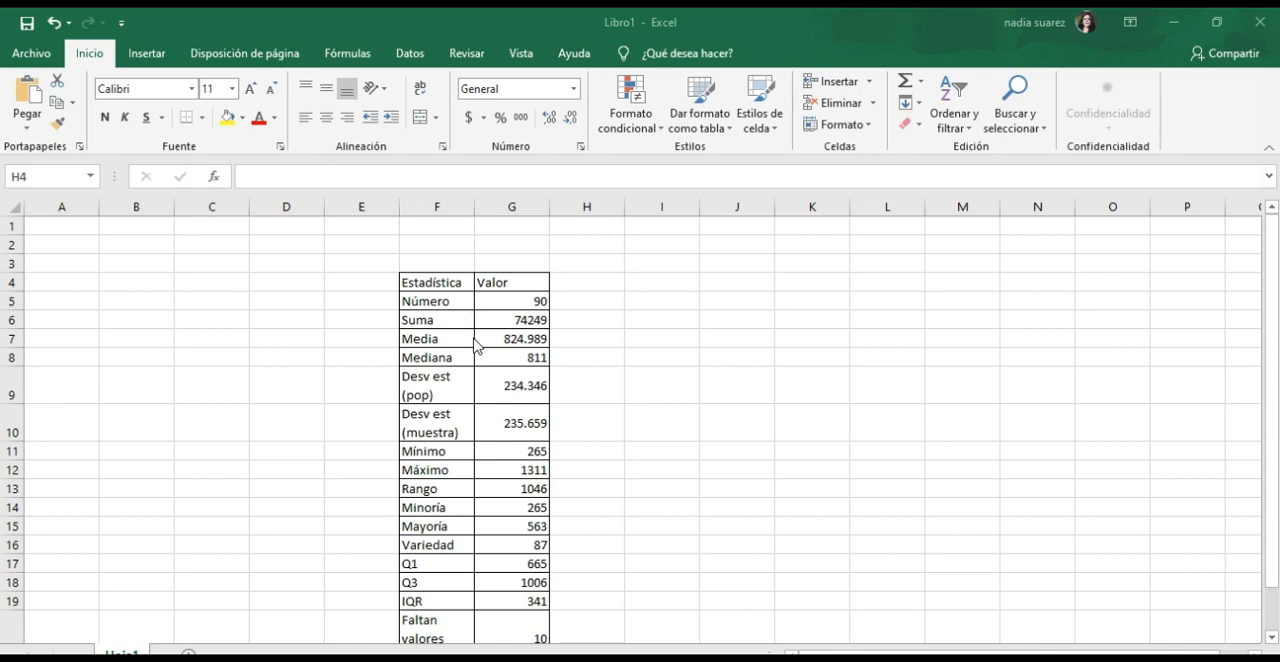
{"action": "scroll", "coordinate": [516, 390], "scroll_direction": "down", "scroll_amount": 1}
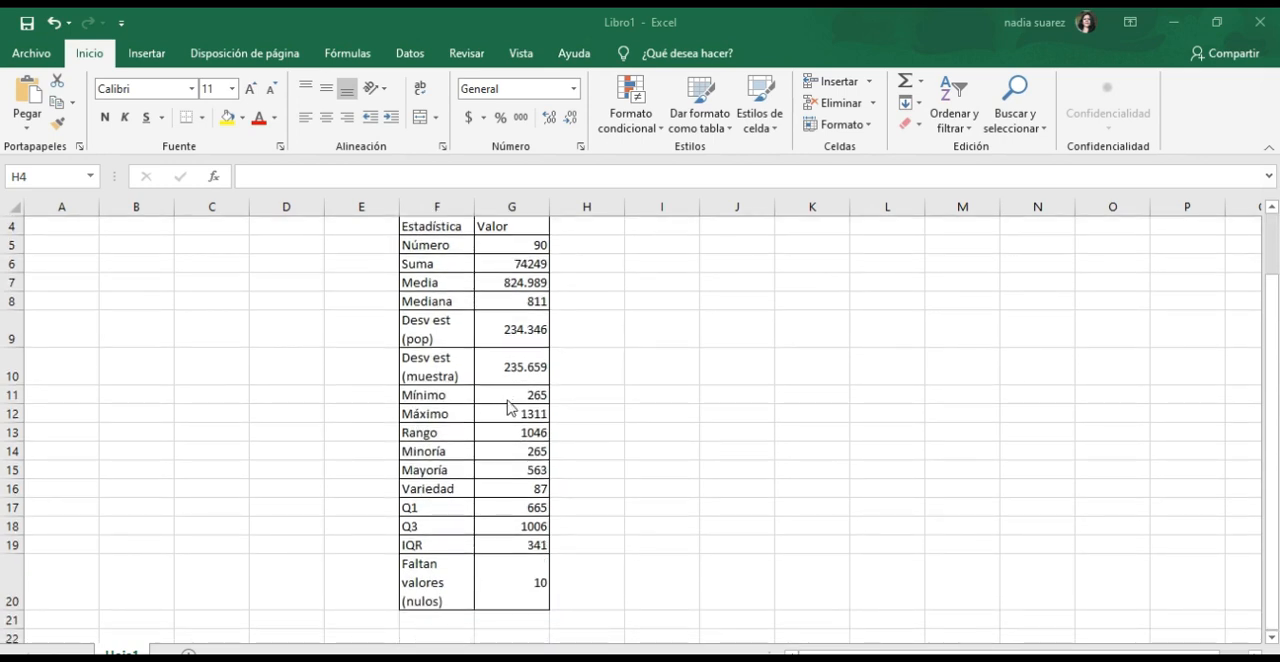
{"action": "scroll", "coordinate": [508, 406], "scroll_direction": "up", "scroll_amount": 1}
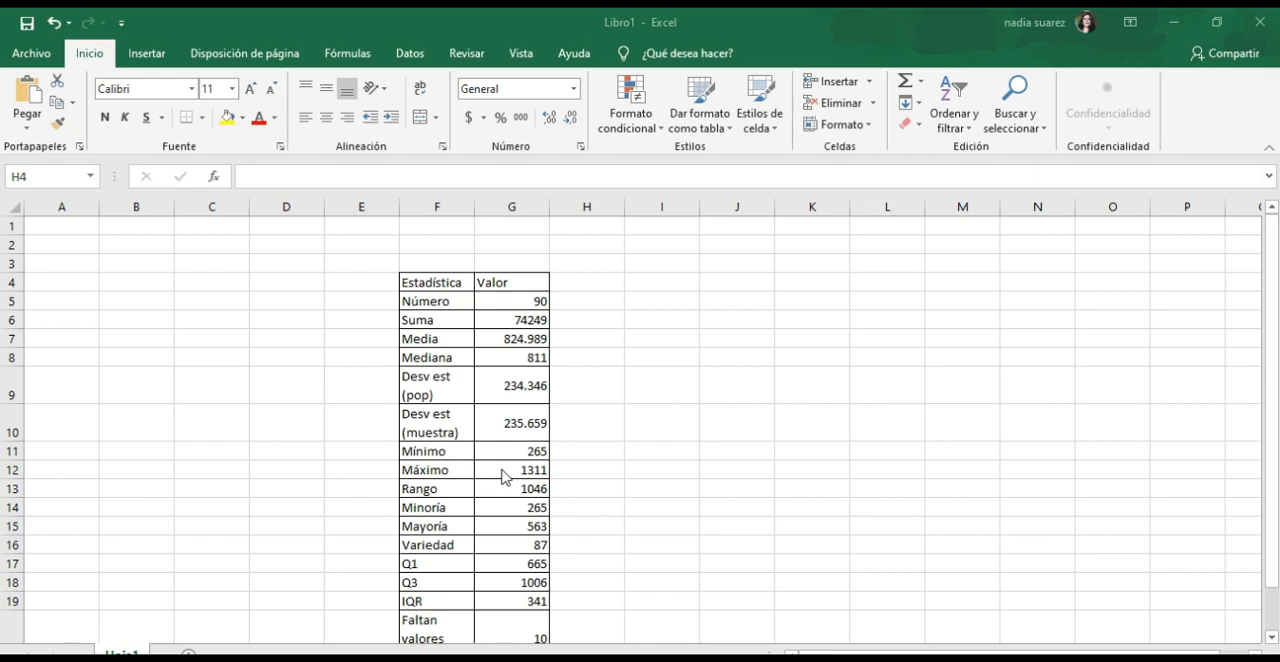
{"action": "scroll", "coordinate": [540, 476], "scroll_direction": "down", "scroll_amount": 2}
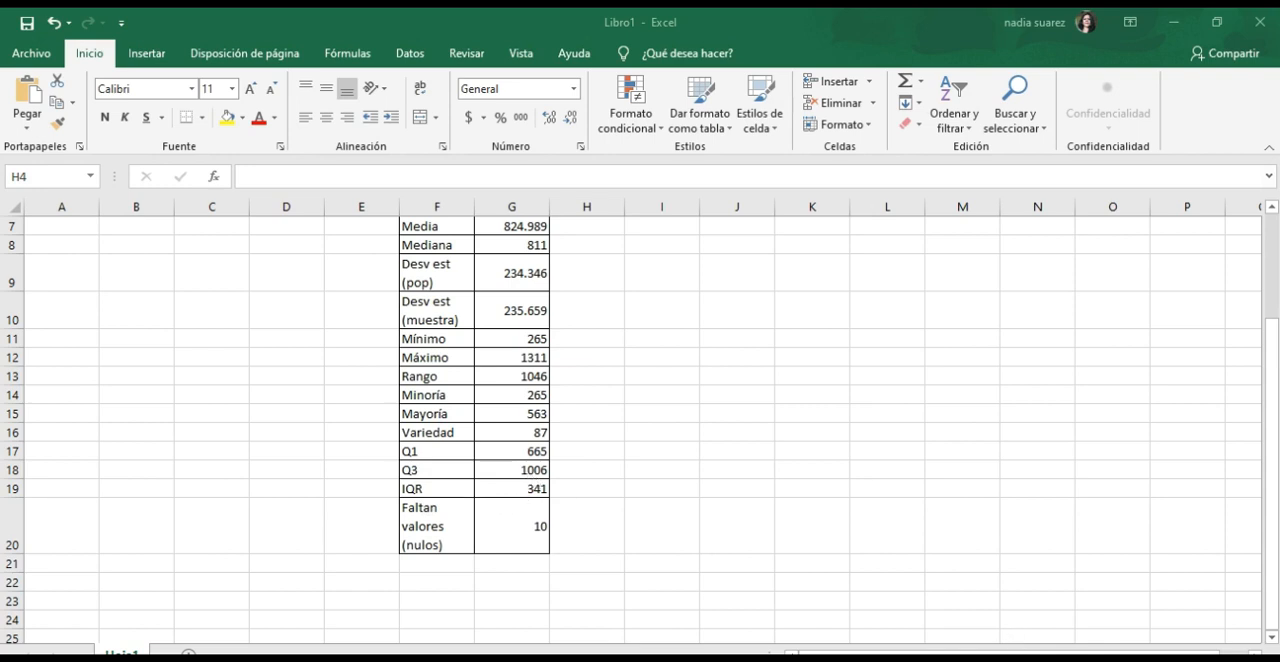
{"action": "scroll", "coordinate": [507, 465], "scroll_direction": "up", "scroll_amount": 1}
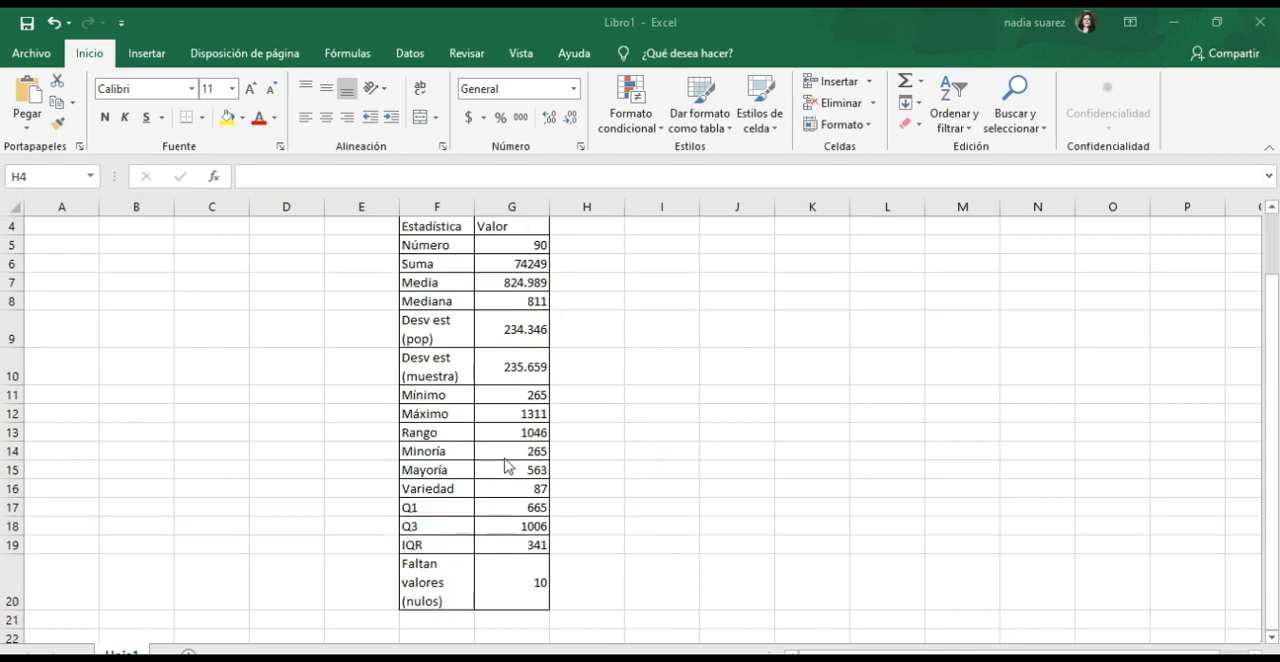
Switch back to QGIS, close the Estadísticas panel and enable editing on the Geometría_Límite layer.
{"action": "key", "text": "alt+Tab"}
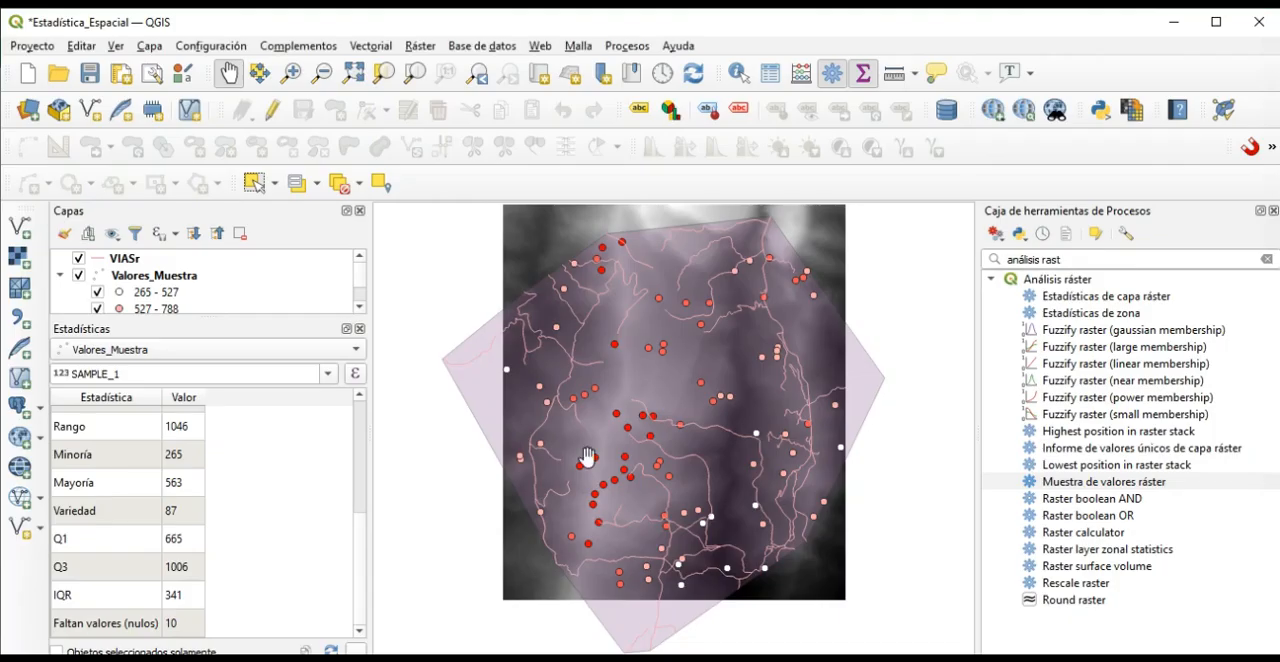
{"action": "left_click", "coordinate": [360, 329]}
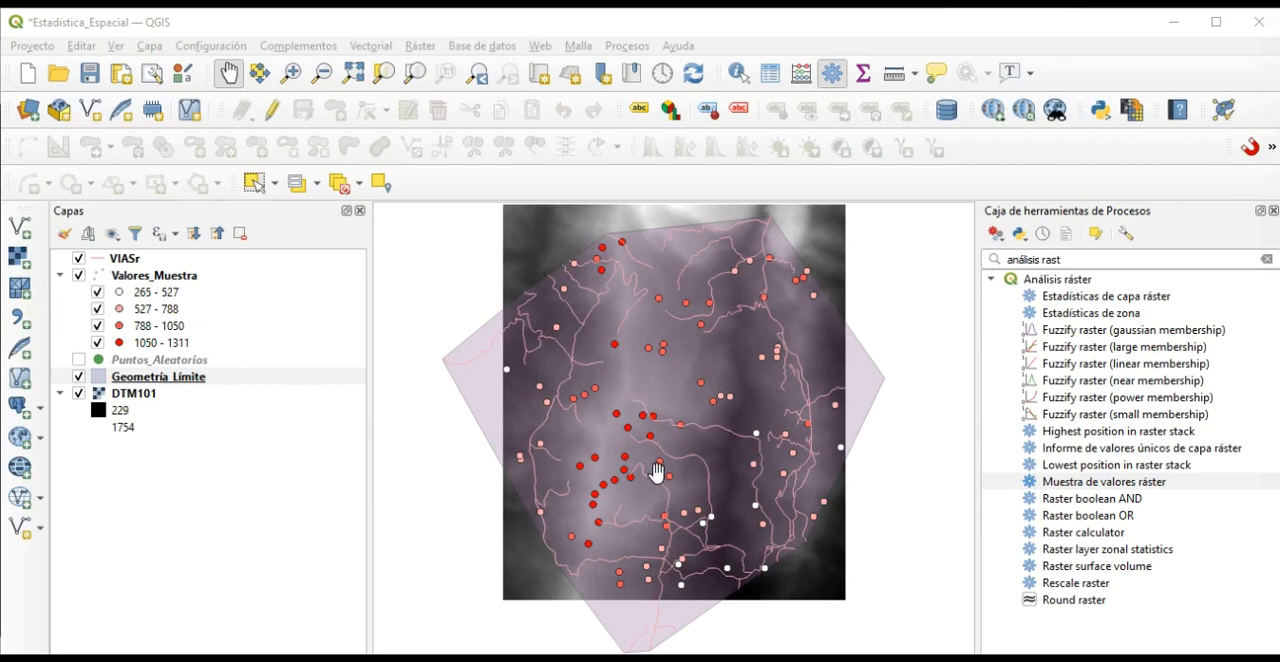
{"action": "left_click", "coordinate": [273, 113]}
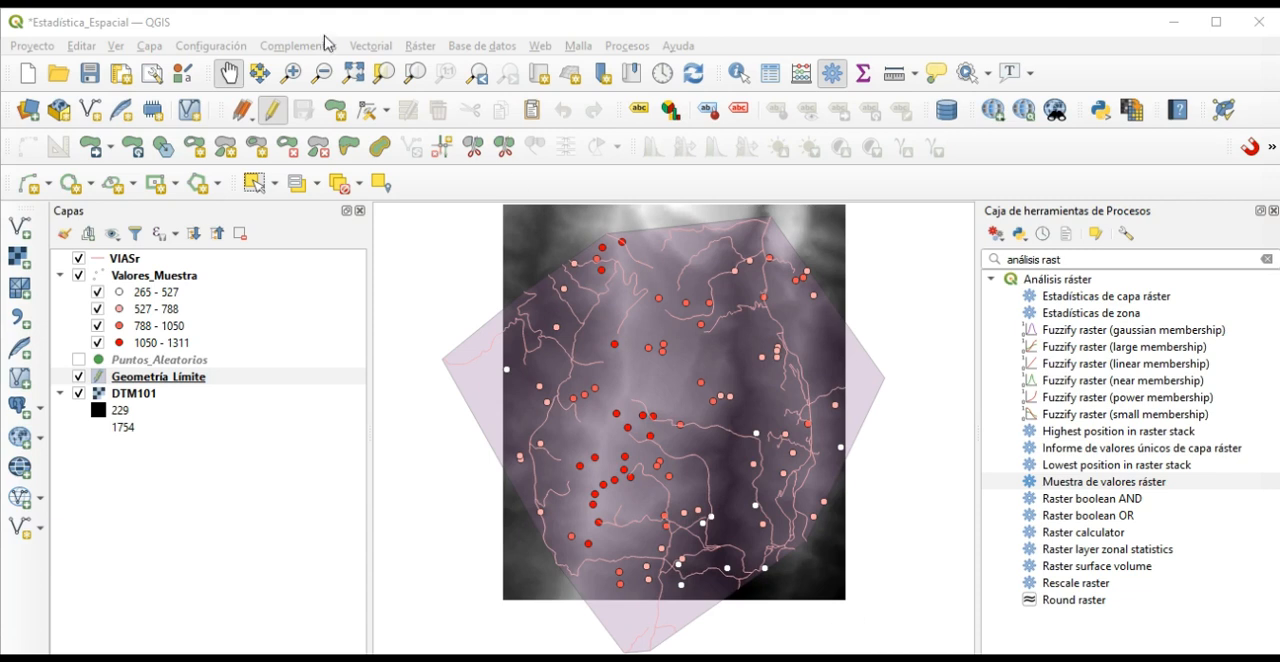
Start a new shapefile layer with the file name Puntos_distancia and the geometry type Punto.
{"action": "left_click", "coordinate": [149, 46]}
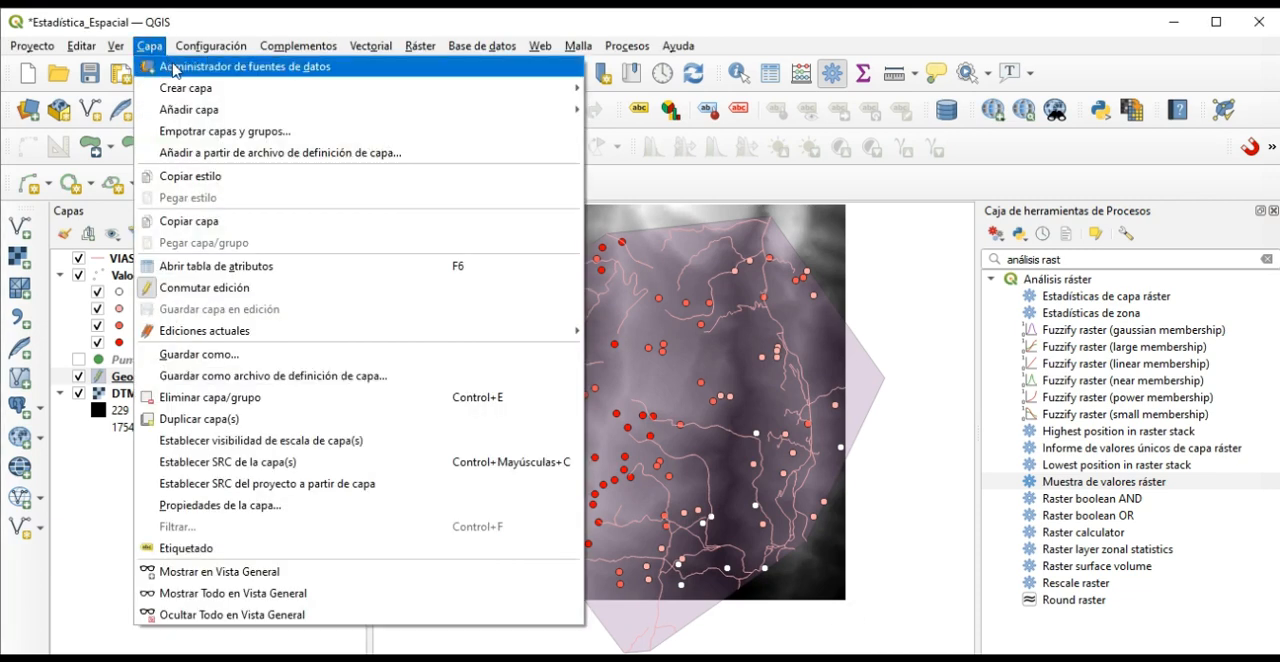
{"action": "mouse_move", "coordinate": [204, 90]}
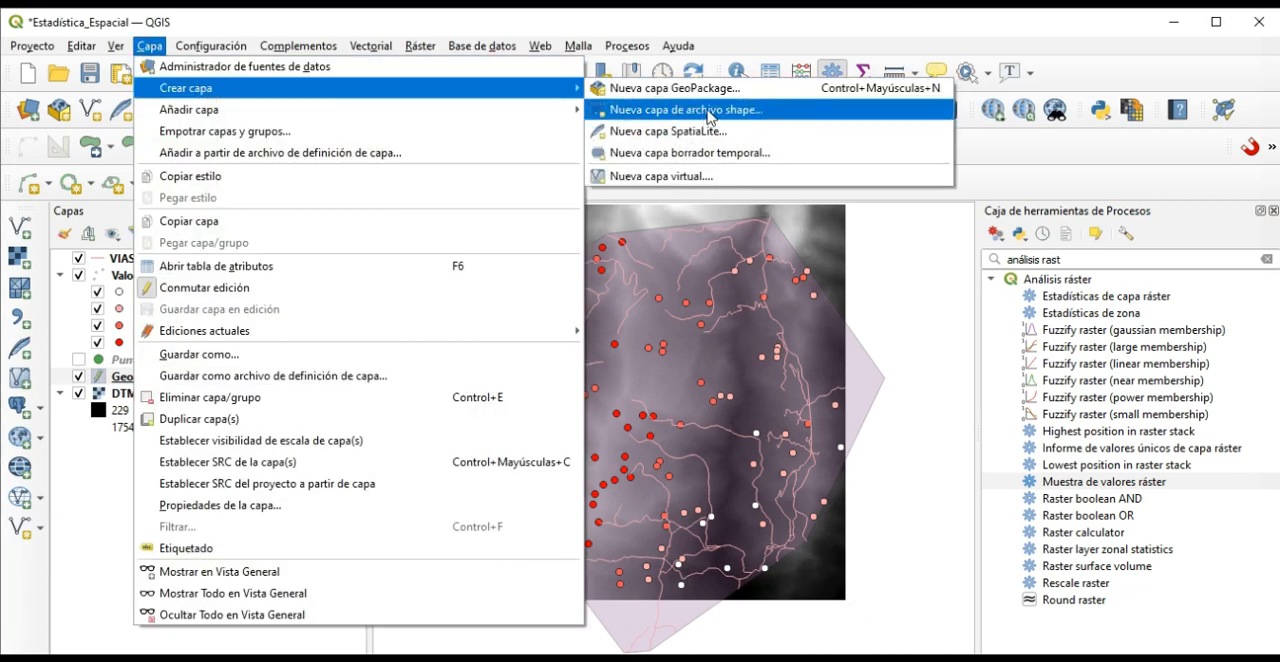
{"action": "left_click", "coordinate": [710, 112]}
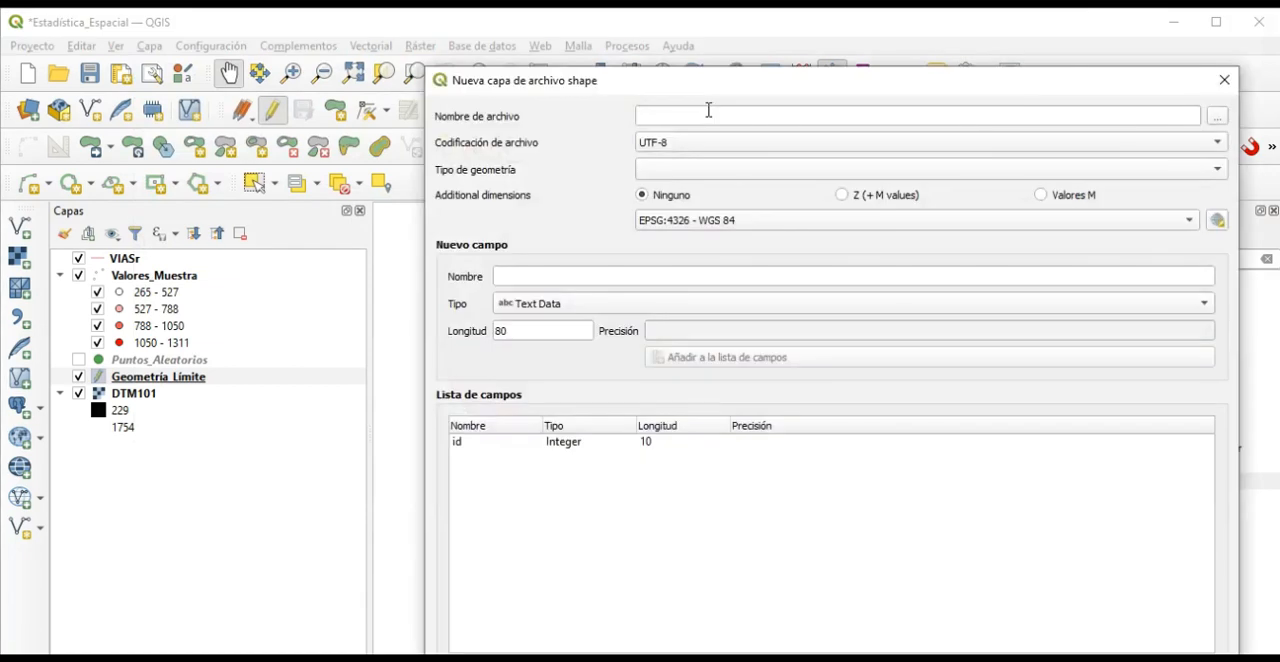
{"action": "left_click", "coordinate": [1198, 116]}
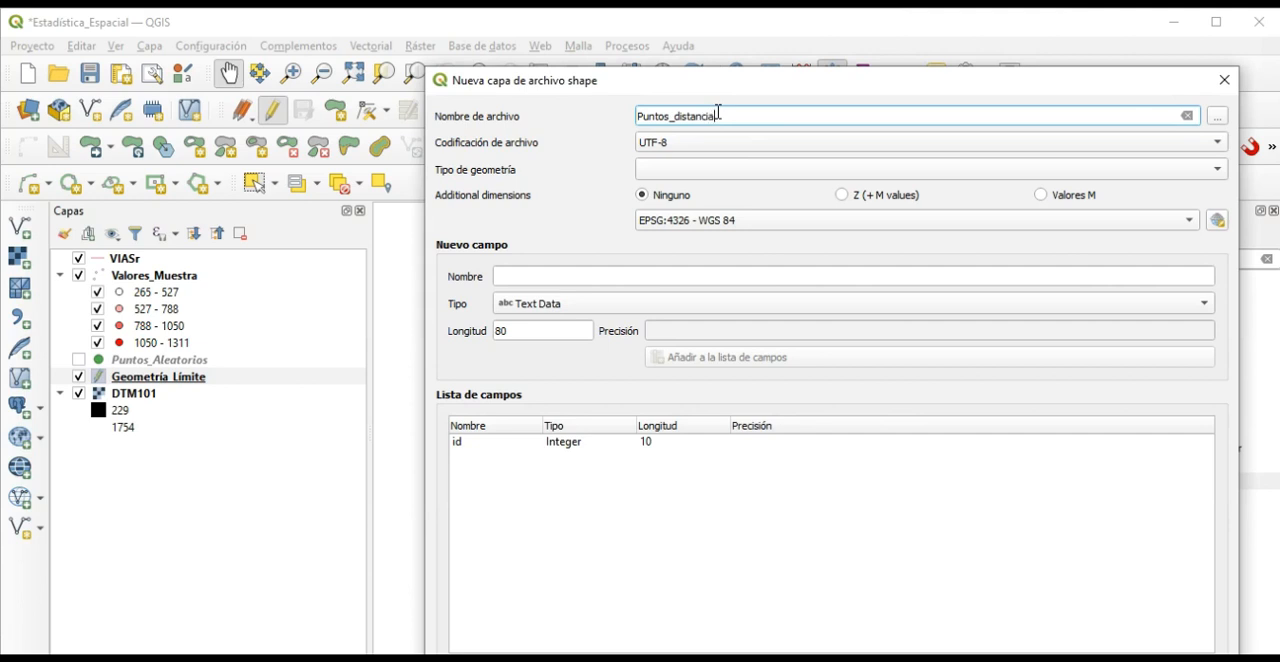
{"action": "left_click", "coordinate": [1135, 177]}
{"action": "left_click", "coordinate": [677, 189]}
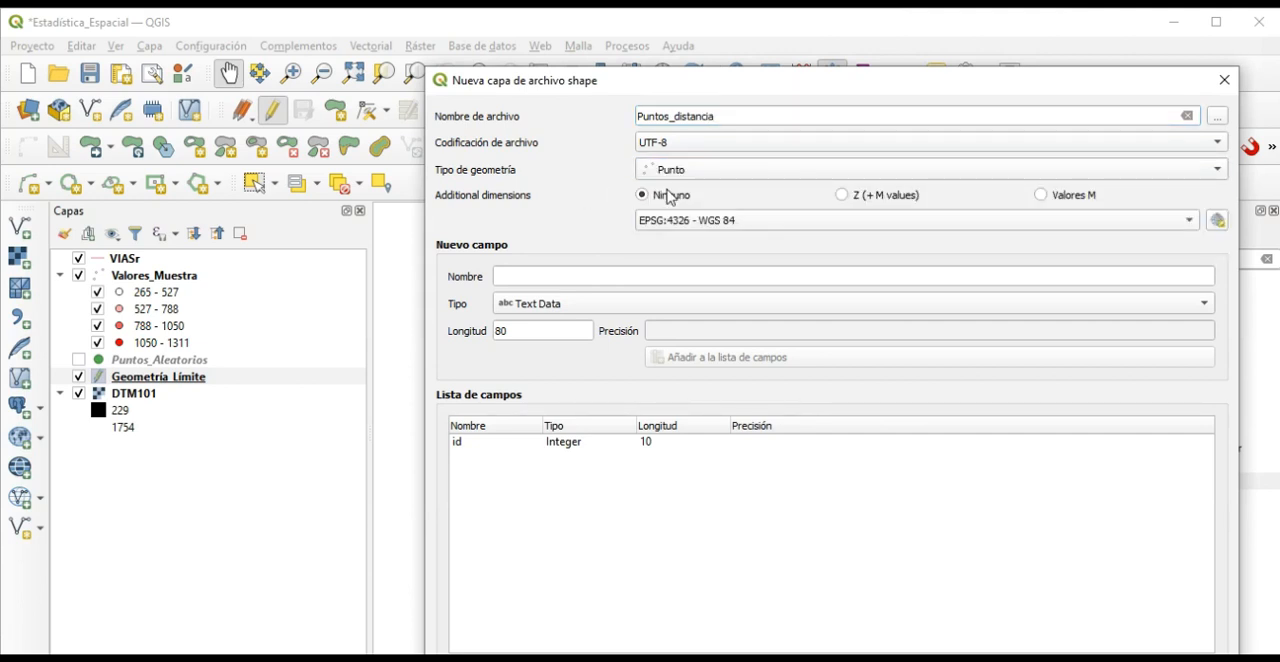
Assign the EPSG:3116 MAGNA-SIRGAS / Colombia Bogota zone reference system to Puntos_distancia and create the layer.
{"action": "left_click", "coordinate": [1217, 221]}
{"action": "left_click", "coordinate": [506, 176]}
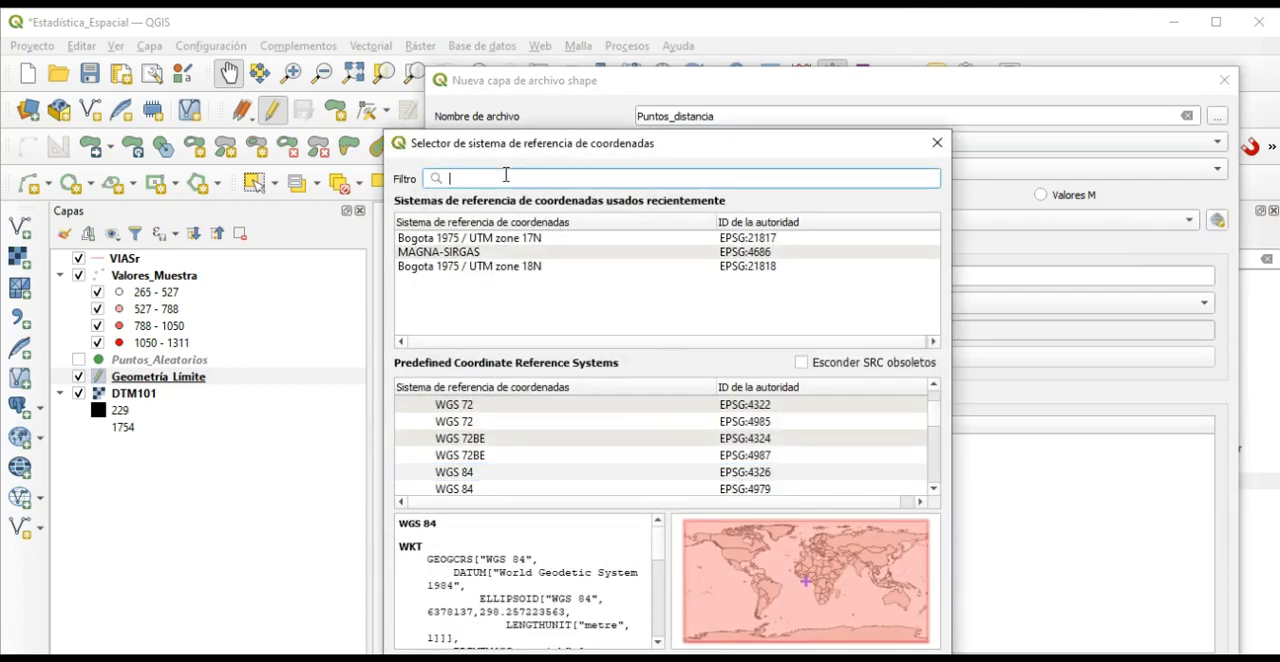
{"action": "type", "text": "3113"}
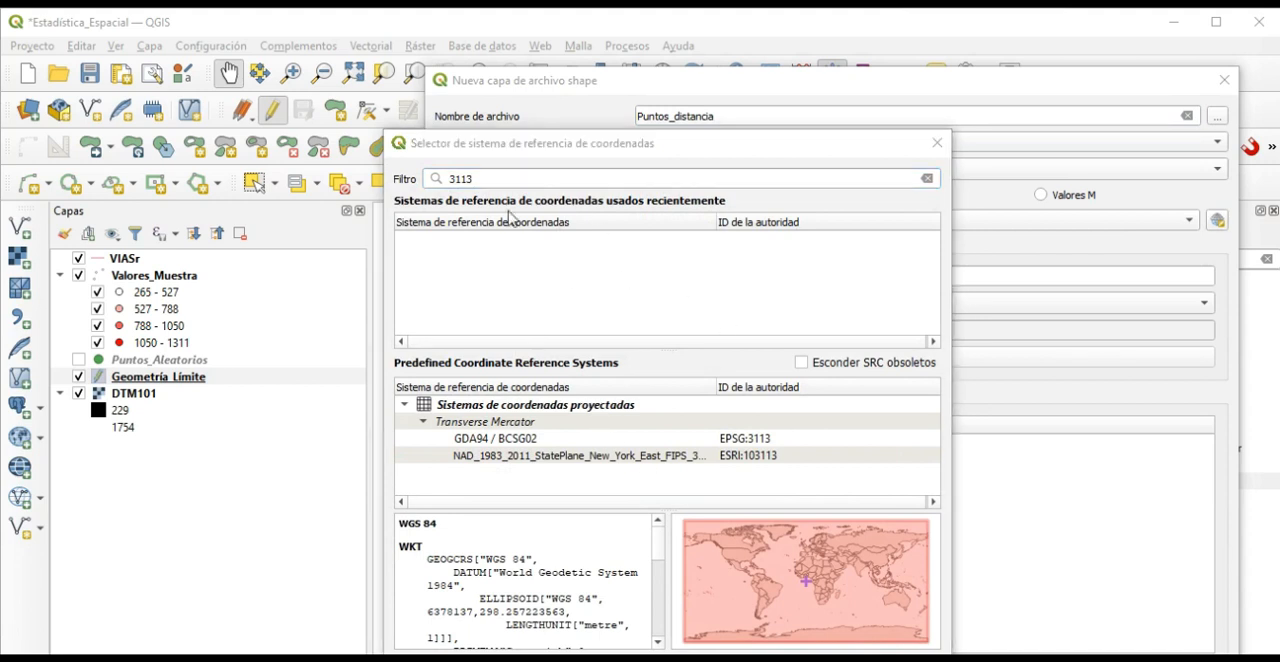
{"action": "left_click", "coordinate": [500, 178]}
{"action": "key", "text": "BackSpace"}
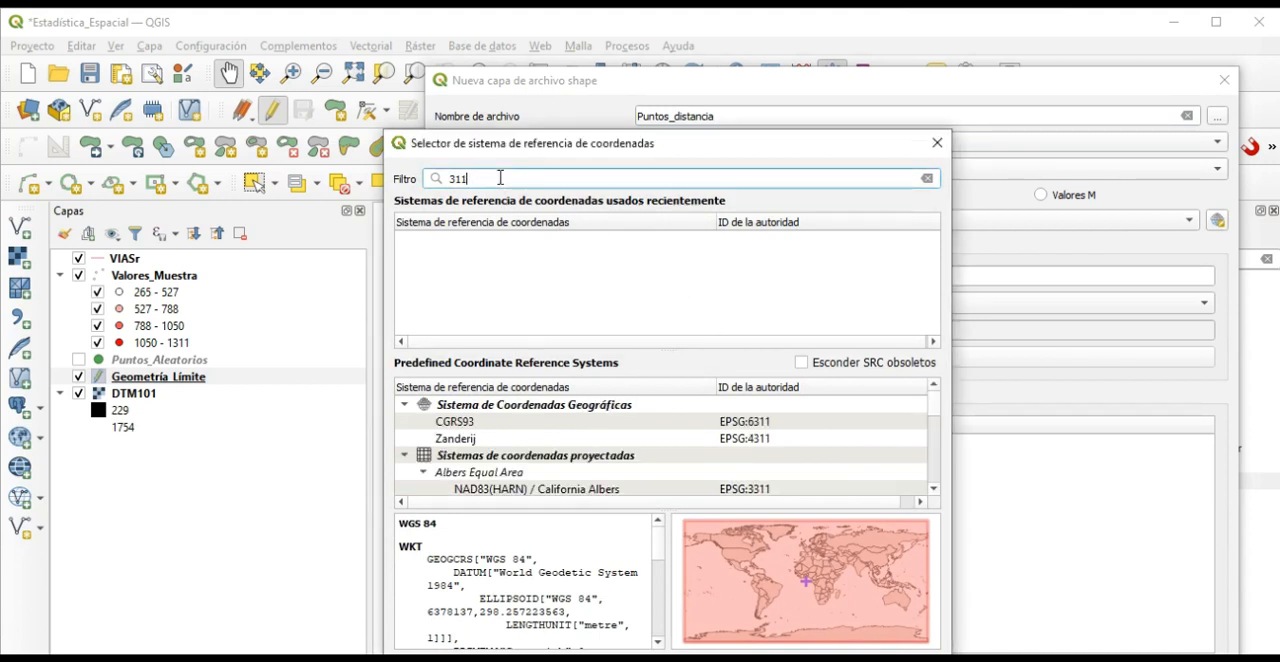
{"action": "type", "text": "6"}
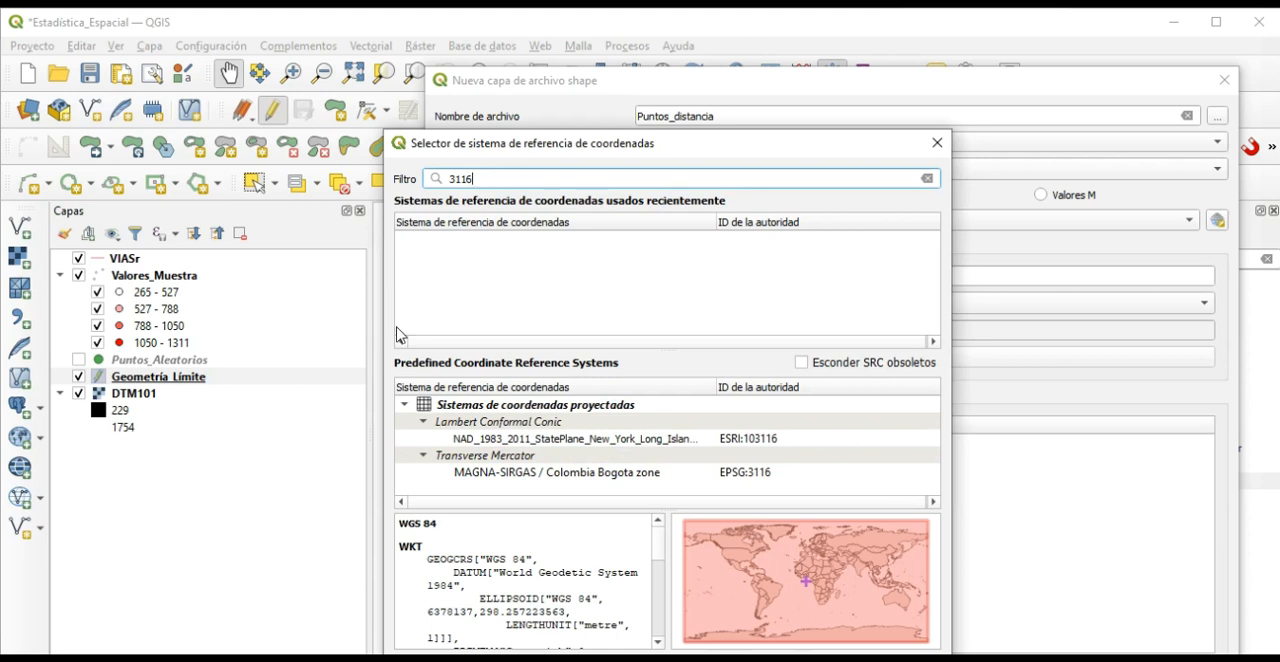
{"action": "left_click", "coordinate": [514, 474]}
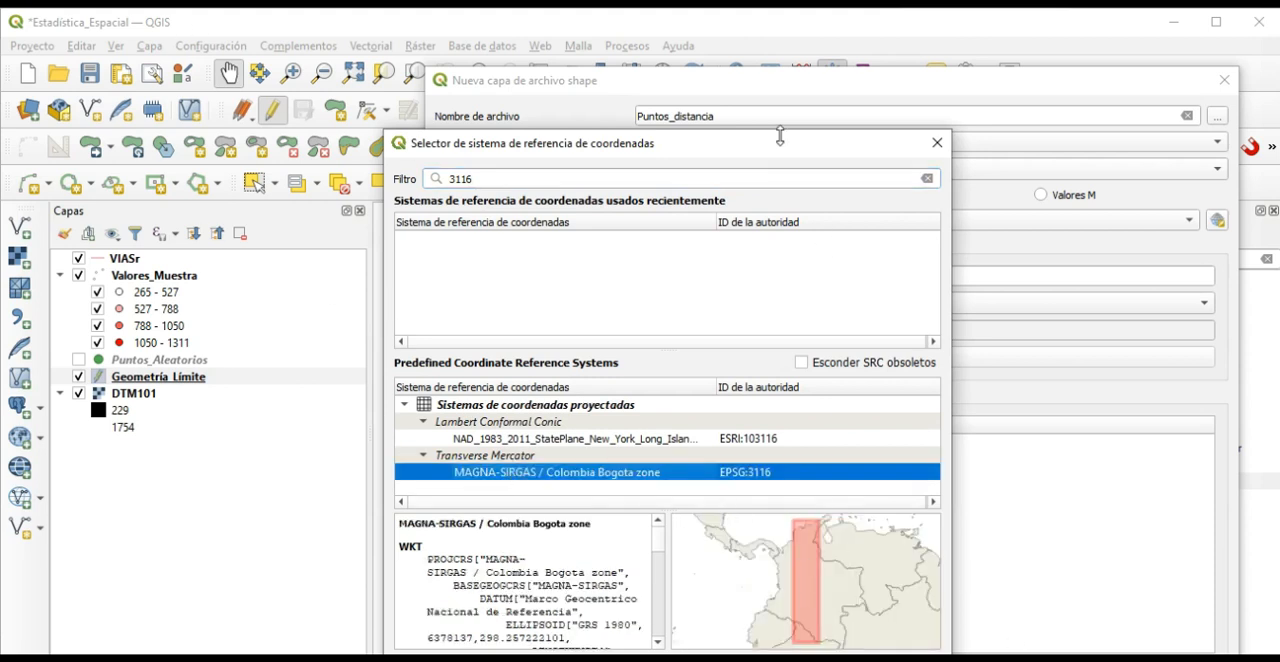
{"action": "left_click_drag", "start_coordinate": [775, 153], "coordinate": [726, 46]}
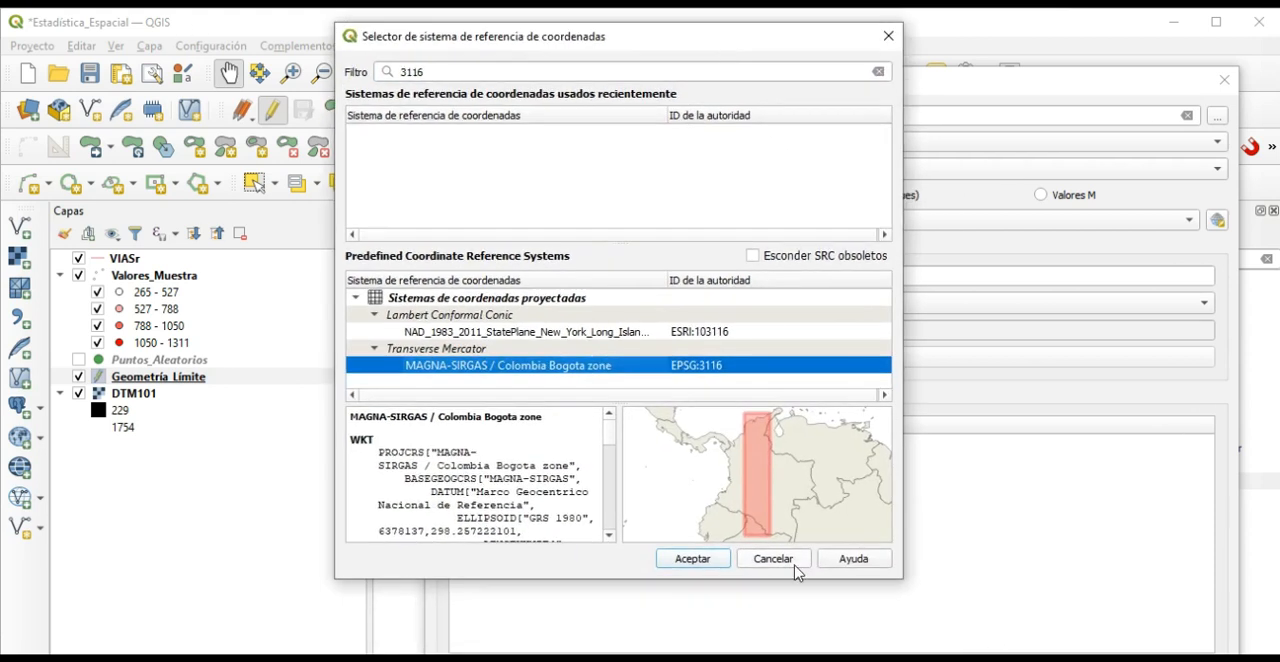
{"action": "left_click", "coordinate": [690, 561]}
{"action": "left_click_drag", "start_coordinate": [876, 87], "coordinate": [760, 28]}
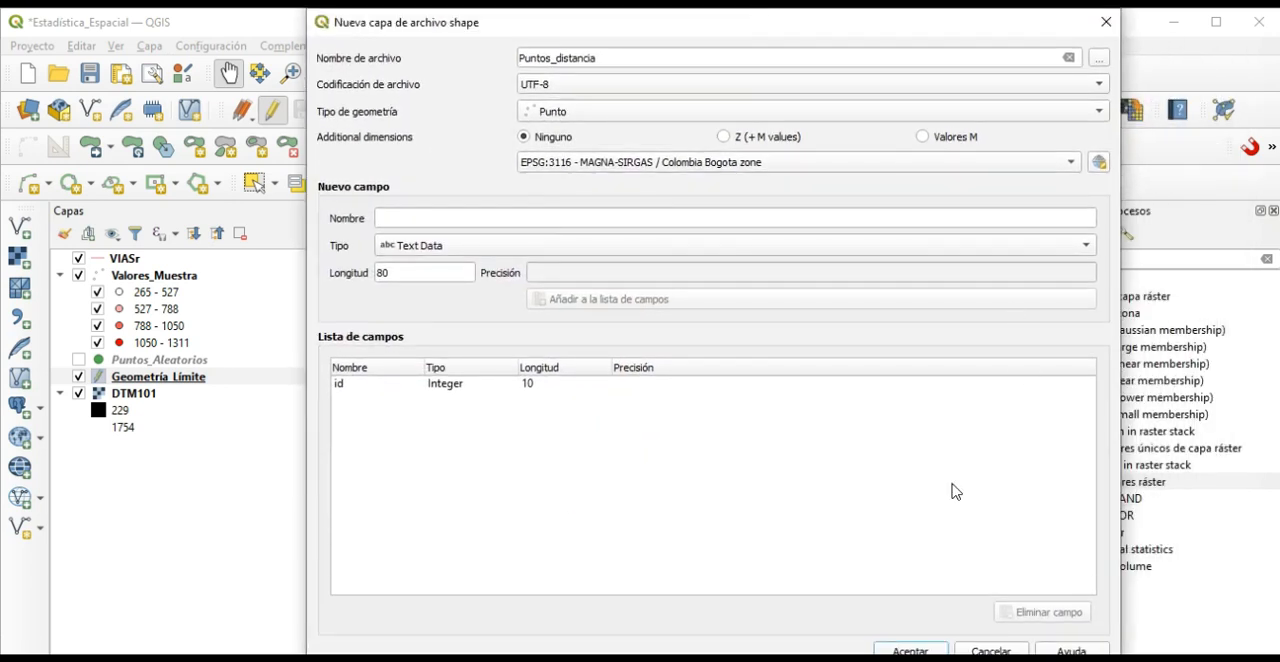
{"action": "left_click", "coordinate": [910, 650]}
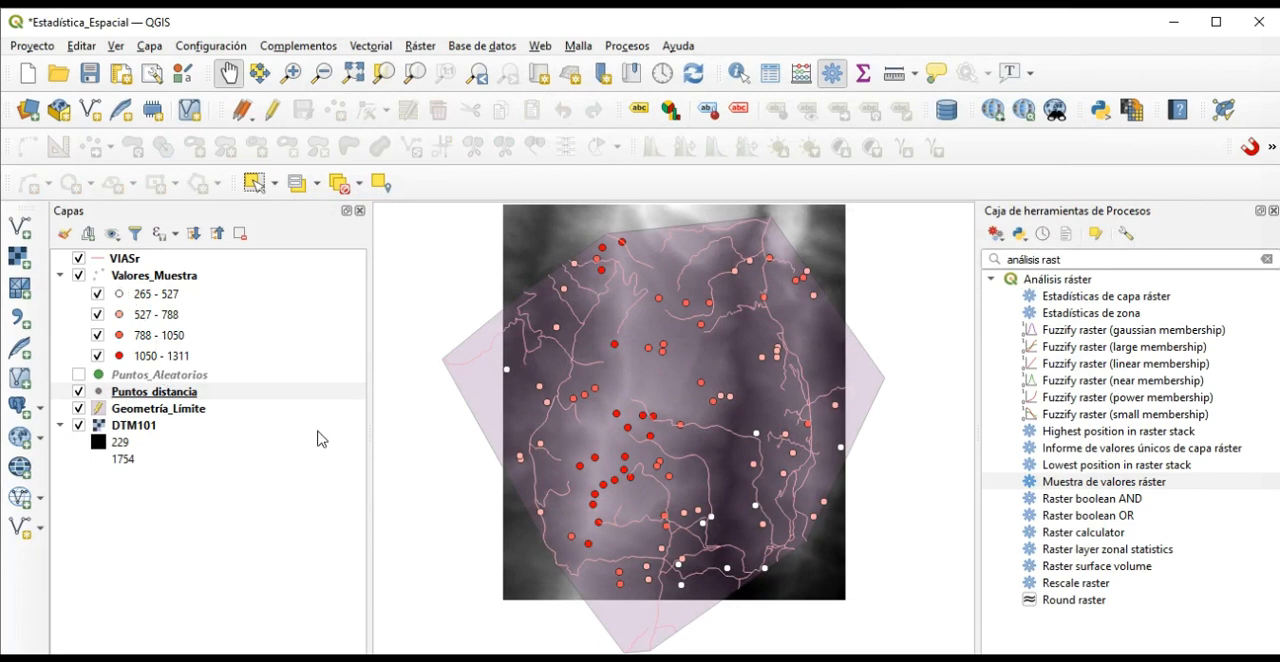
Style the Puntos_distancia layer with the diamond blue marker symbol.
{"action": "scroll", "coordinate": [632, 498], "scroll_direction": "up", "scroll_amount": 1}
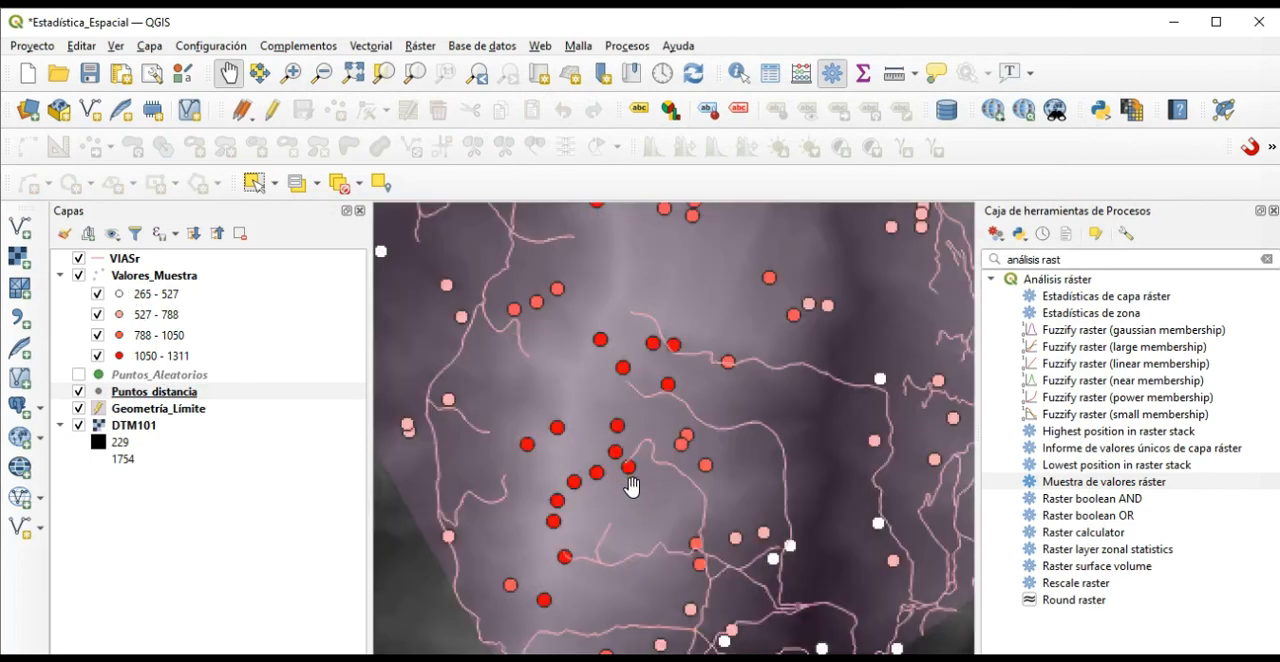
{"action": "left_click", "coordinate": [102, 399]}
{"action": "double_click", "coordinate": [102, 399]}
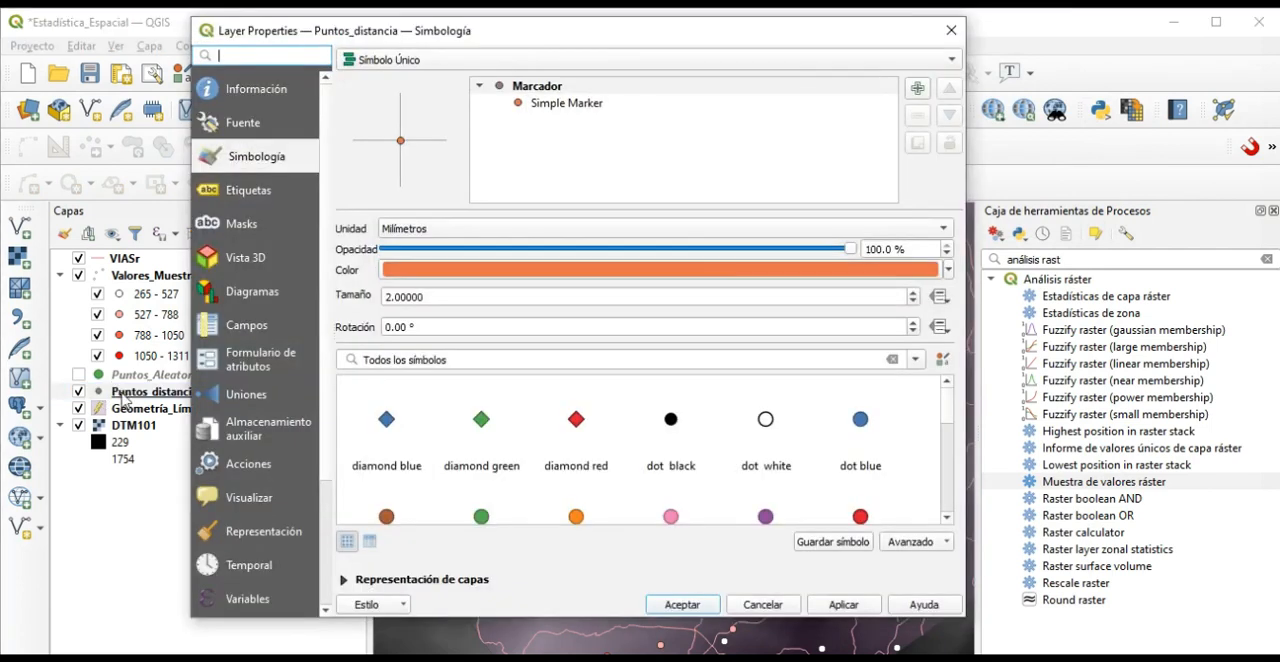
{"action": "left_click", "coordinate": [390, 424]}
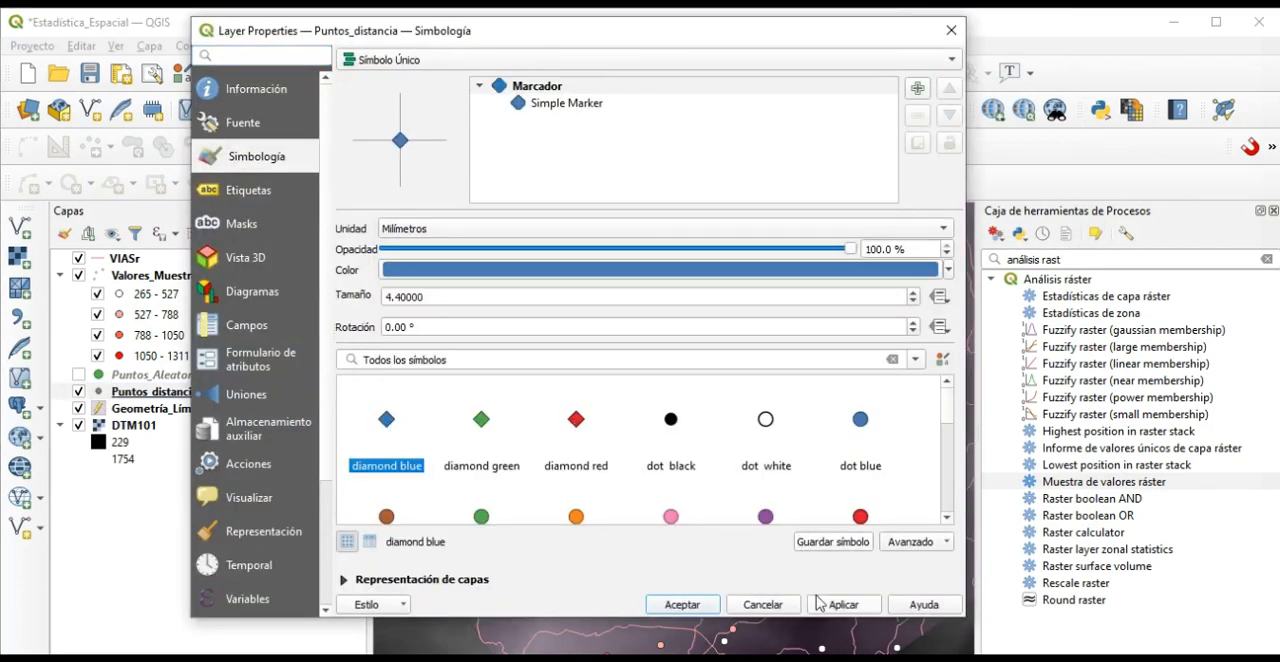
{"action": "left_click", "coordinate": [846, 604]}
{"action": "left_click", "coordinate": [684, 605]}
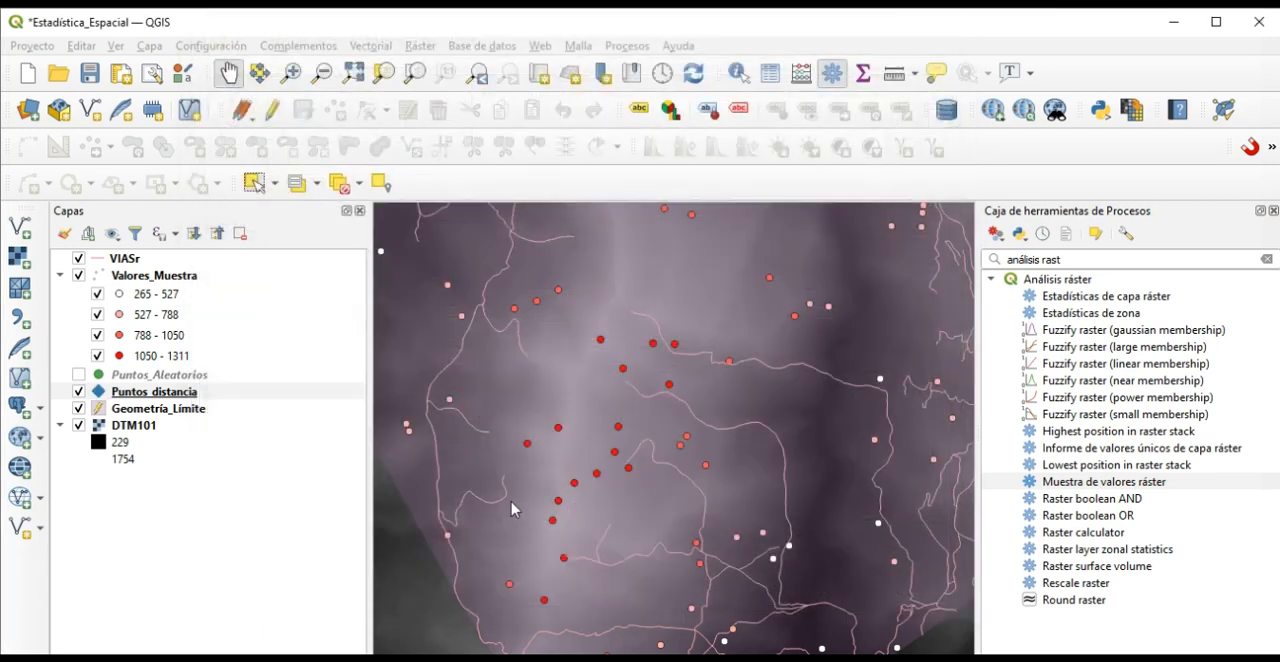
Enable editing on Puntos_distancia and add a point with id 1 on the road in the western part of the study area.
{"action": "left_click", "coordinate": [272, 110]}
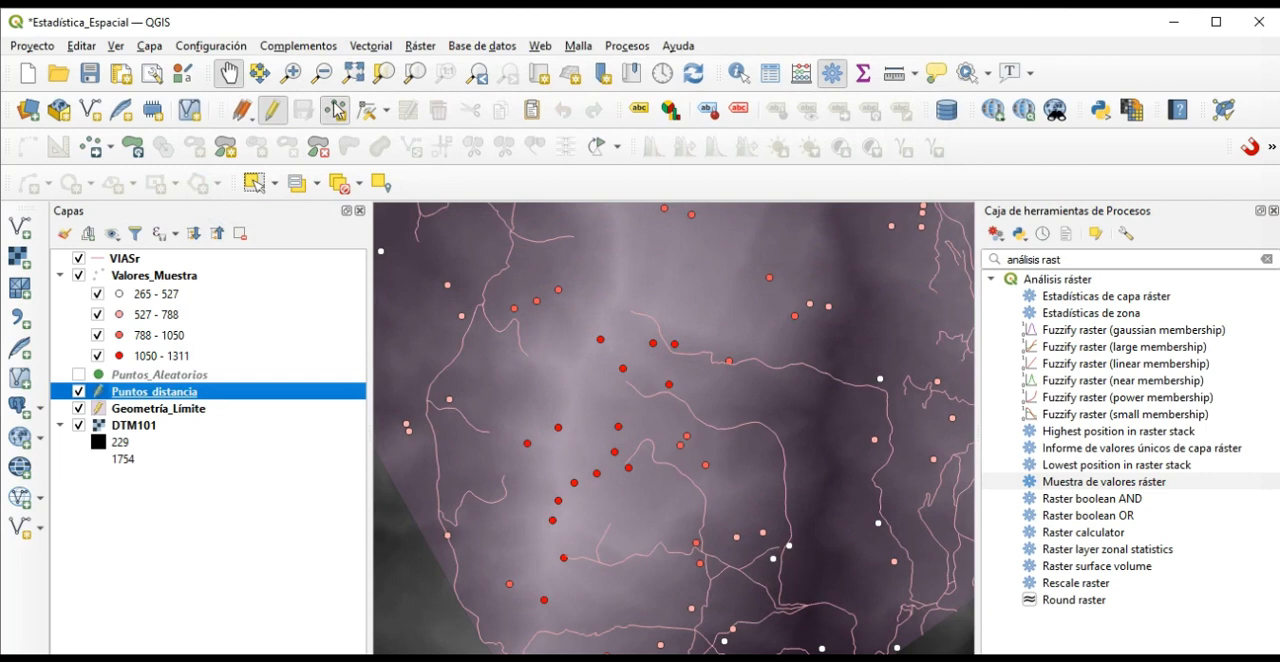
{"action": "left_click", "coordinate": [333, 112]}
{"action": "left_click", "coordinate": [508, 261]}
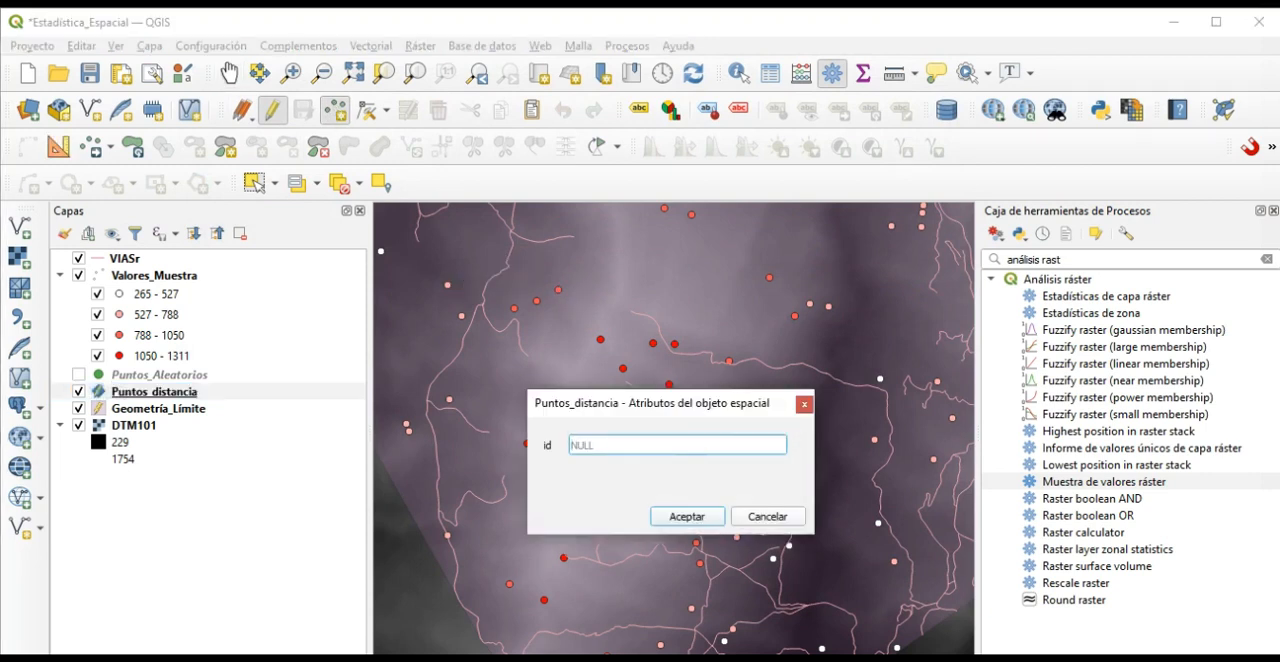
{"action": "type", "text": "1"}
{"action": "left_click", "coordinate": [686, 518]}
Add two more points to Puntos_distancia: id 2 in the northeast and id 3 in the south of the boundary polygon.
{"action": "scroll", "coordinate": [736, 478], "scroll_direction": "down", "scroll_amount": 1}
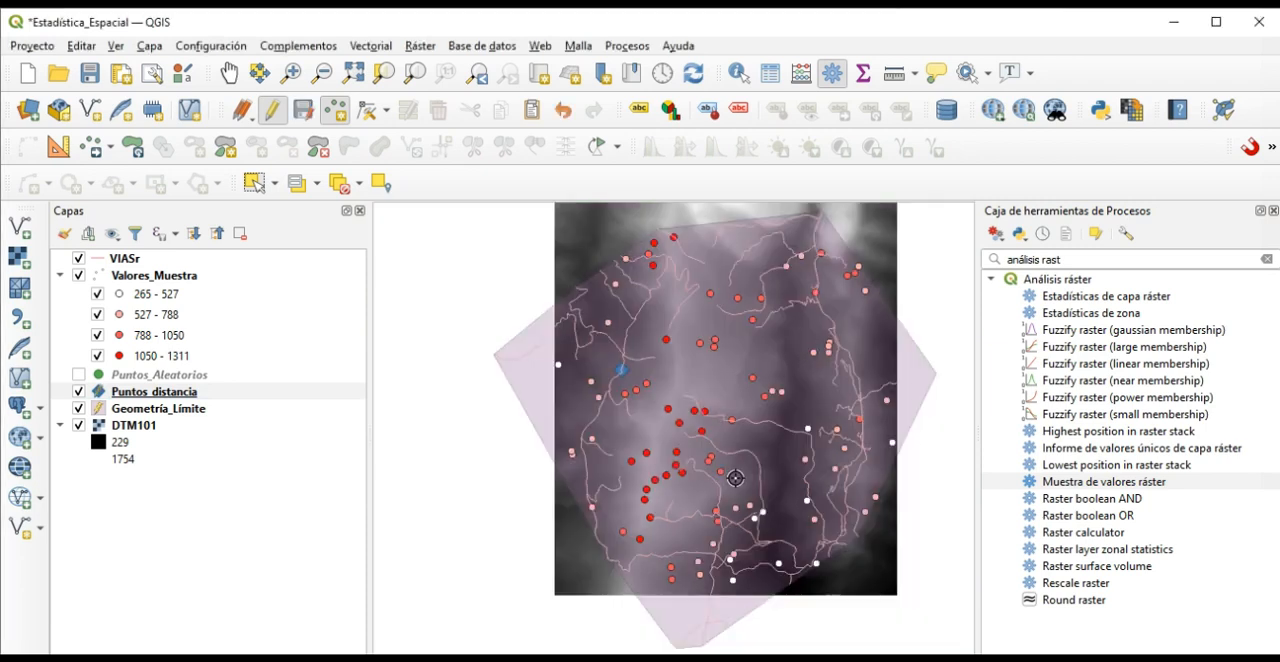
{"action": "left_click", "coordinate": [808, 320]}
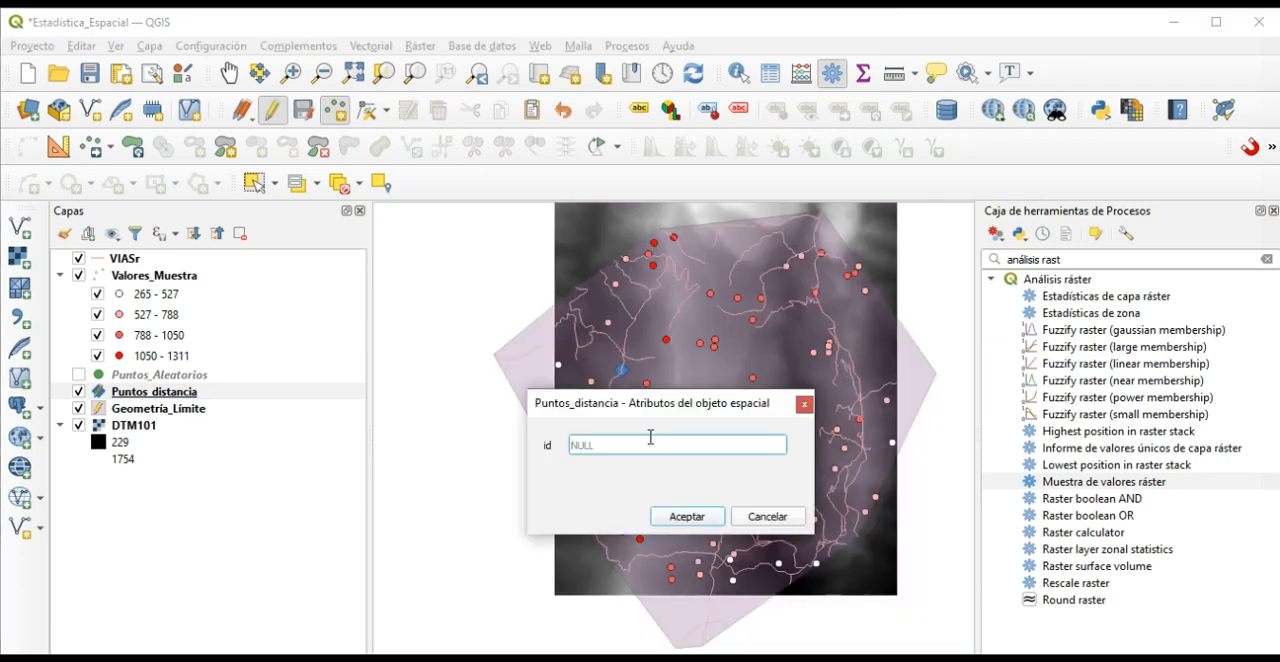
{"action": "type", "text": "2"}
{"action": "left_click", "coordinate": [717, 520]}
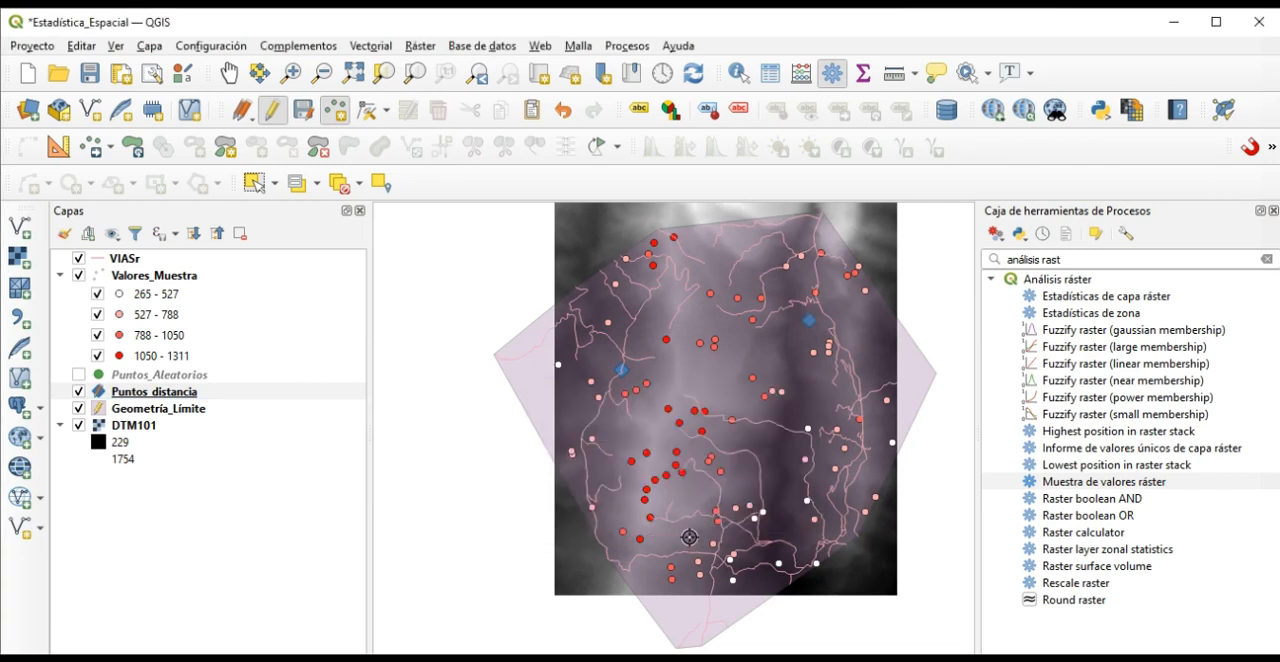
{"action": "left_click", "coordinate": [690, 540]}
{"action": "type", "text": "3"}
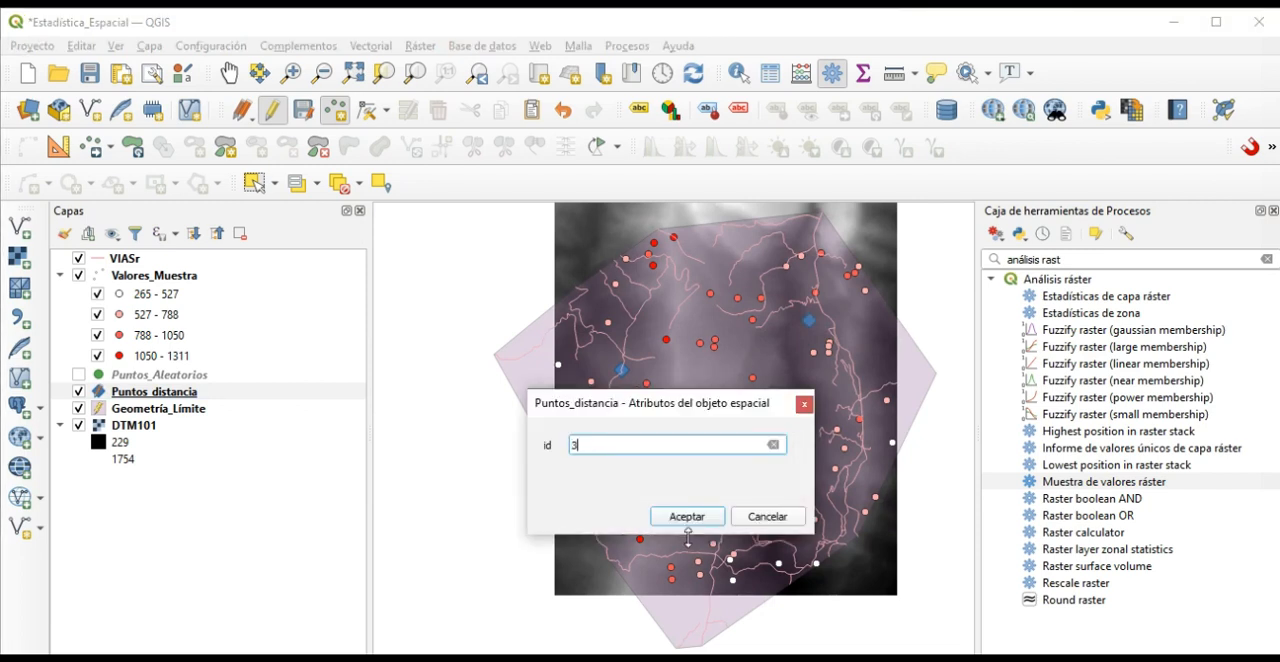
{"action": "left_click", "coordinate": [697, 527]}
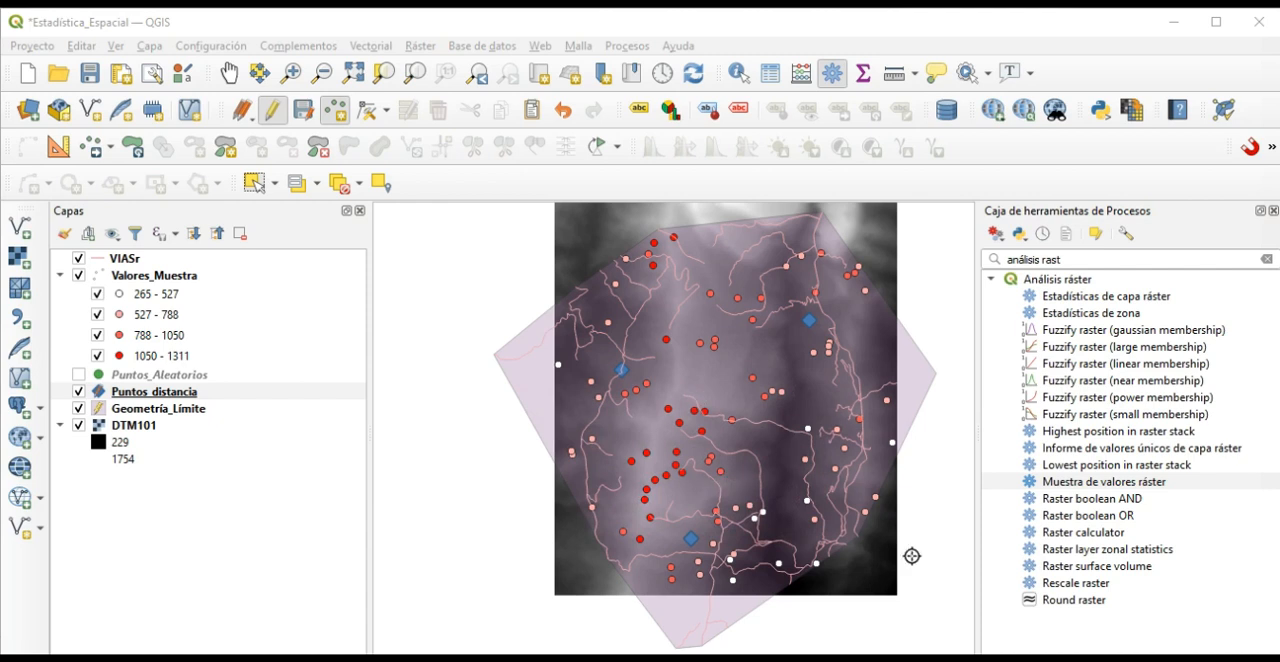
Search the processing tools for "análisis vector" and open the Matriz de distancia algorithm.
{"action": "left_click", "coordinate": [1074, 260]}
{"action": "key", "text": "BackSpace"}
{"action": "key", "text": "BackSpace"}
{"action": "key", "text": "BackSpace"}
{"action": "key", "text": "BackSpace"}
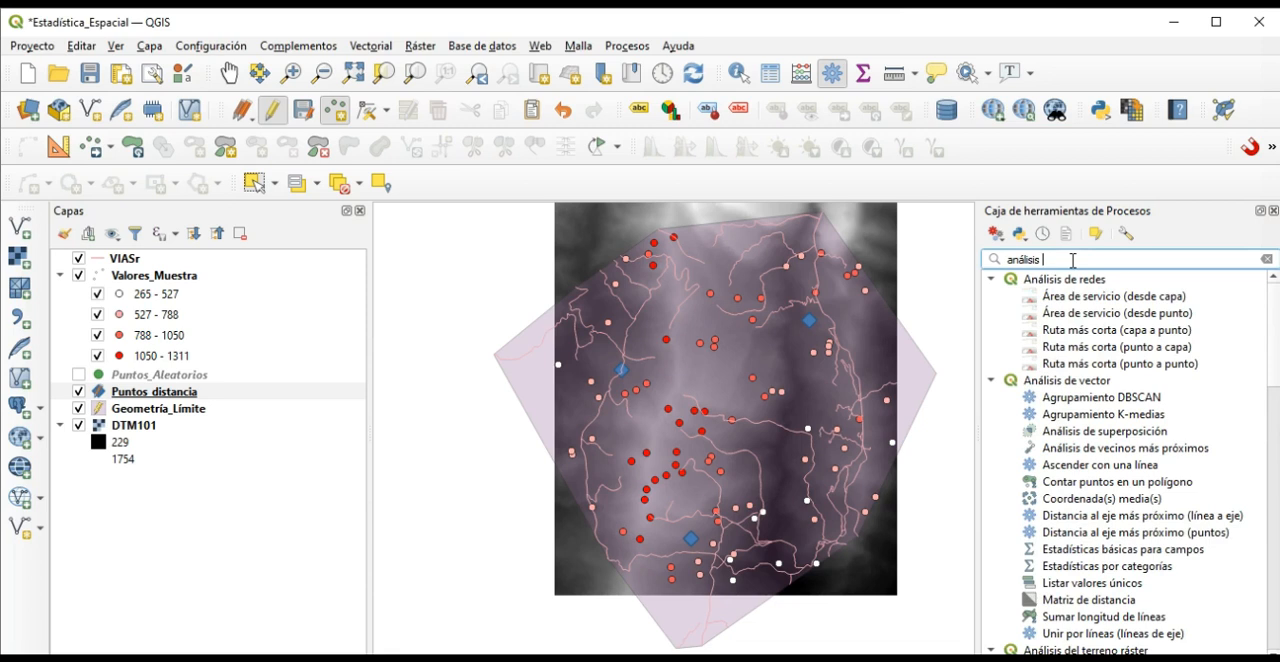
{"action": "type", "text": "vector"}
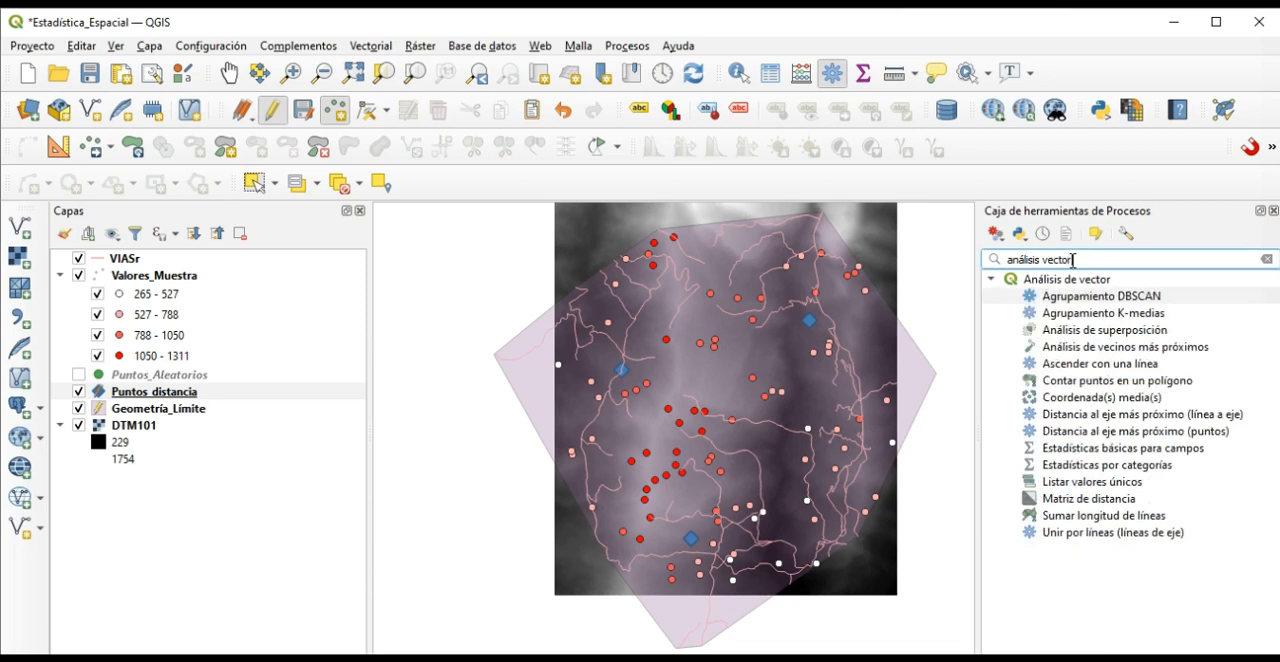
{"action": "left_click", "coordinate": [1002, 657]}
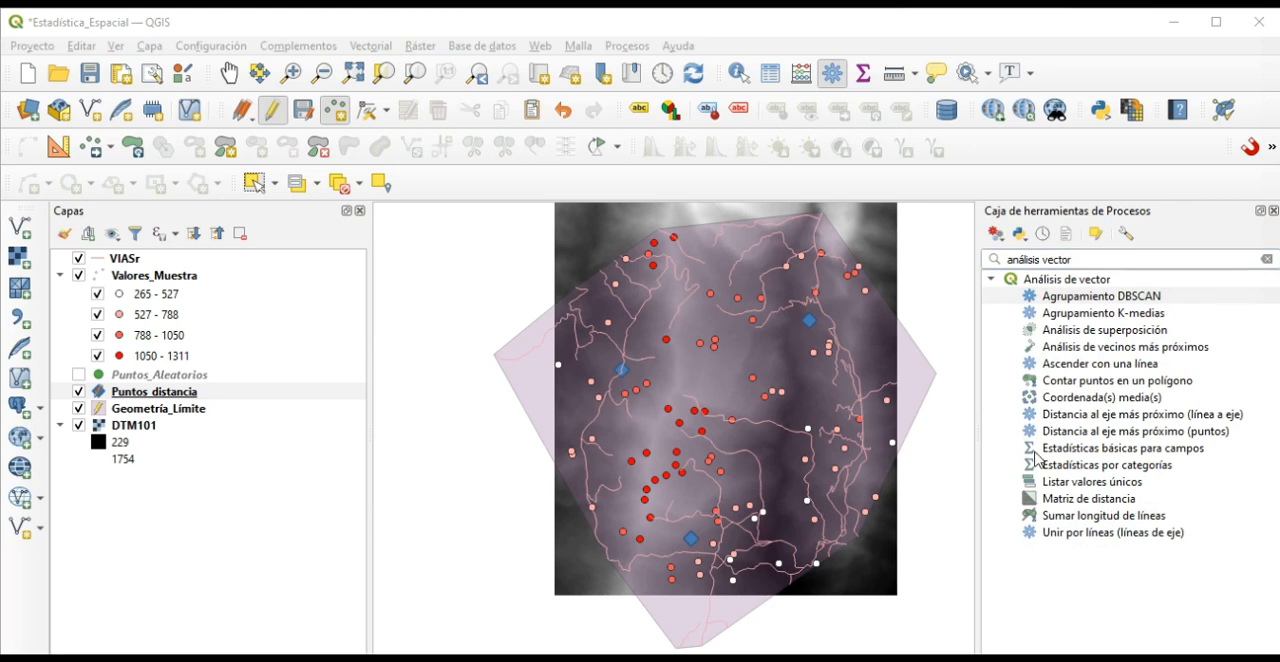
{"action": "left_click", "coordinate": [1079, 488]}
{"action": "left_click", "coordinate": [1082, 502]}
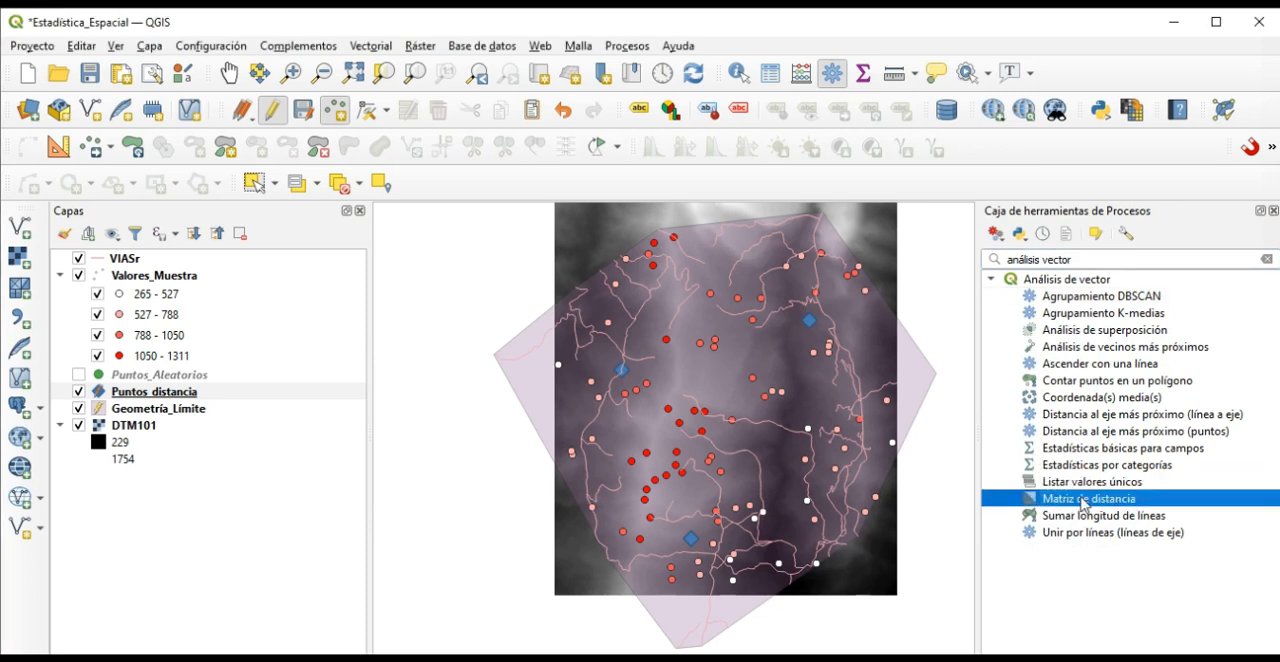
{"action": "double_click", "coordinate": [1083, 503]}
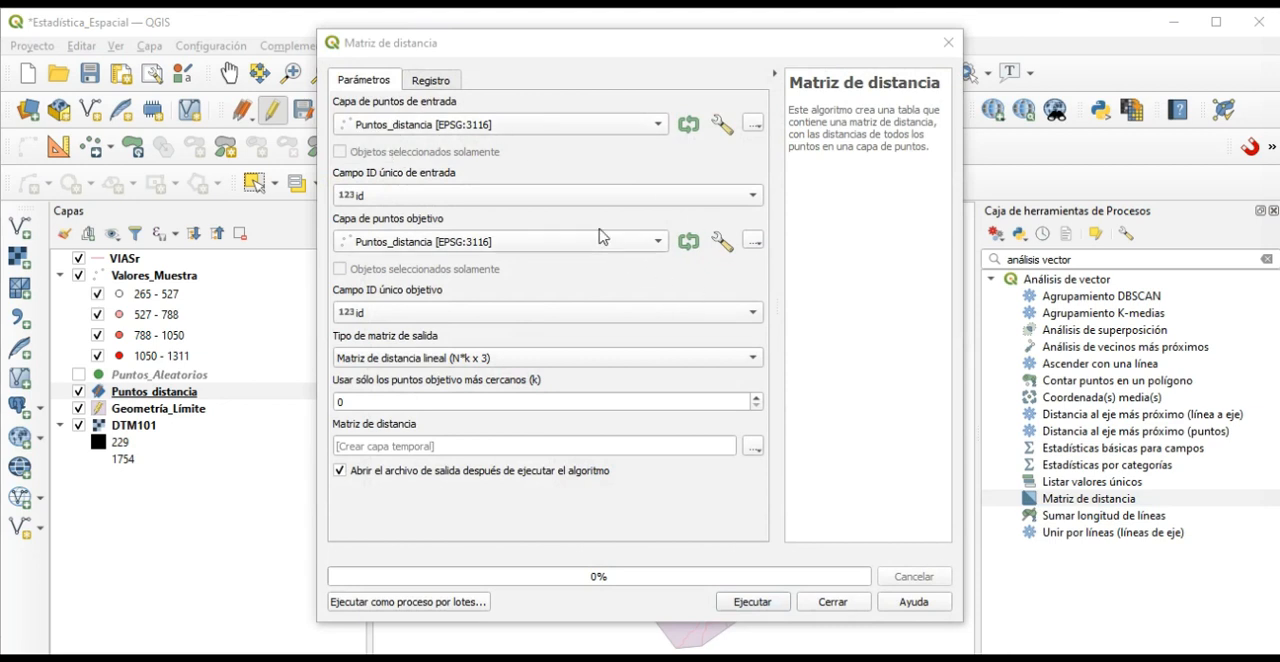
Keep Puntos_distancia as the input layer, choose Valores_Muestra as the target layer and limit the matrix to the 2 nearest target points.
{"action": "left_click", "coordinate": [659, 127]}
{"action": "left_click", "coordinate": [660, 128]}
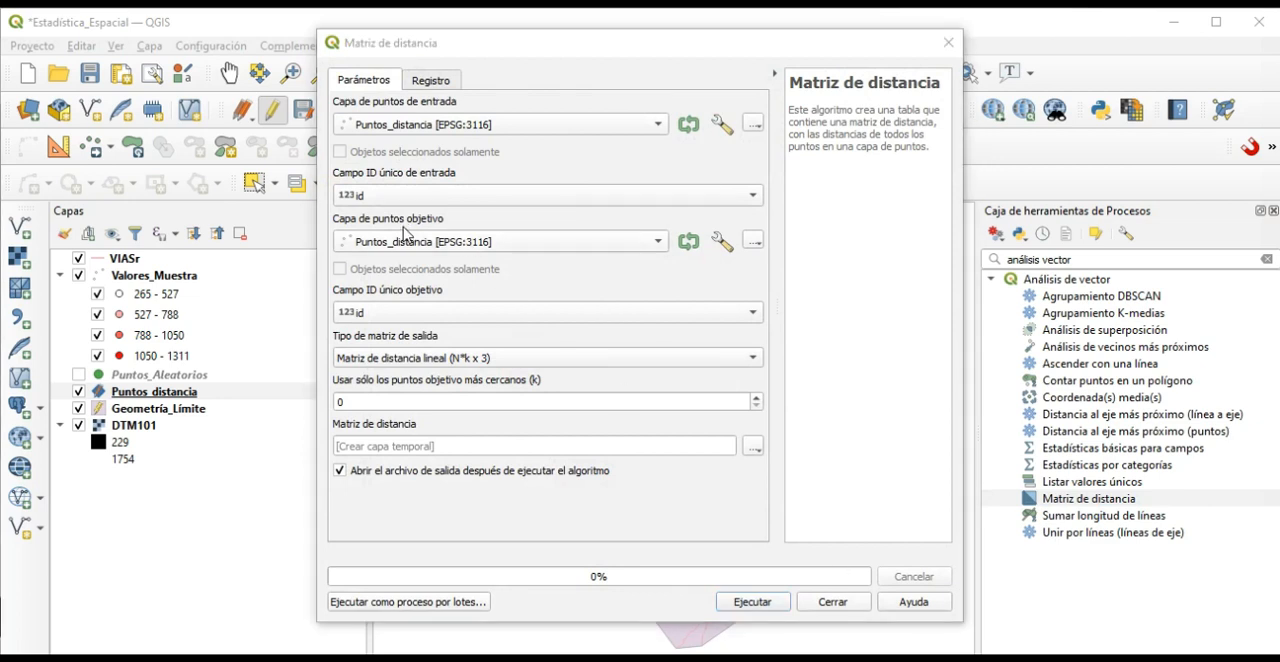
{"action": "left_click", "coordinate": [659, 242]}
{"action": "left_click", "coordinate": [478, 261]}
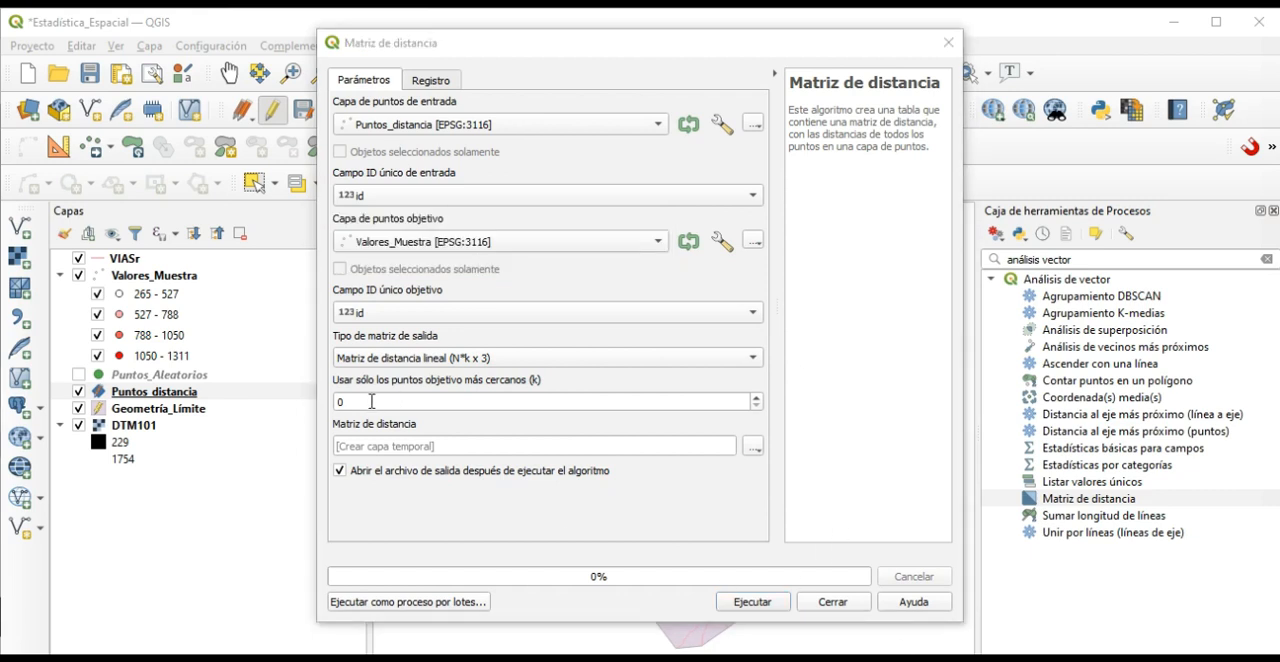
{"action": "left_click", "coordinate": [372, 401]}
Set the output to a shapefile named Matriz_Distancia in the CLASE_12 folder, run the distance matrix and close the tool.
{"action": "left_click", "coordinate": [753, 447]}
{"action": "left_click", "coordinate": [797, 487]}
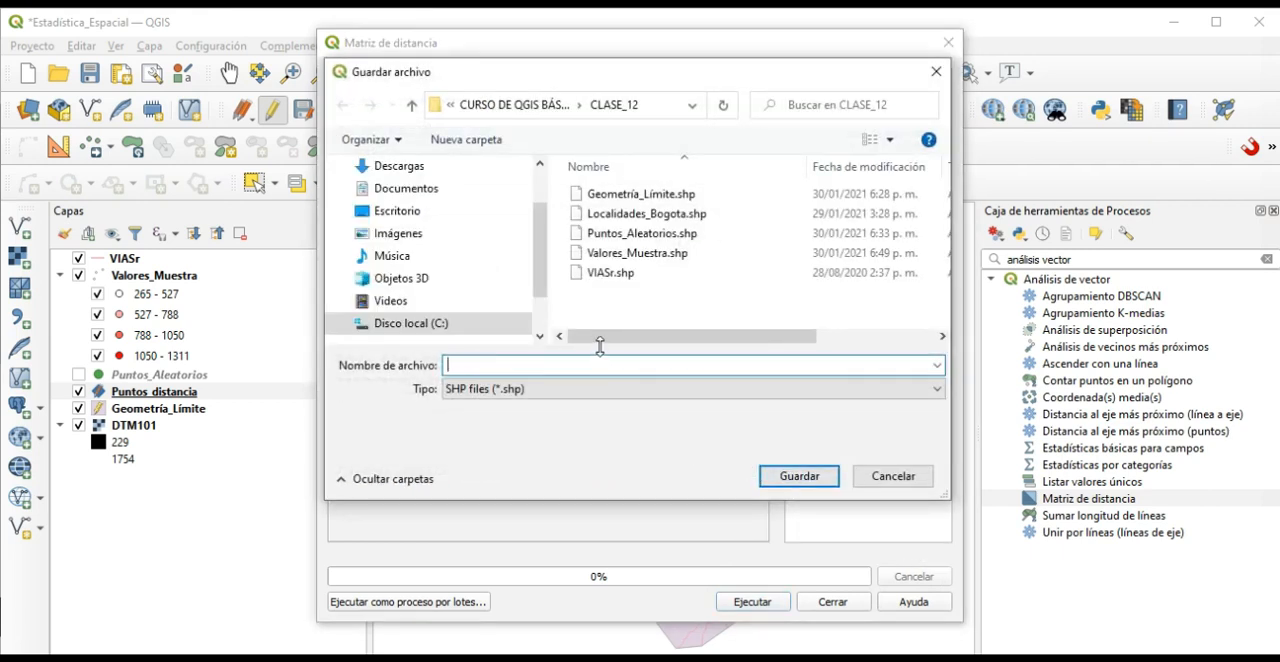
{"action": "type", "text": "Matriz_Distancia"}
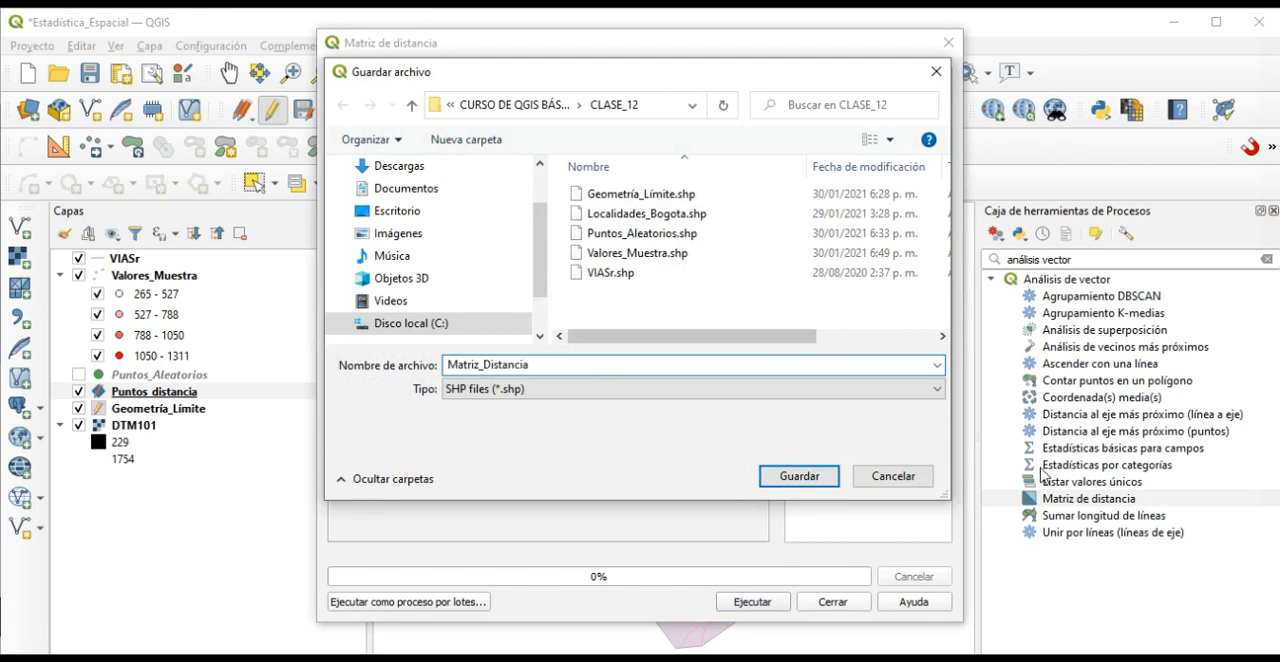
{"action": "left_click", "coordinate": [805, 477]}
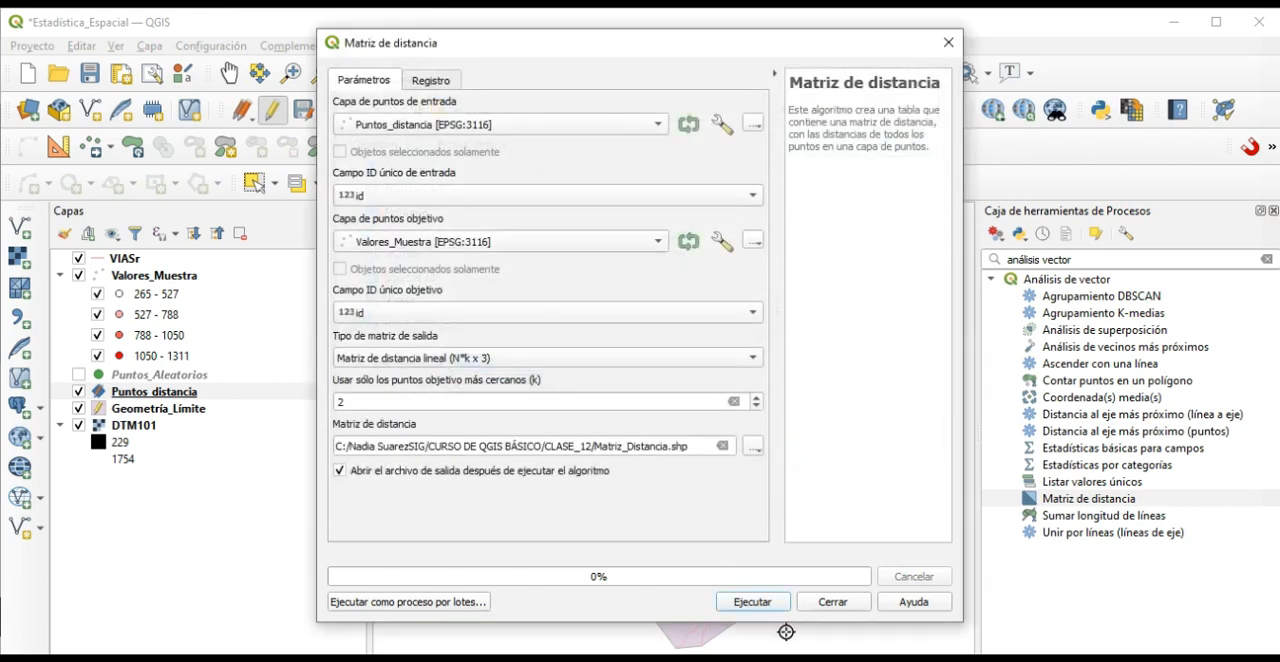
{"action": "left_click", "coordinate": [754, 602]}
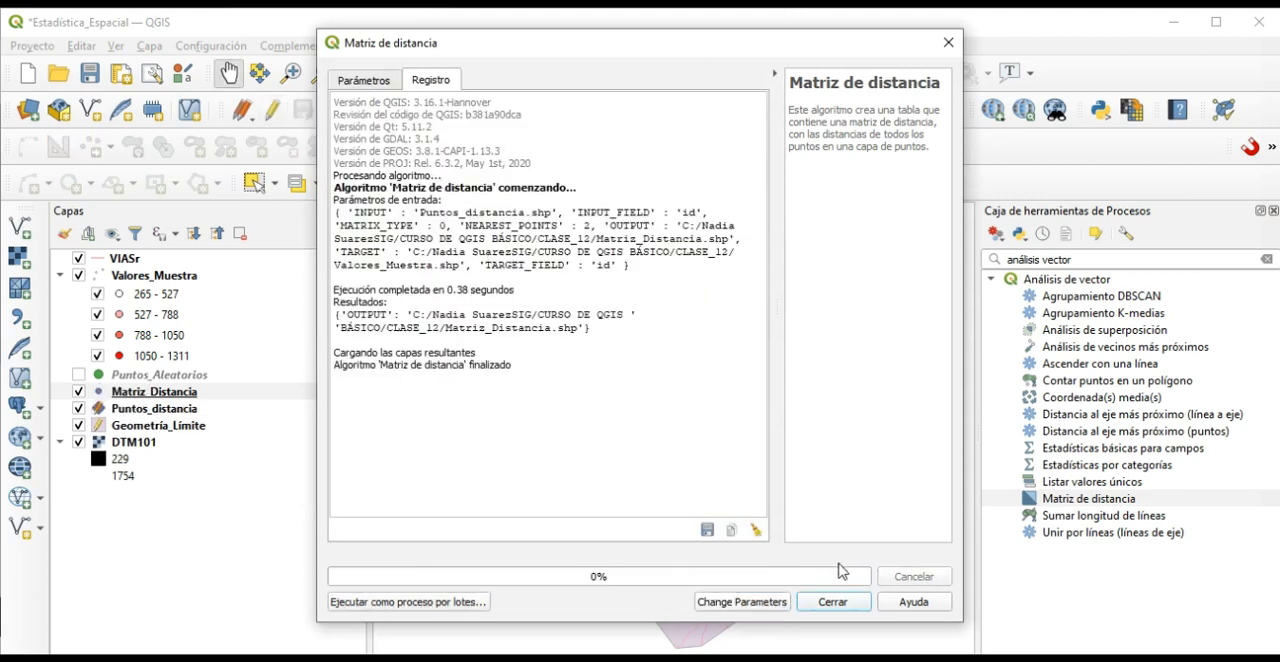
{"action": "left_click", "coordinate": [832, 602]}
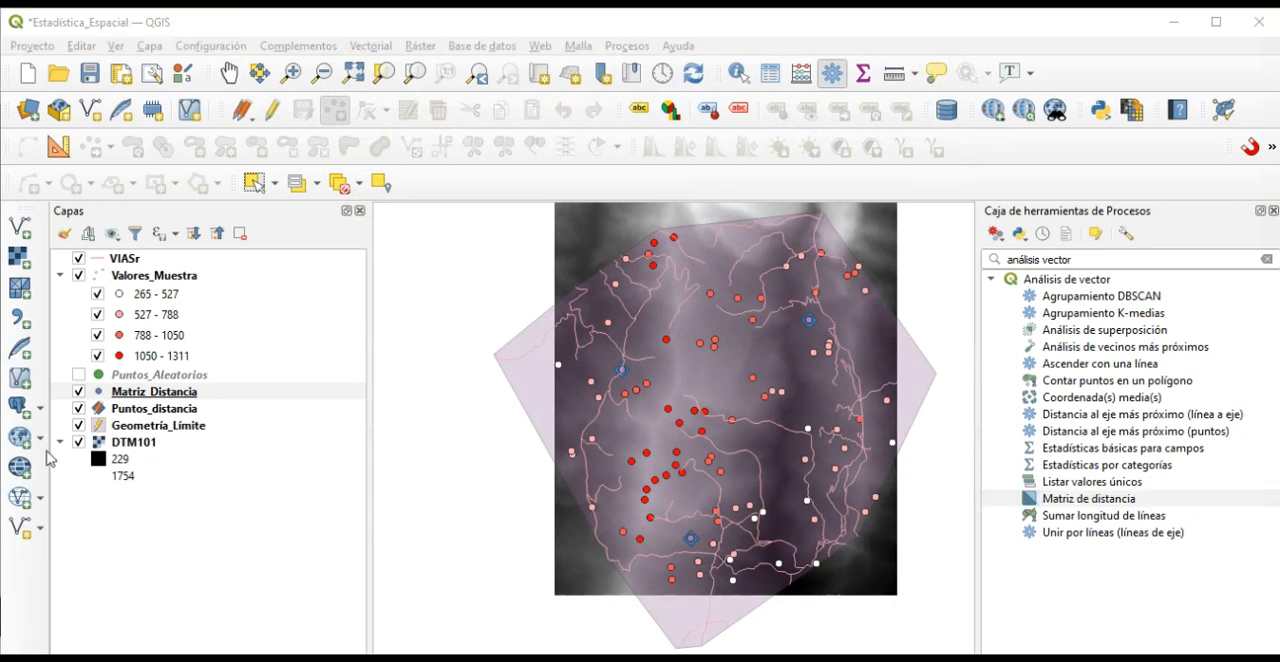
Hide the Puntos_distancia, Geometría_Límite, DTM101 and Valores_Muestra layers and open the attribute table of Matriz_Distancia.
{"action": "left_click", "coordinate": [78, 408]}
{"action": "left_click", "coordinate": [78, 425]}
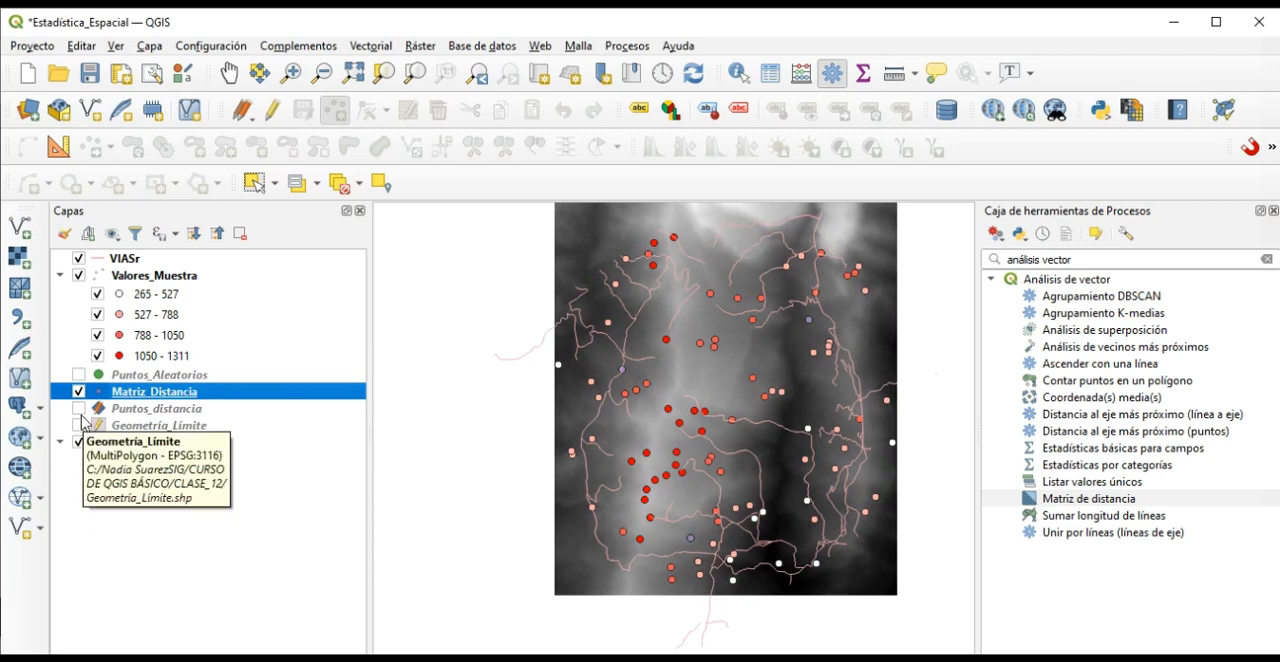
{"action": "left_click", "coordinate": [78, 442]}
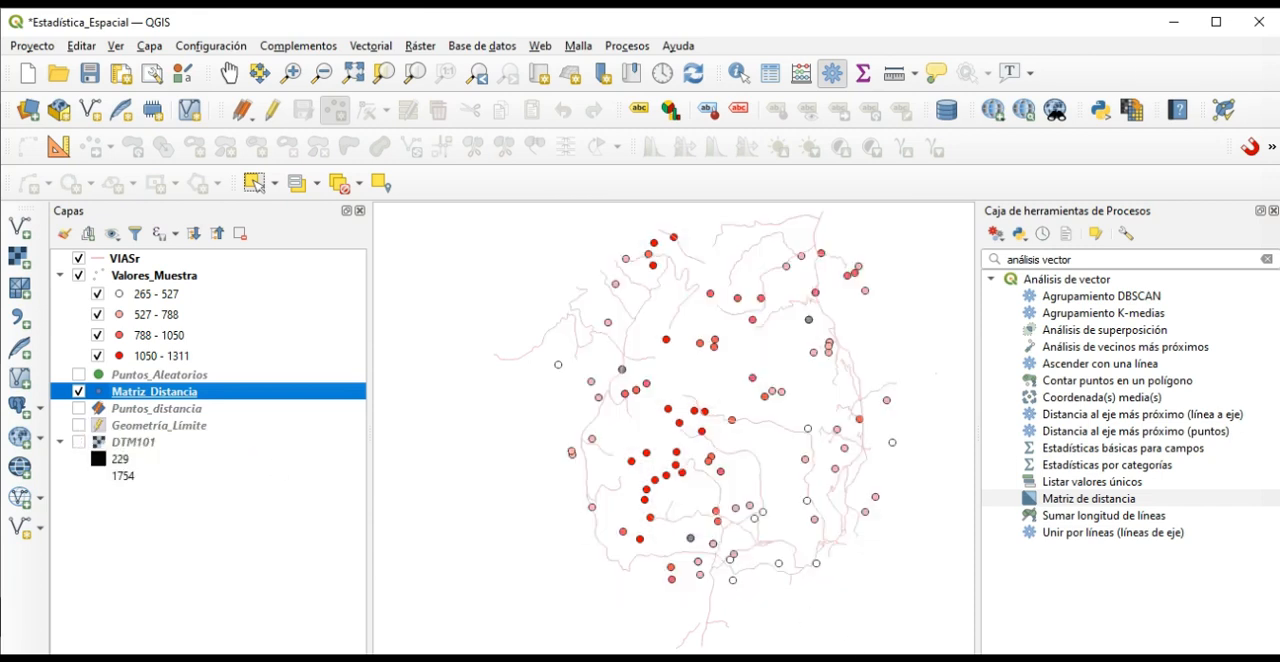
{"action": "left_click", "coordinate": [79, 281]}
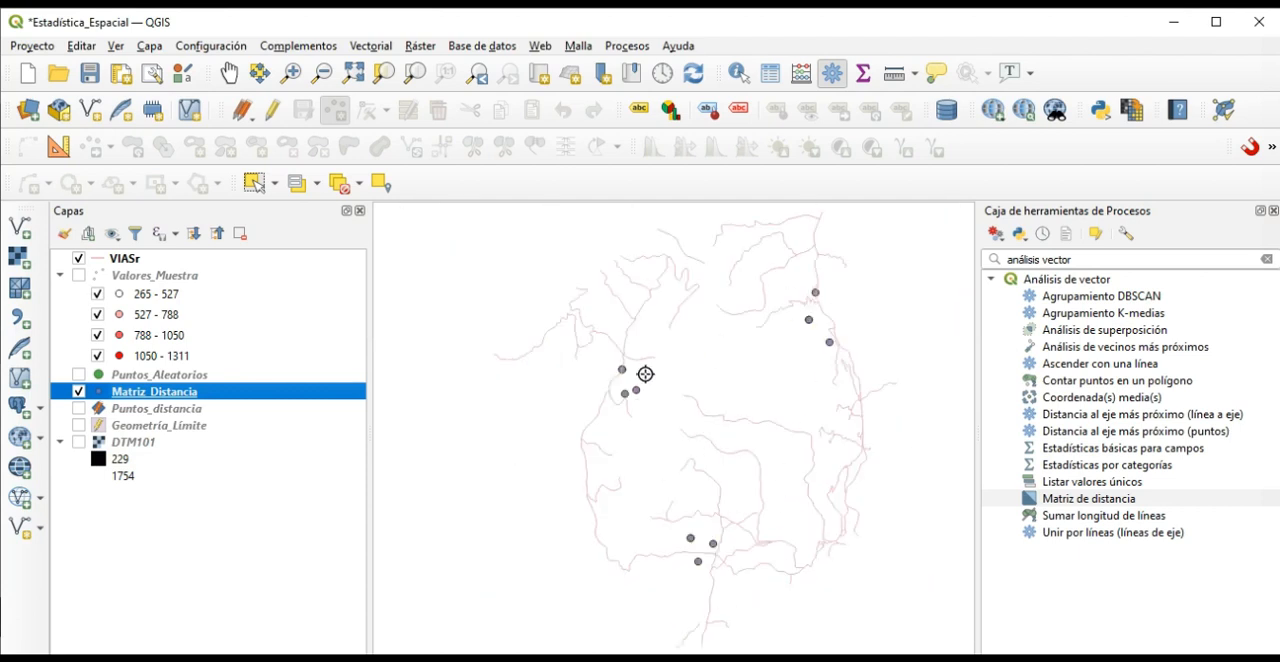
{"action": "right_click", "coordinate": [156, 401]}
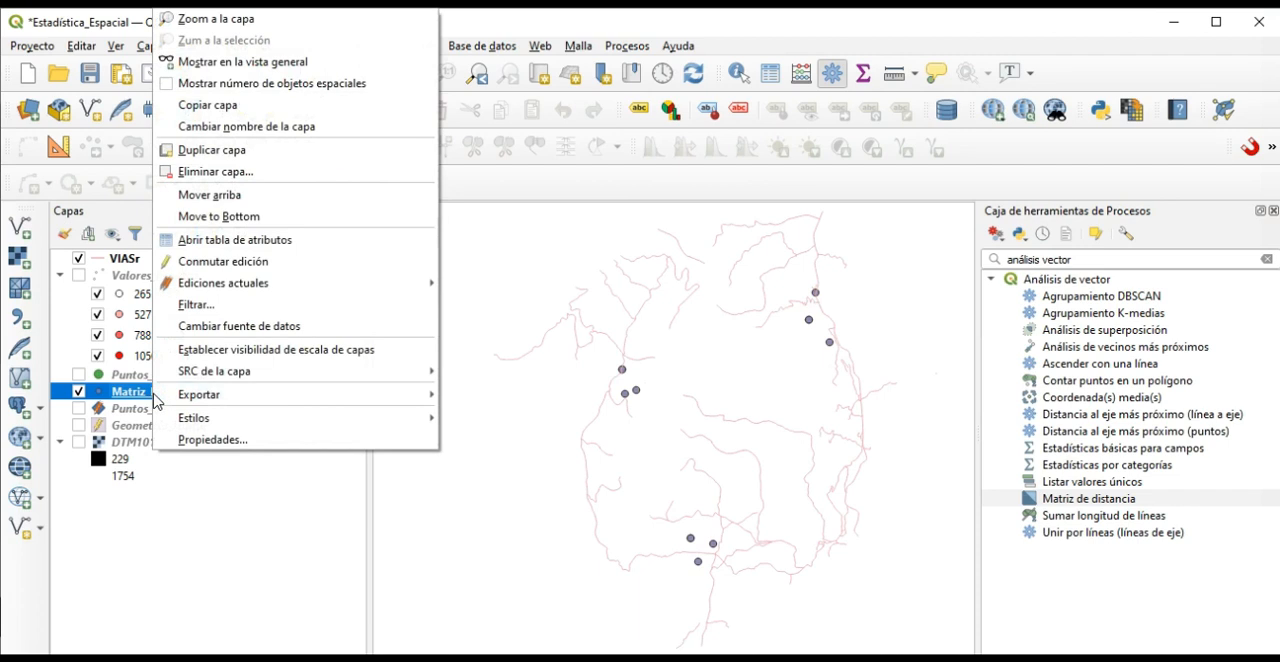
{"action": "left_click", "coordinate": [237, 247]}
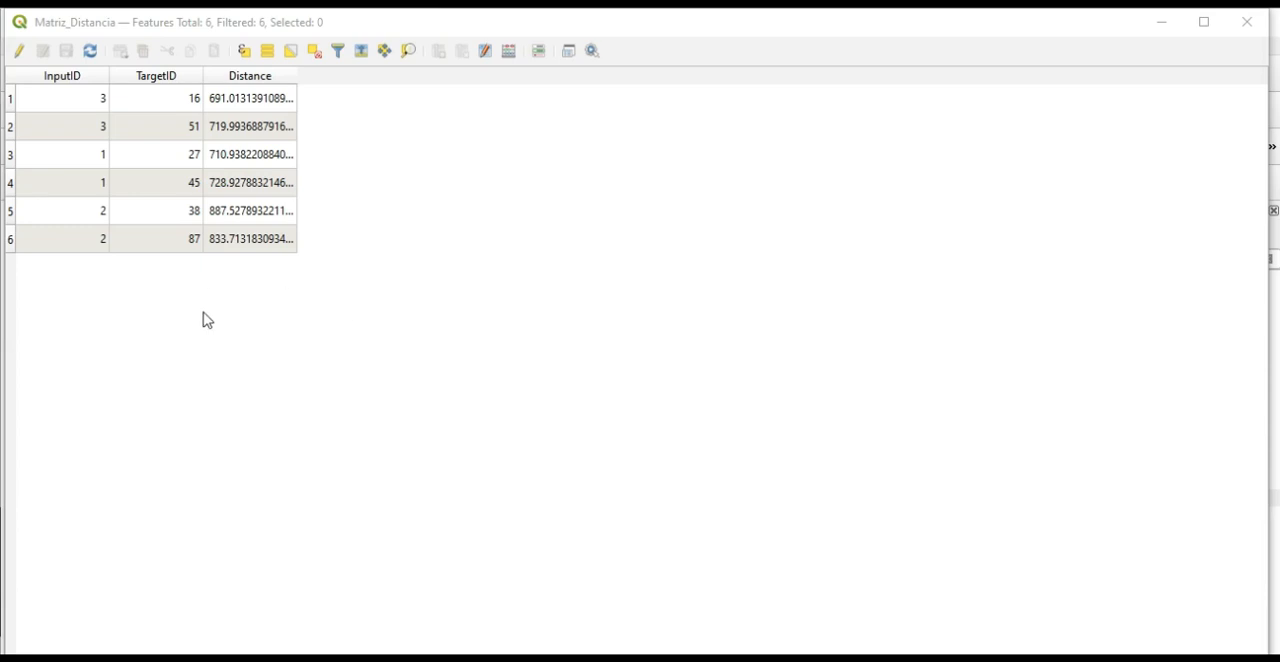
Put the Matriz_Distancia table away and toggle Valores_Muestra's visibility repeatedly to compare its points with the distance matrix points, leaving it hidden.
{"action": "left_click", "coordinate": [1164, 22]}
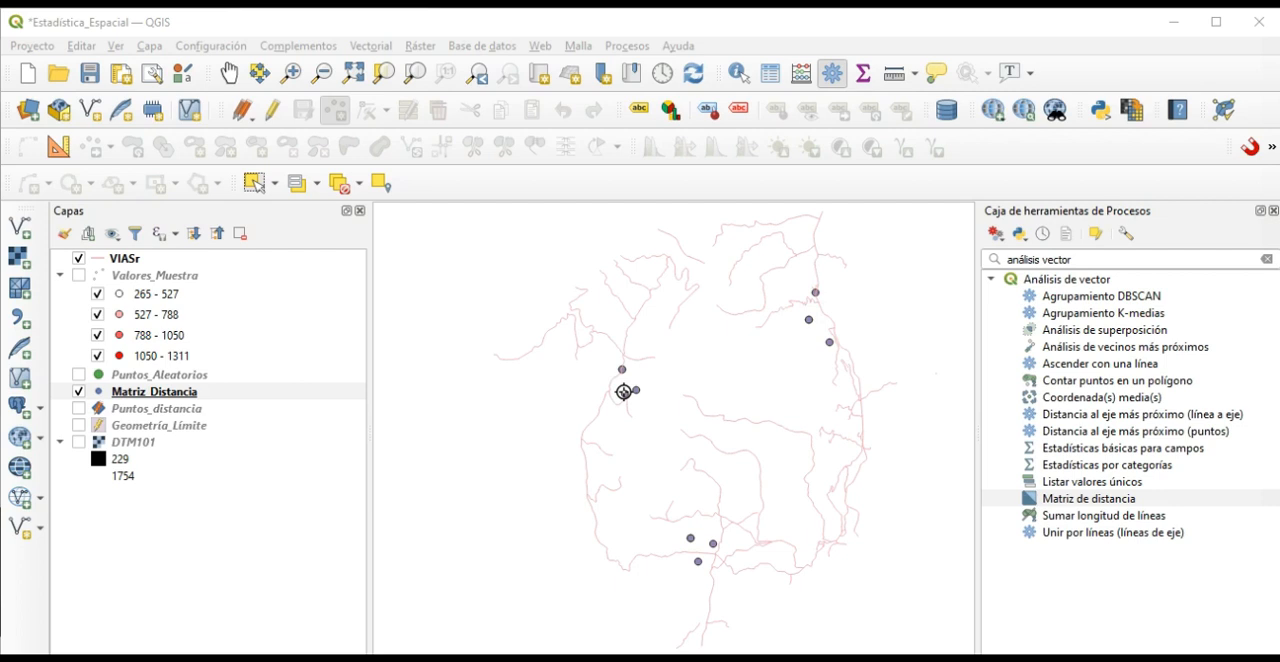
{"action": "left_click", "coordinate": [79, 277]}
{"action": "left_click", "coordinate": [79, 277]}
{"action": "left_click", "coordinate": [79, 277]}
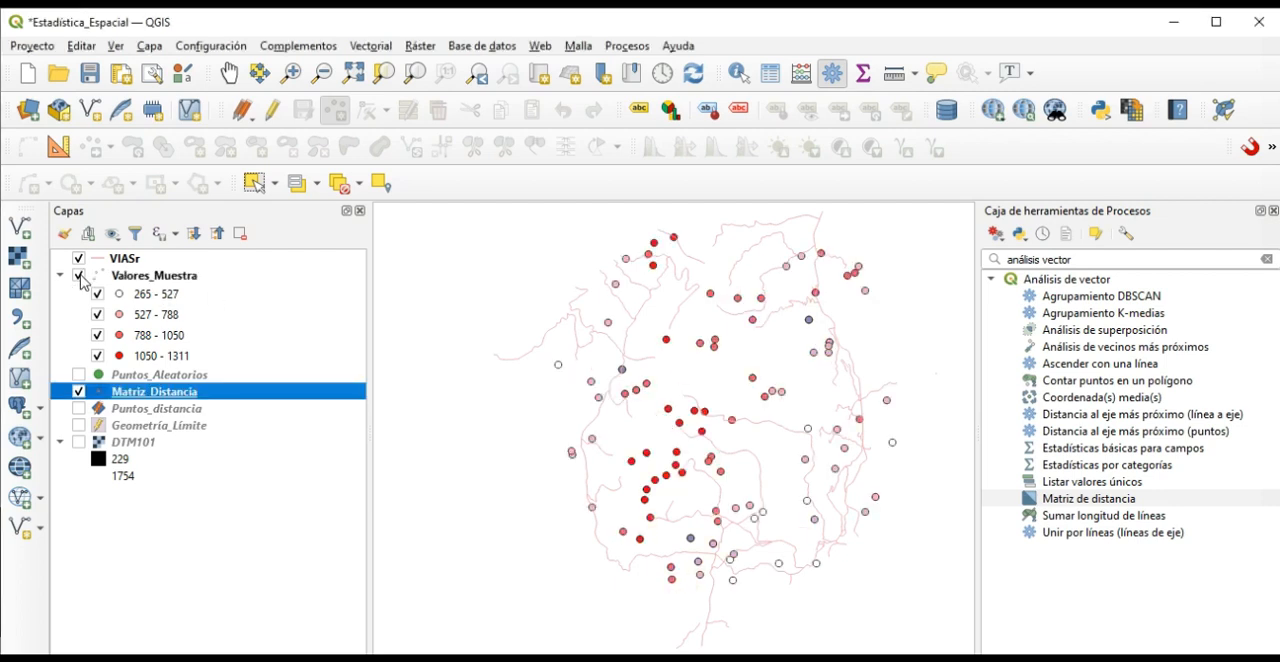
{"action": "left_click", "coordinate": [79, 277]}
{"action": "left_click", "coordinate": [79, 277]}
{"action": "left_click", "coordinate": [79, 277]}
{"action": "left_click", "coordinate": [79, 277]}
{"action": "left_click", "coordinate": [79, 277]}
{"action": "left_click", "coordinate": [79, 277]}
{"action": "left_click", "coordinate": [80, 275]}
{"action": "left_click", "coordinate": [80, 275]}
{"action": "left_click", "coordinate": [80, 275]}
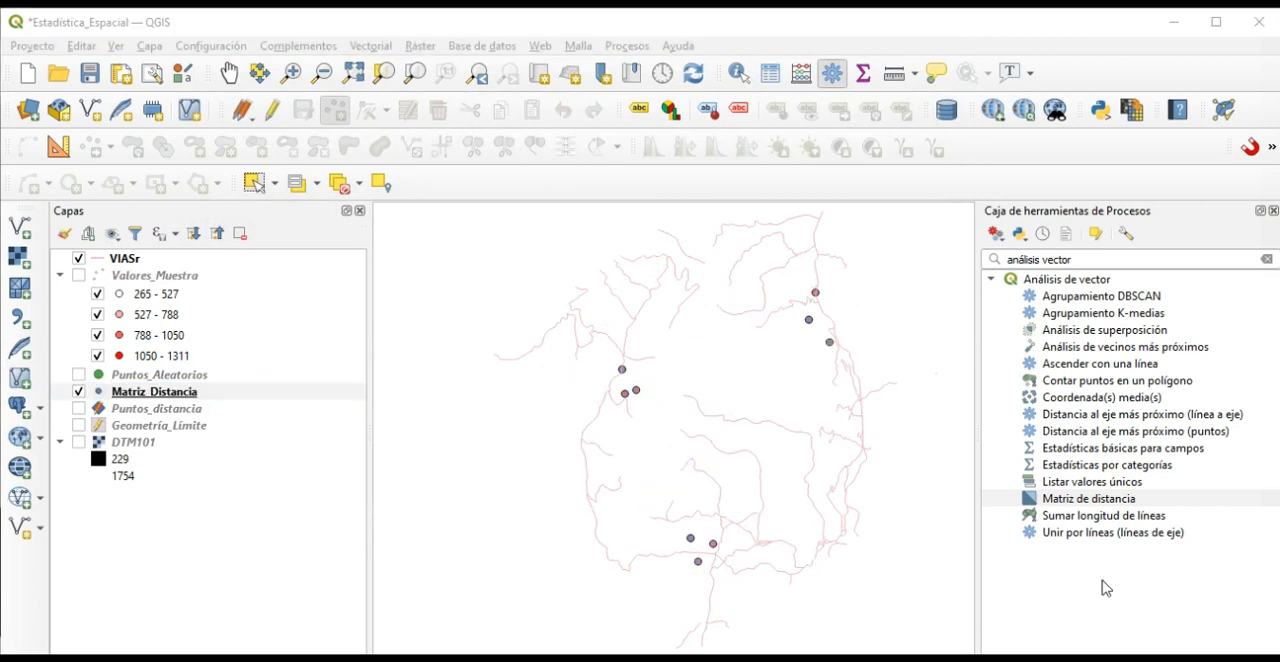
Reopen the Matriz de distancia algorithm with Puntos_distancia as the input layer and Valores_Muestra as the target layer.
{"action": "left_click", "coordinate": [1076, 500]}
{"action": "double_click", "coordinate": [1076, 500]}
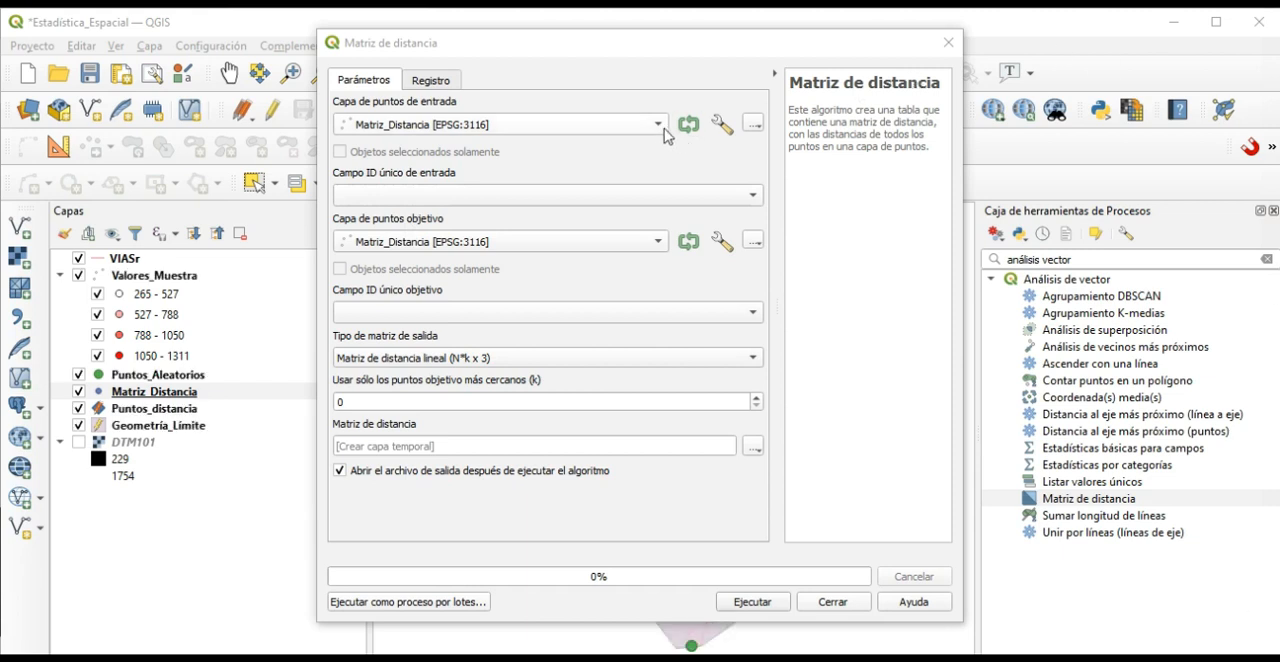
{"action": "left_click", "coordinate": [661, 126]}
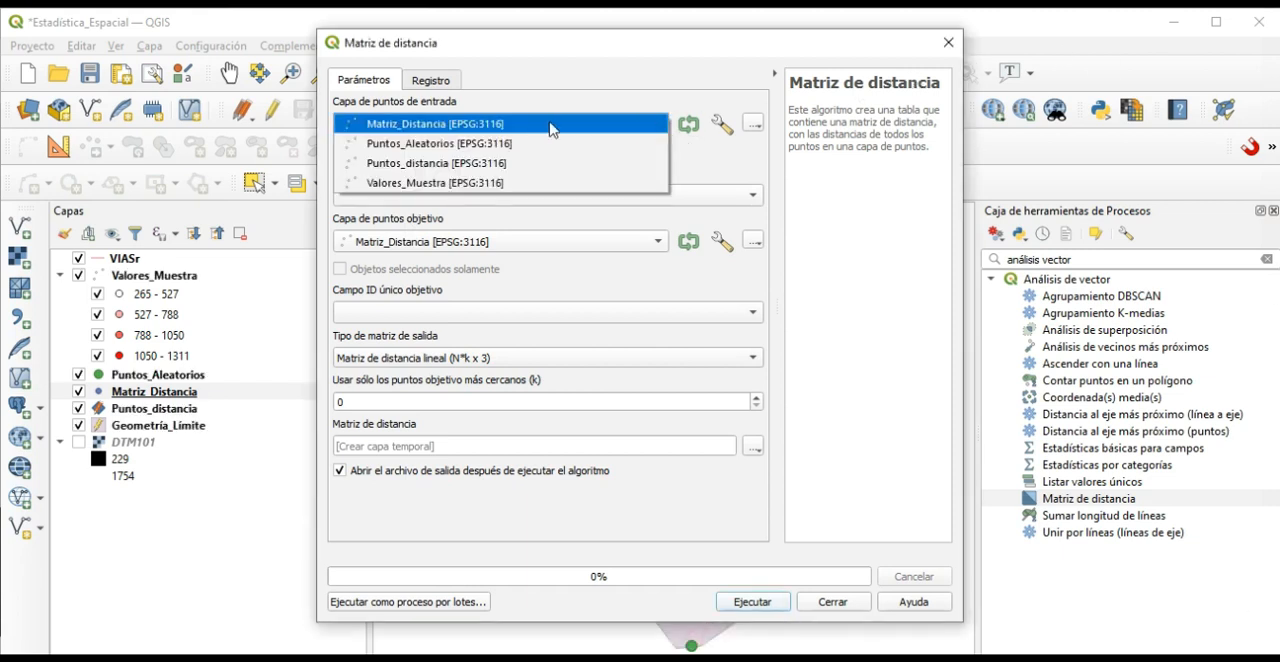
{"action": "left_click", "coordinate": [437, 166]}
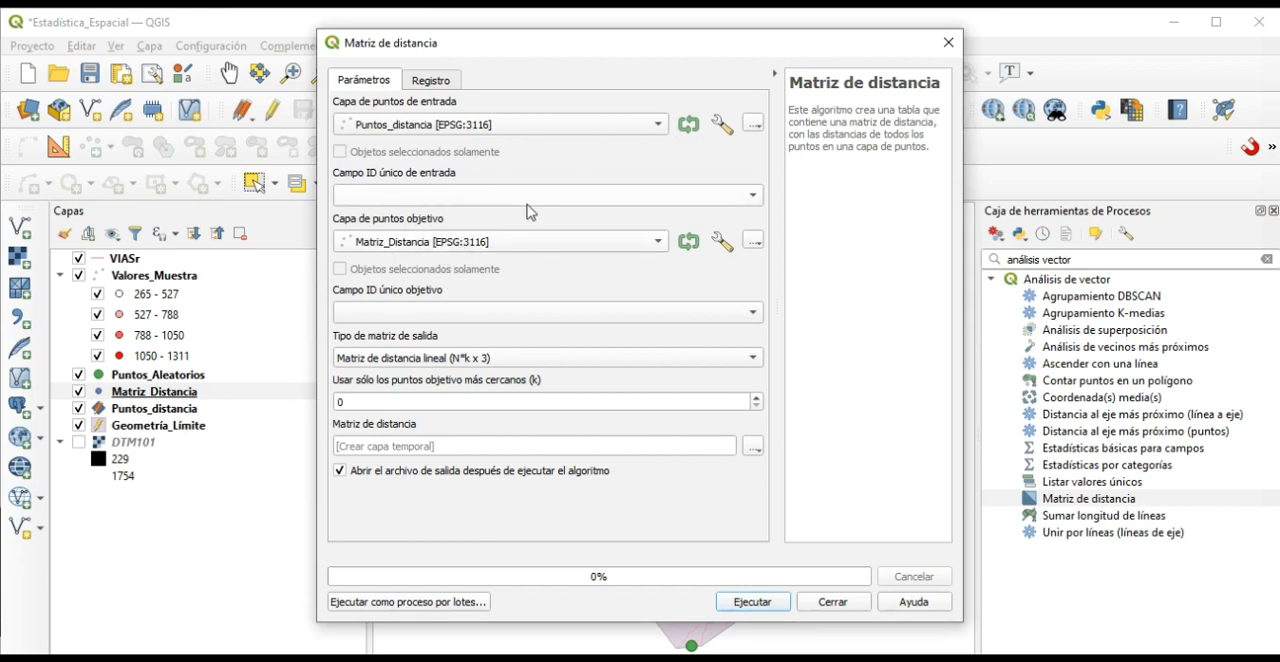
{"action": "left_click", "coordinate": [480, 242]}
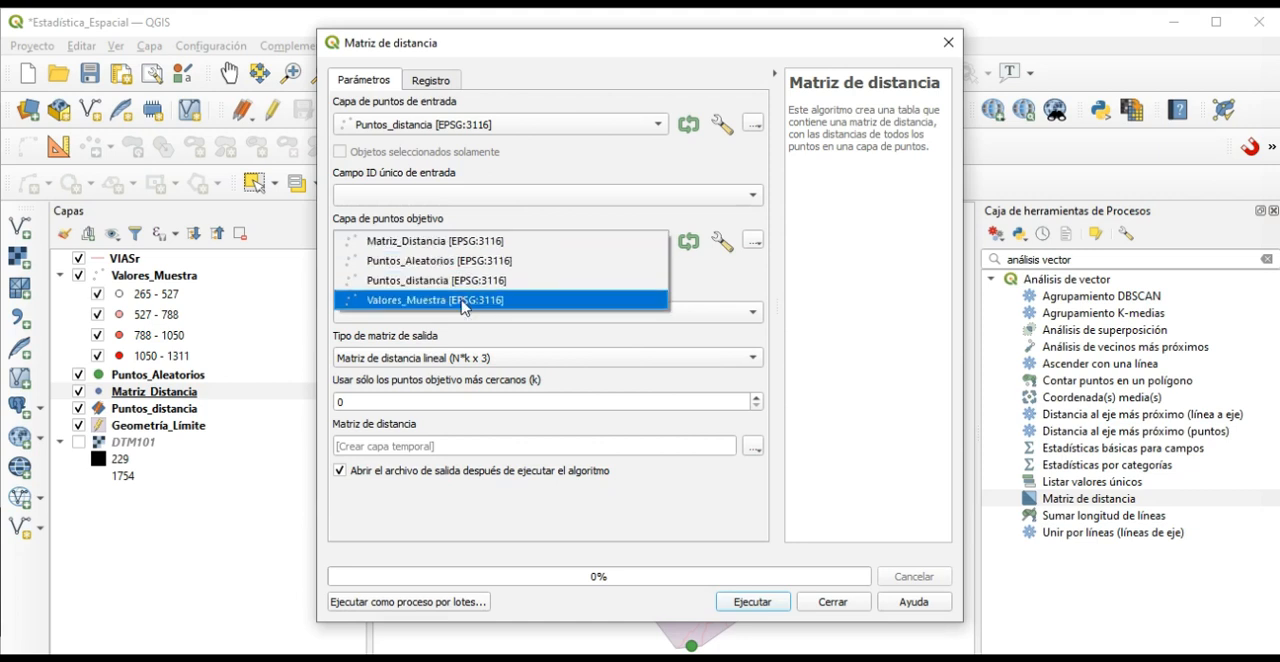
{"action": "left_click", "coordinate": [462, 300]}
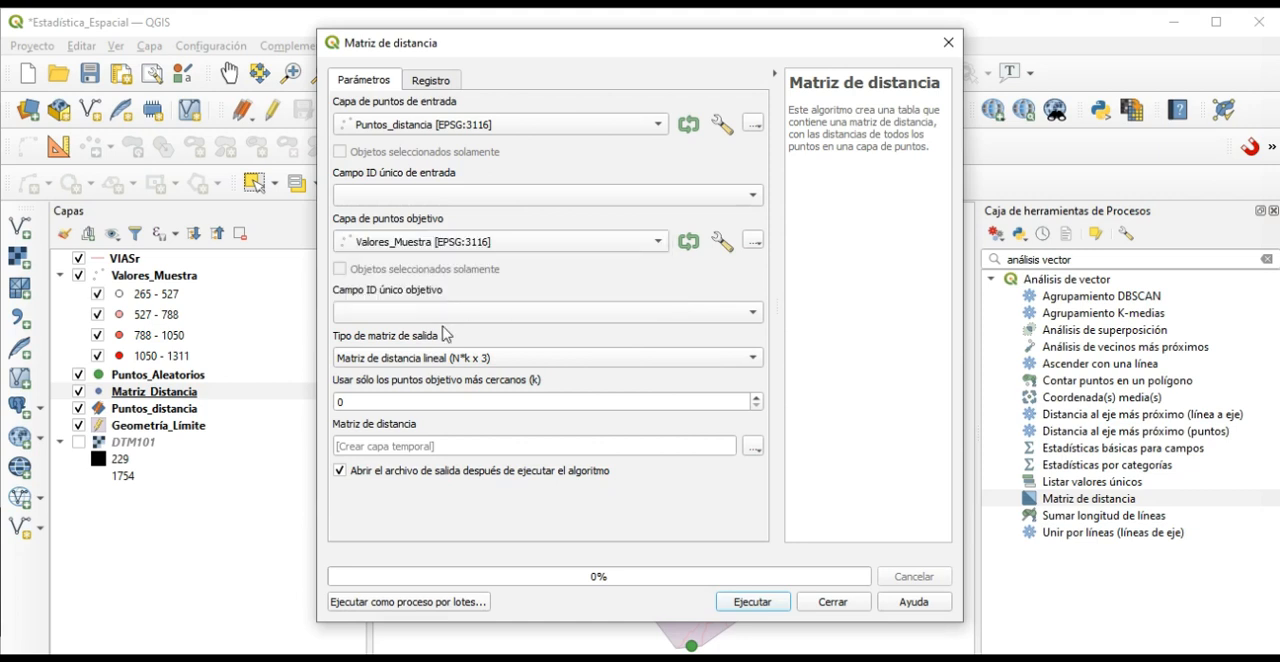
Set the output to the summary distance matrix (media, desv. est., mín, máx) using the 2 nearest target points and try to run it.
{"action": "left_click", "coordinate": [377, 360]}
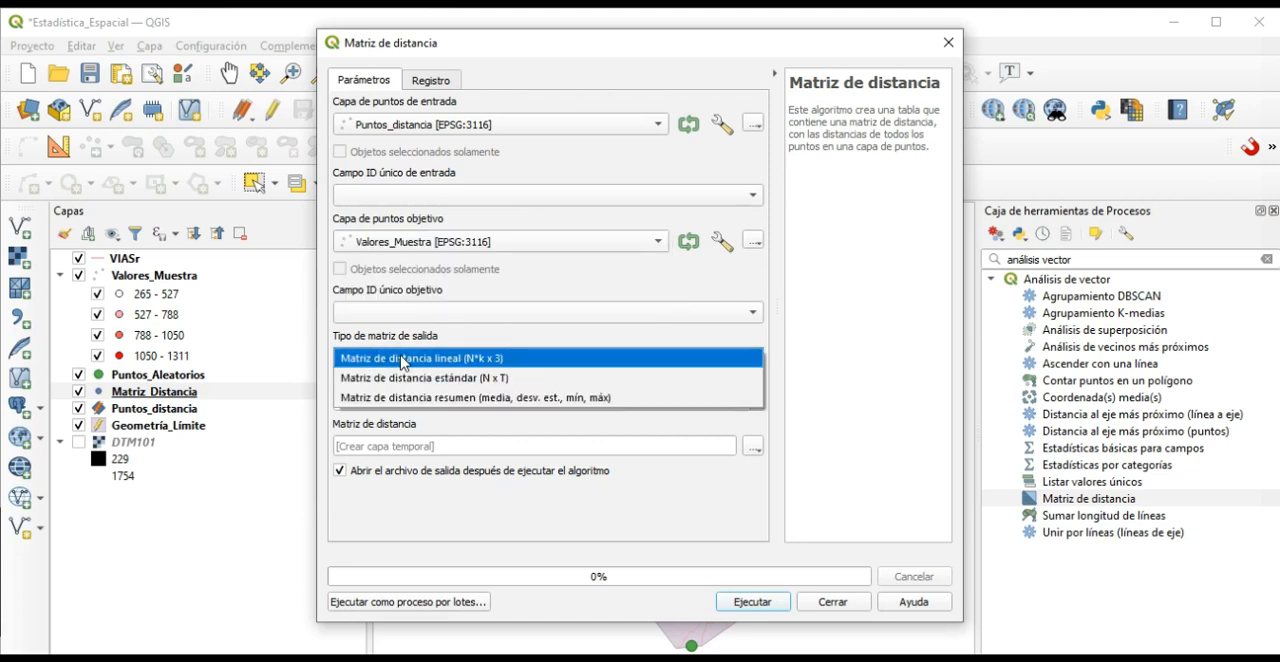
{"action": "left_click", "coordinate": [427, 400]}
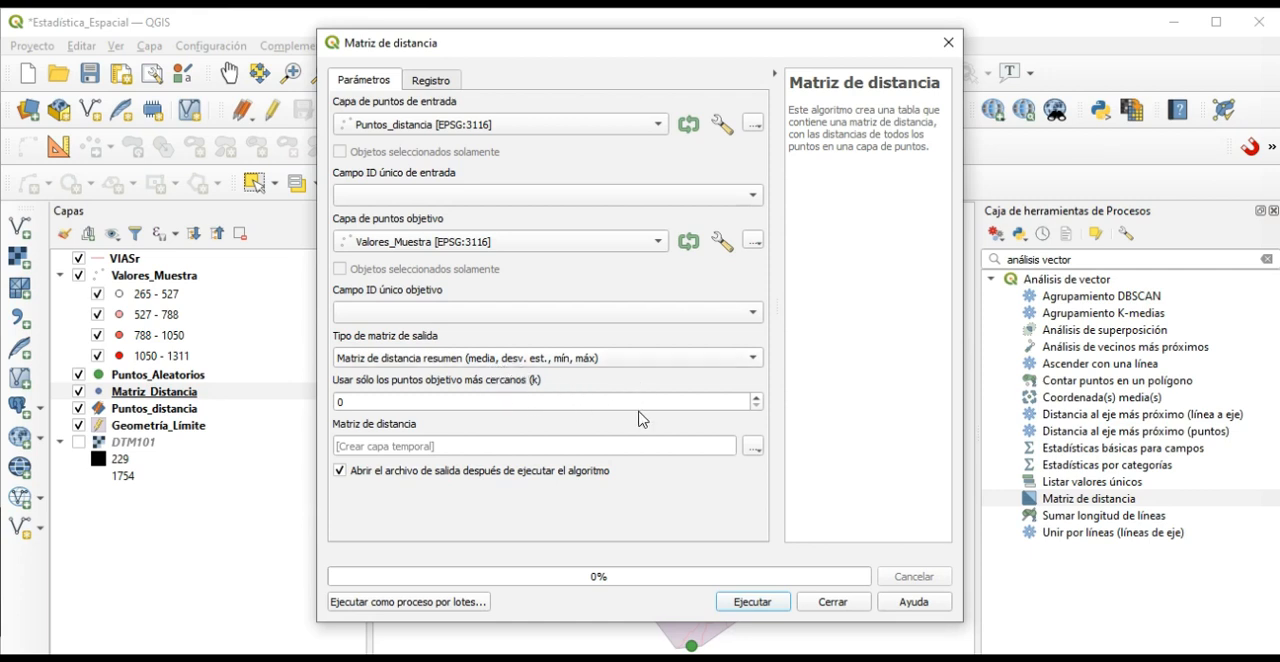
{"action": "left_click_drag", "start_coordinate": [405, 397], "coordinate": [320, 388]}
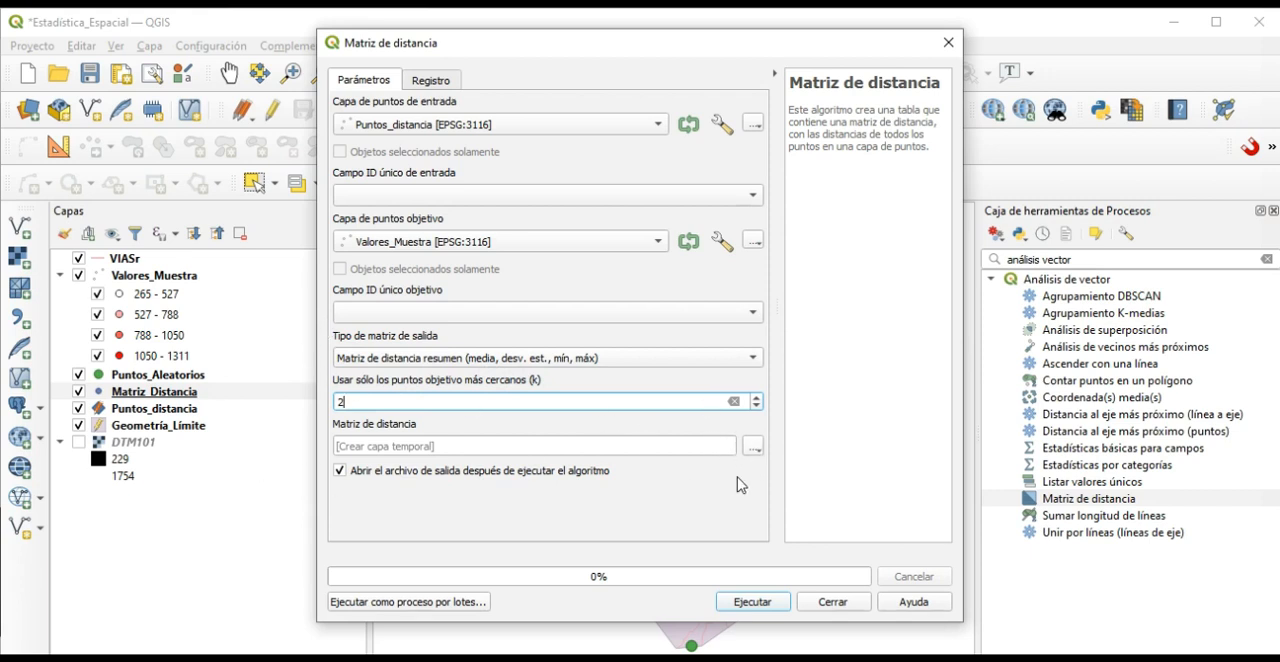
{"action": "left_click", "coordinate": [752, 602]}
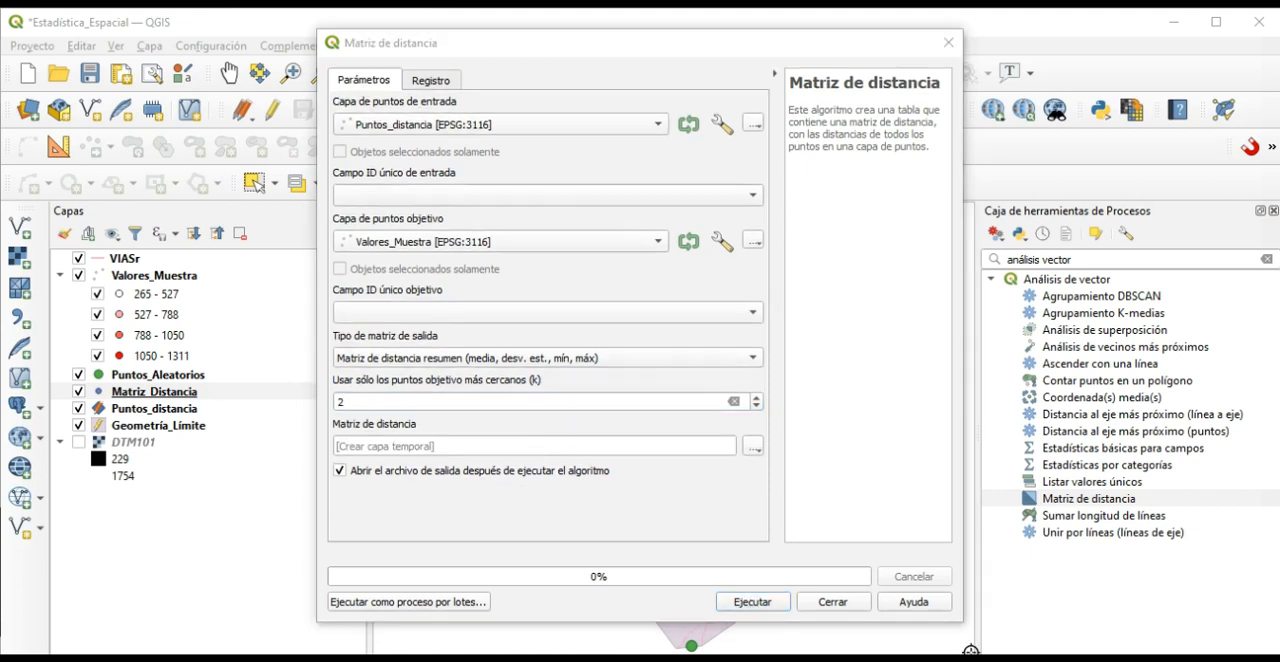
Choose id as the input's unique ID field, pick the target's unique ID field, run the distance matrix to a temporary layer and close the tool.
{"action": "left_click", "coordinate": [358, 197]}
{"action": "left_click", "coordinate": [360, 197]}
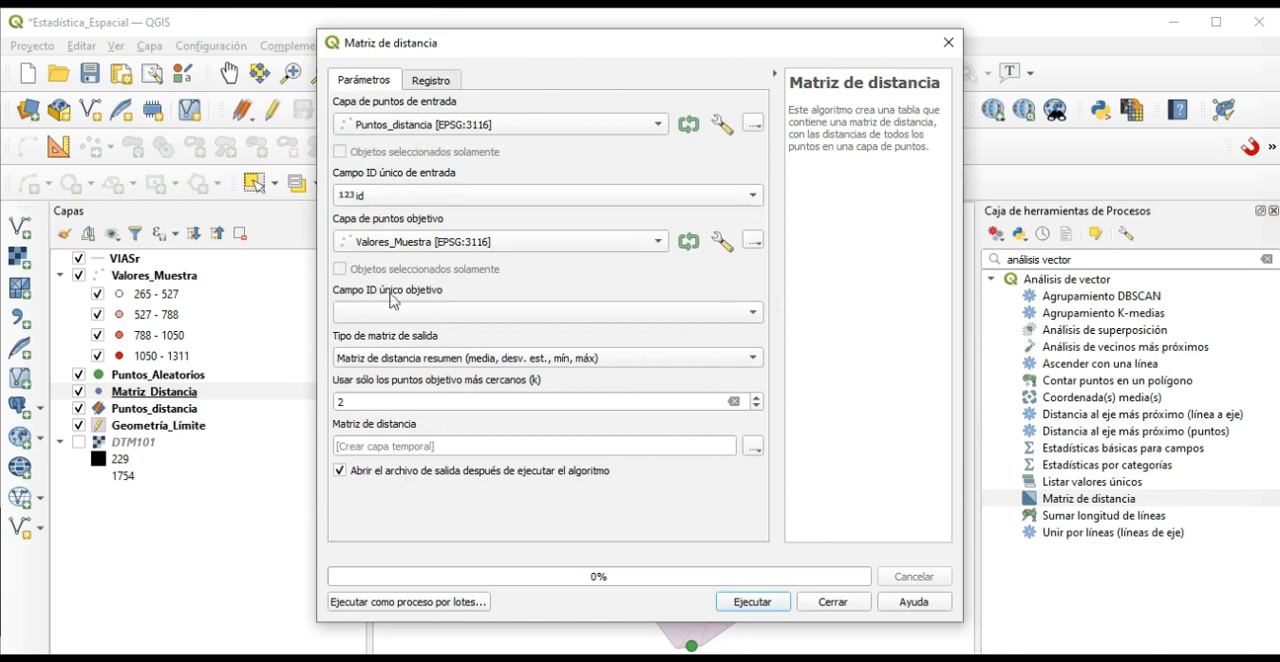
{"action": "left_click", "coordinate": [392, 312]}
{"action": "left_click", "coordinate": [392, 316]}
{"action": "left_click", "coordinate": [758, 602]}
{"action": "left_click", "coordinate": [833, 602]}
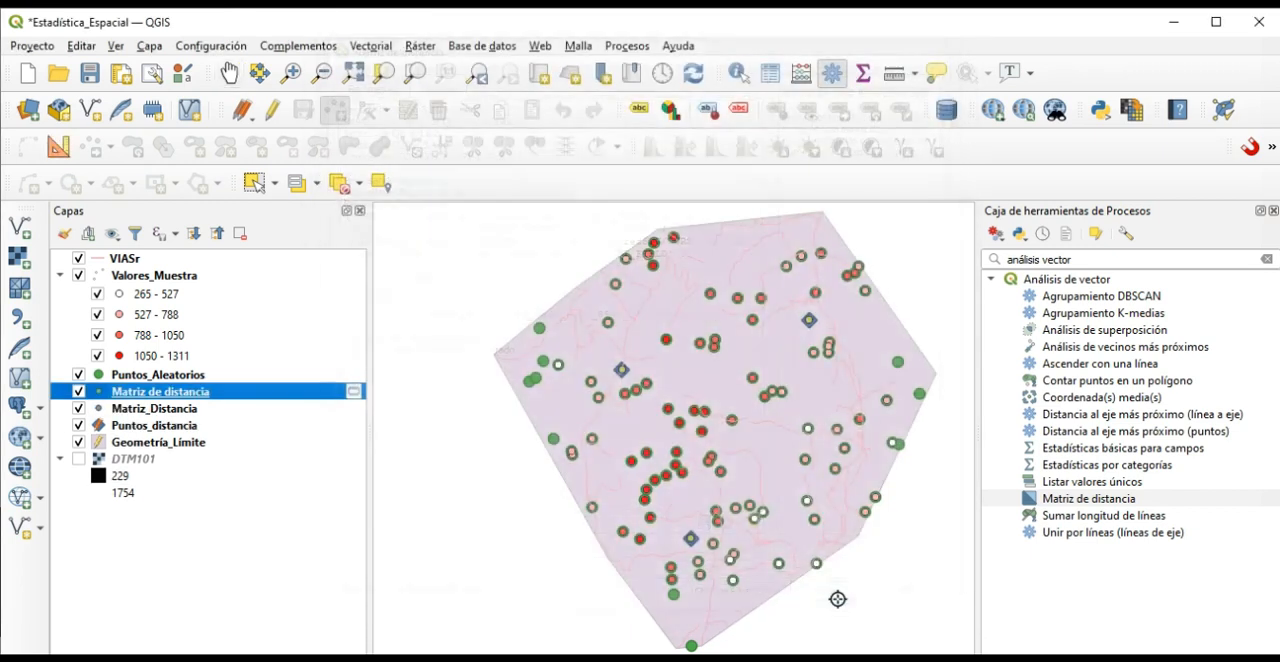
Hide the Matriz_Distancia, VIASr, Valores_Muestra, Puntos_Aleatorios and Puntos_distancia layers.
{"action": "key", "text": "F6"}
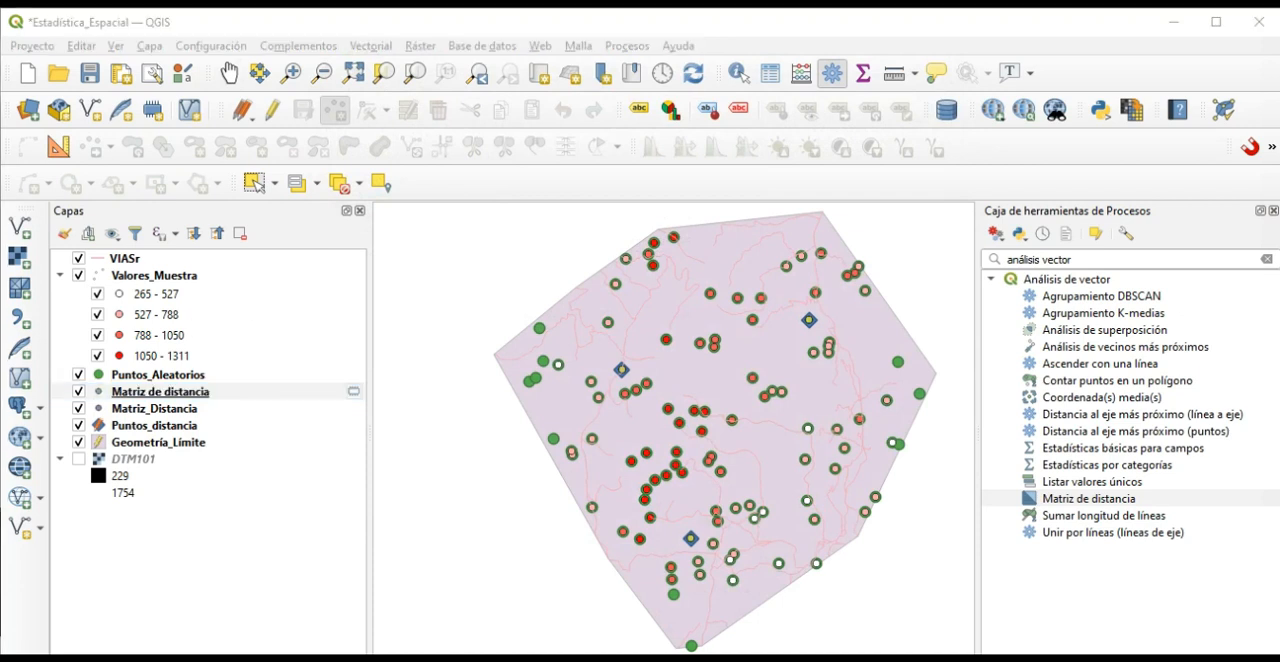
{"action": "left_click", "coordinate": [78, 408]}
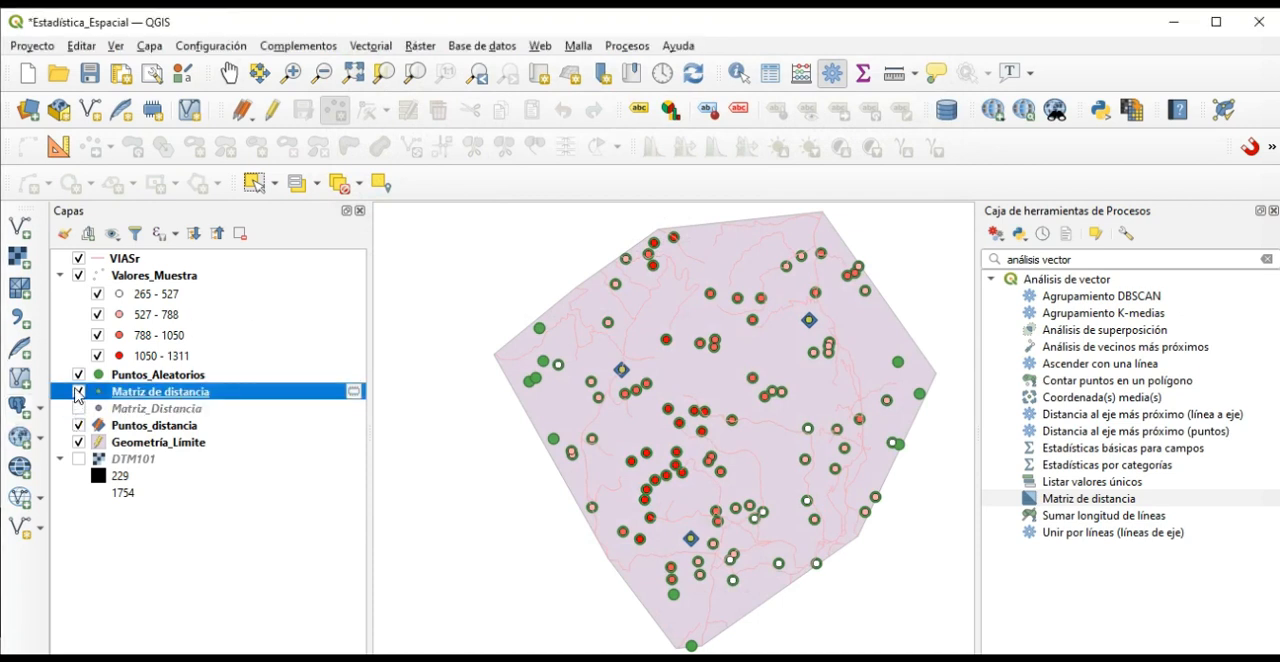
{"action": "left_click", "coordinate": [78, 258]}
{"action": "left_click", "coordinate": [78, 275]}
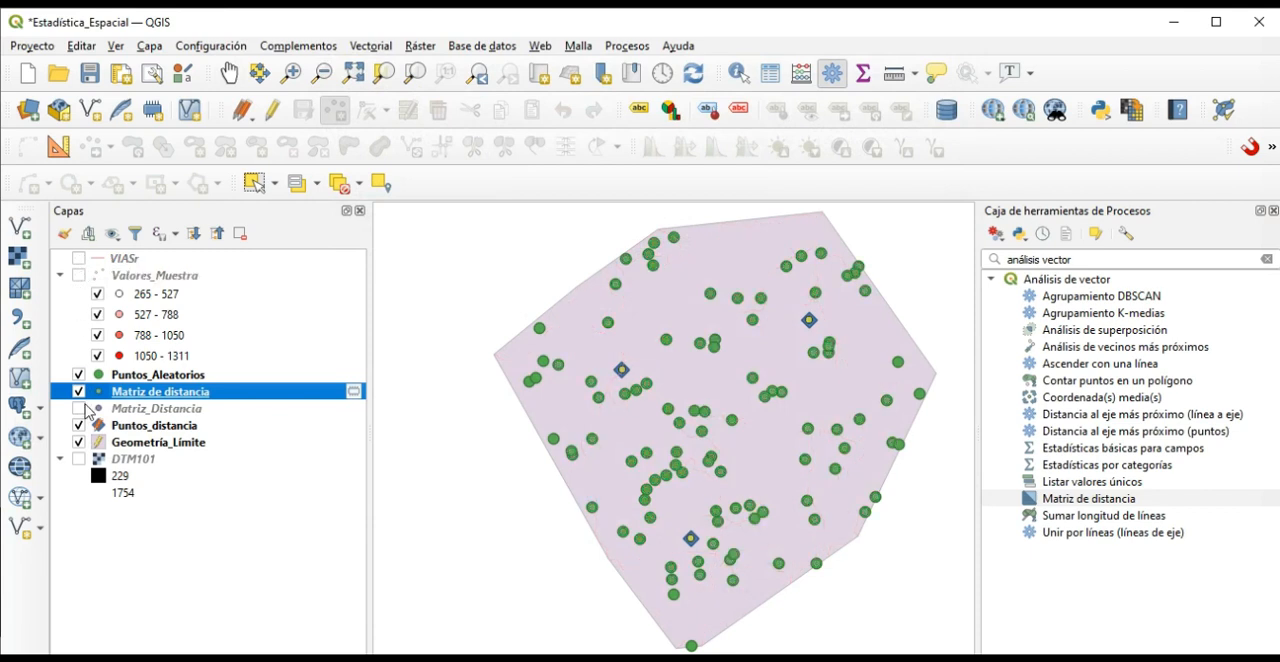
{"action": "left_click", "coordinate": [78, 374]}
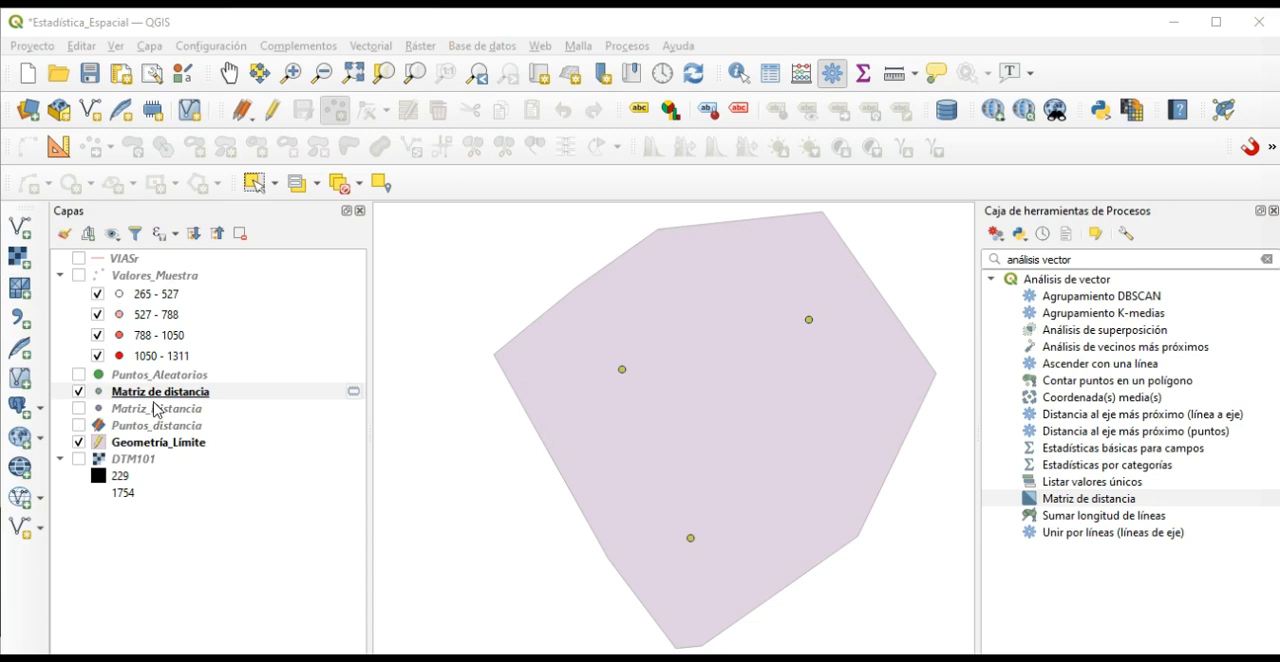
Open the attribute table of the temporary Matriz de distancia layer, review its distance statistics per input point and close it.
{"action": "left_click", "coordinate": [152, 393]}
{"action": "right_click", "coordinate": [152, 393]}
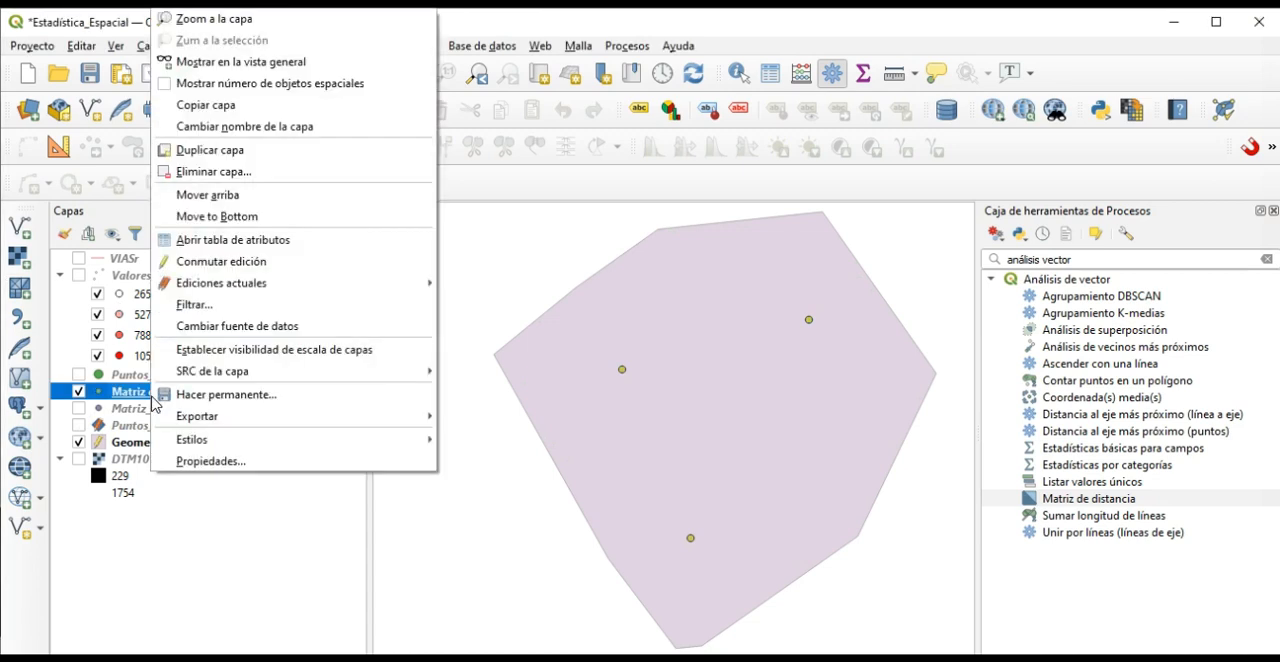
{"action": "left_click", "coordinate": [210, 240]}
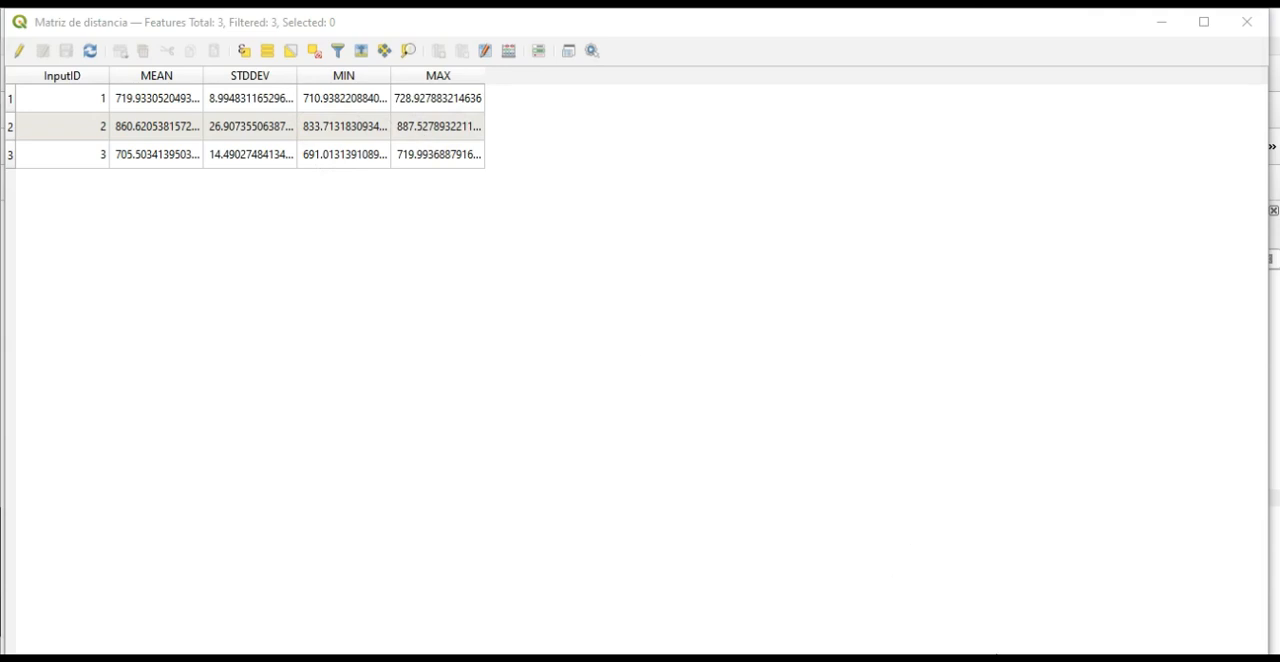
{"action": "left_click", "coordinate": [1247, 22]}
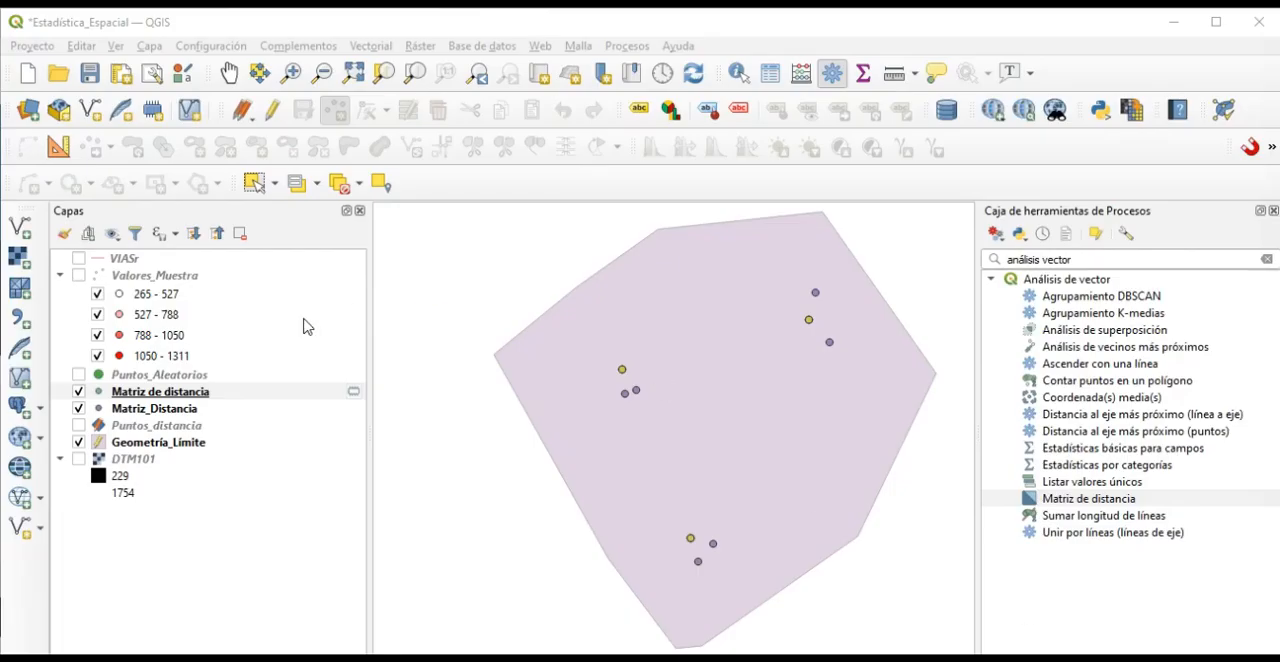
Hide both distance matrix layers and show the VIASr, Valores_Muestra and DTM101 layers.
{"action": "left_click", "coordinate": [79, 394]}
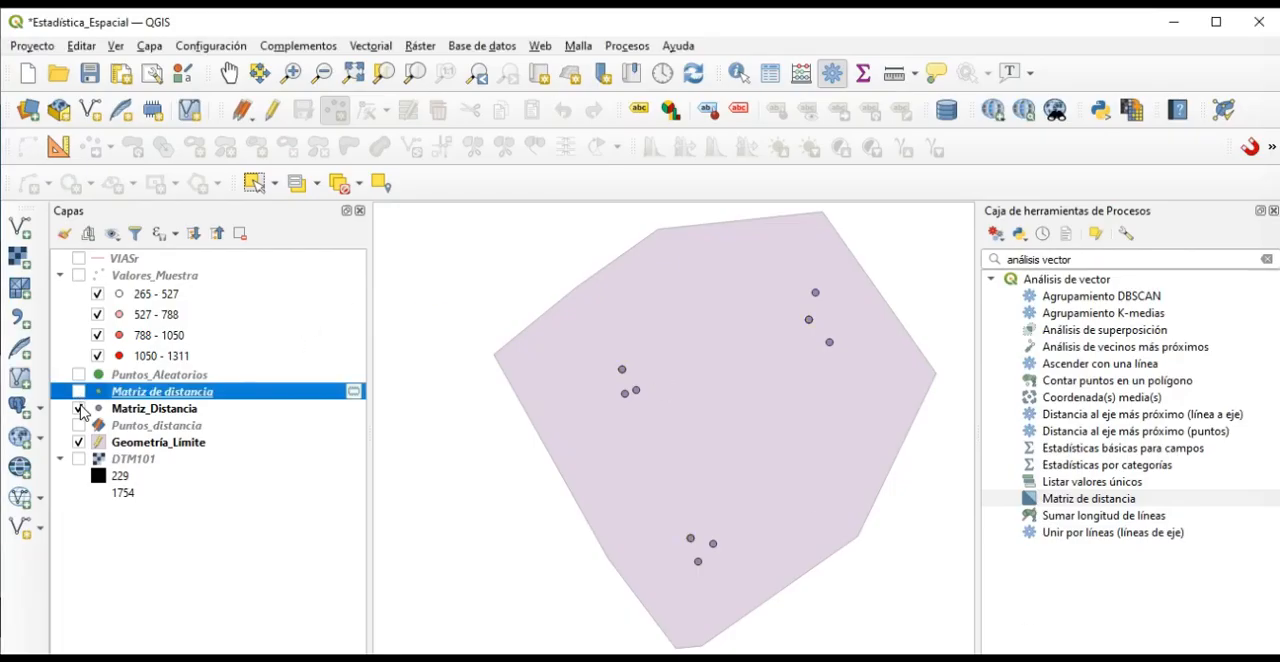
{"action": "left_click", "coordinate": [79, 408]}
{"action": "left_click", "coordinate": [78, 259]}
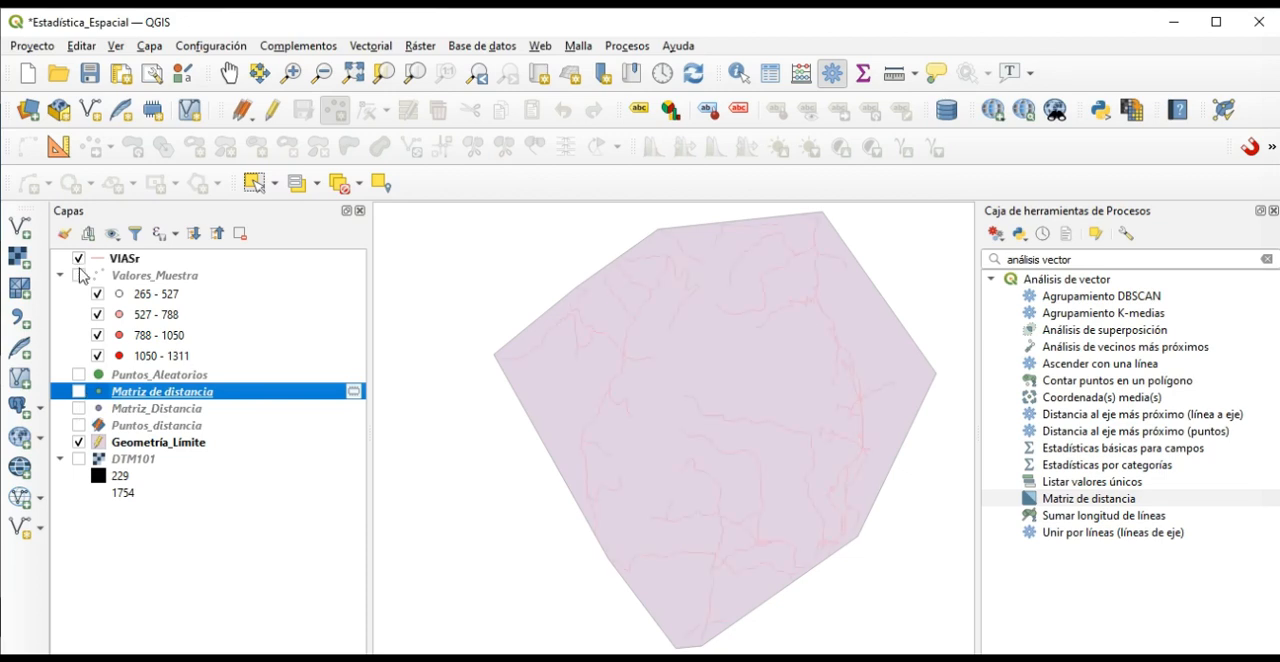
{"action": "left_click", "coordinate": [79, 276]}
{"action": "left_click", "coordinate": [79, 459]}
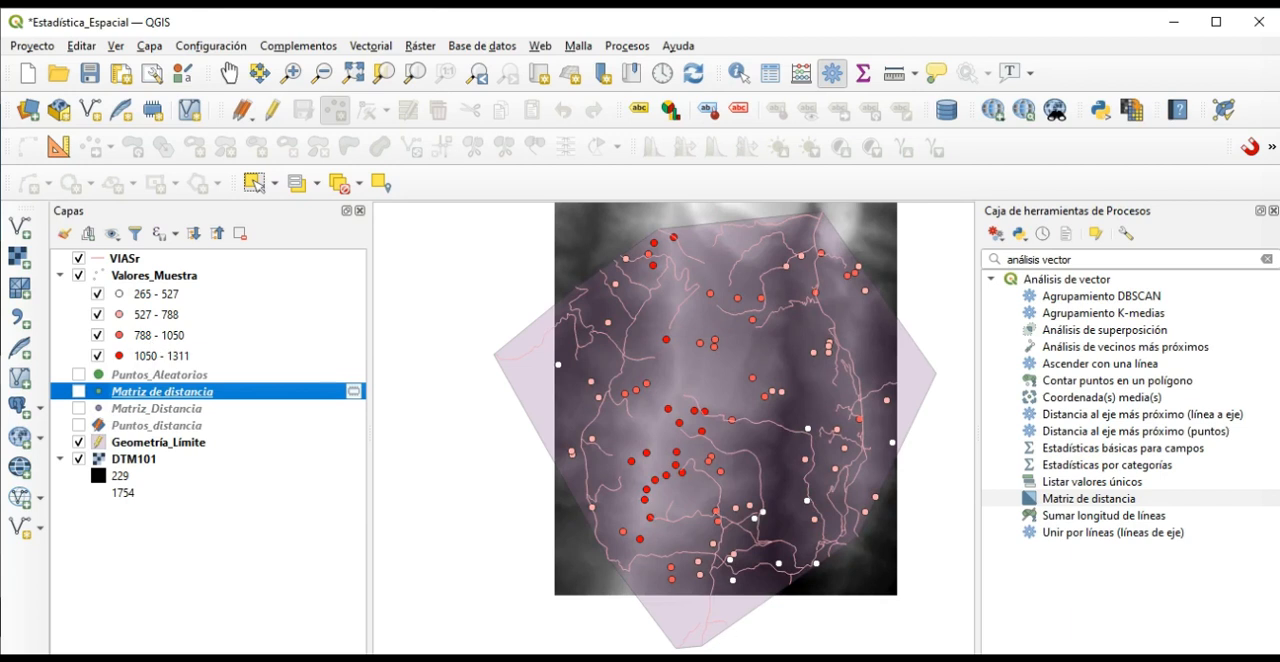
Run the Análisis de vecinos más próximos algorithm on Valores_Muestra with a temporary output file and close the tool.
{"action": "left_click", "coordinate": [1095, 258]}
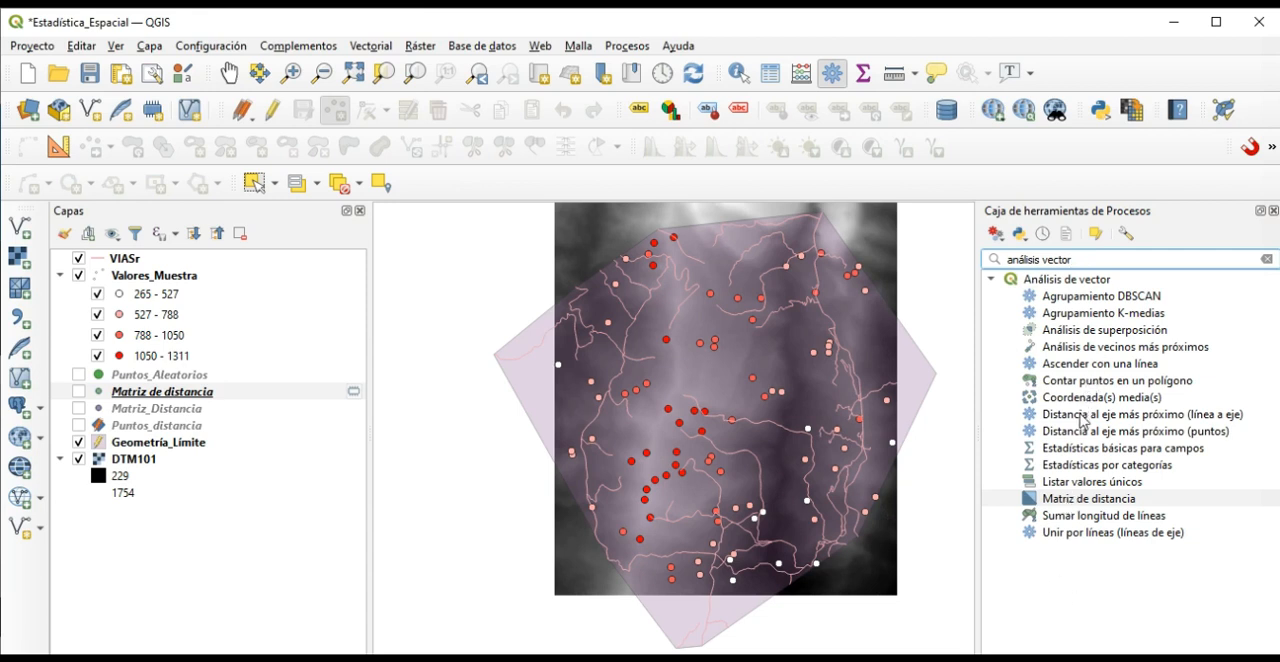
{"action": "left_click", "coordinate": [1097, 350]}
{"action": "double_click", "coordinate": [1097, 347]}
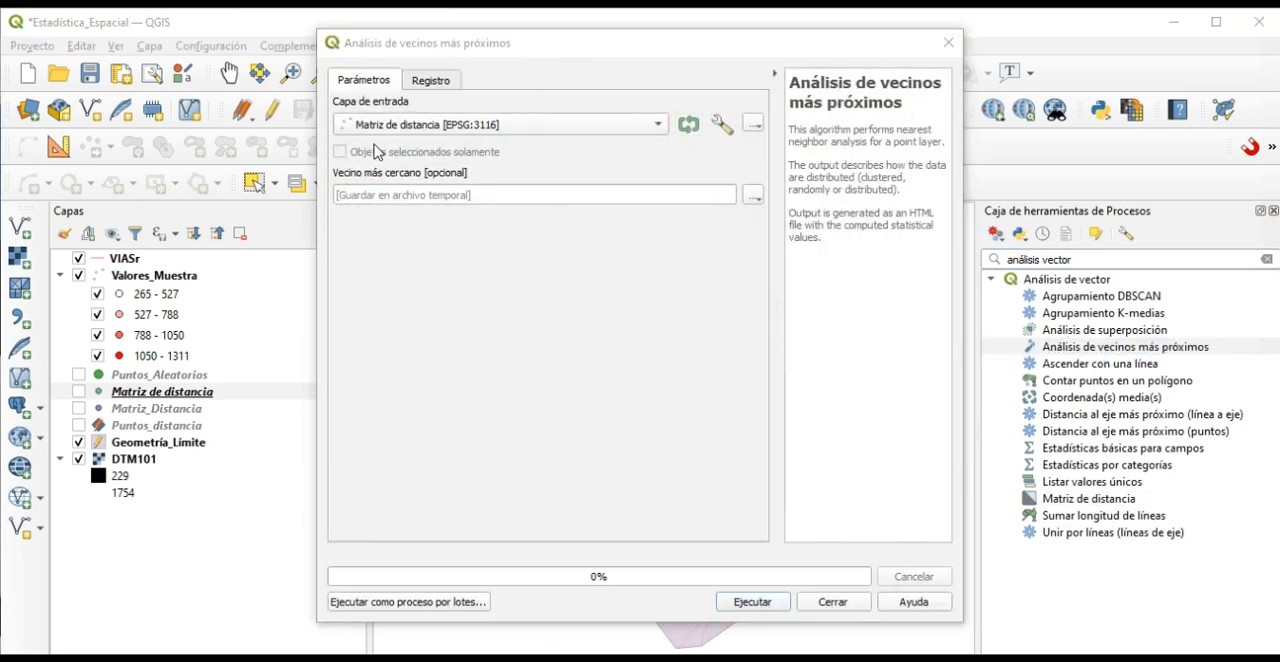
{"action": "left_click", "coordinate": [416, 125]}
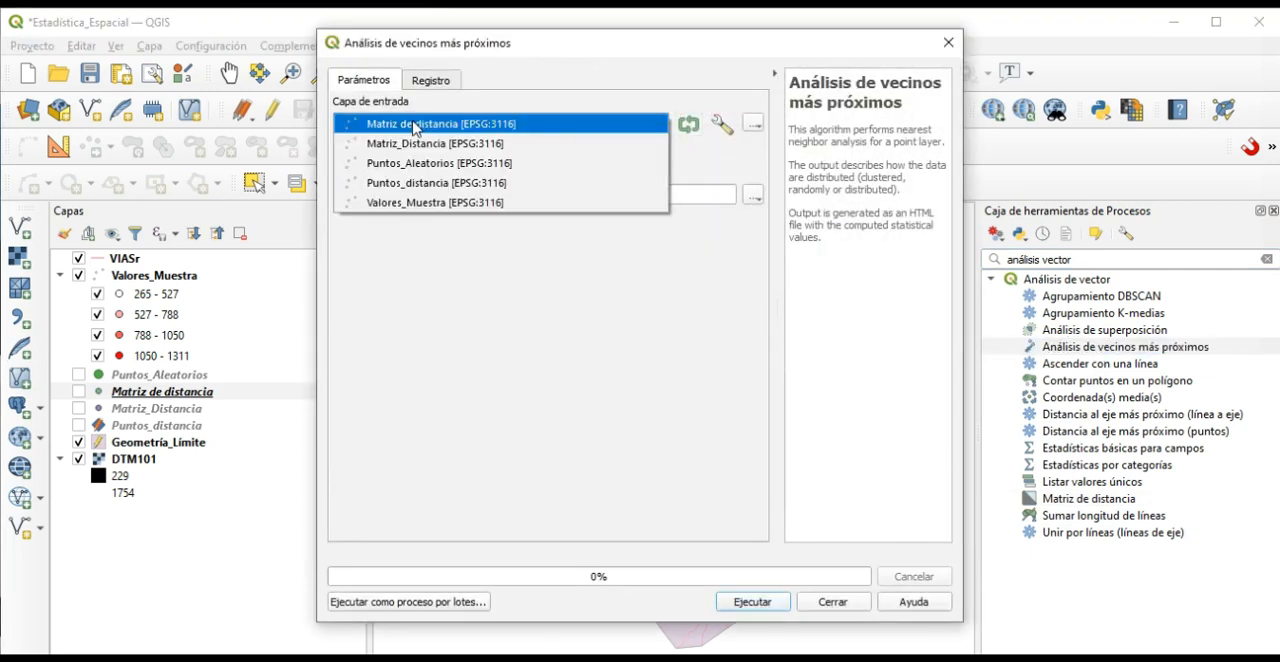
{"action": "left_click", "coordinate": [421, 202]}
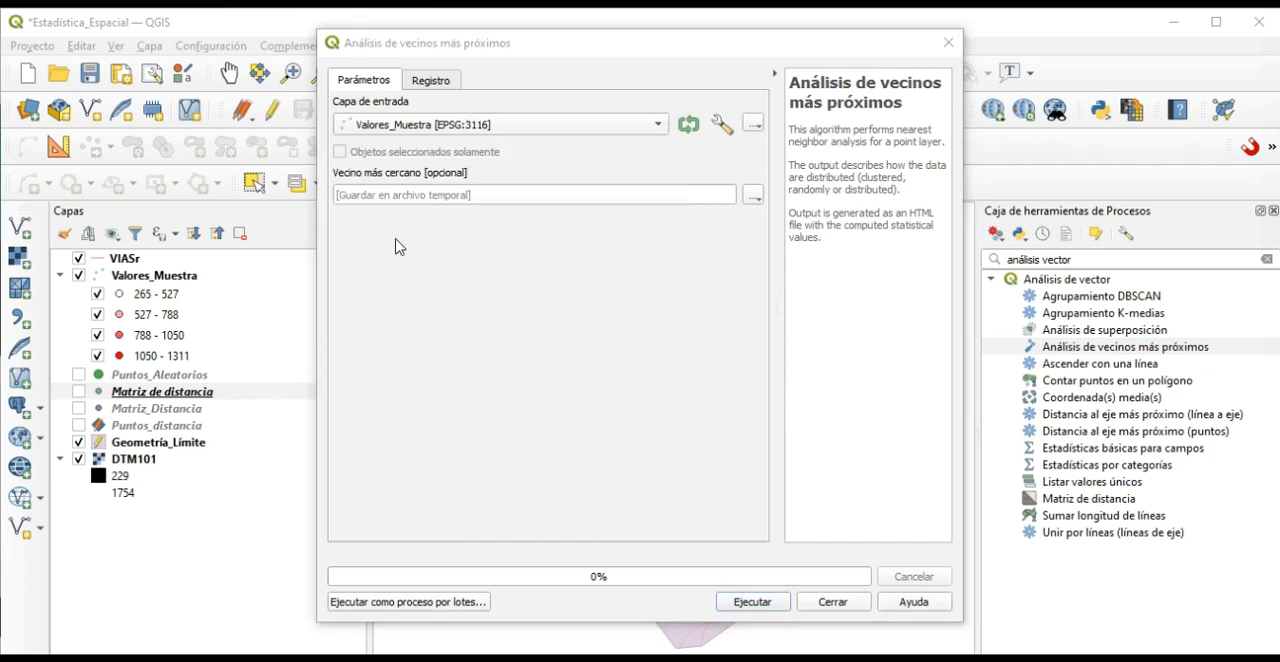
{"action": "left_click", "coordinate": [756, 602]}
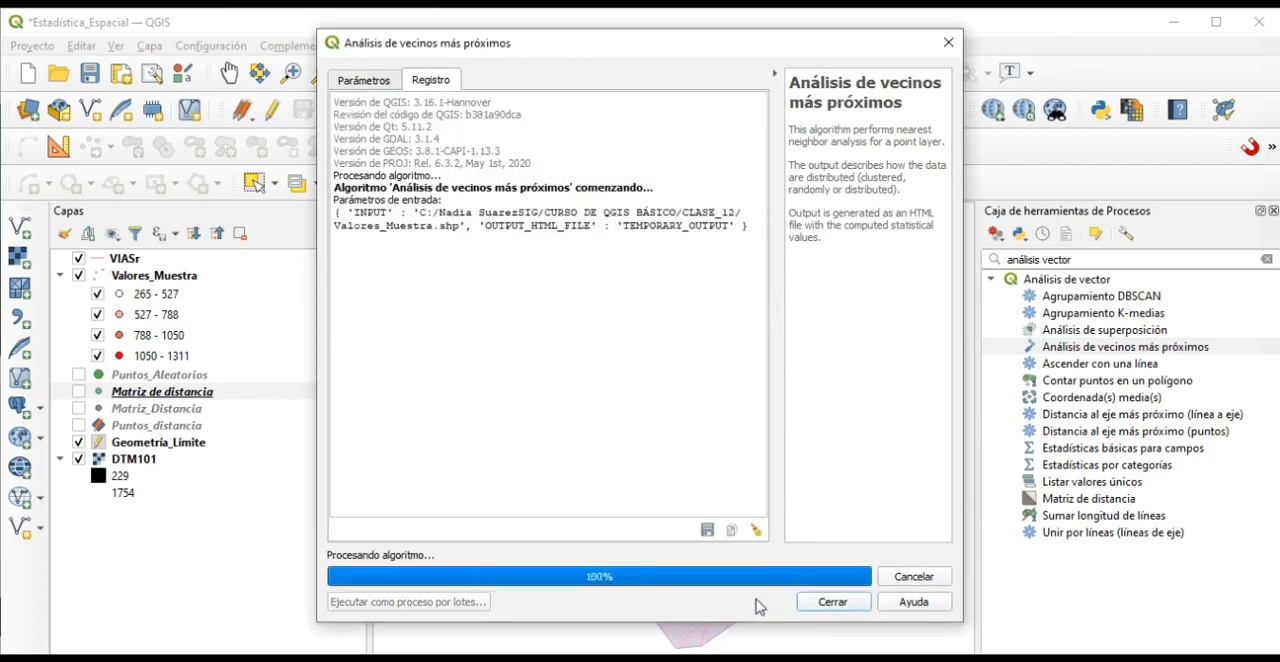
{"action": "left_click", "coordinate": [833, 603]}
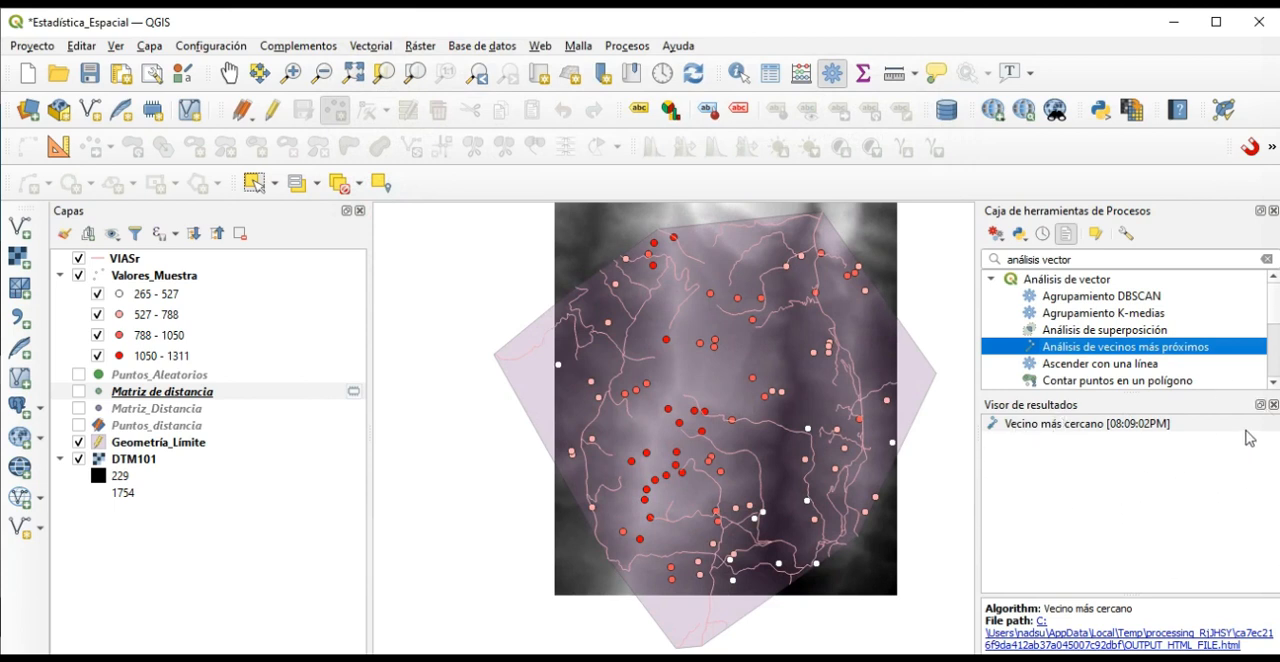
Open the Vecino más cercano HTML report in the browser and examine the mean distances, nearest neighbour index and Z-score.
{"action": "left_click", "coordinate": [1048, 424]}
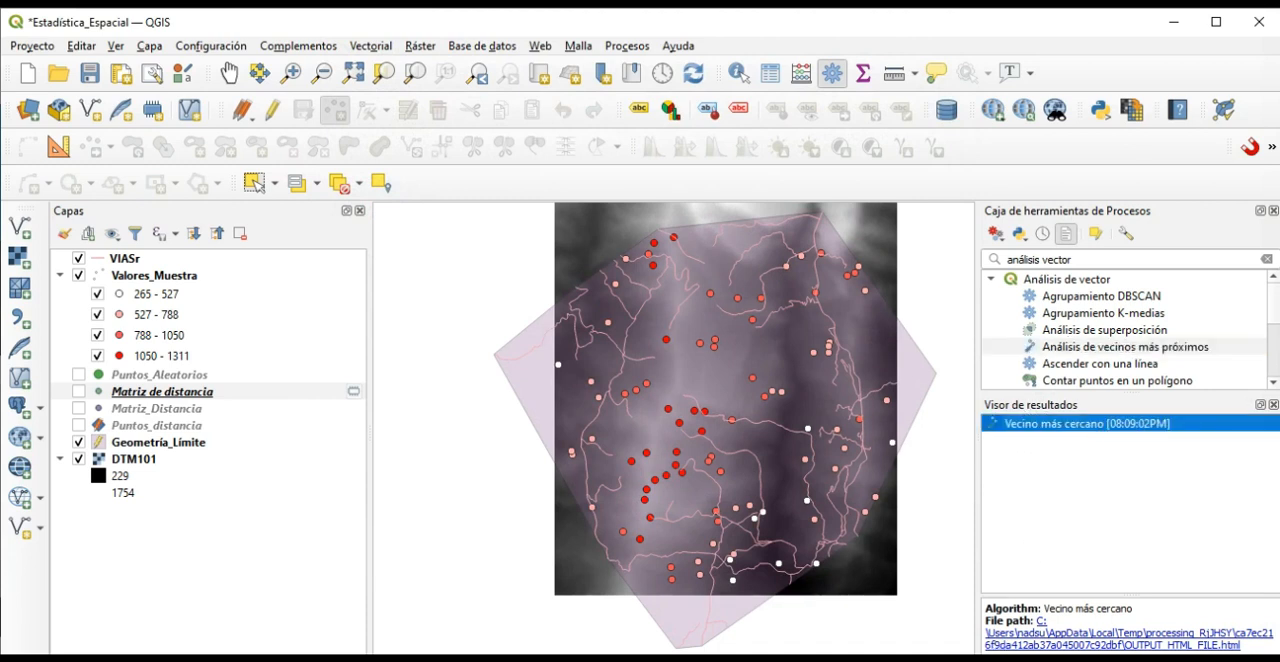
{"action": "left_click", "coordinate": [1005, 635]}
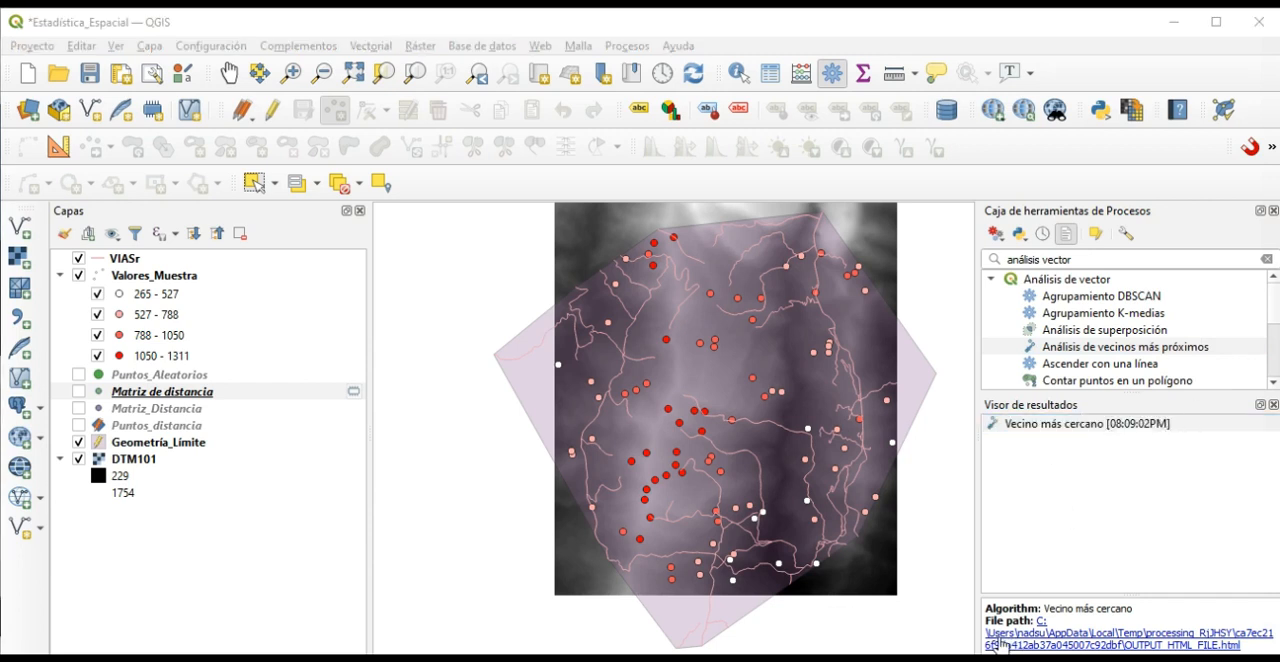
{"action": "left_click", "coordinate": [1112, 424]}
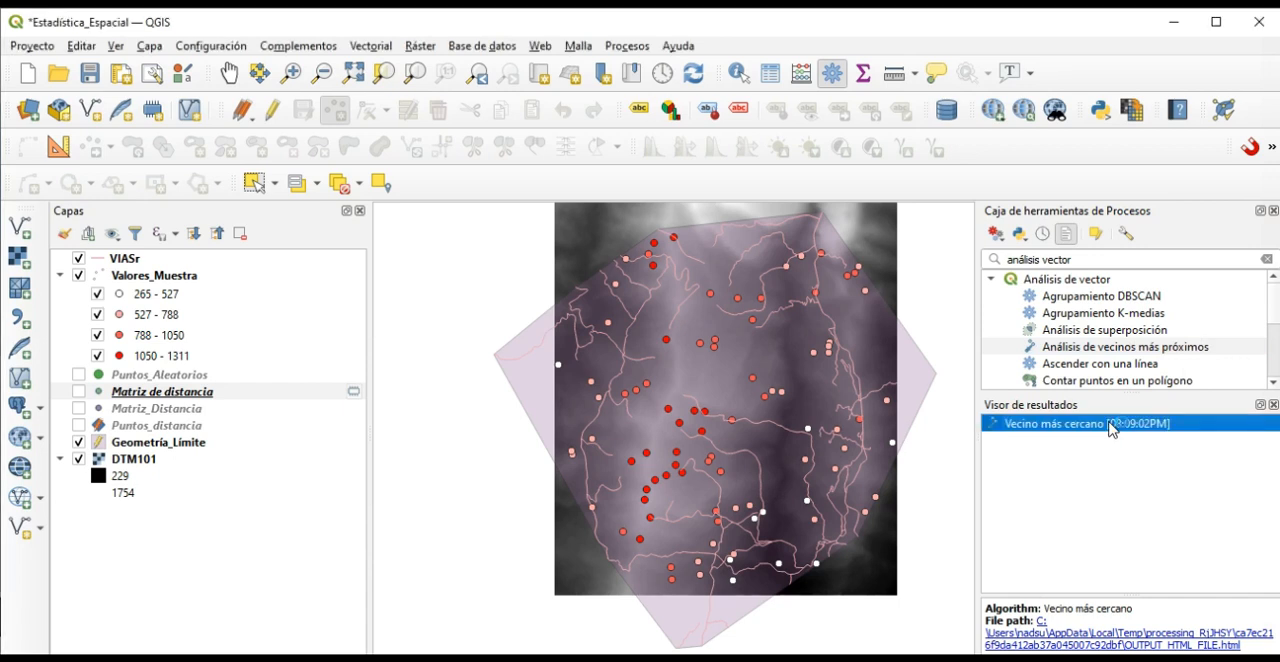
{"action": "double_click", "coordinate": [1112, 425]}
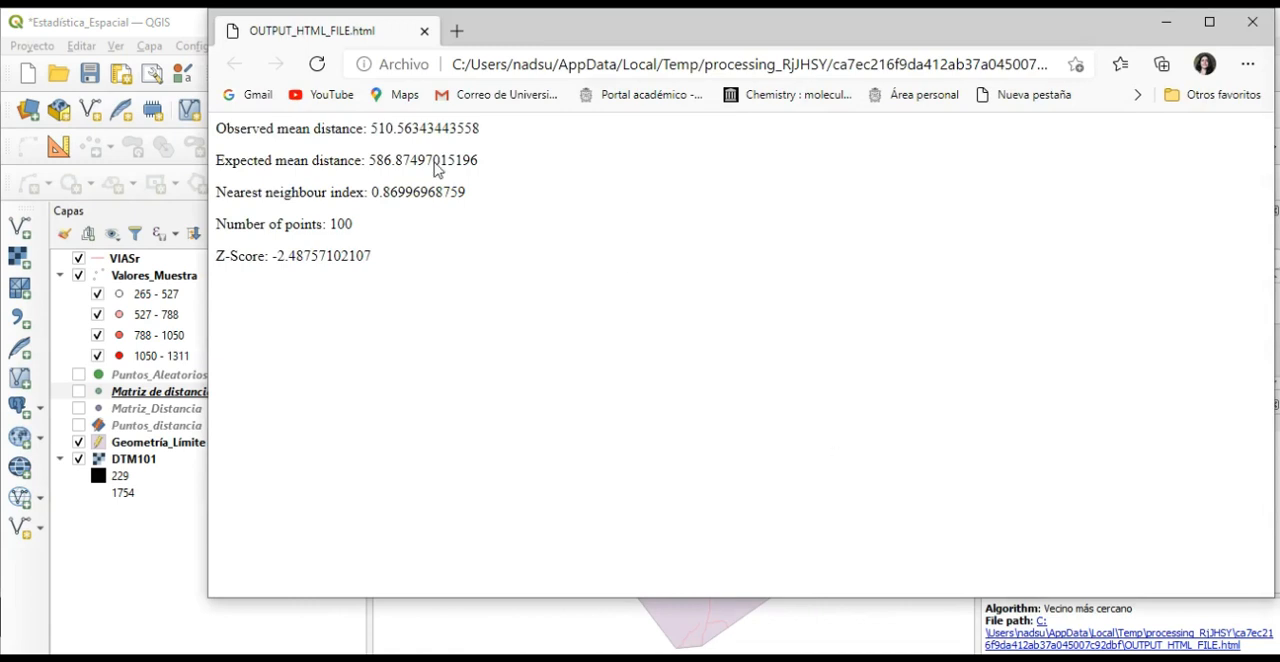
{"action": "left_click", "coordinate": [850, 656]}
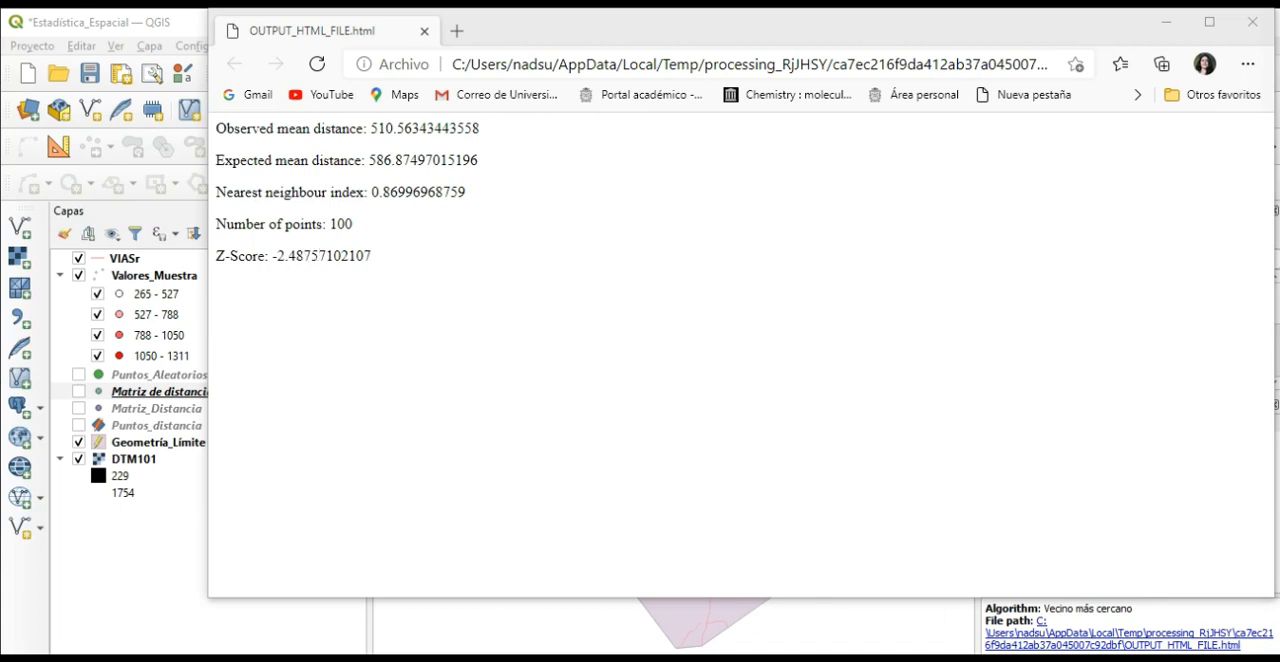
Close the nearest neighbour report and calculate the raster histogram in the DTM101 layer's properties.
{"action": "left_click", "coordinate": [1253, 21]}
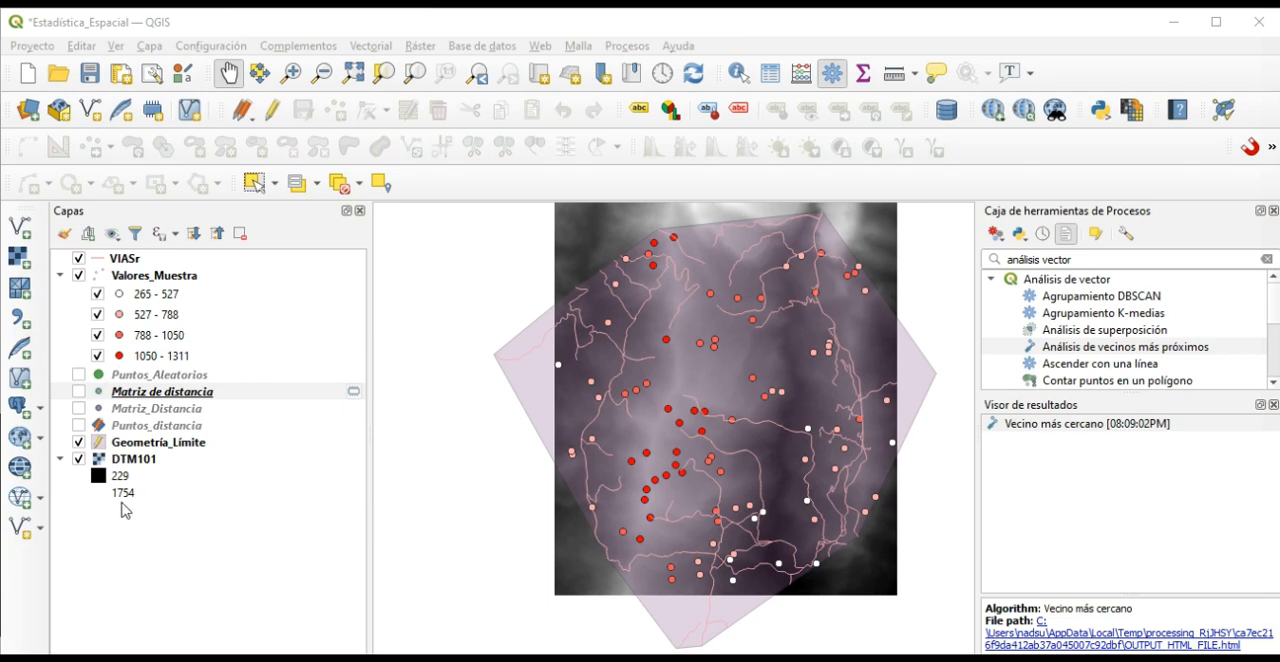
{"action": "left_click", "coordinate": [129, 462]}
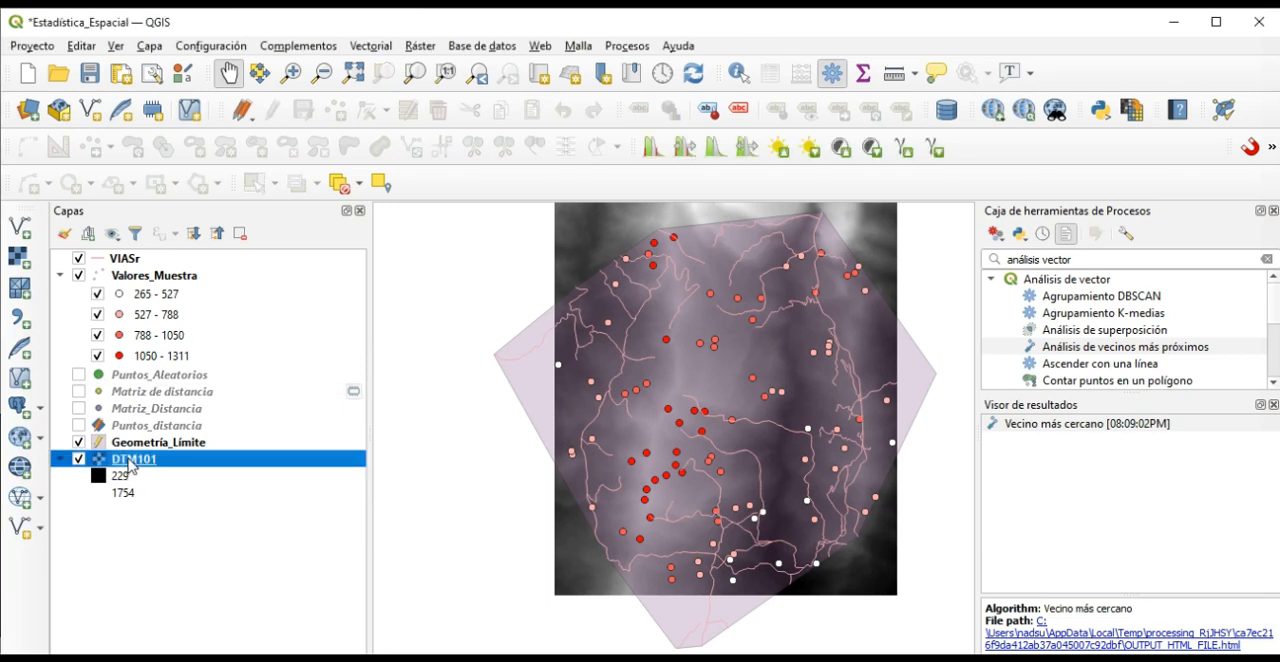
{"action": "right_click", "coordinate": [129, 462]}
{"action": "left_click", "coordinate": [195, 452]}
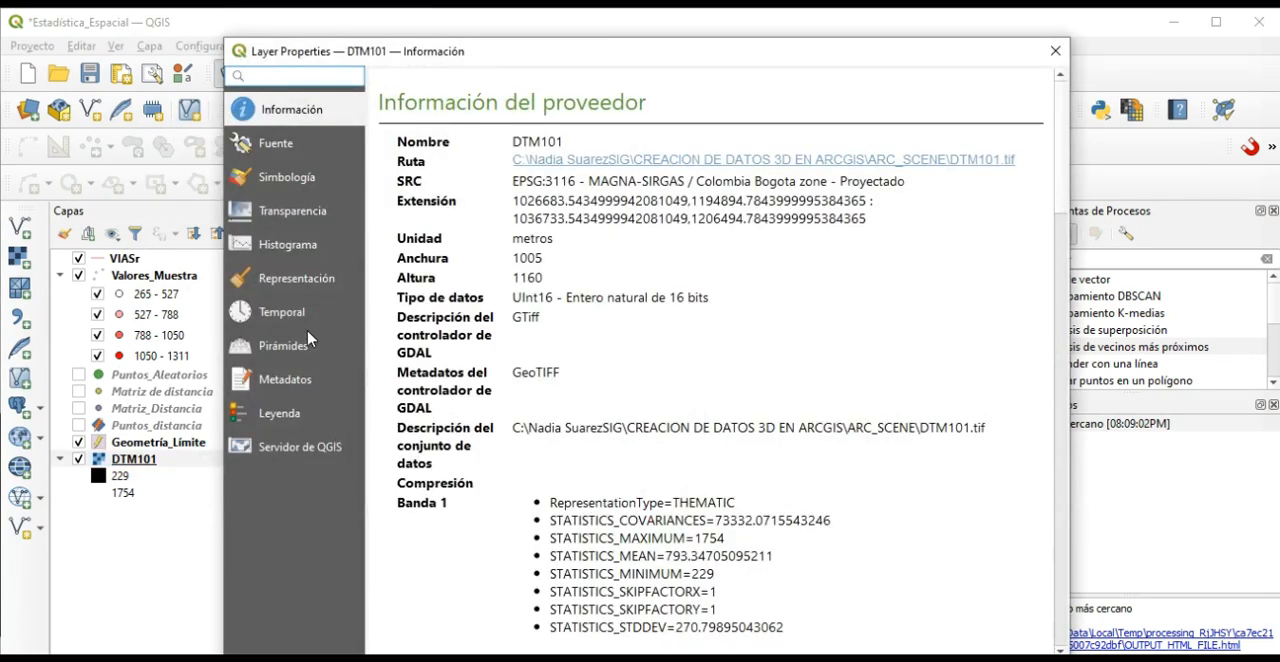
{"action": "left_click", "coordinate": [836, 657]}
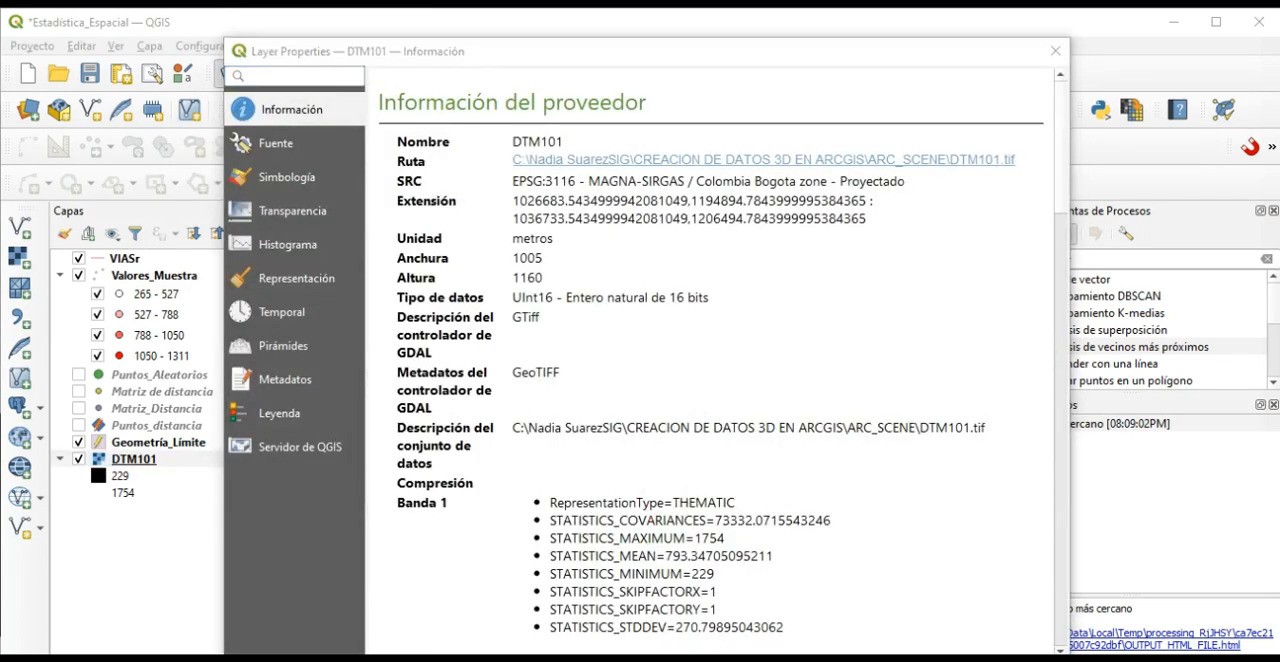
{"action": "left_click", "coordinate": [301, 256]}
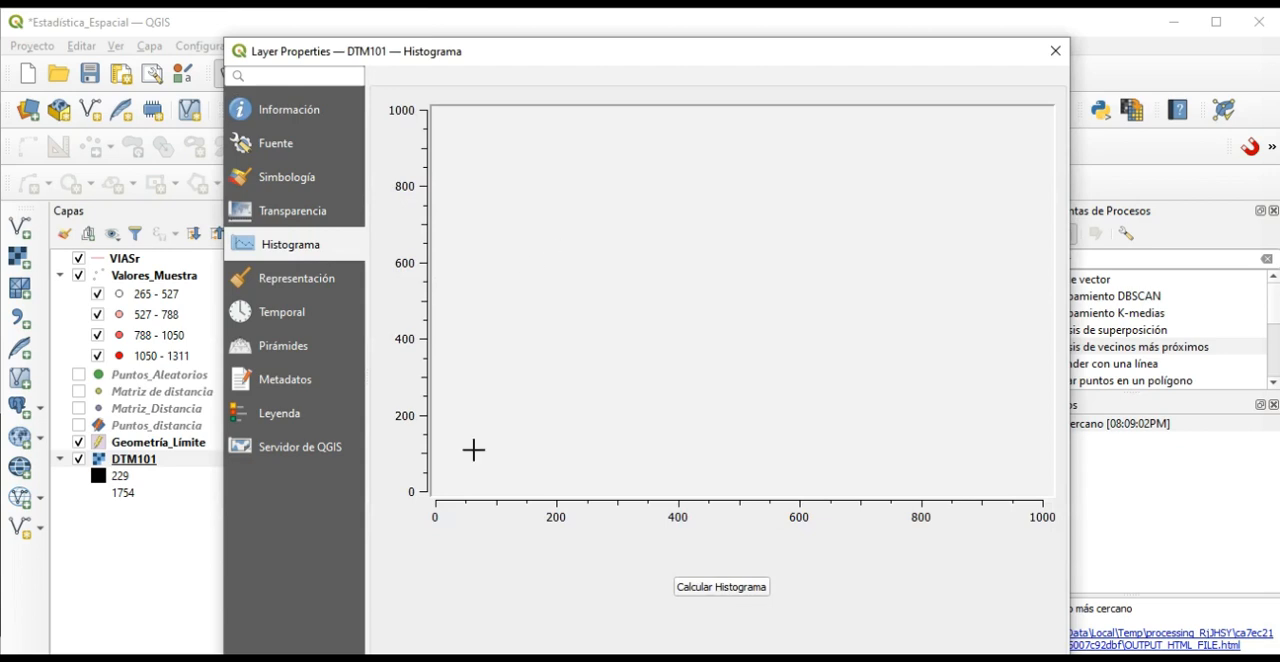
{"action": "left_click", "coordinate": [716, 590]}
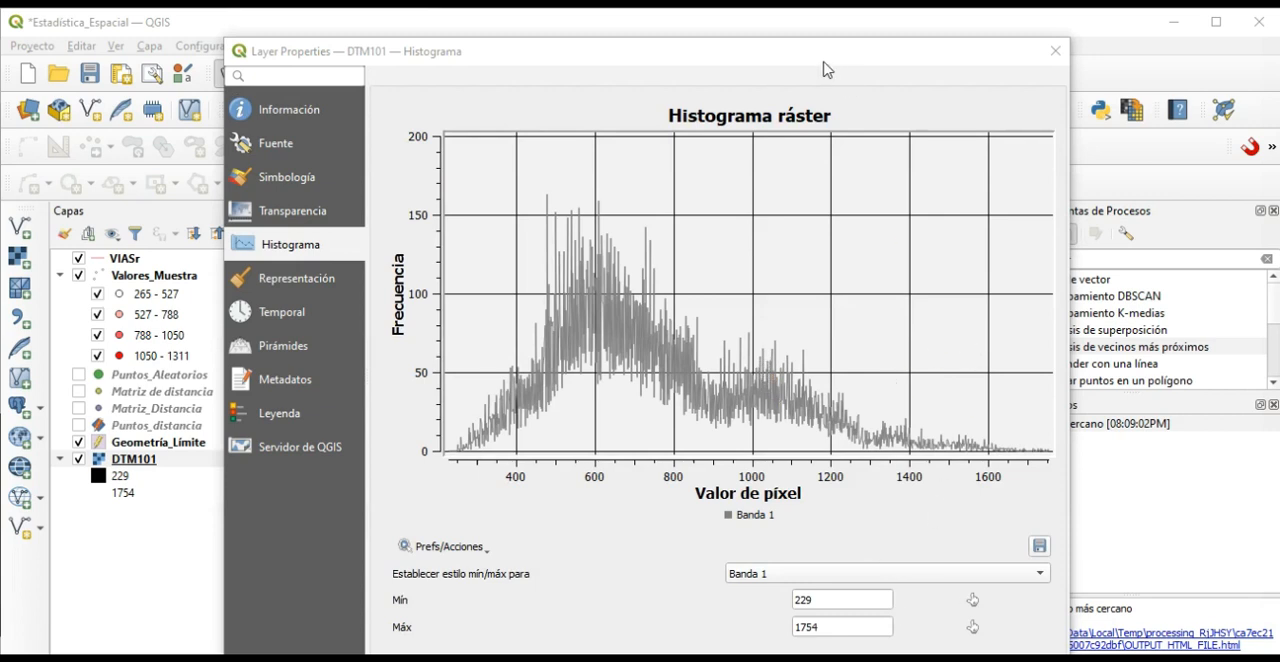
Start exporting the DTM101 histogram as an image and browse to the CLASE_12 folder of the QGIS course on drive C.
{"action": "left_click_drag", "start_coordinate": [827, 63], "coordinate": [820, 23]}
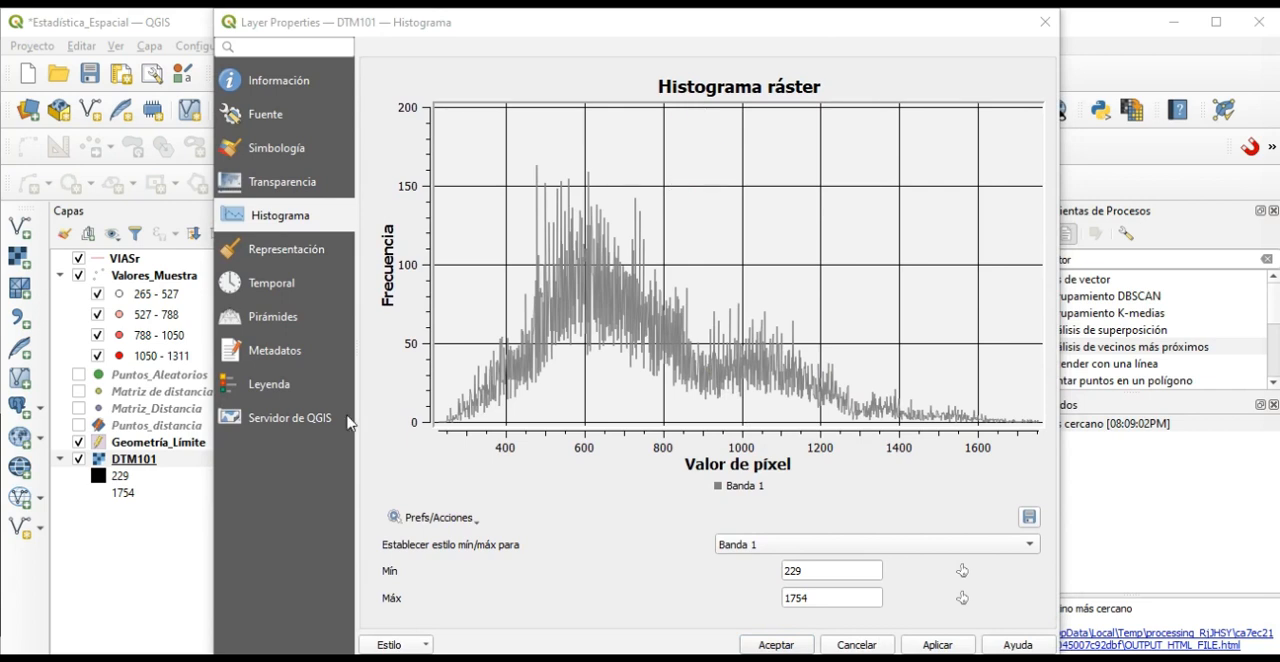
{"action": "left_click", "coordinate": [1029, 517]}
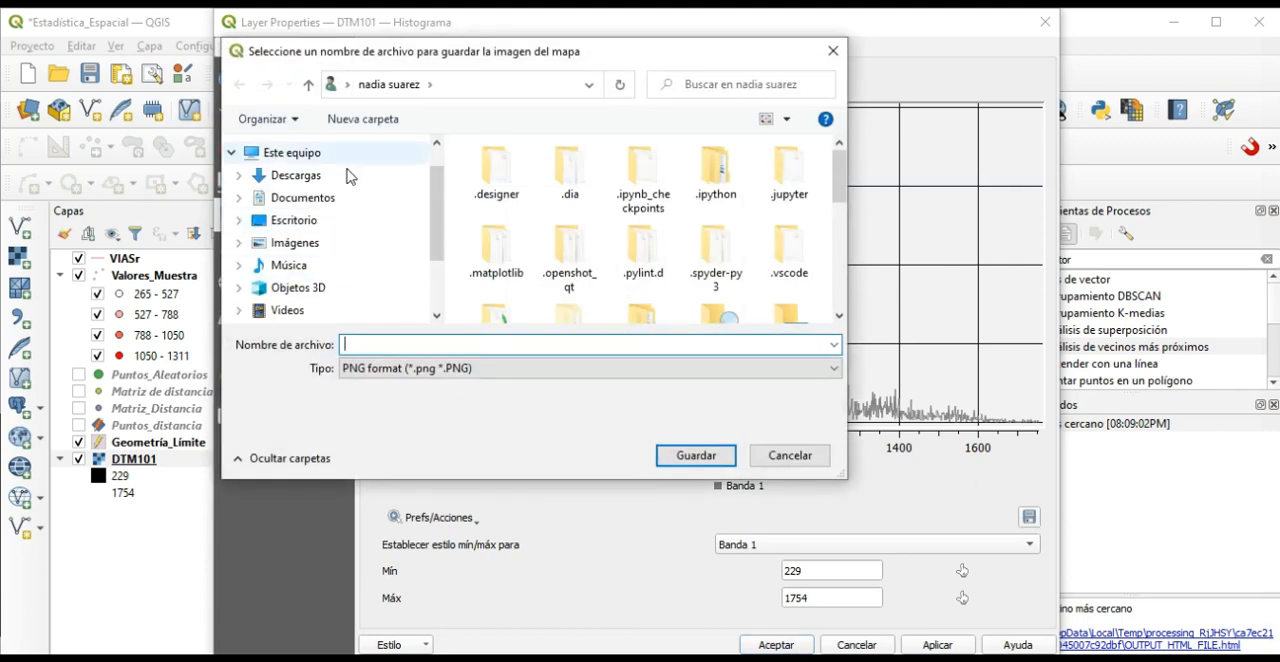
{"action": "left_click", "coordinate": [308, 84]}
{"action": "scroll", "coordinate": [310, 280], "scroll_direction": "down", "scroll_amount": 2}
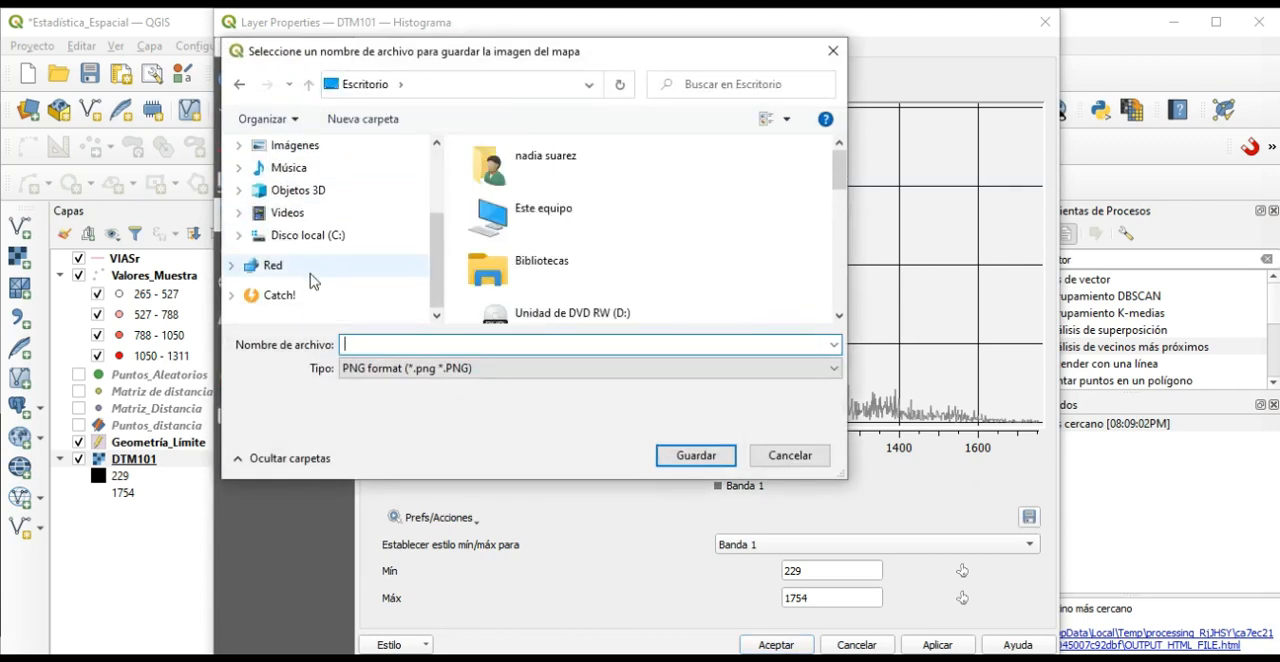
{"action": "left_click", "coordinate": [322, 237]}
{"action": "scroll", "coordinate": [657, 245], "scroll_direction": "down", "scroll_amount": 5}
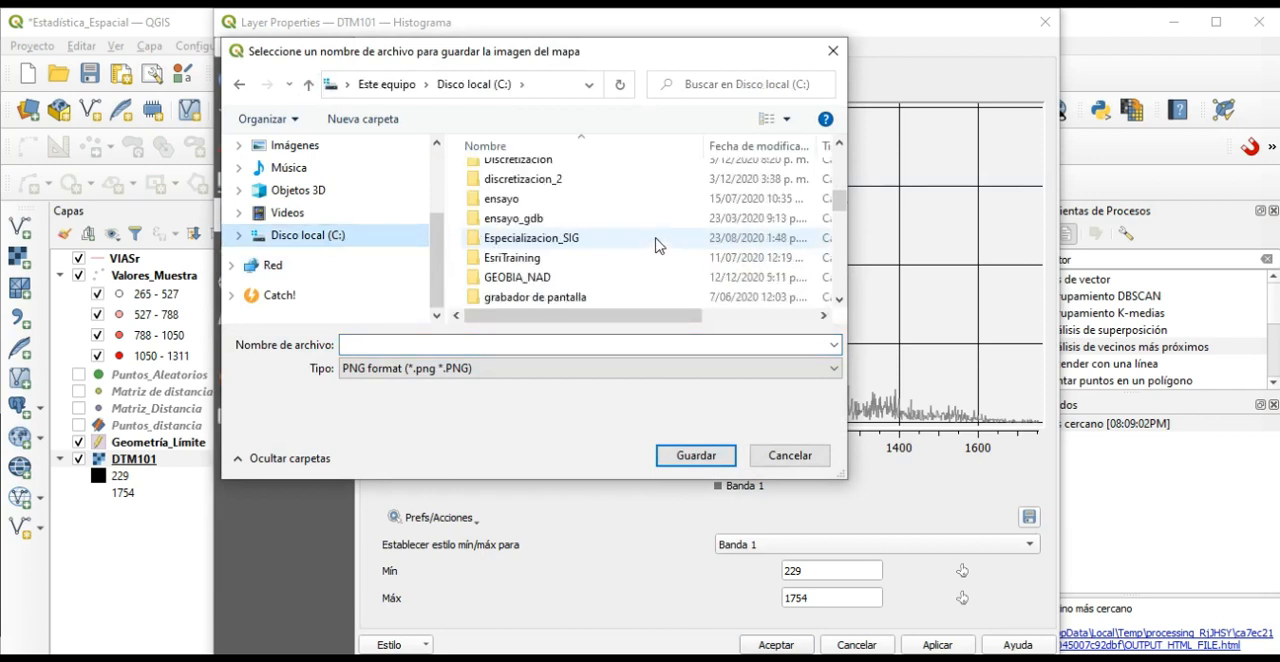
{"action": "scroll", "coordinate": [655, 245], "scroll_direction": "down", "scroll_amount": 3}
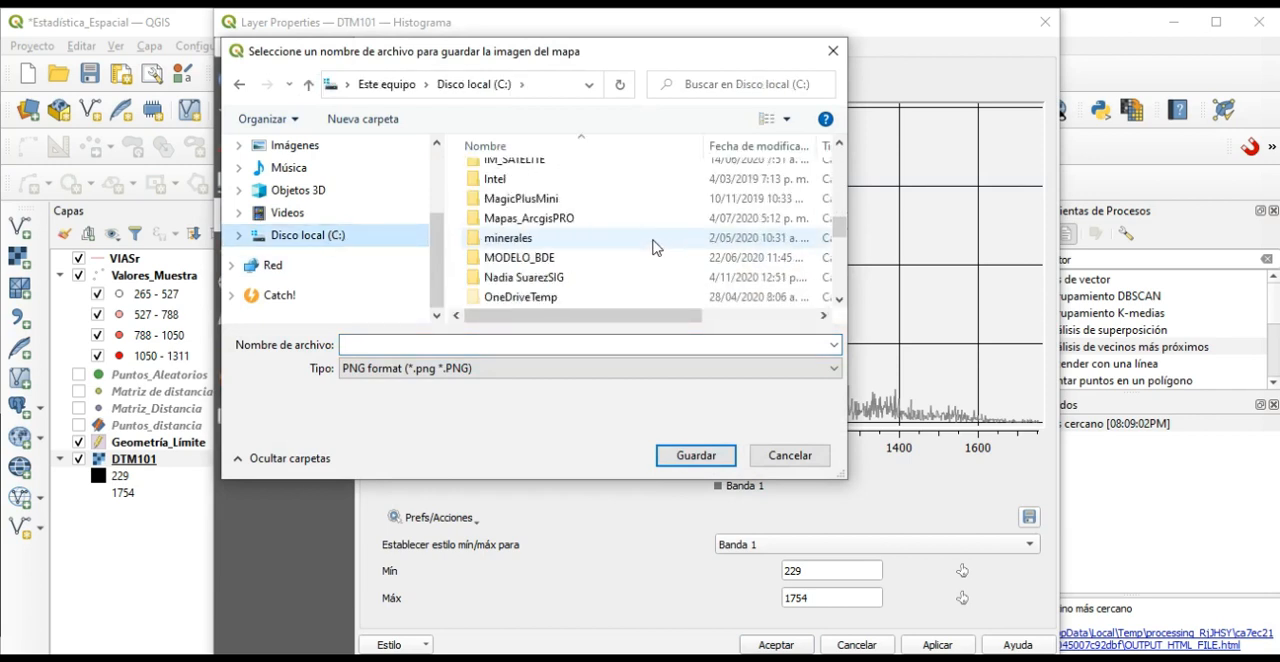
{"action": "double_click", "coordinate": [565, 275]}
{"action": "double_click", "coordinate": [560, 213]}
{"action": "scroll", "coordinate": [555, 240], "scroll_direction": "down", "scroll_amount": 2}
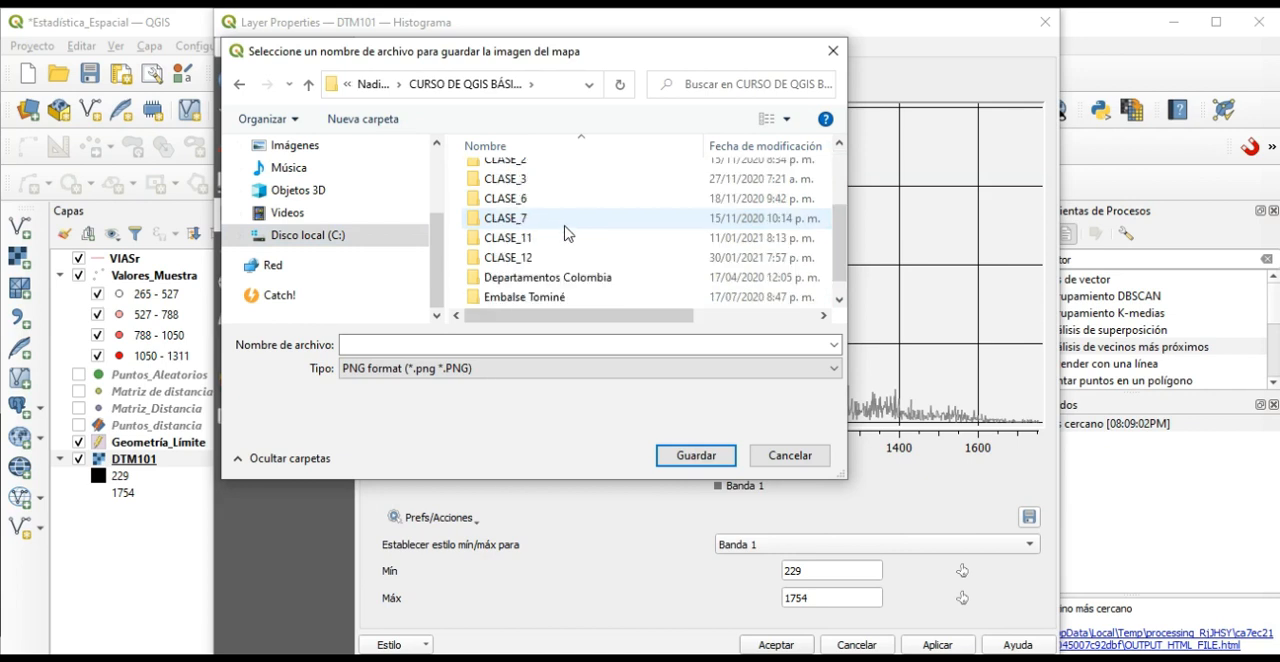
{"action": "double_click", "coordinate": [547, 258]}
Name the histogram image histograma, keep the PNG format and save it in the CLASE_12 folder.
{"action": "left_click", "coordinate": [458, 344]}
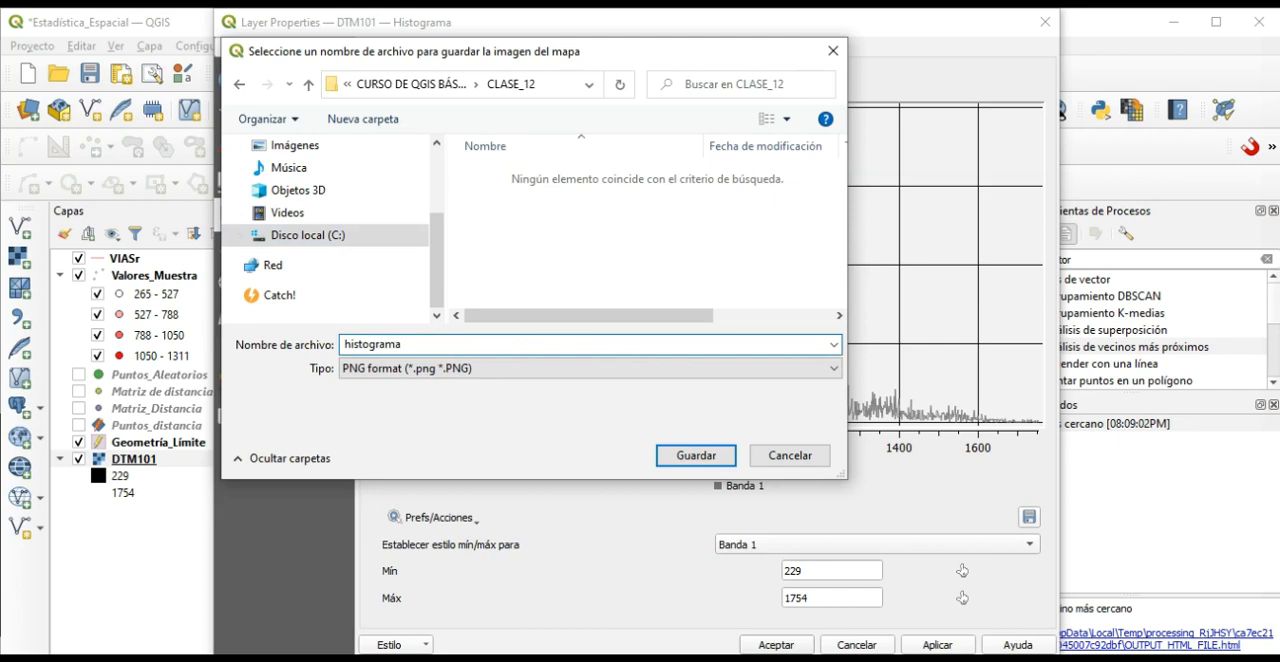
{"action": "left_click", "coordinate": [412, 372]}
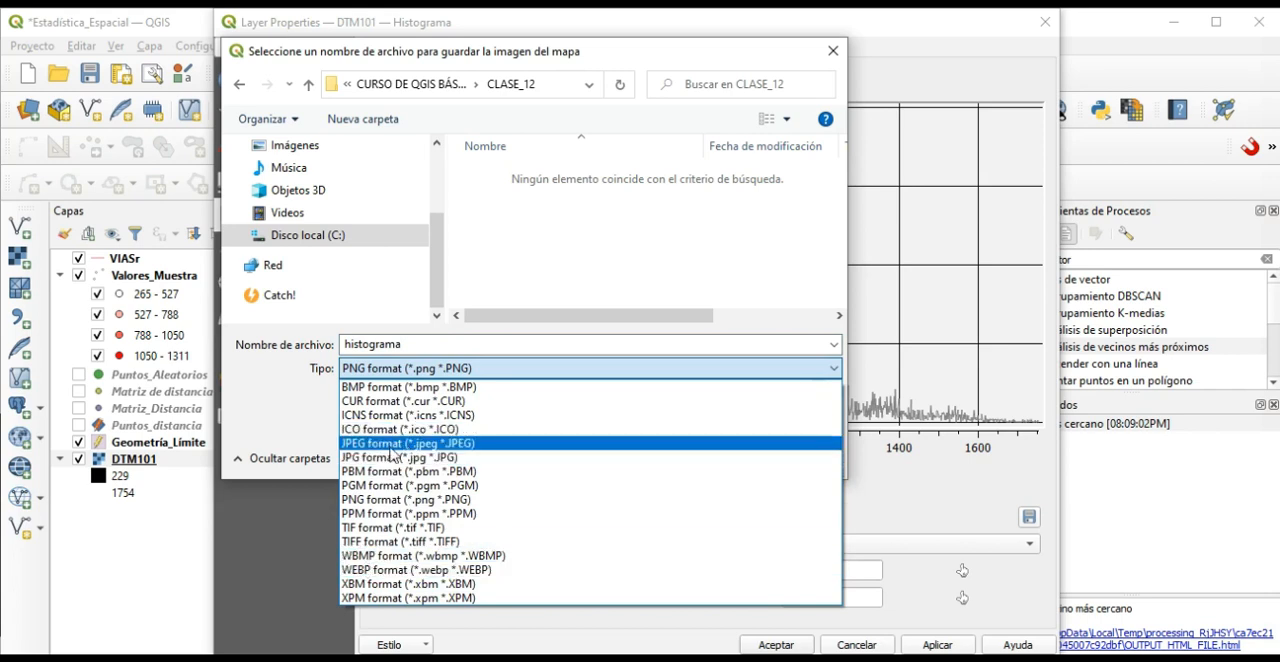
{"action": "left_click", "coordinate": [435, 372]}
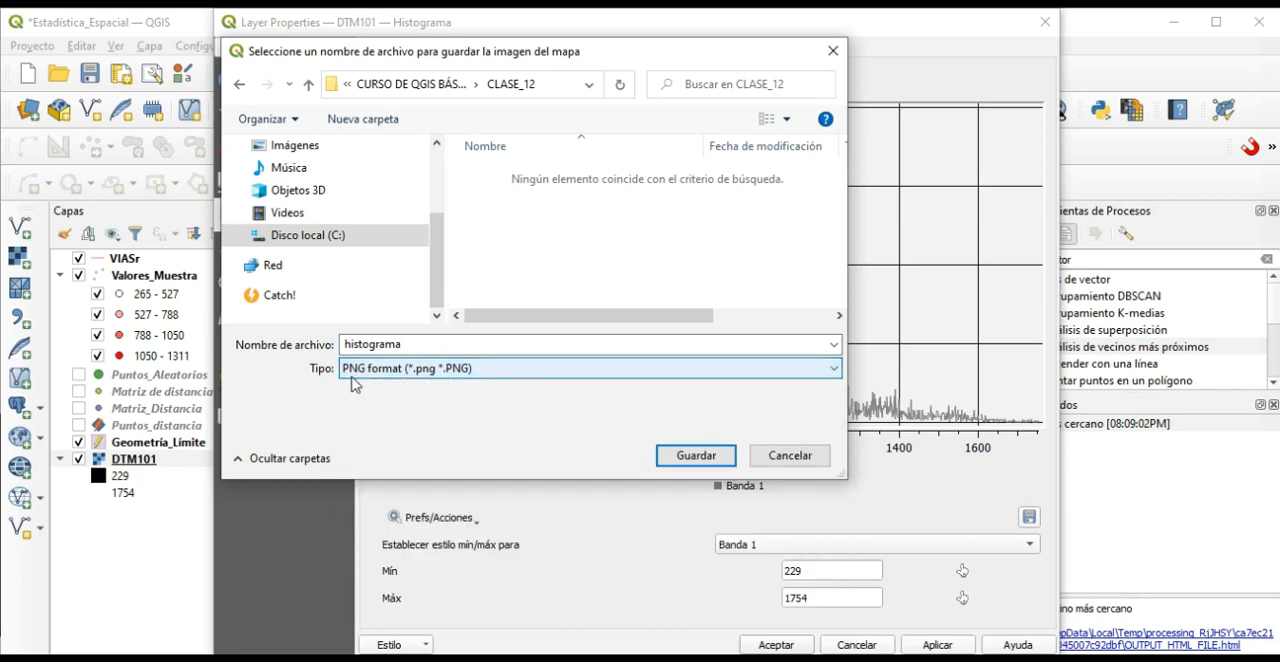
{"action": "left_click", "coordinate": [693, 457]}
{"action": "left_click", "coordinate": [693, 457]}
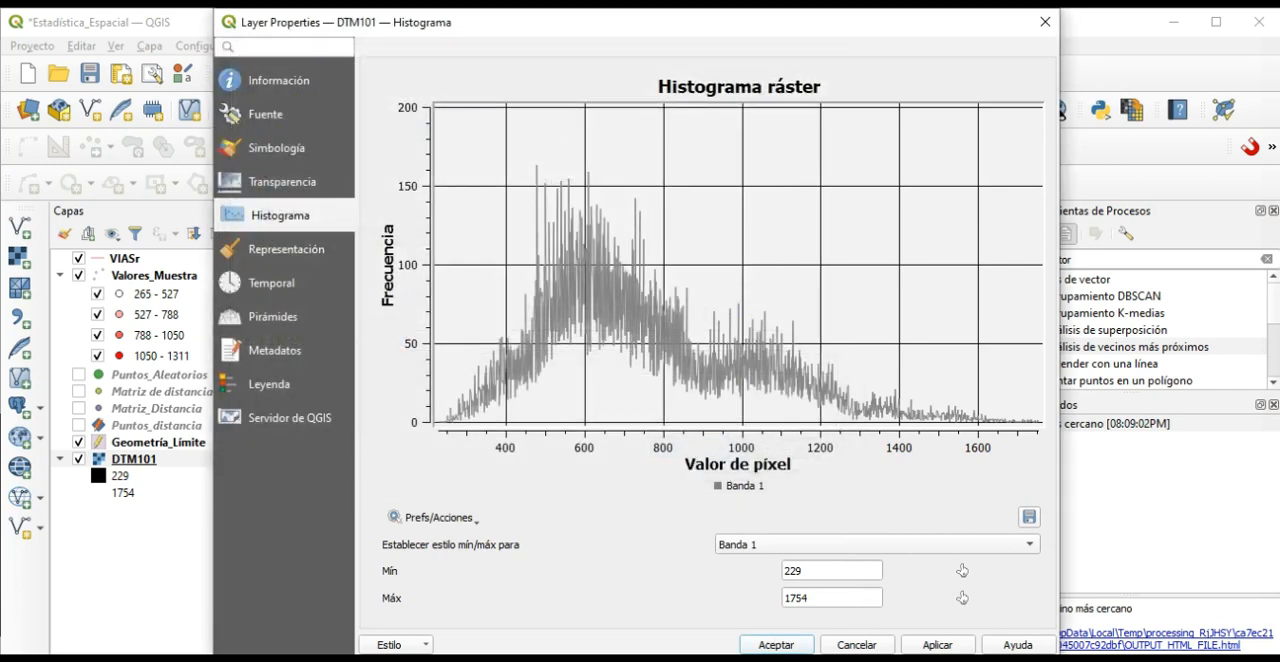
Switch to File Explorer, open histograma.png from the CLASE_12 folder to check the exported chart, and return to QGIS.
{"action": "key", "text": "alt+Tab"}
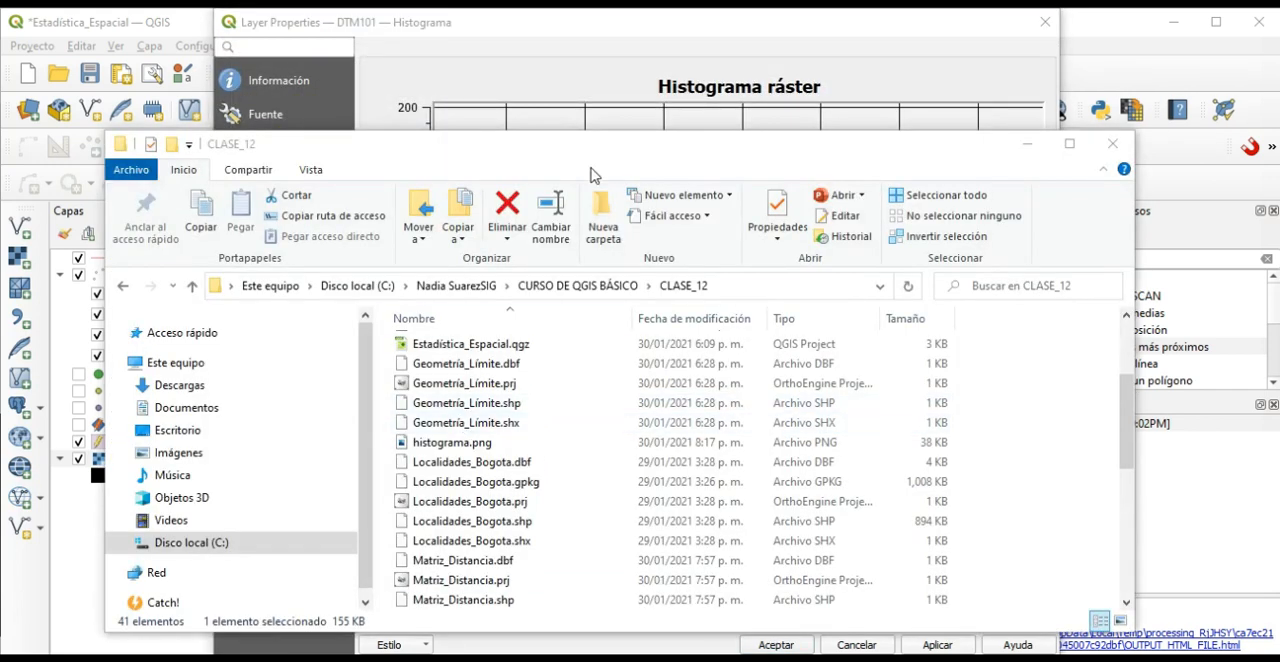
{"action": "left_click_drag", "start_coordinate": [590, 147], "coordinate": [597, 57]}
{"action": "scroll", "coordinate": [490, 430], "scroll_direction": "down", "scroll_amount": 3}
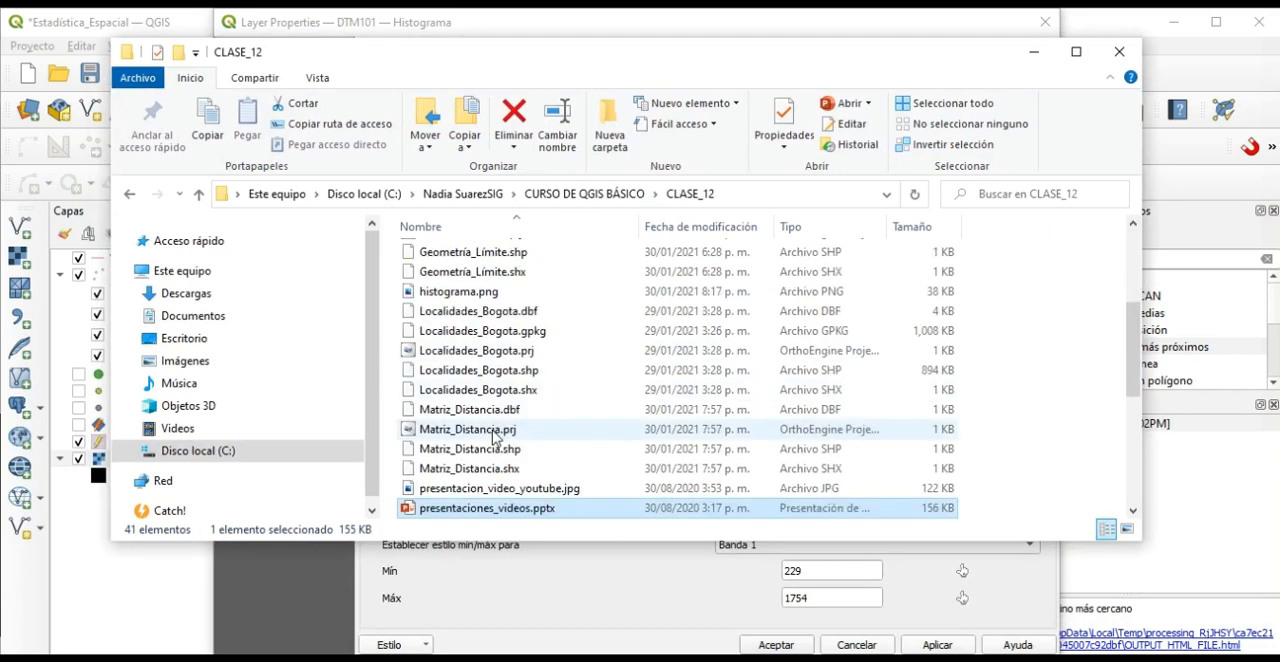
{"action": "scroll", "coordinate": [492, 432], "scroll_direction": "up", "scroll_amount": 4}
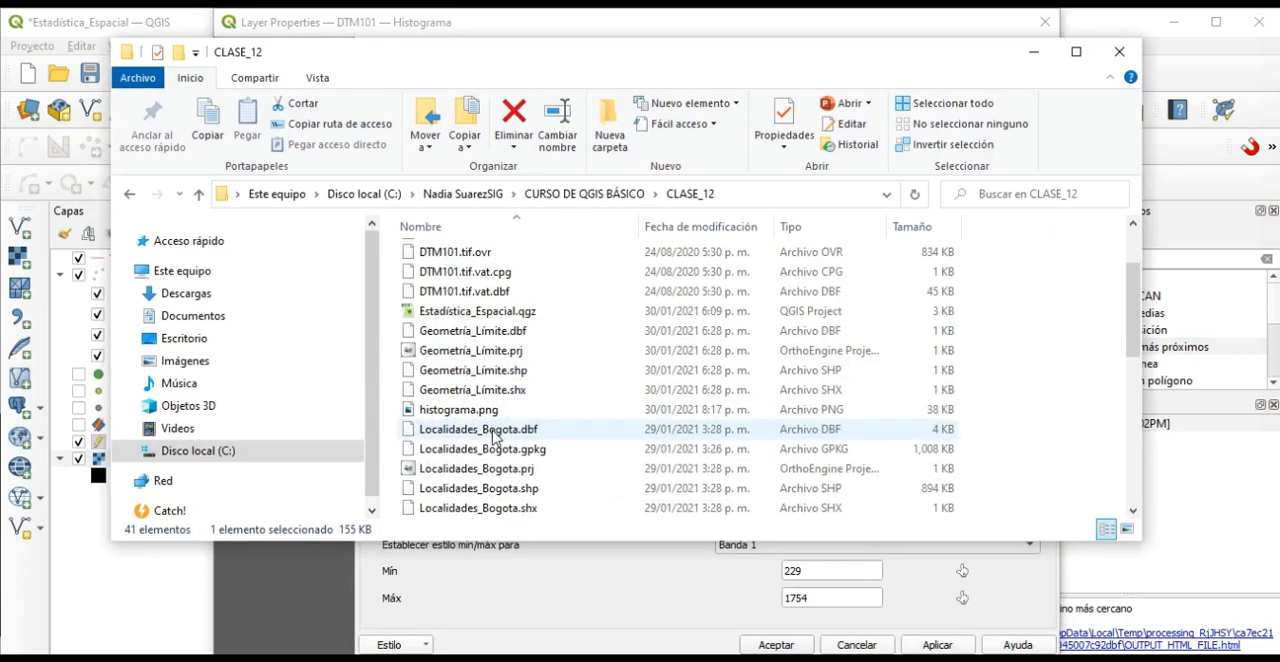
{"action": "left_click", "coordinate": [484, 412]}
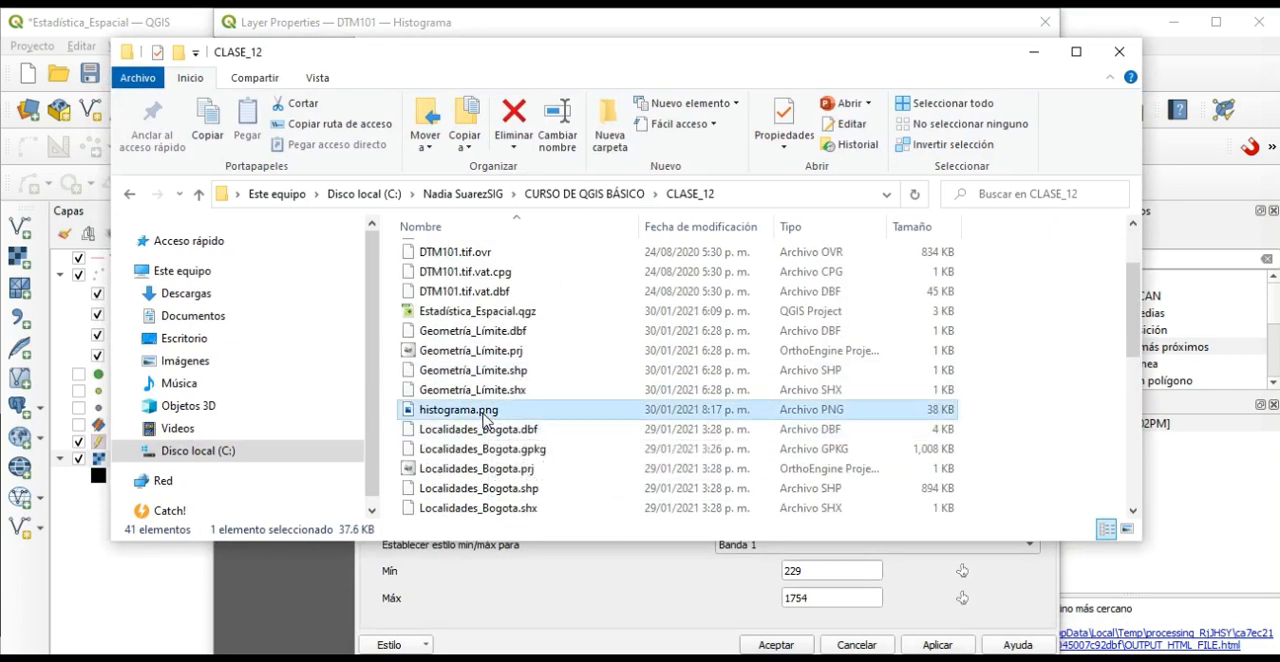
{"action": "double_click", "coordinate": [480, 414]}
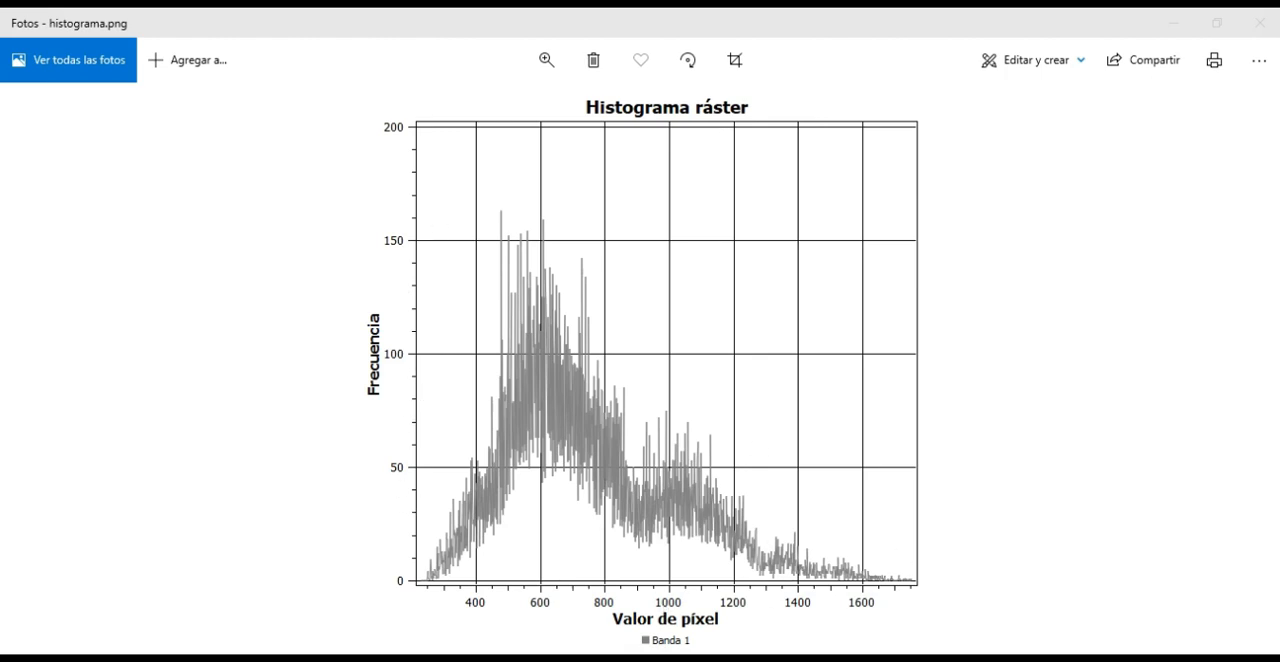
{"action": "key", "text": "alt+Tab"}
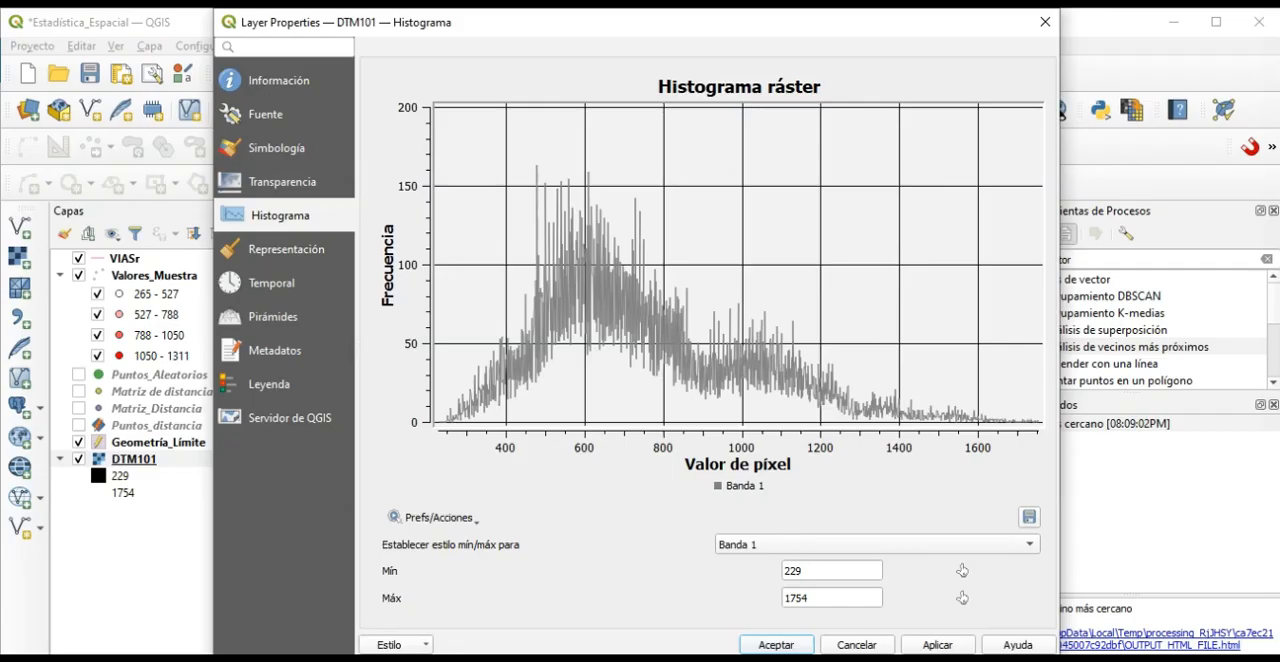
Zoom in on the DTM101 histogram's plotted range to examine the pixel value distribution and close the layer properties.
{"action": "left_click_drag", "start_coordinate": [640, 22], "coordinate": [717, 51]}
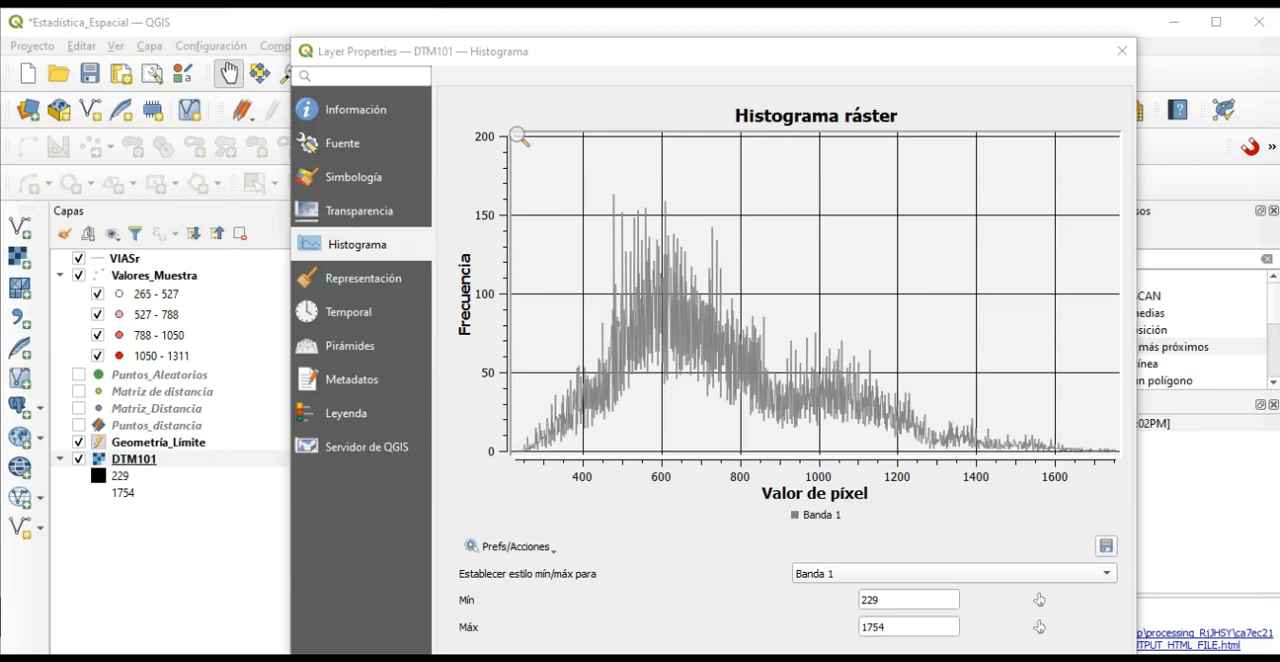
{"action": "left_click_drag", "start_coordinate": [520, 139], "coordinate": [1122, 460]}
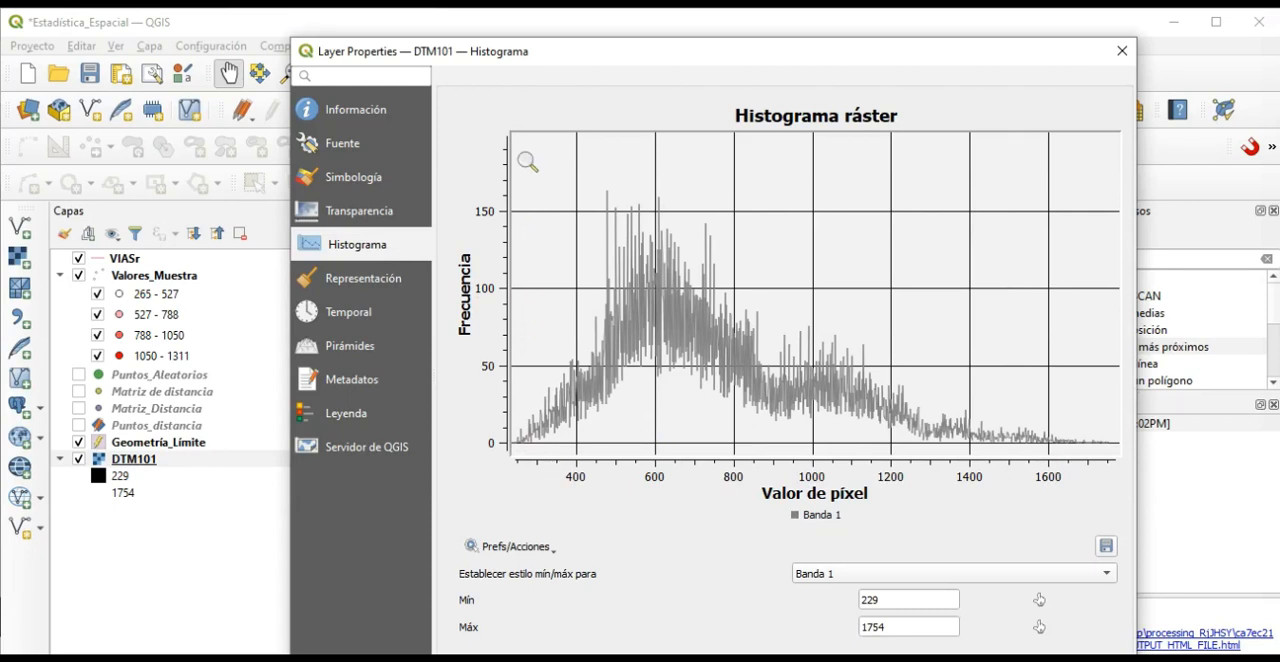
{"action": "left_click_drag", "start_coordinate": [520, 139], "coordinate": [1128, 460]}
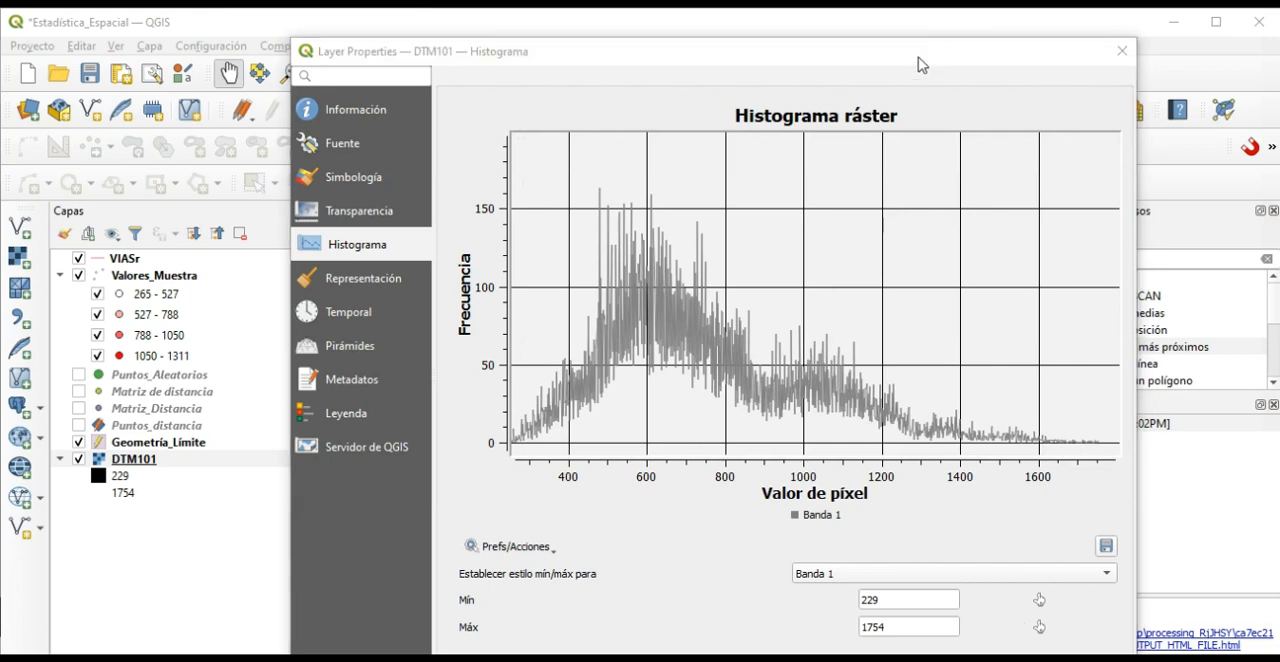
{"action": "left_click_drag", "start_coordinate": [920, 60], "coordinate": [937, 38]}
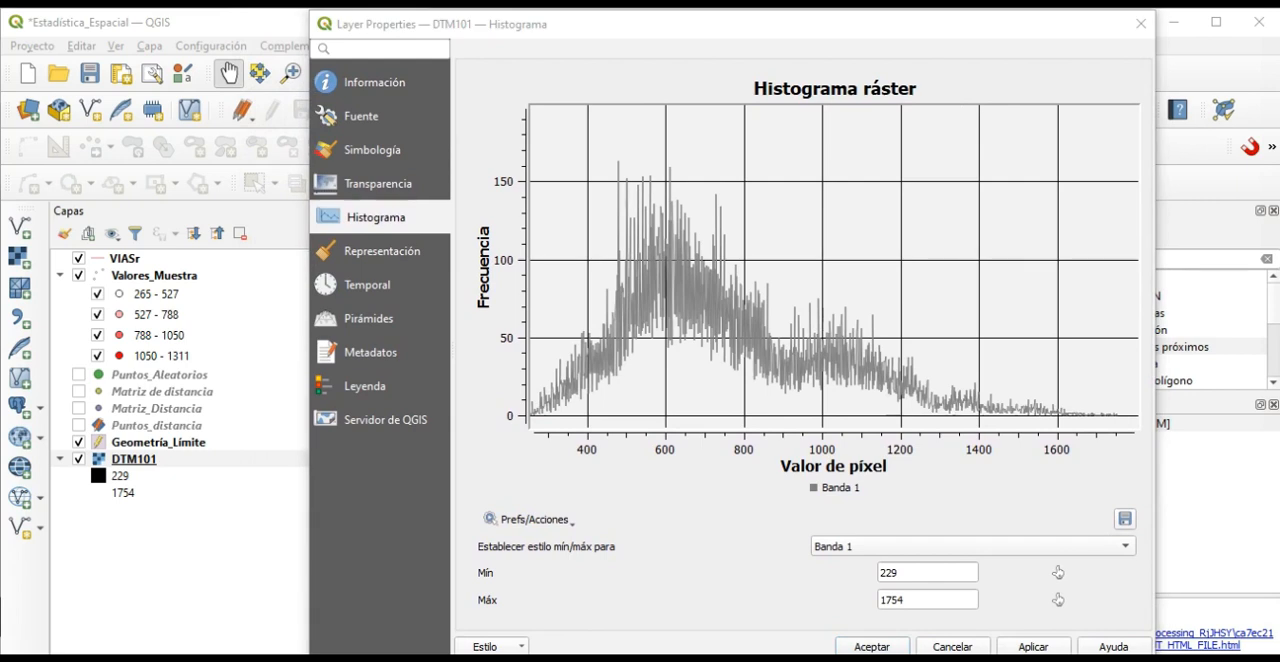
{"action": "left_click", "coordinate": [1140, 23]}
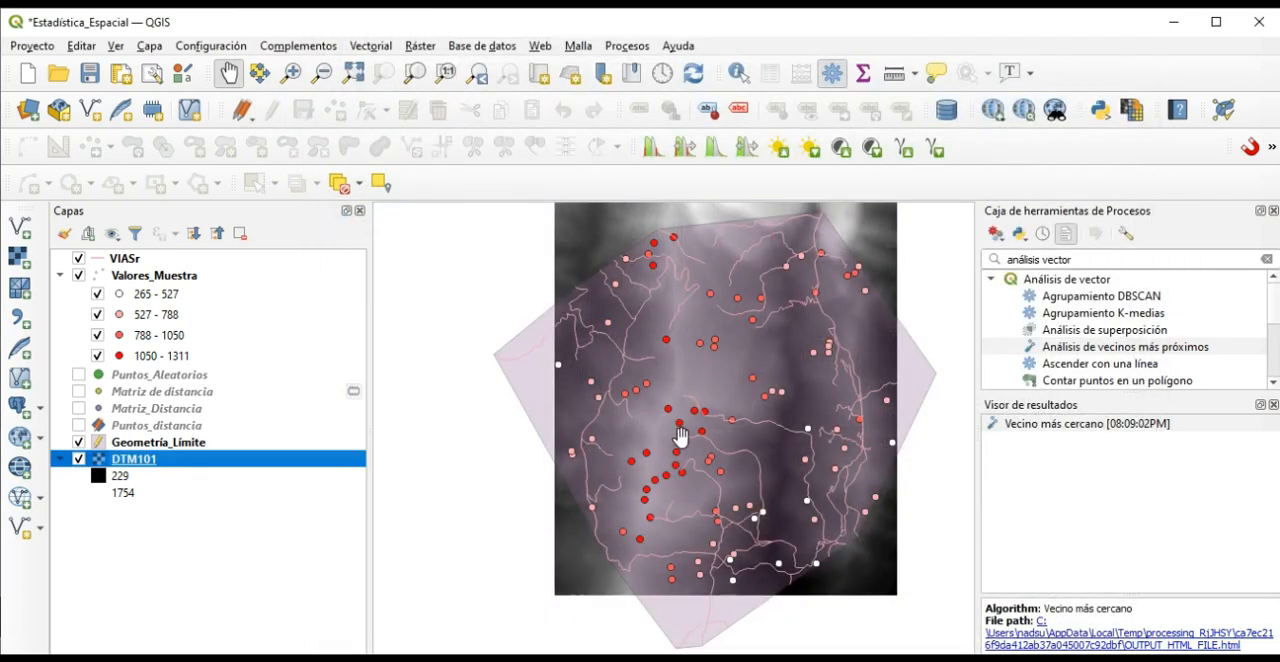